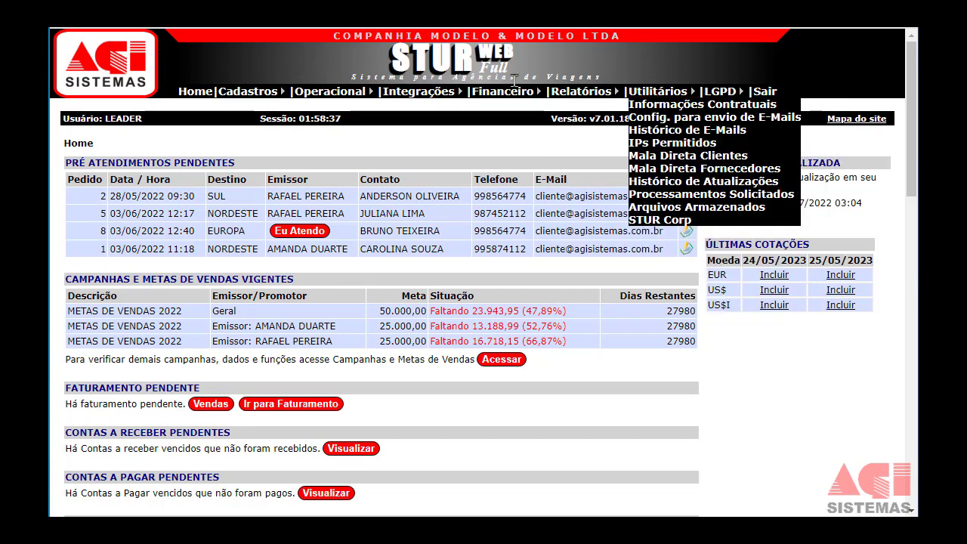
Open the accounts payable list (Contas a Pagar) in the Financeiro area and start a new entry
{"action": "mouse_move", "coordinate": [505, 93]}
{"action": "left_click", "coordinate": [509, 117]}
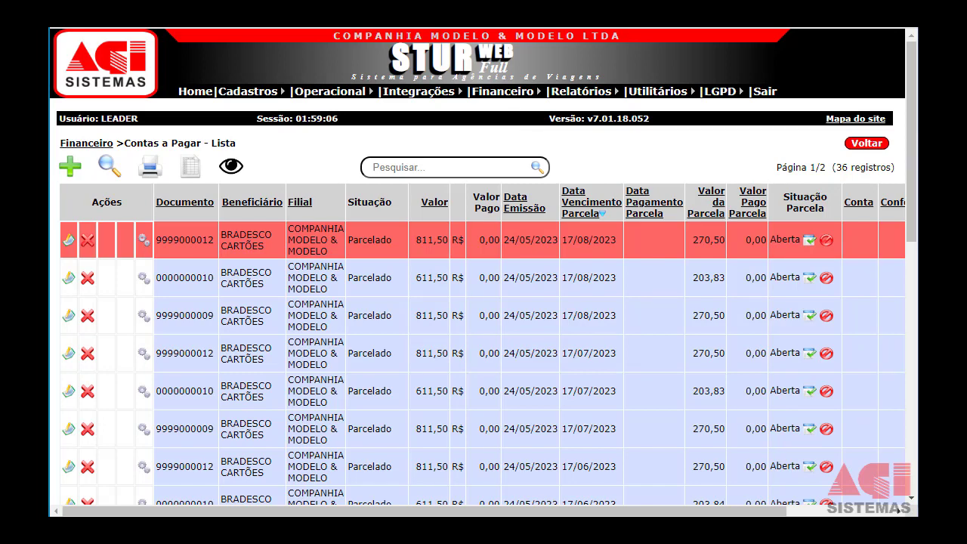
{"action": "left_click", "coordinate": [67, 168]}
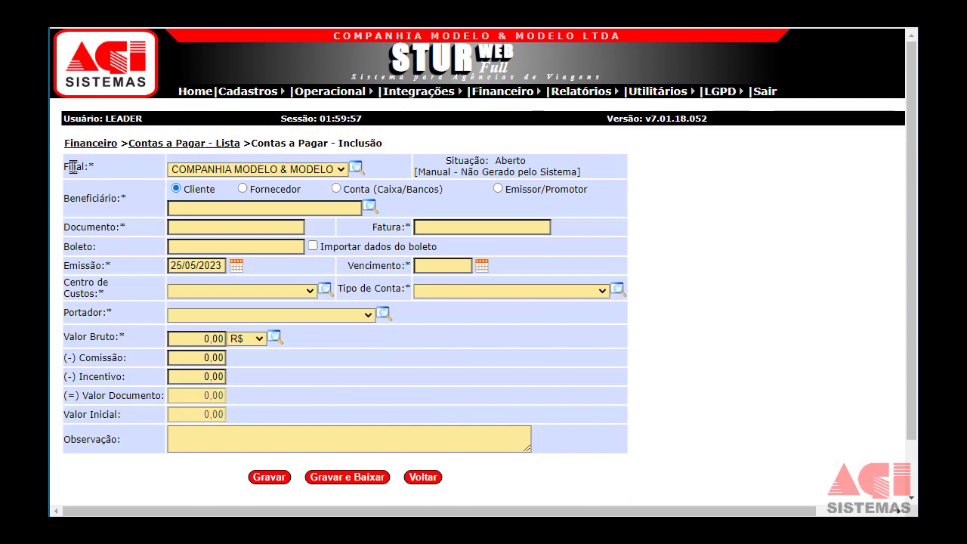
Examine the Filial field, the Situação and the manual-origin note in the new payable's header
{"action": "left_click_drag", "start_coordinate": [72, 165], "coordinate": [95, 167]}
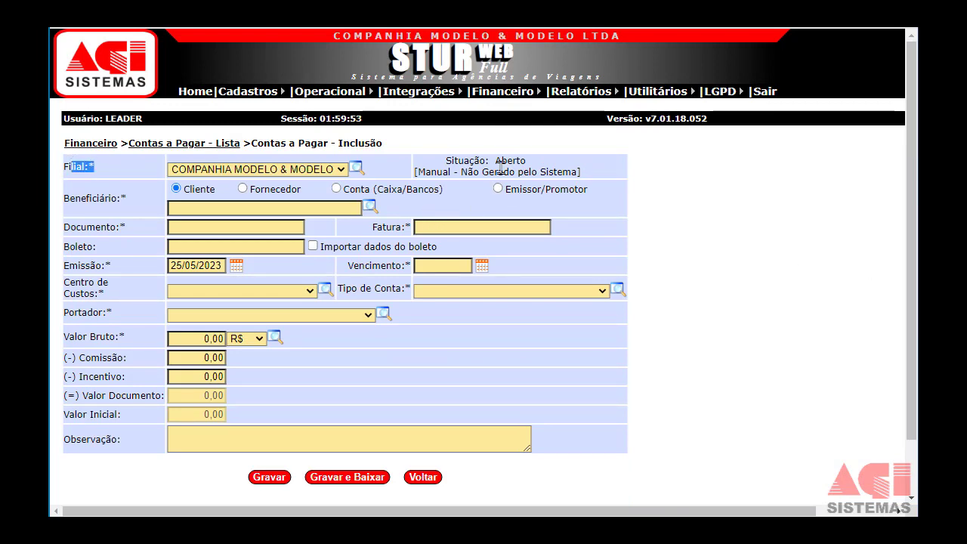
{"action": "left_click", "coordinate": [459, 163]}
{"action": "left_click_drag", "start_coordinate": [459, 163], "coordinate": [479, 163]}
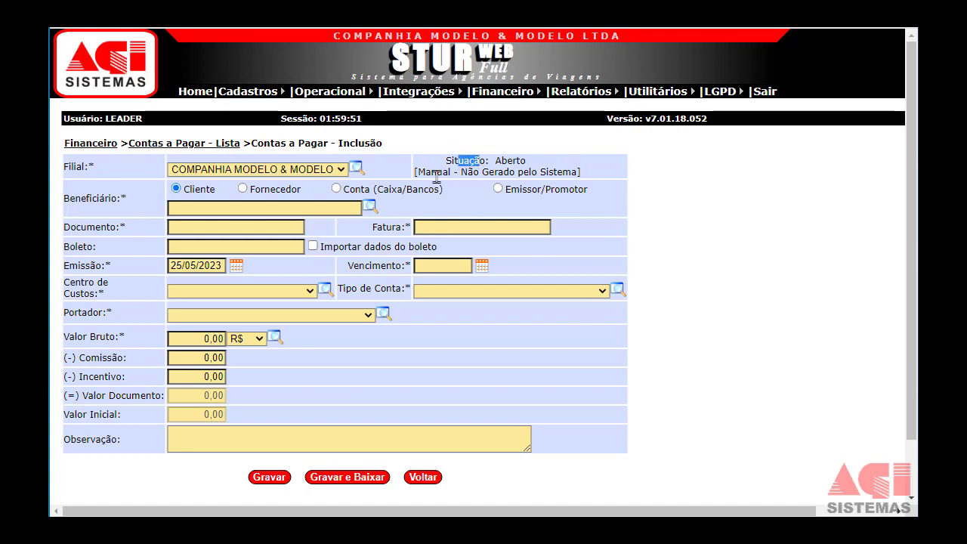
{"action": "left_click_drag", "start_coordinate": [417, 173], "coordinate": [540, 176]}
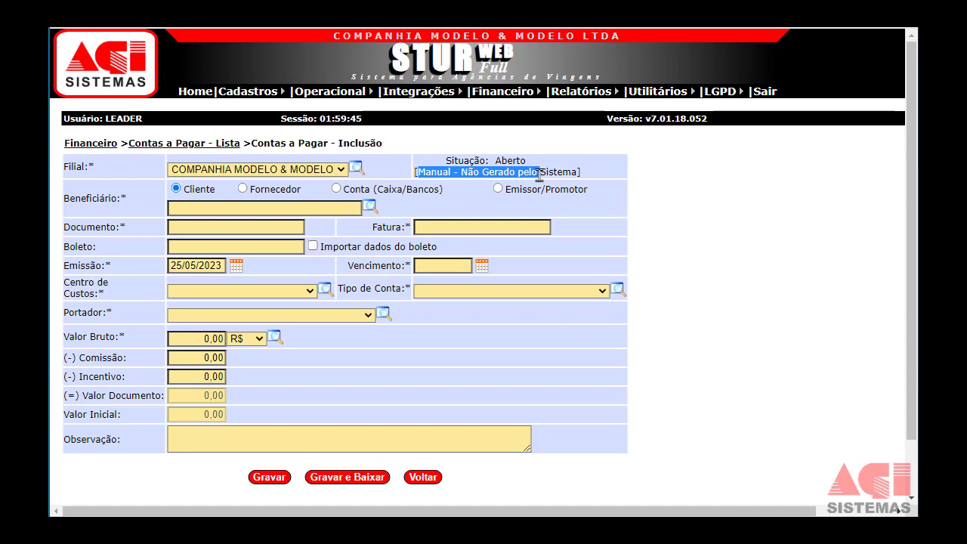
{"action": "key", "text": "Tab"}
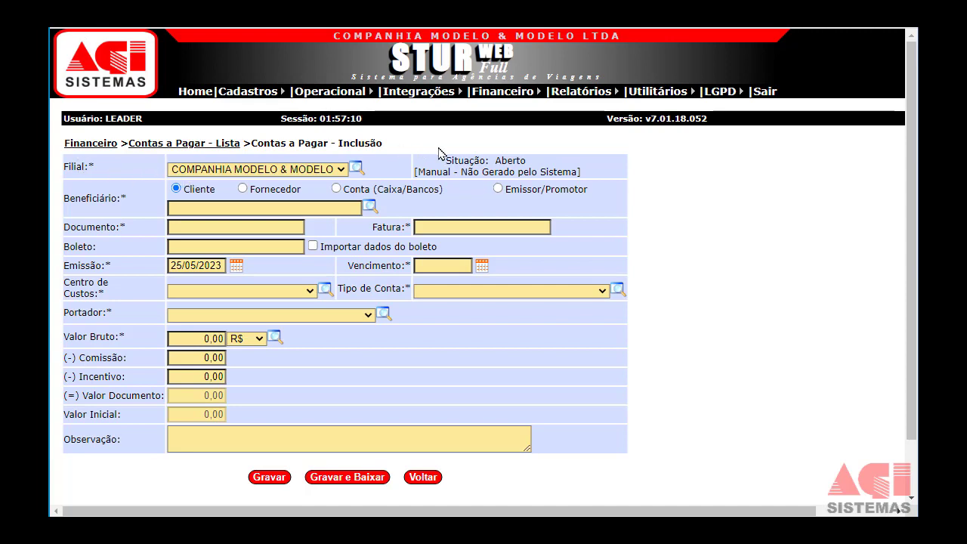
{"action": "left_click_drag", "start_coordinate": [446, 160], "coordinate": [520, 161]}
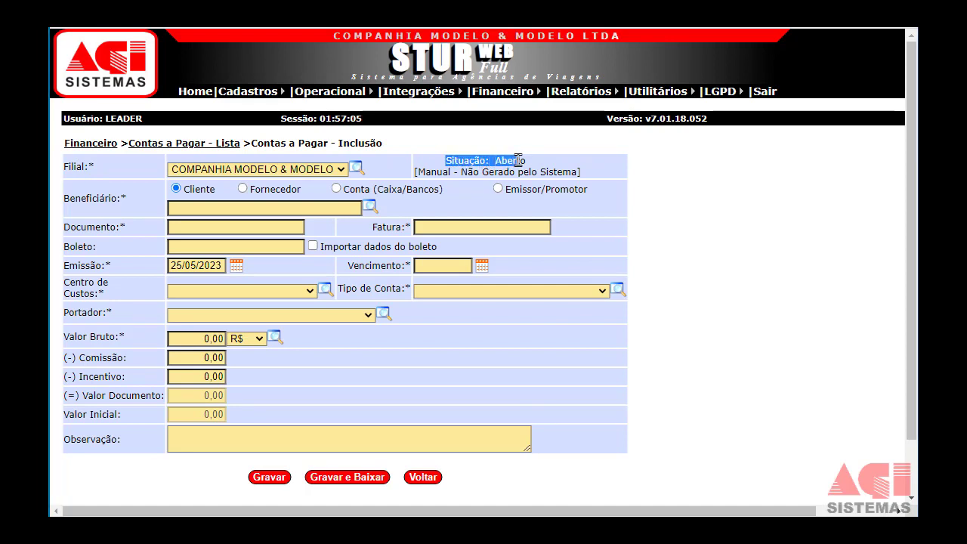
{"action": "left_click", "coordinate": [422, 173]}
{"action": "left_click_drag", "start_coordinate": [422, 173], "coordinate": [550, 166]}
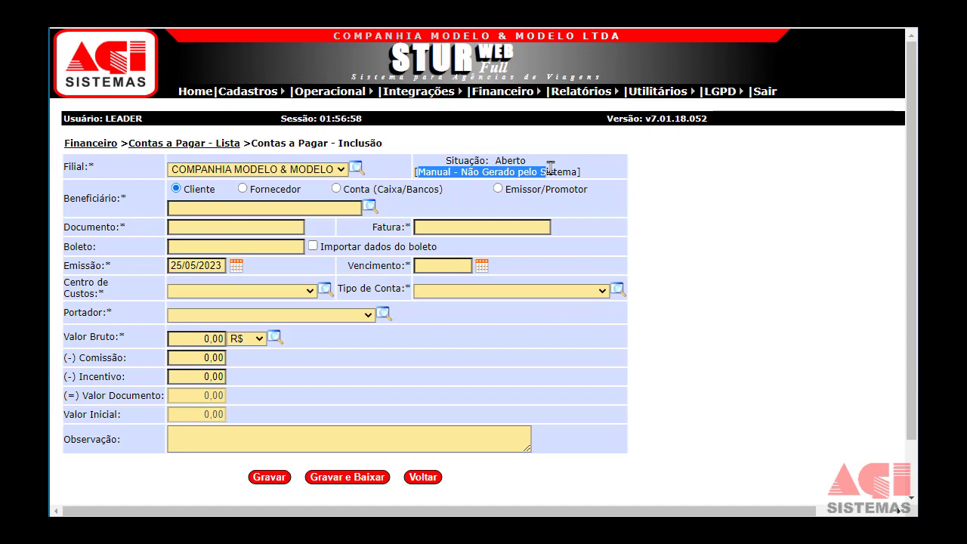
{"action": "key", "text": "Tab"}
{"action": "key", "text": "Tab"}
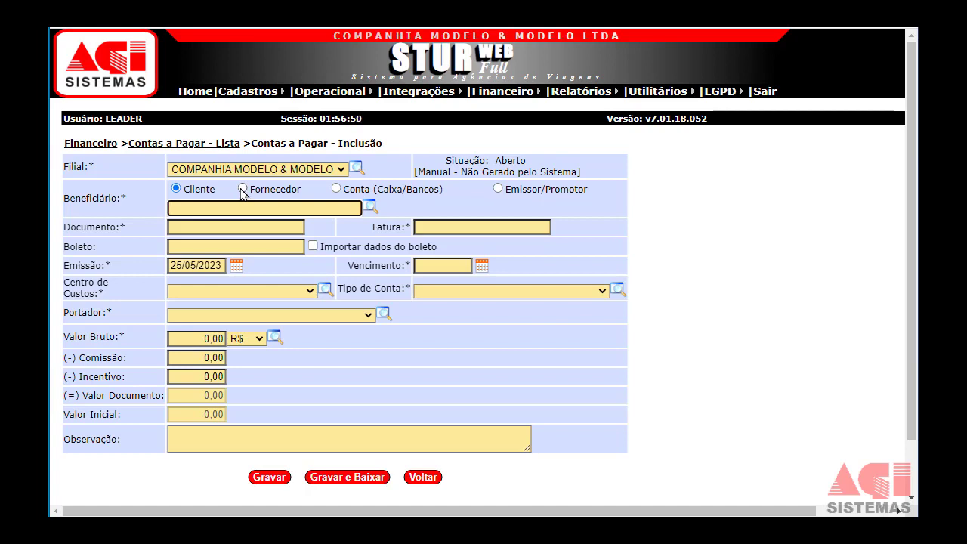
Set the beneficiary type to Fornecedor and choose VIVO TELEFONIA as the beneficiary
{"action": "left_click", "coordinate": [243, 190]}
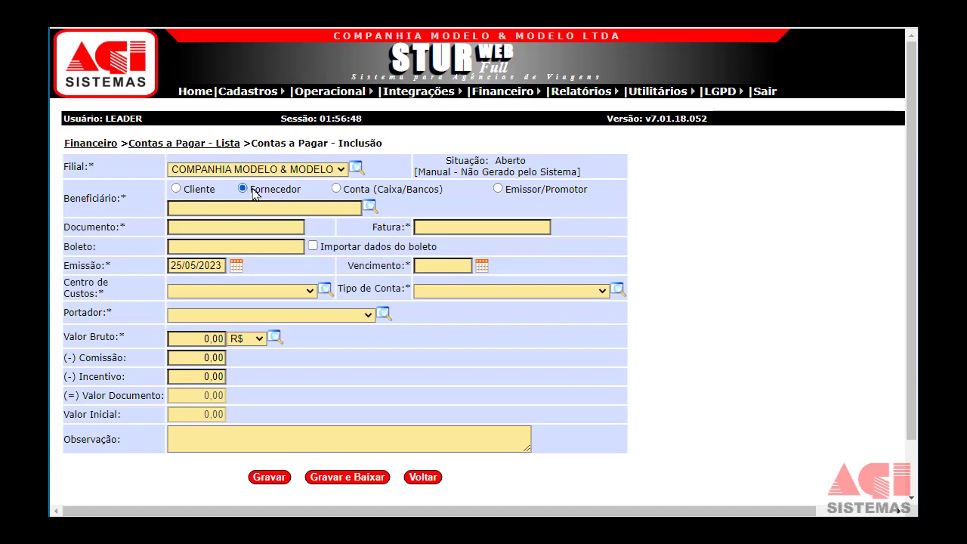
{"action": "left_click_drag", "start_coordinate": [252, 191], "coordinate": [282, 194]}
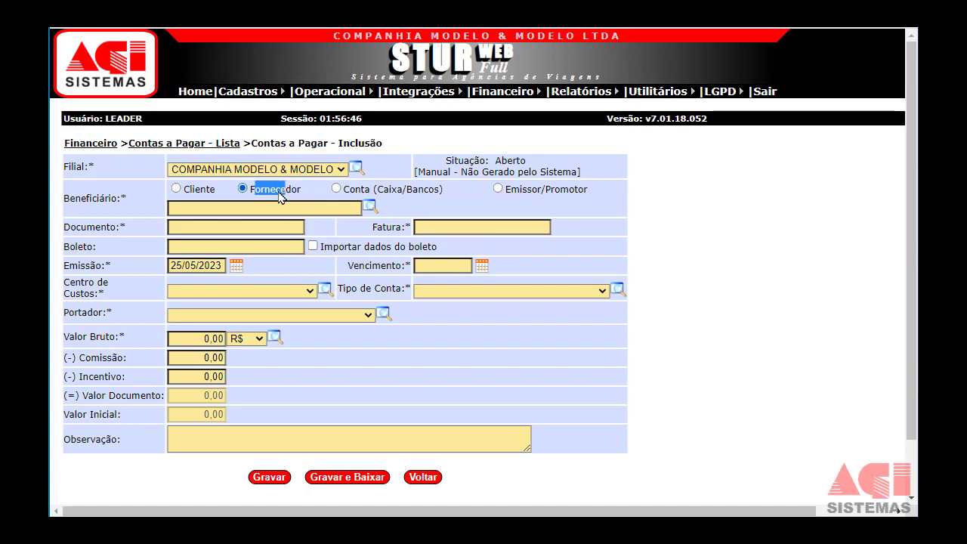
{"action": "left_click", "coordinate": [184, 213]}
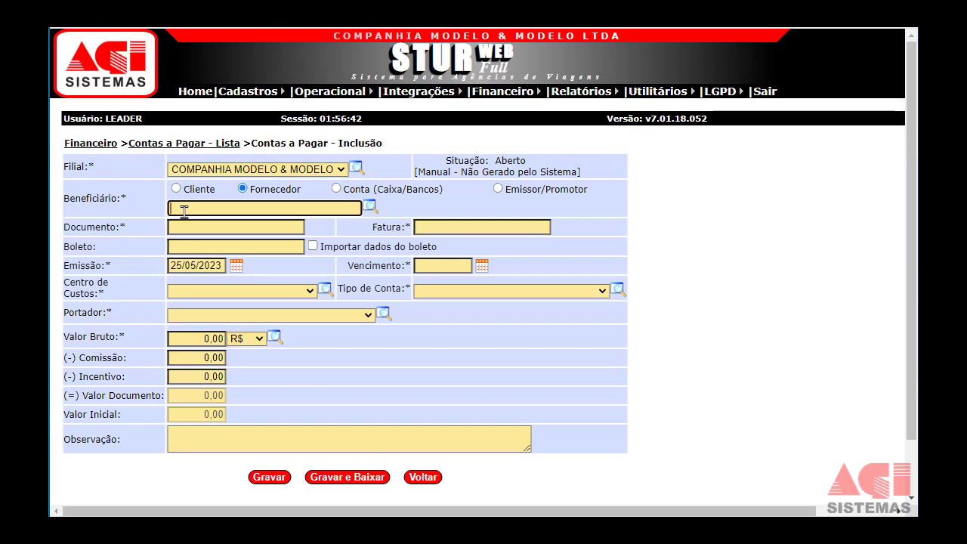
{"action": "type", "text": "viv"}
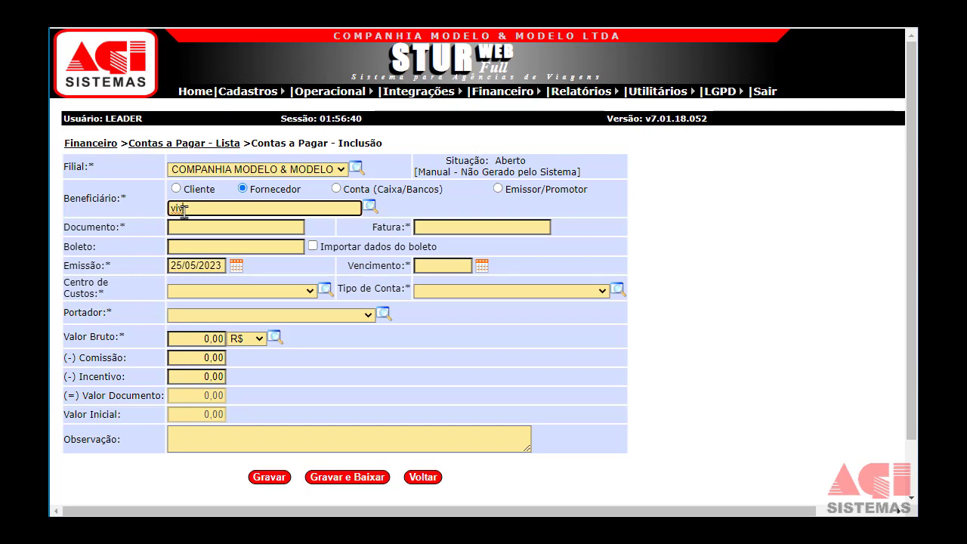
{"action": "type", "text": "a"}
{"action": "left_click", "coordinate": [290, 232]}
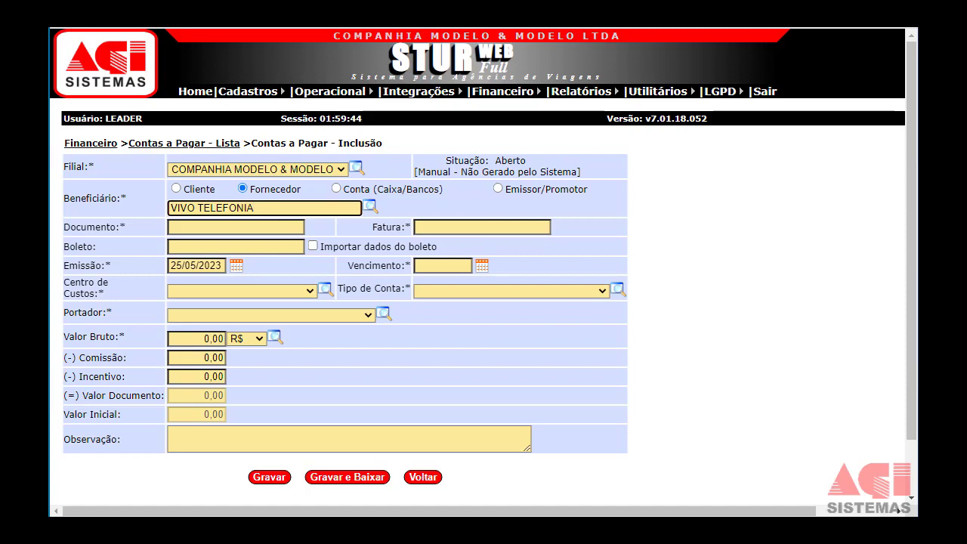
Enter TELEFONIA as the payable's document, carrying the same text over to the Fatura field
{"action": "key", "text": "Tab"}
{"action": "key", "text": "Tab"}
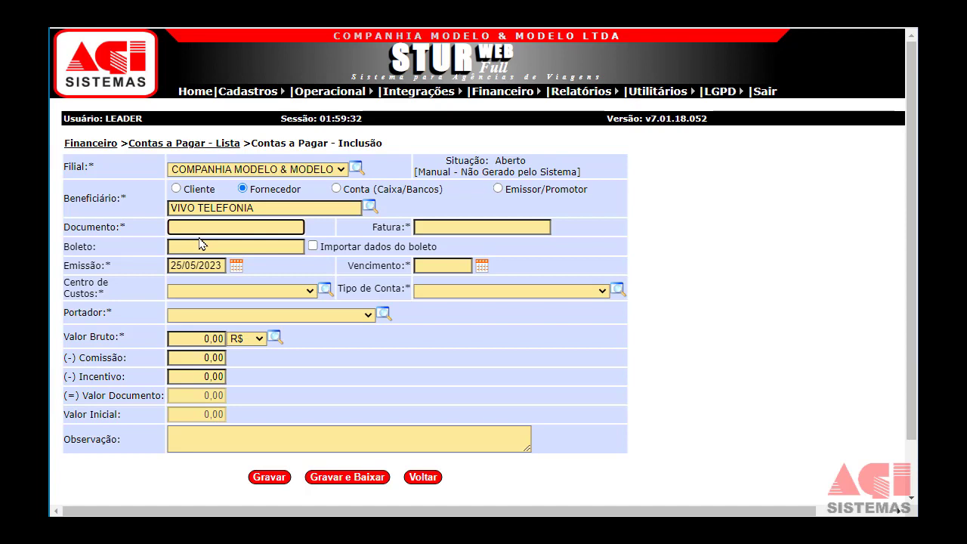
{"action": "type", "text": "TELEFONIA"}
{"action": "key", "text": "Tab"}
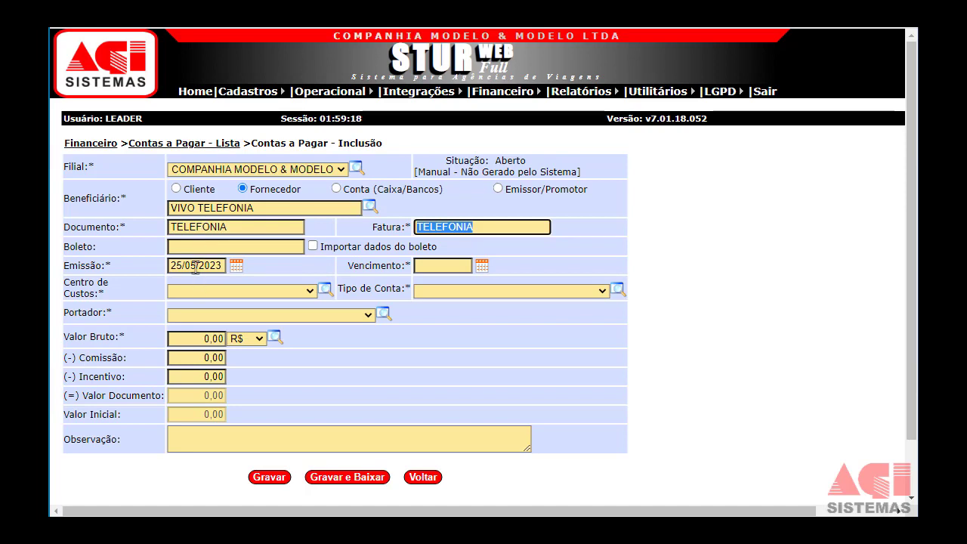
Check the Emissão date and set the Vencimento date to 01/06/2023
{"action": "left_click", "coordinate": [195, 267]}
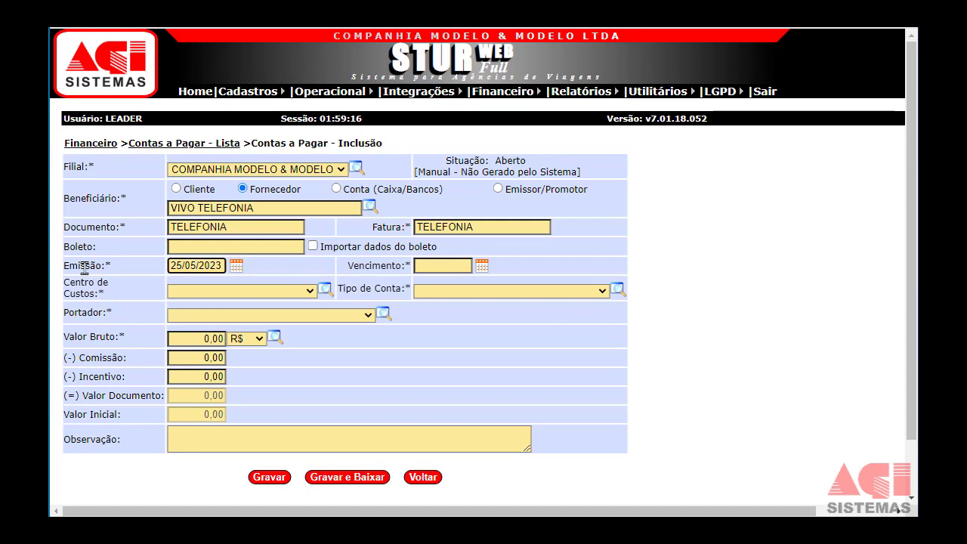
{"action": "left_click_drag", "start_coordinate": [85, 266], "coordinate": [116, 274]}
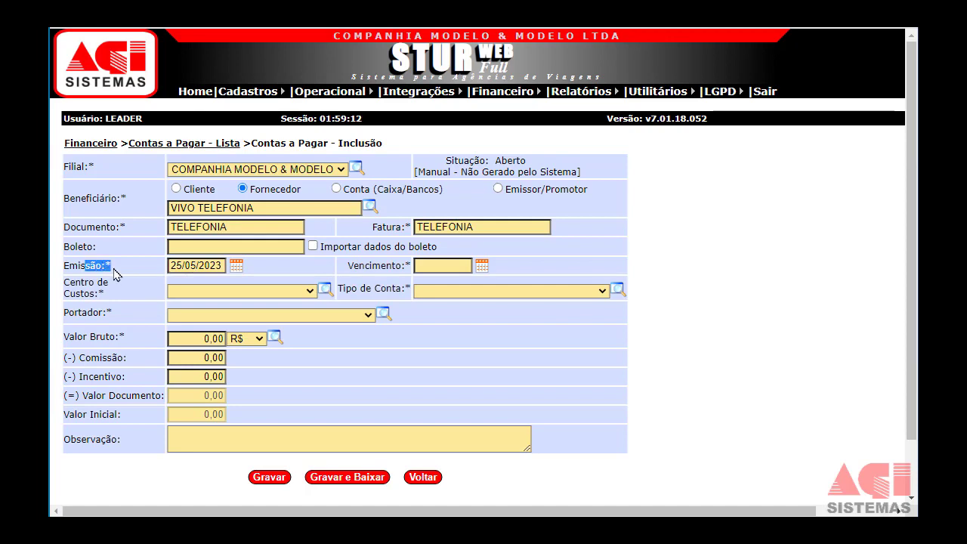
{"action": "key", "text": "Tab"}
{"action": "key", "text": "Tab"}
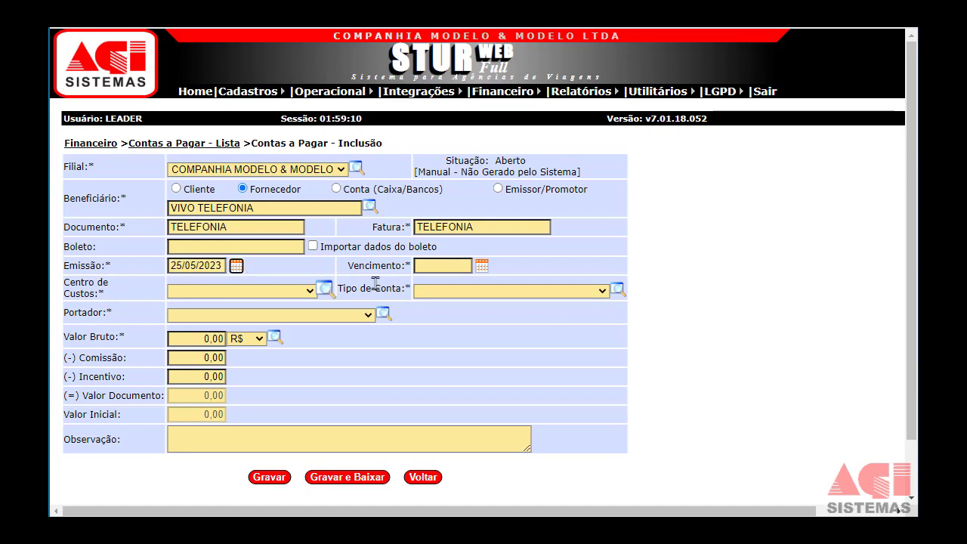
{"action": "left_click", "coordinate": [420, 265]}
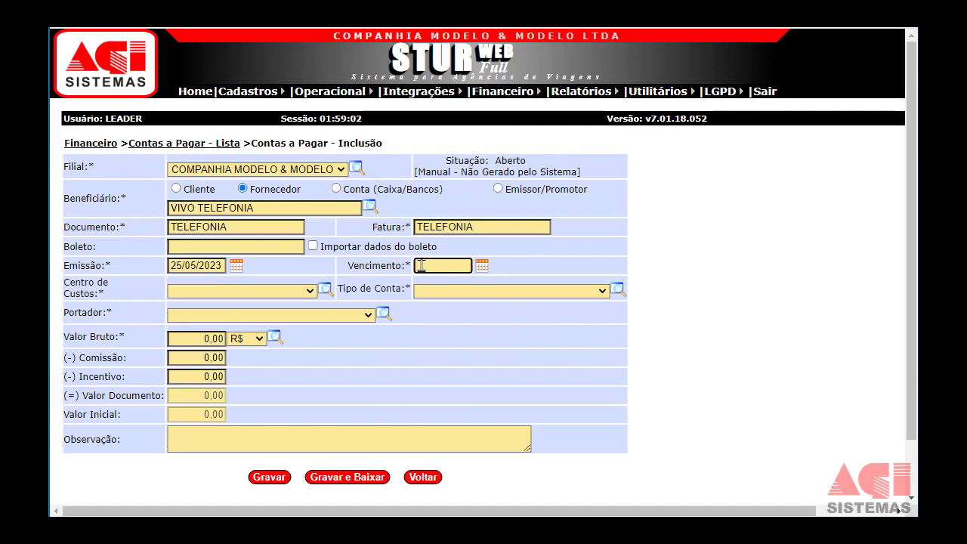
{"action": "type", "text": "01/06"}
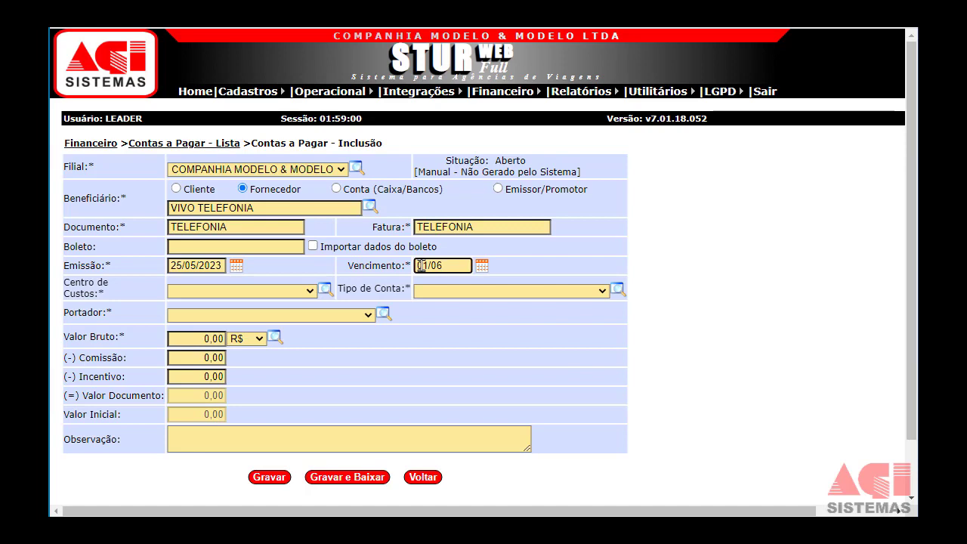
{"action": "type", "text": "/2023"}
{"action": "key", "text": "Tab"}
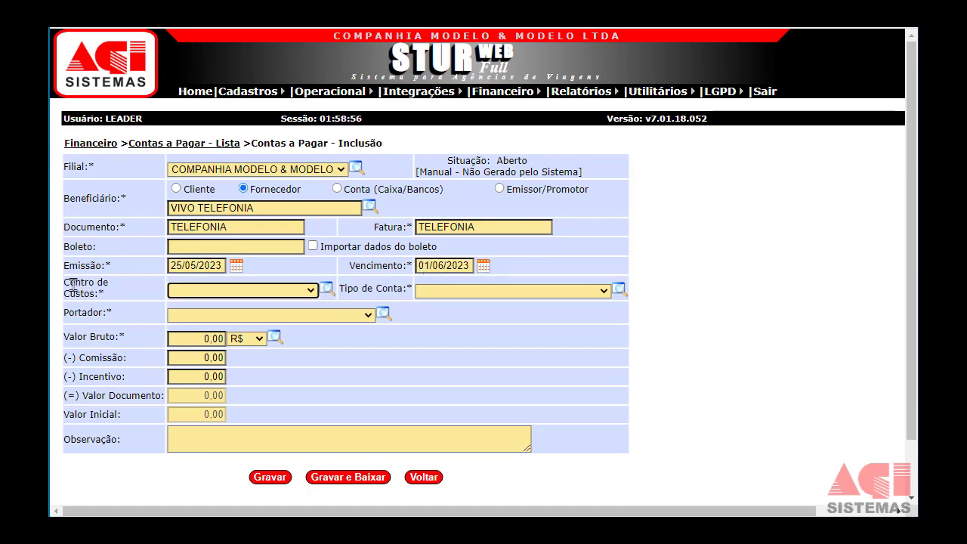
Assign the payable to the cost centre AGENCIA ADMINISTRAÇÃO and the account type CONTA DE TELEFONE
{"action": "left_click_drag", "start_coordinate": [74, 283], "coordinate": [108, 296]}
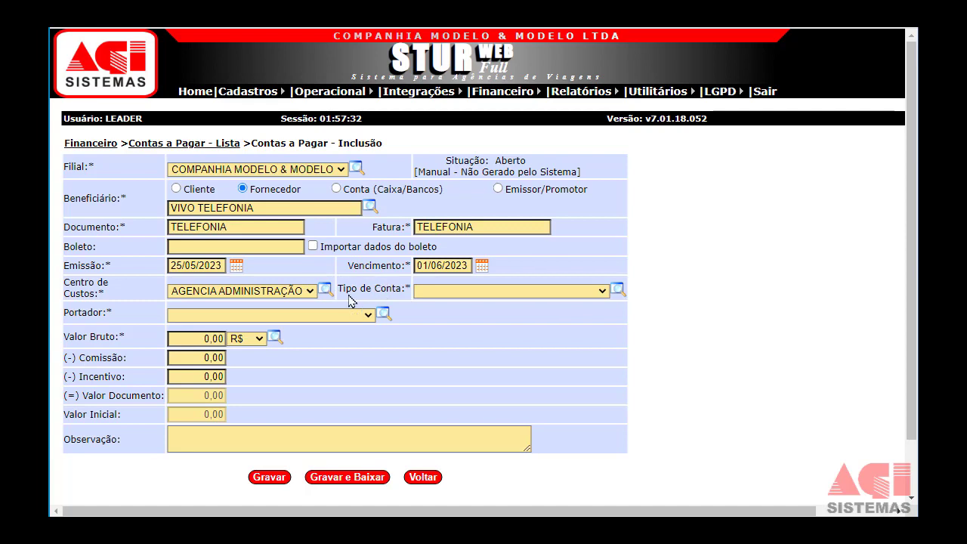
{"action": "left_click_drag", "start_coordinate": [345, 288], "coordinate": [396, 288]}
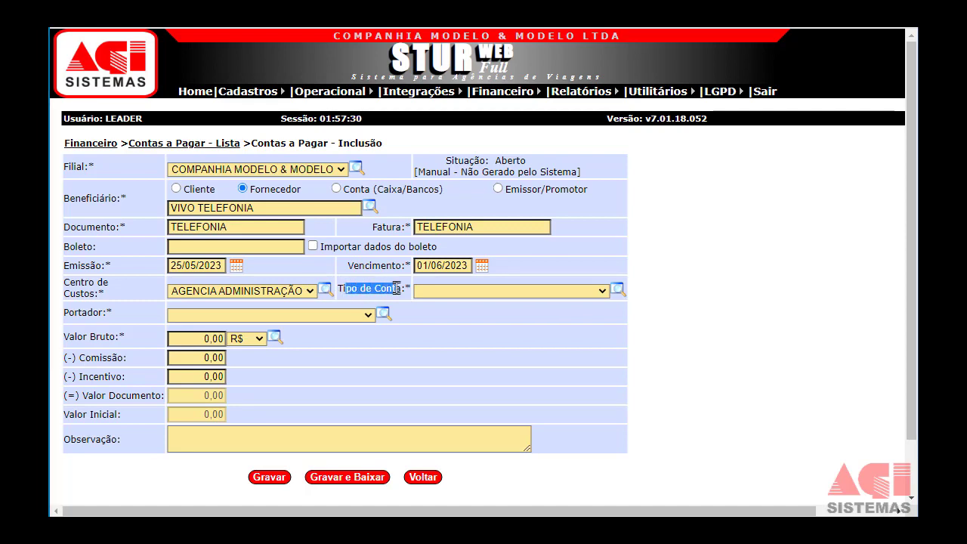
{"action": "left_click", "coordinate": [507, 294]}
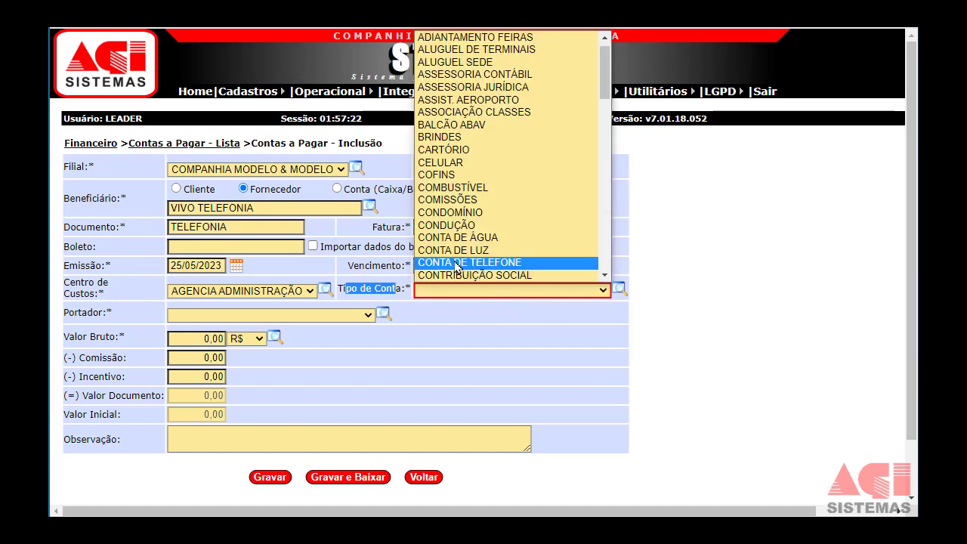
{"action": "left_click", "coordinate": [456, 263]}
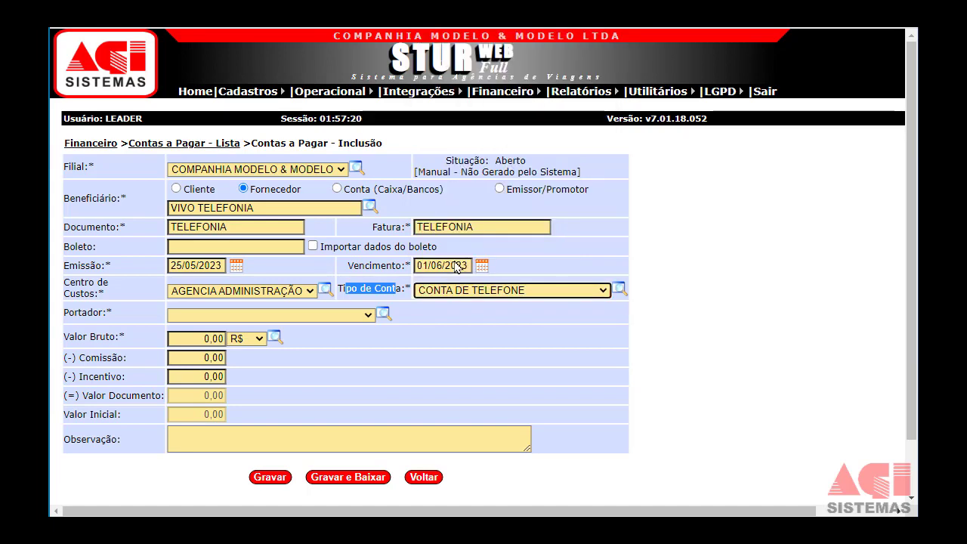
{"action": "key", "text": "Tab"}
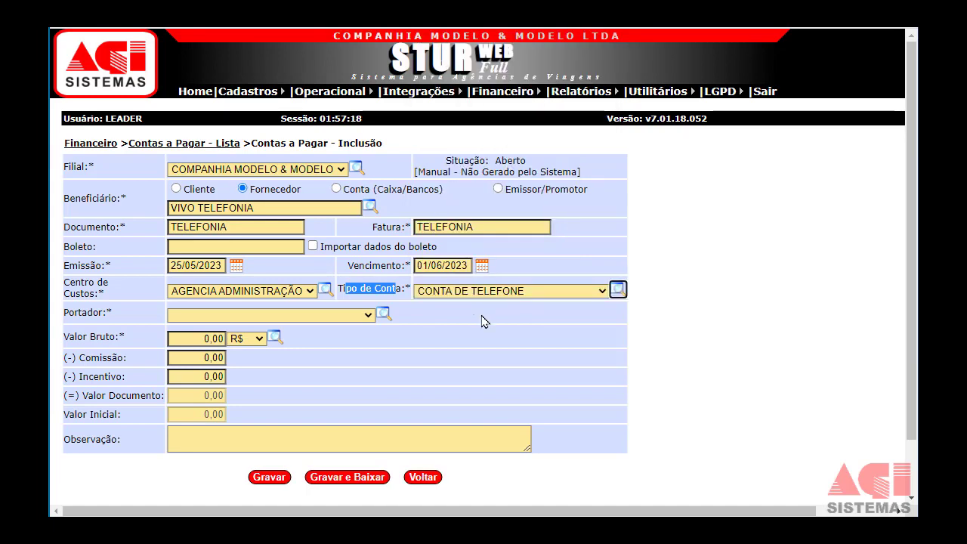
Choose ITAU as the Portador of the payable
{"action": "key", "text": "Tab"}
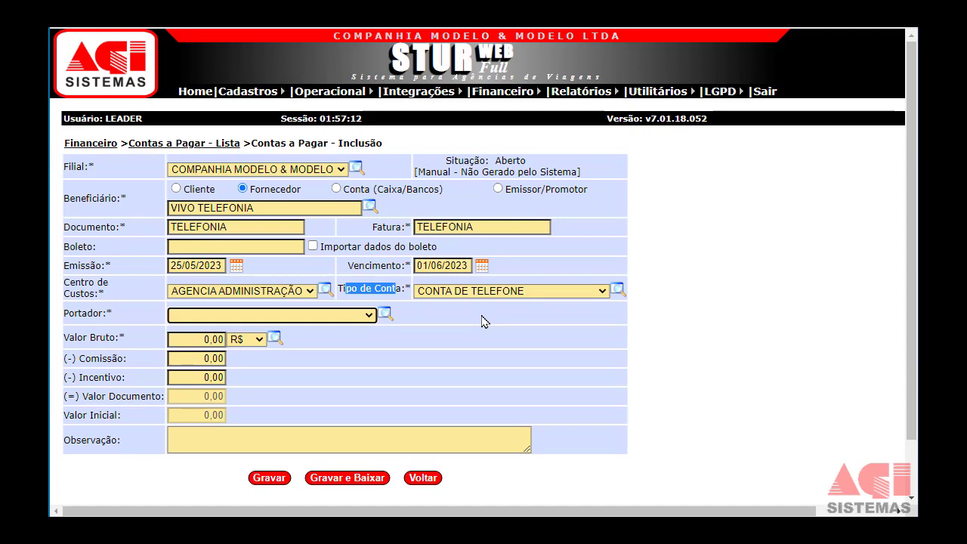
{"action": "left_click", "coordinate": [300, 322]}
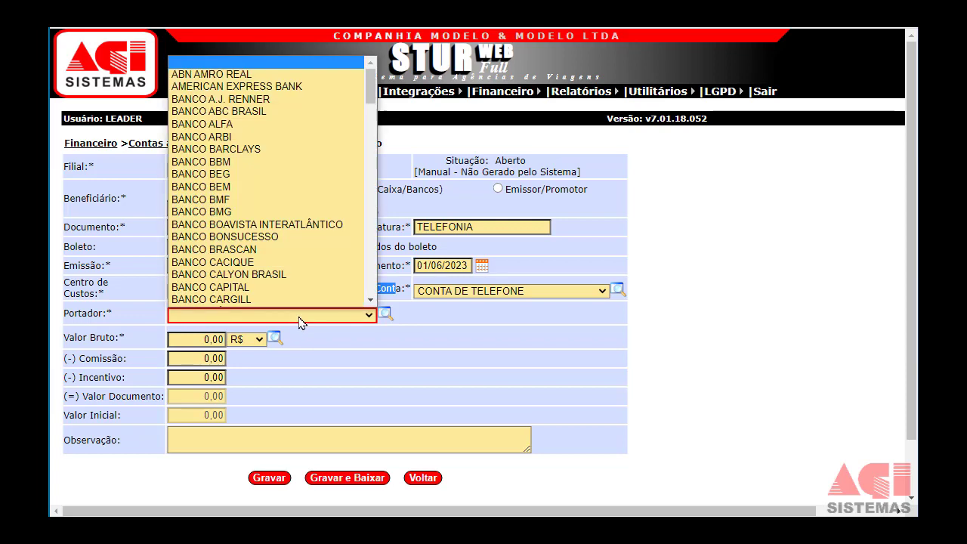
{"action": "key", "text": "b"}
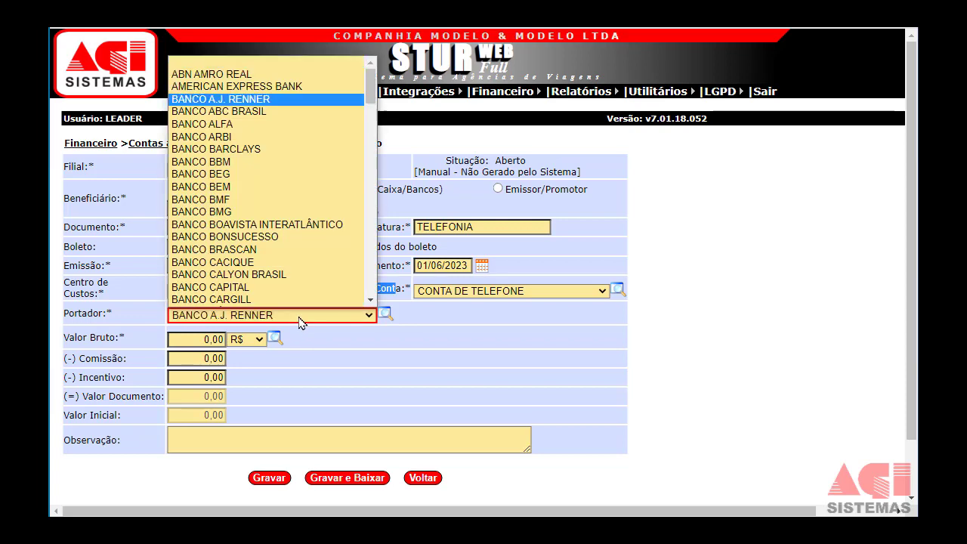
{"action": "key", "text": "i"}
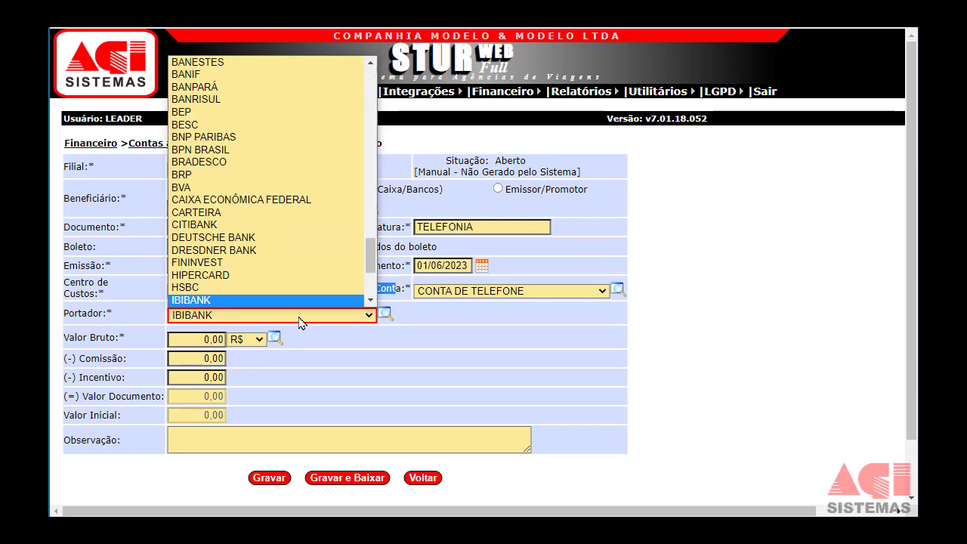
{"action": "key", "text": "Down"}
{"action": "key", "text": "Down"}
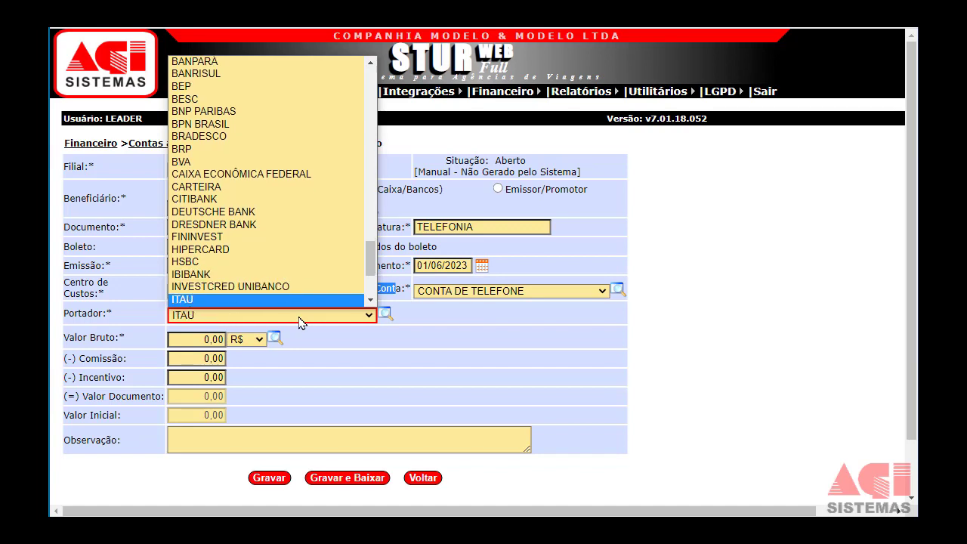
{"action": "key", "text": "Return"}
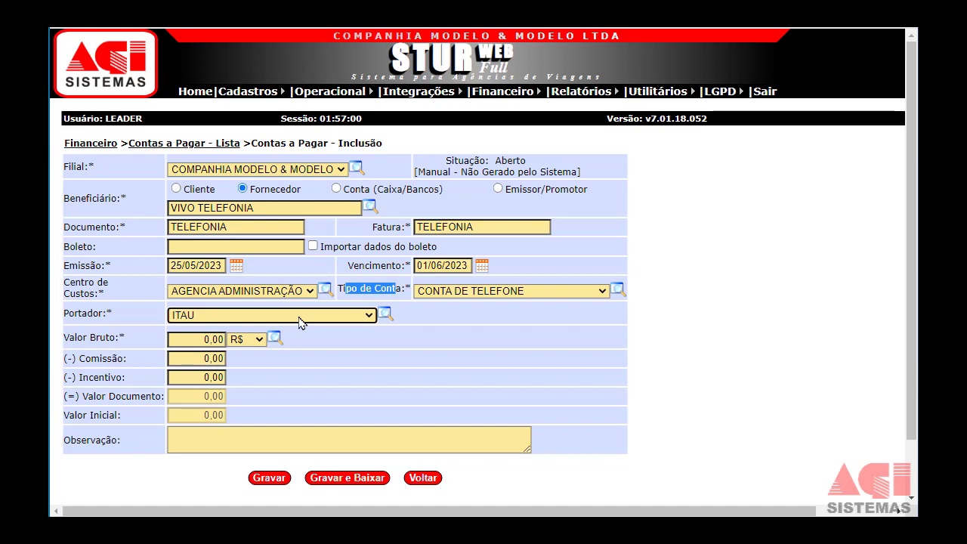
{"action": "left_click", "coordinate": [369, 315]}
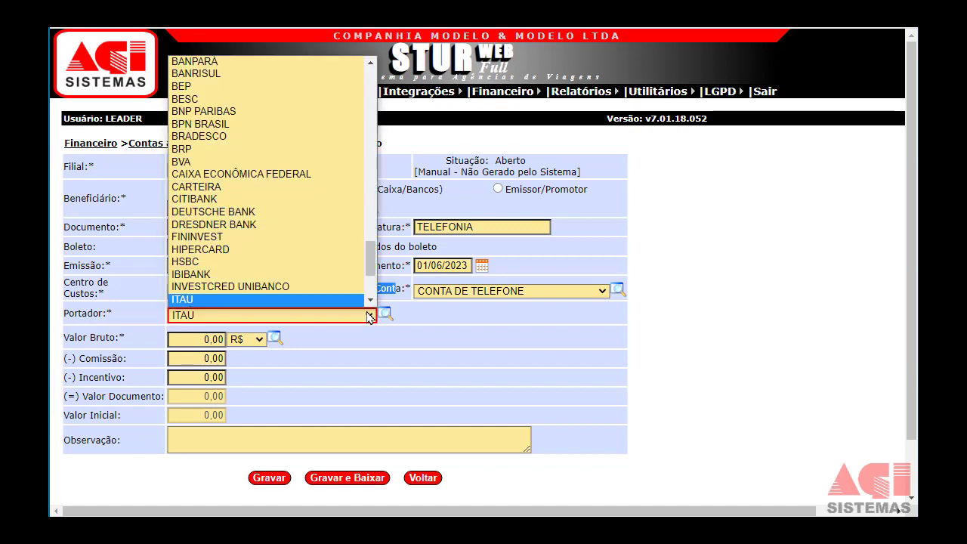
{"action": "left_click", "coordinate": [284, 301]}
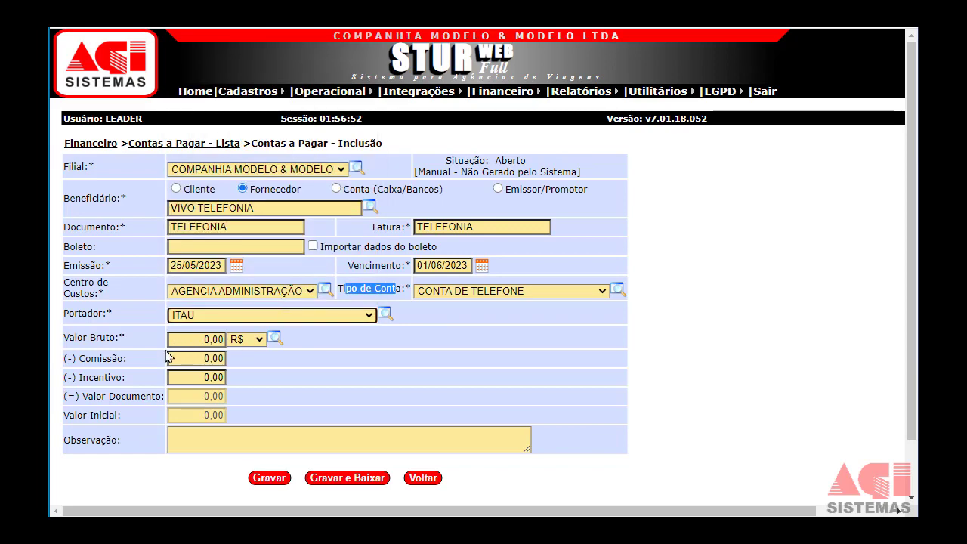
Set the payable's Valor Bruto to 250,00 and keep R$ as its currency
{"action": "scroll", "coordinate": [151, 350], "scroll_direction": "down", "scroll_amount": 1}
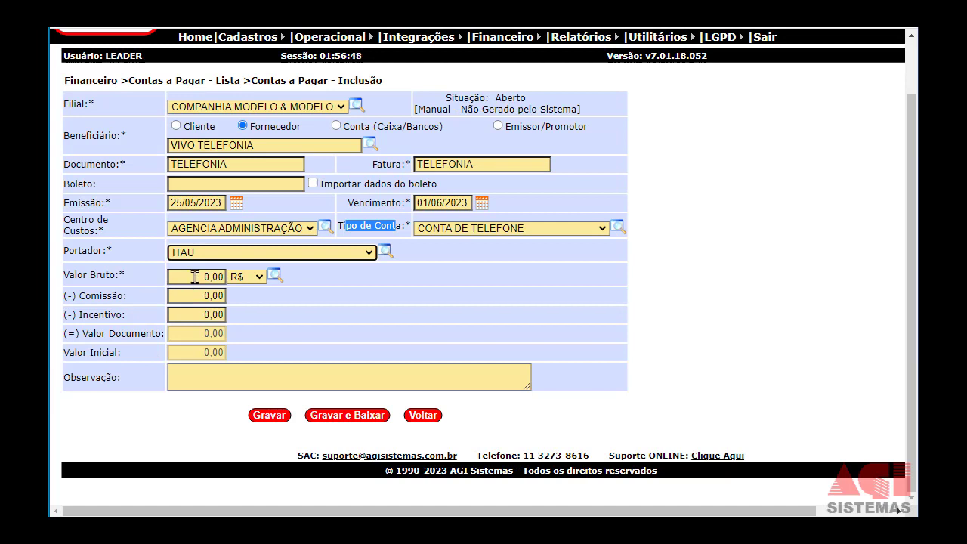
{"action": "left_click_drag", "start_coordinate": [195, 277], "coordinate": [225, 280]}
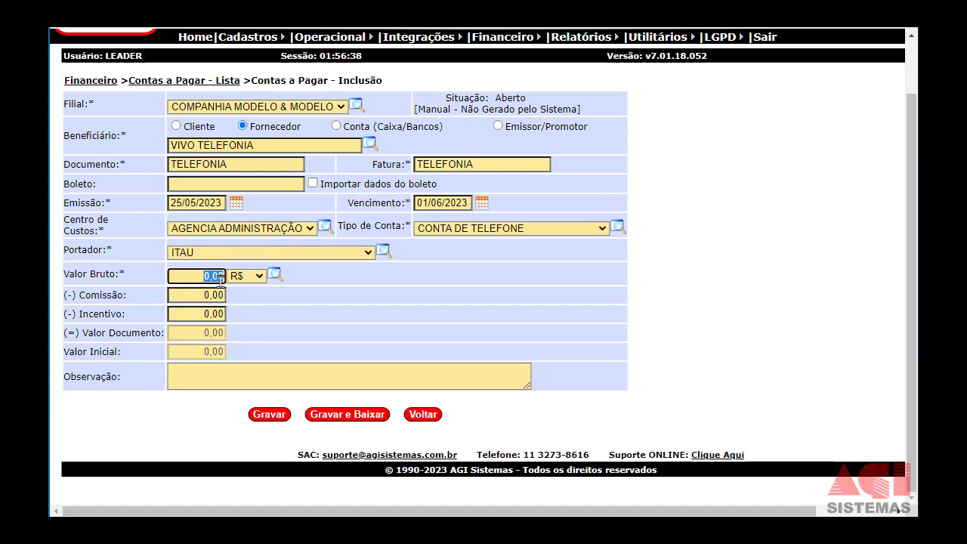
{"action": "type", "text": "250,00"}
{"action": "key", "text": "Tab"}
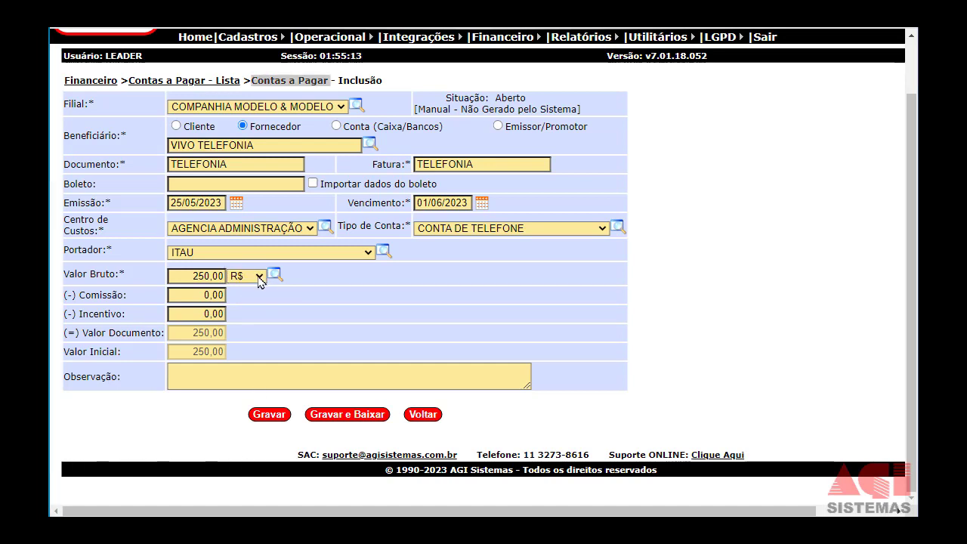
{"action": "left_click", "coordinate": [259, 276]}
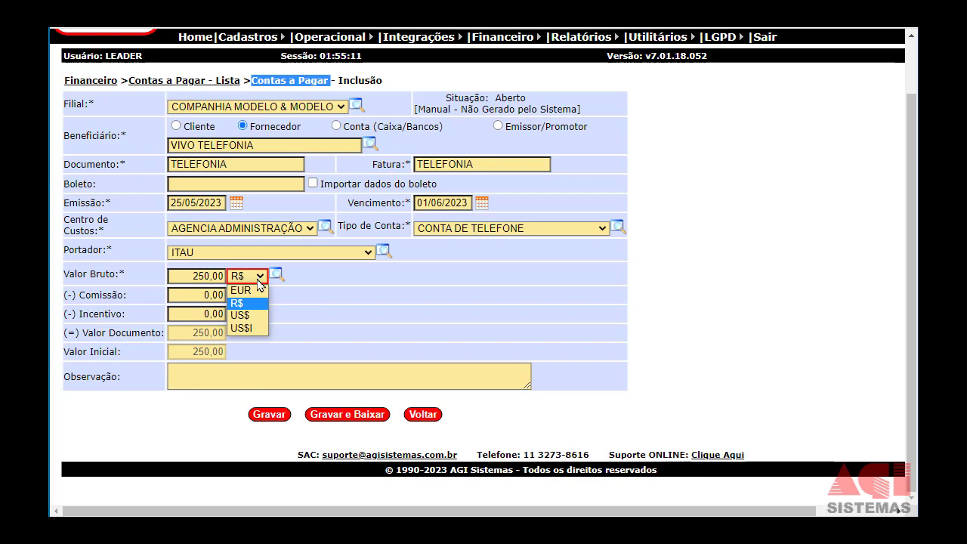
{"action": "left_click", "coordinate": [291, 302]}
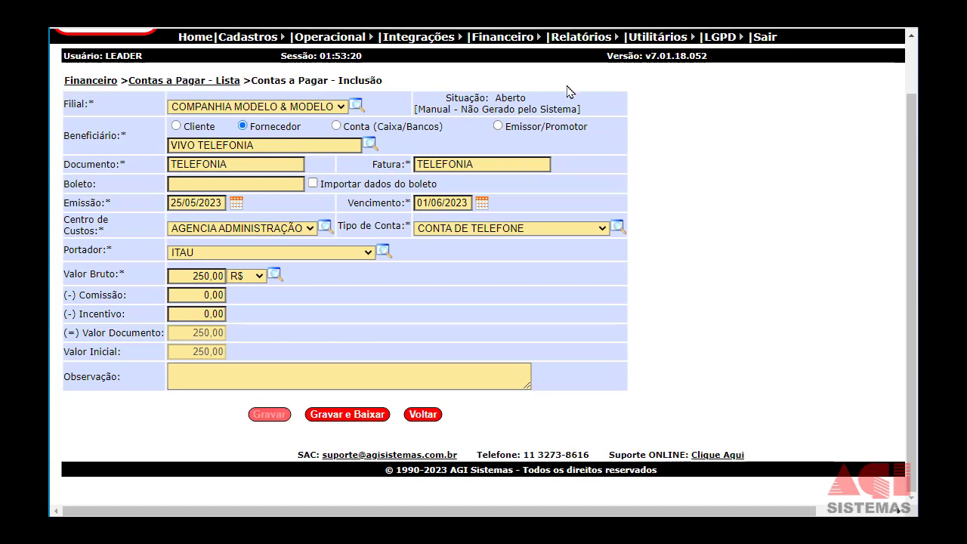
Check the payable's Situação and save the VIVO TELEFONIA entry
{"action": "left_click_drag", "start_coordinate": [458, 97], "coordinate": [510, 98]}
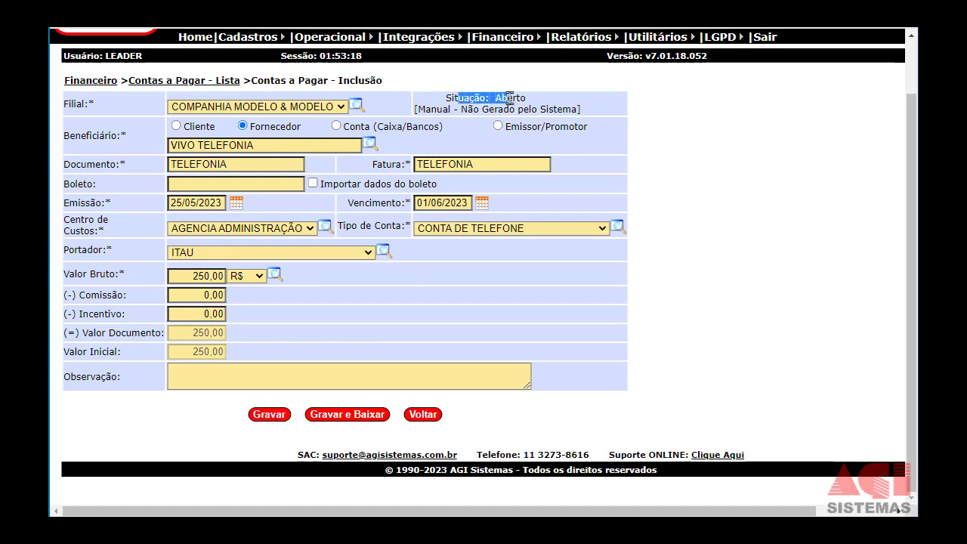
{"action": "left_click", "coordinate": [347, 414]}
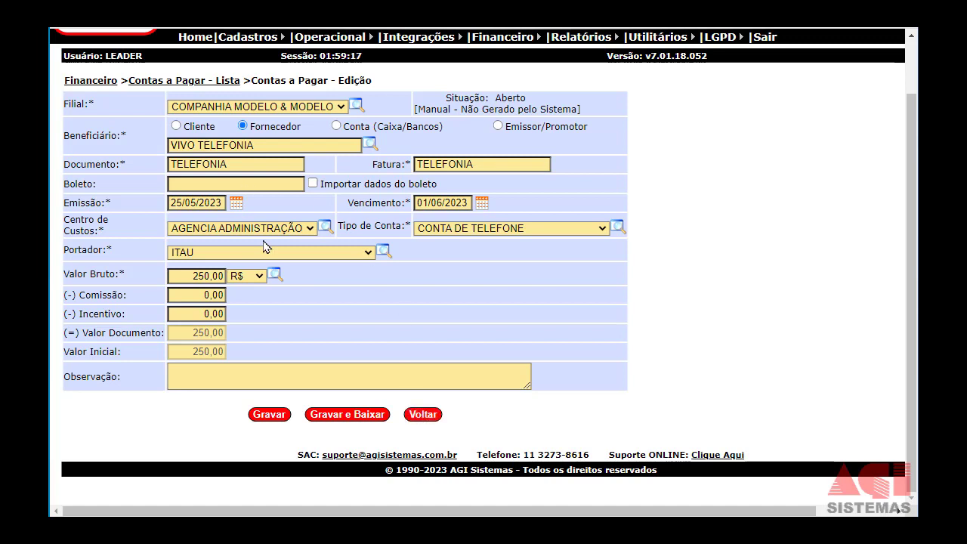
{"action": "left_click", "coordinate": [269, 414]}
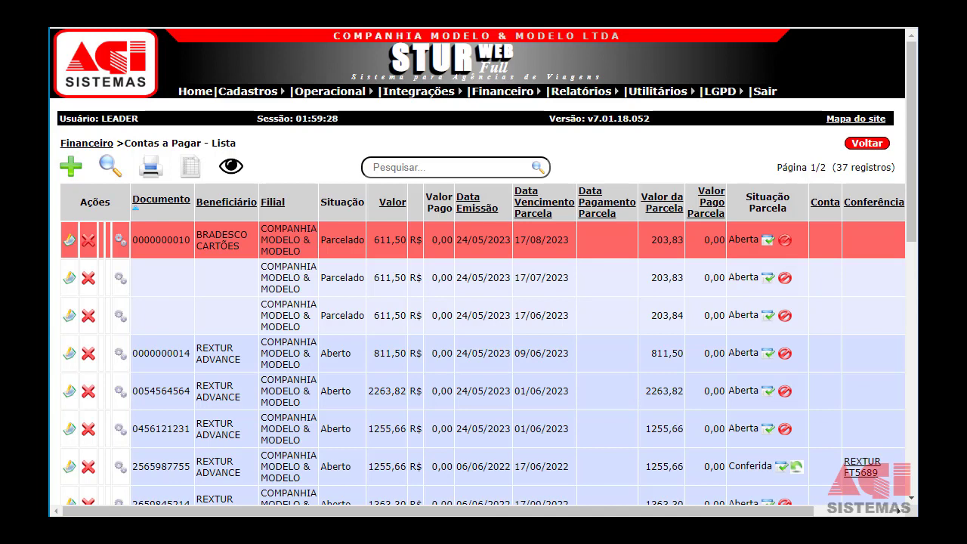
Search the payables for TELEFONIA, sort by Documento, and open the 250,00 entry to review it before saving it again
{"action": "left_click", "coordinate": [384, 162]}
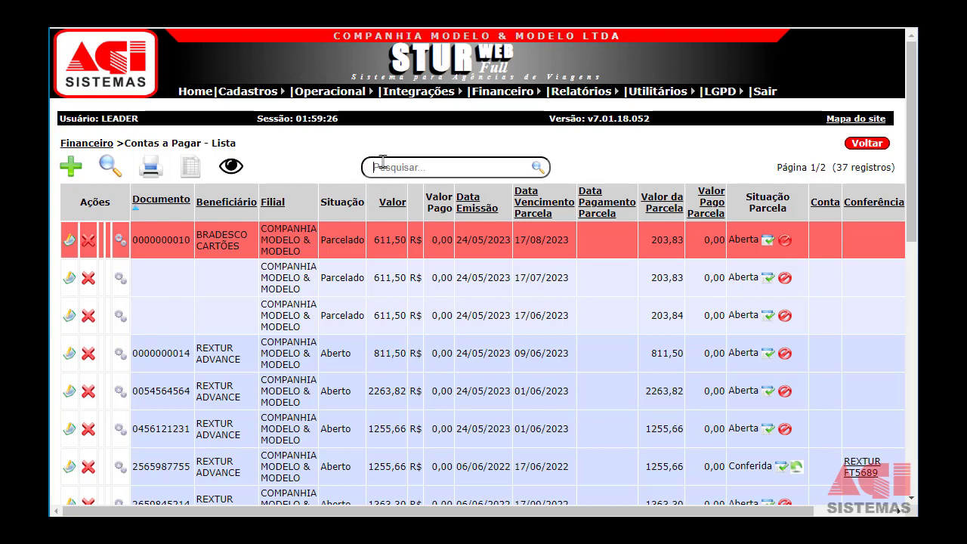
{"action": "type", "text": "TELEFONIA"}
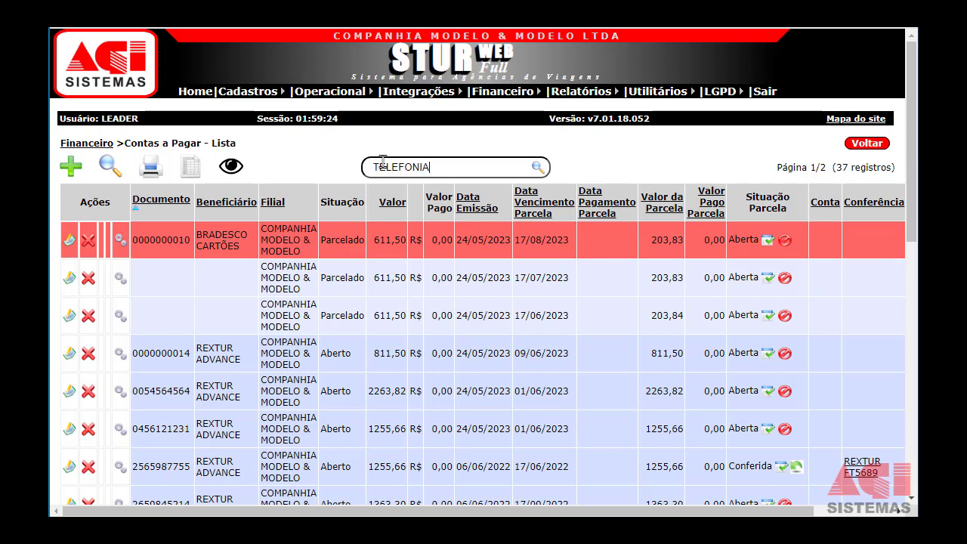
{"action": "left_click", "coordinate": [151, 201]}
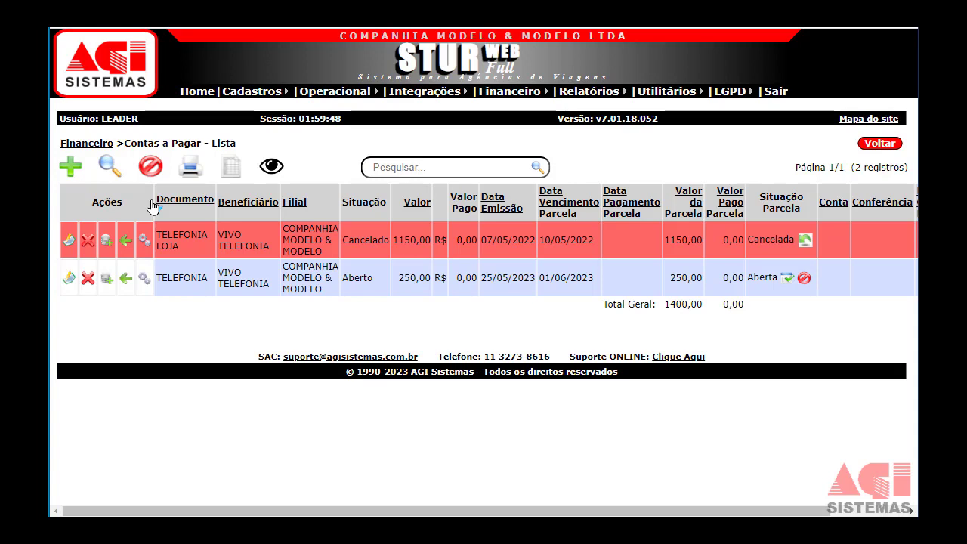
{"action": "left_click", "coordinate": [70, 279]}
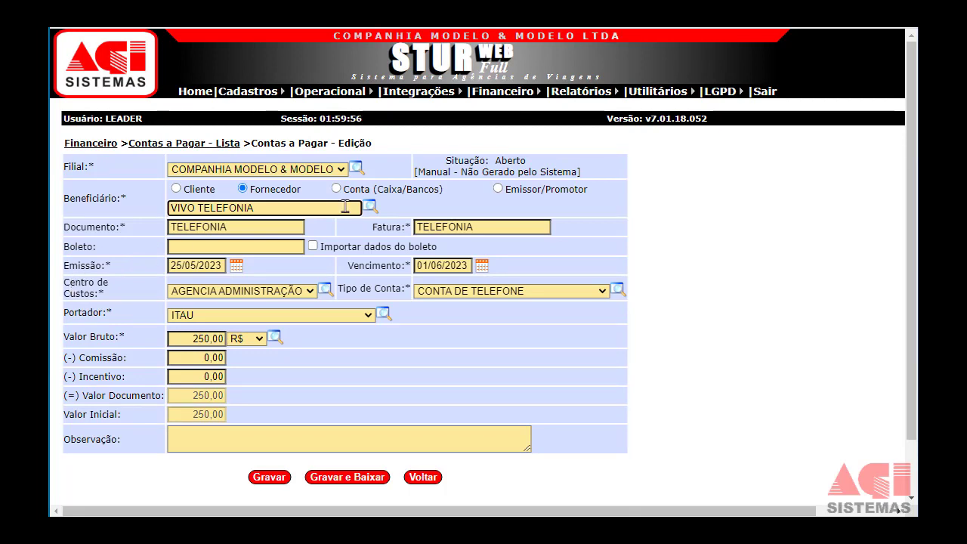
{"action": "left_click", "coordinate": [265, 478]}
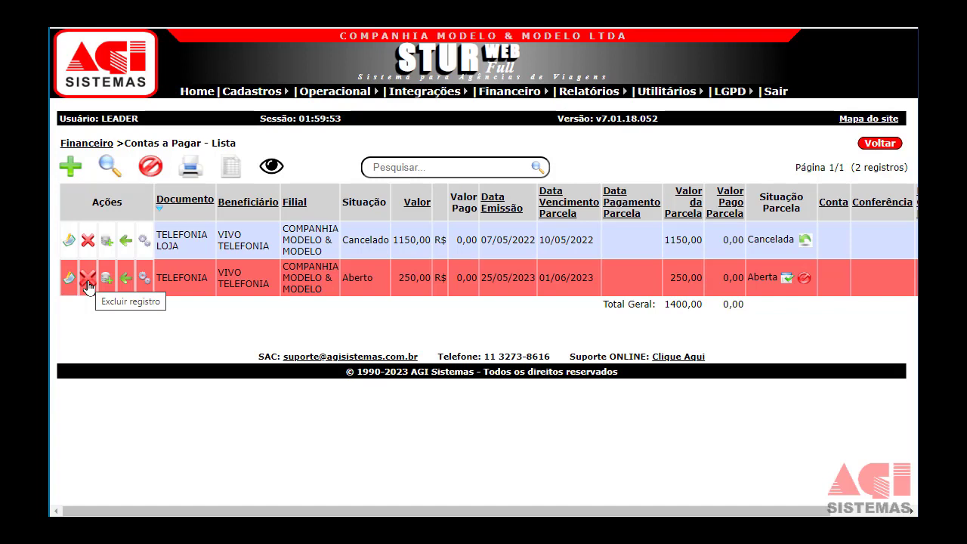
Compare the Situação of both TELEFONIA records and try to delete the open 250,00 payable
{"action": "left_click_drag", "start_coordinate": [344, 239], "coordinate": [386, 245]}
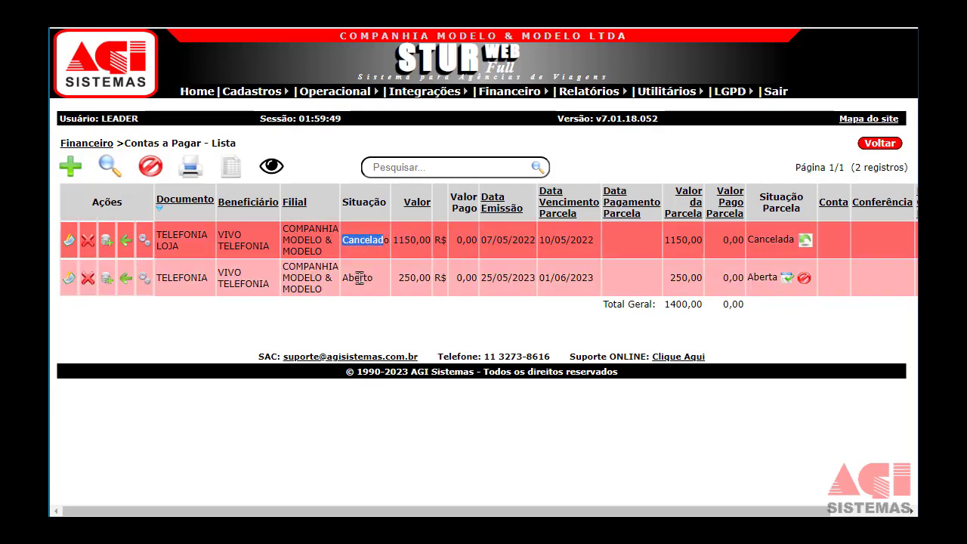
{"action": "left_click_drag", "start_coordinate": [344, 278], "coordinate": [377, 288]}
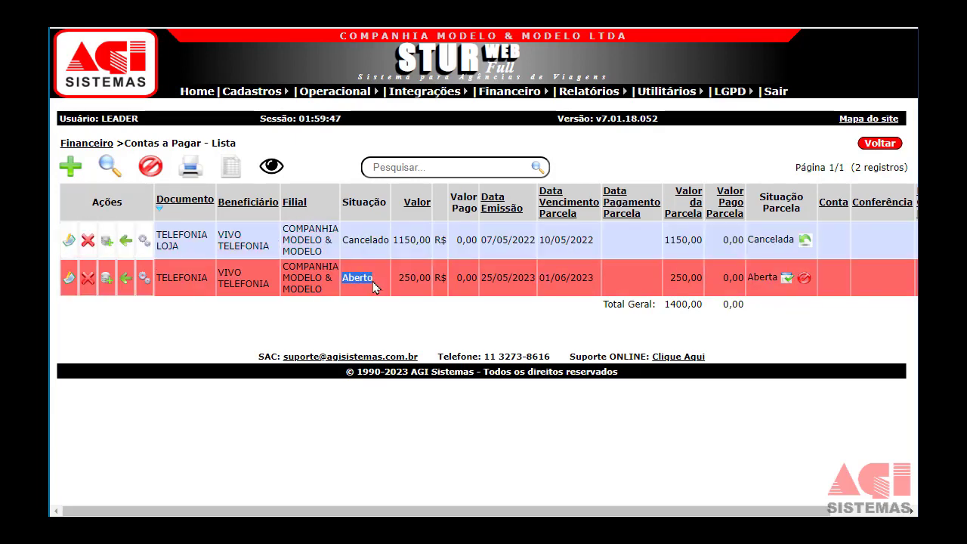
{"action": "left_click", "coordinate": [87, 283]}
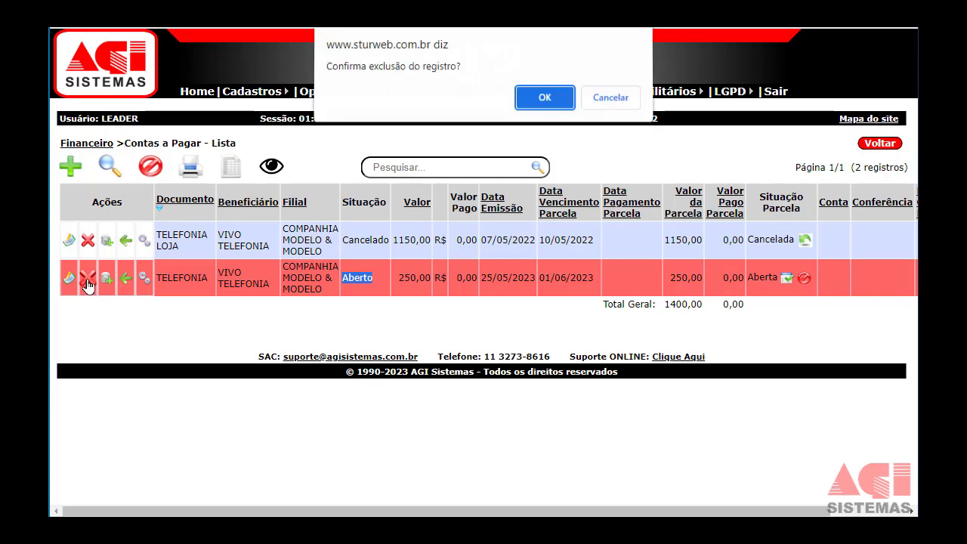
{"action": "left_click", "coordinate": [533, 104]}
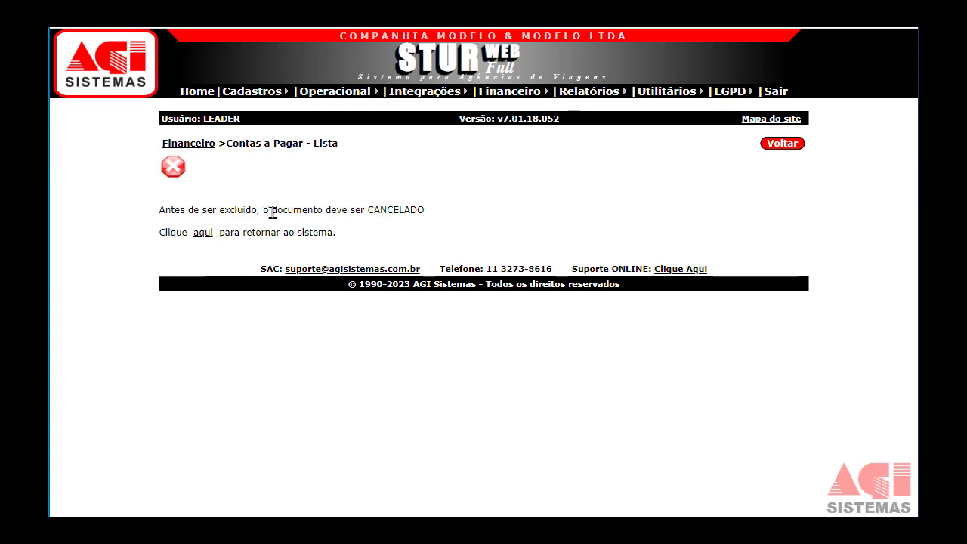
{"action": "left_click_drag", "start_coordinate": [272, 212], "coordinate": [386, 211]}
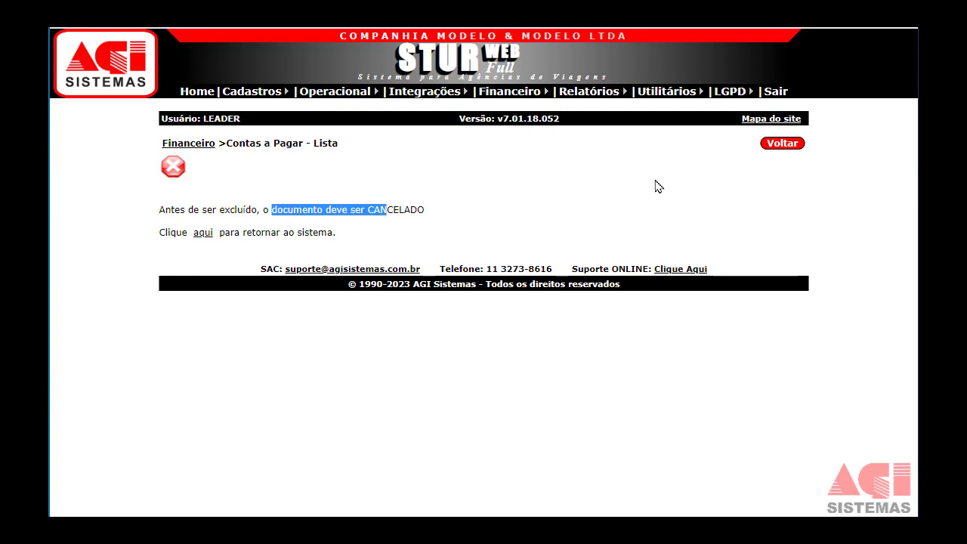
{"action": "left_click", "coordinate": [789, 148]}
Reopen the Contas a Pagar list, search it for TELEFONIA and sort the records by Documento
{"action": "mouse_move", "coordinate": [568, 89]}
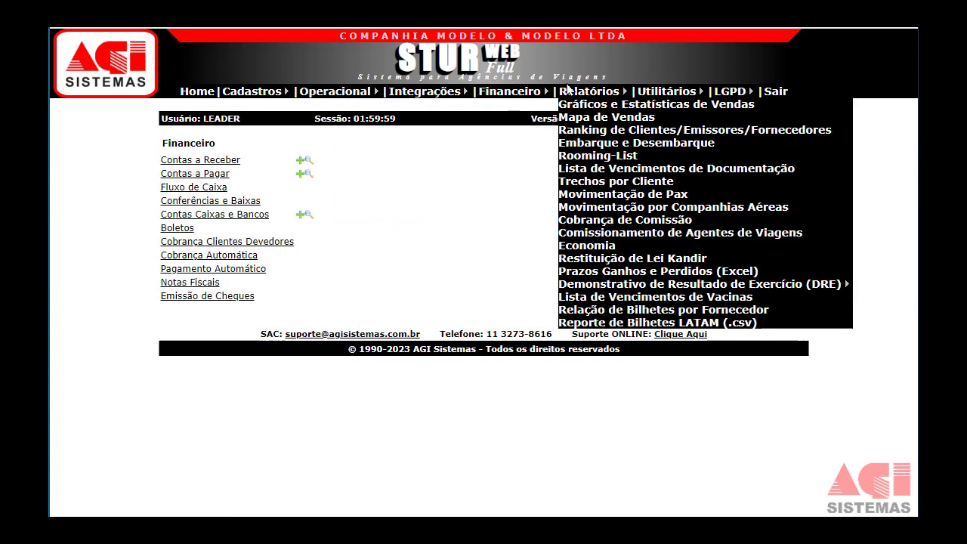
{"action": "mouse_move", "coordinate": [509, 91]}
{"action": "left_click", "coordinate": [531, 119]}
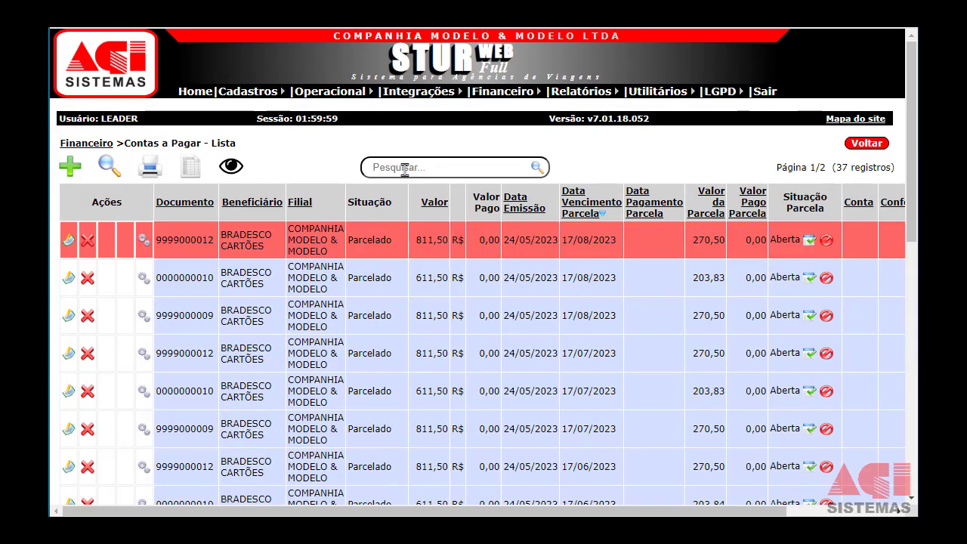
{"action": "left_click", "coordinate": [404, 167]}
{"action": "type", "text": "TELEFONIA"}
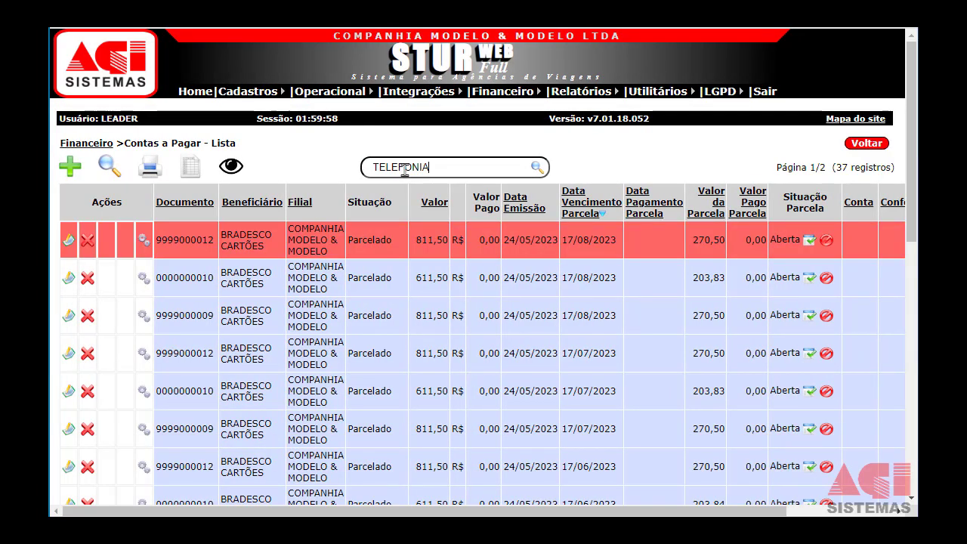
{"action": "left_click", "coordinate": [161, 211]}
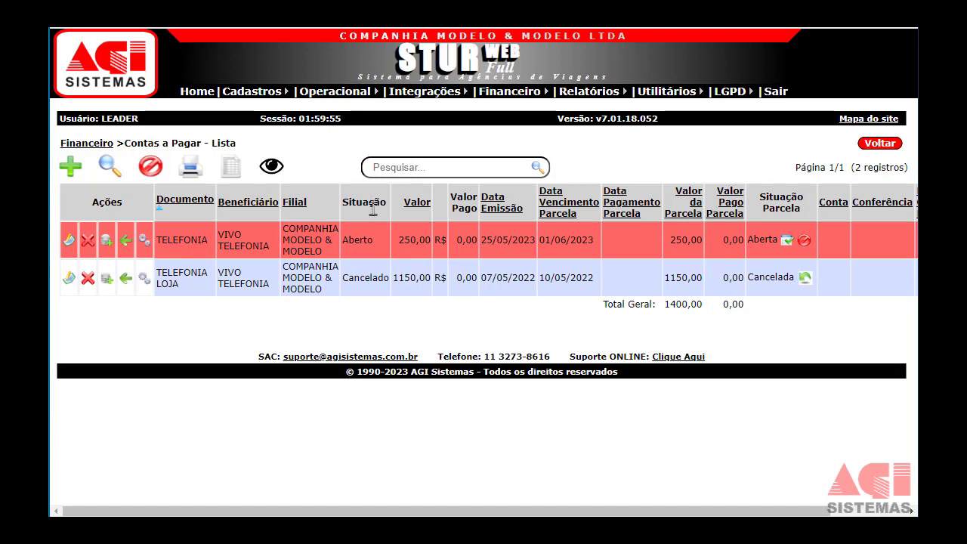
Delete the cancelled TELEFONIA LOJA payable and confirm its removal
{"action": "left_click", "coordinate": [378, 292]}
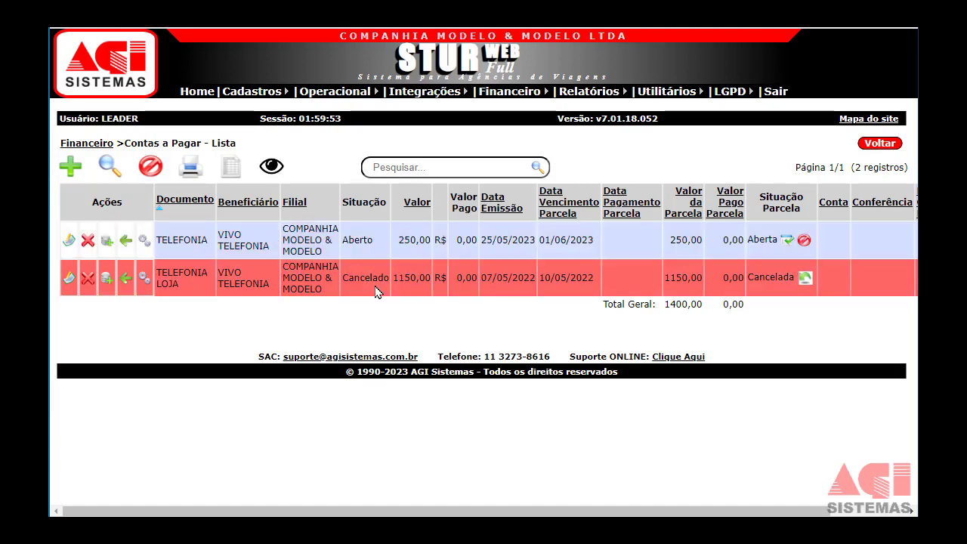
{"action": "left_click", "coordinate": [89, 283]}
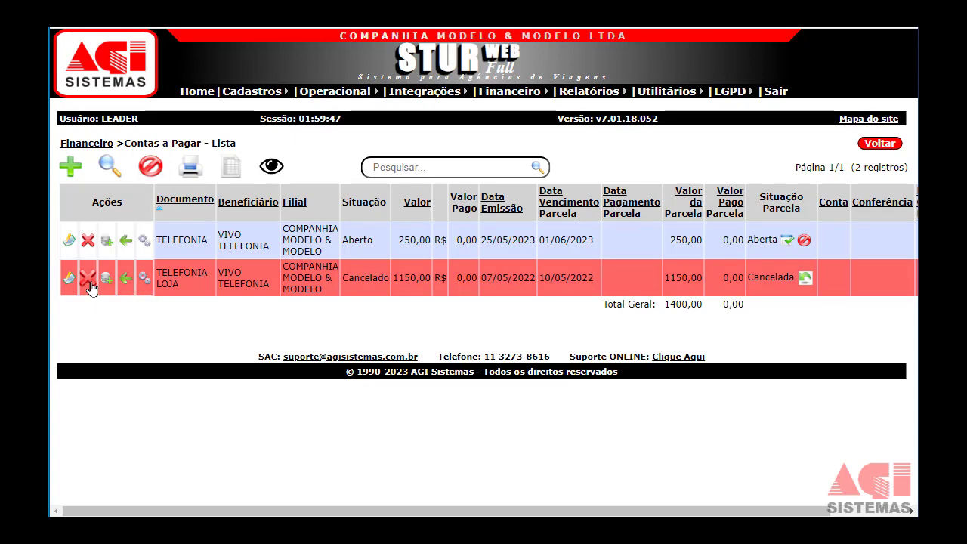
{"action": "left_click", "coordinate": [526, 106]}
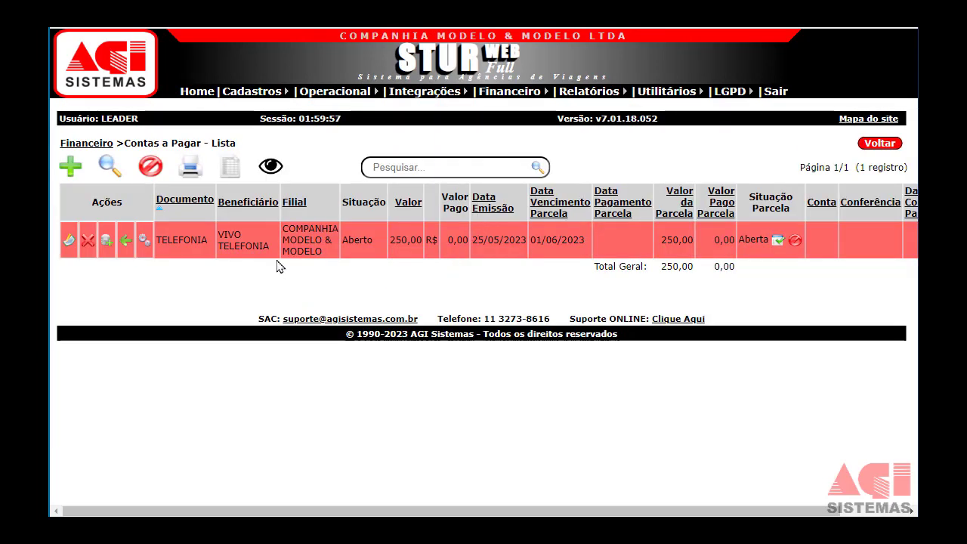
Open the copy settings for the TELEFONIA payable and set Qtde. de Cópias to 3
{"action": "left_click", "coordinate": [106, 242]}
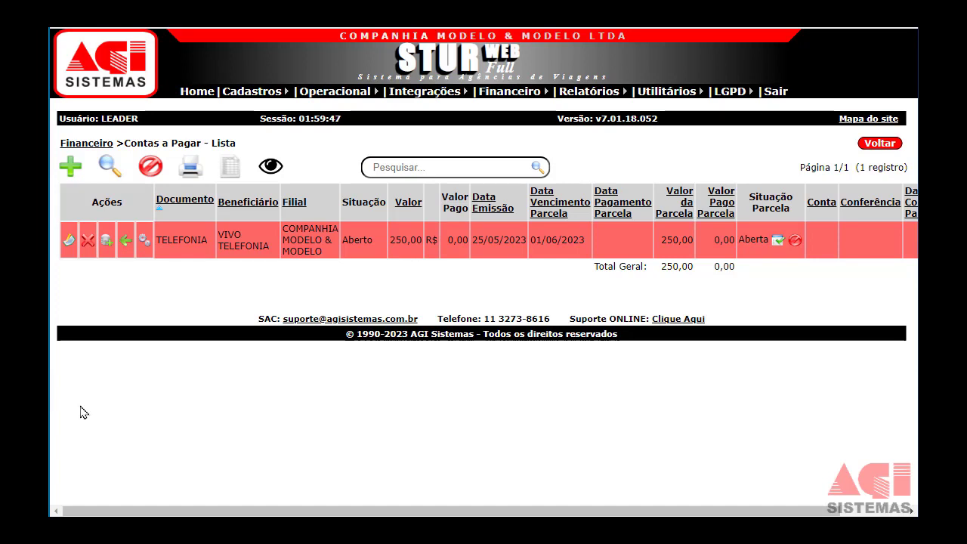
{"action": "left_click", "coordinate": [105, 244]}
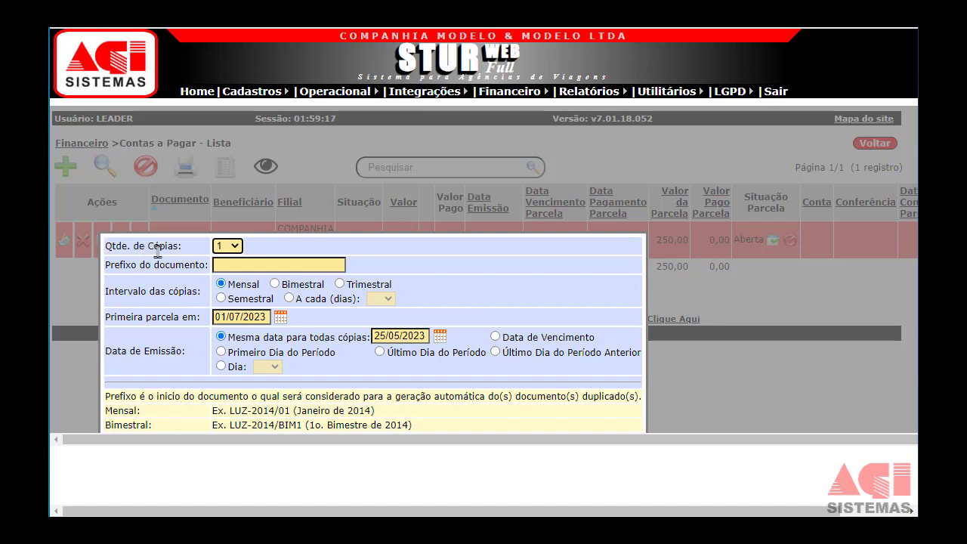
{"action": "scroll", "coordinate": [160, 248], "scroll_direction": "down", "scroll_amount": 1}
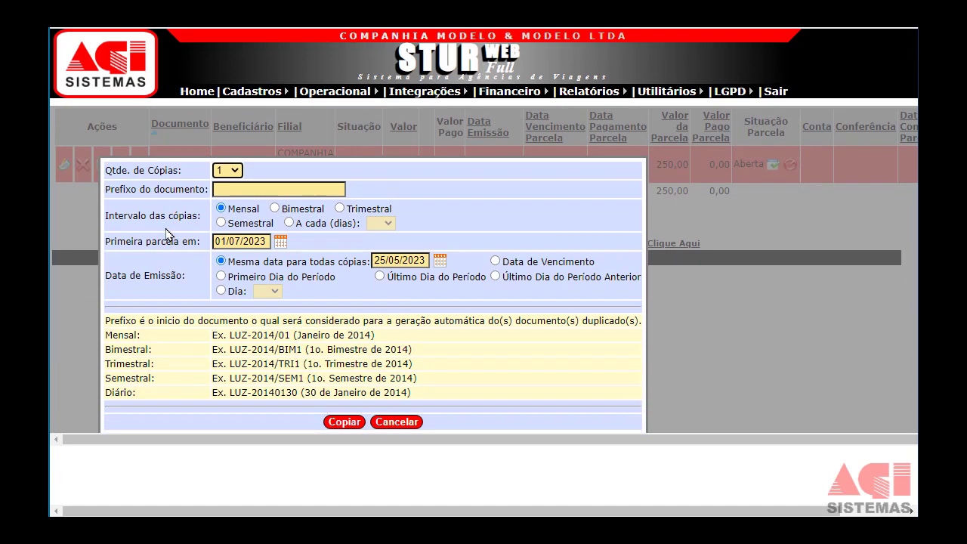
{"action": "scroll", "coordinate": [162, 219], "scroll_direction": "down", "scroll_amount": 1}
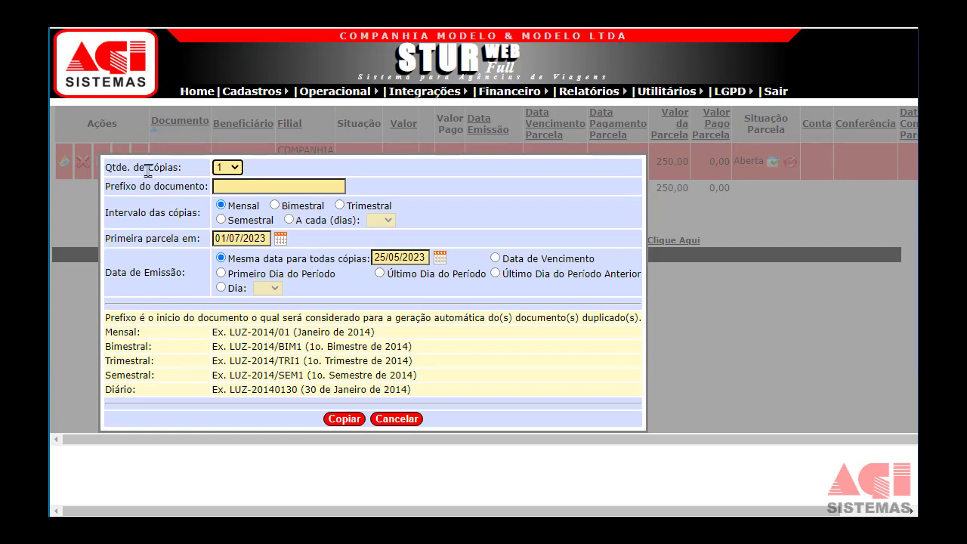
{"action": "left_click", "coordinate": [230, 168]}
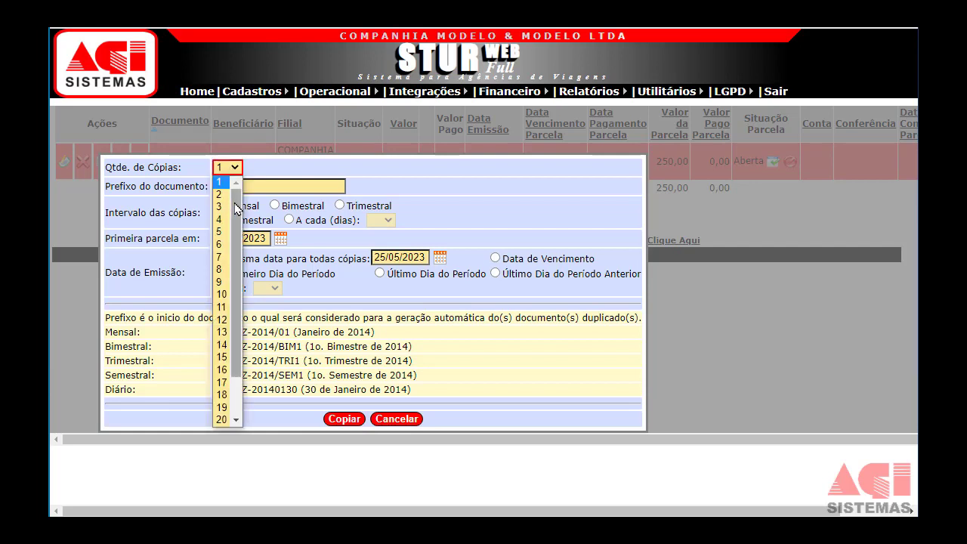
{"action": "mouse_move", "coordinate": [237, 211]}
{"action": "left_mouse_down"}
{"action": "mouse_move", "coordinate": [240, 272]}
{"action": "mouse_move", "coordinate": [235, 200]}
{"action": "left_mouse_up"}
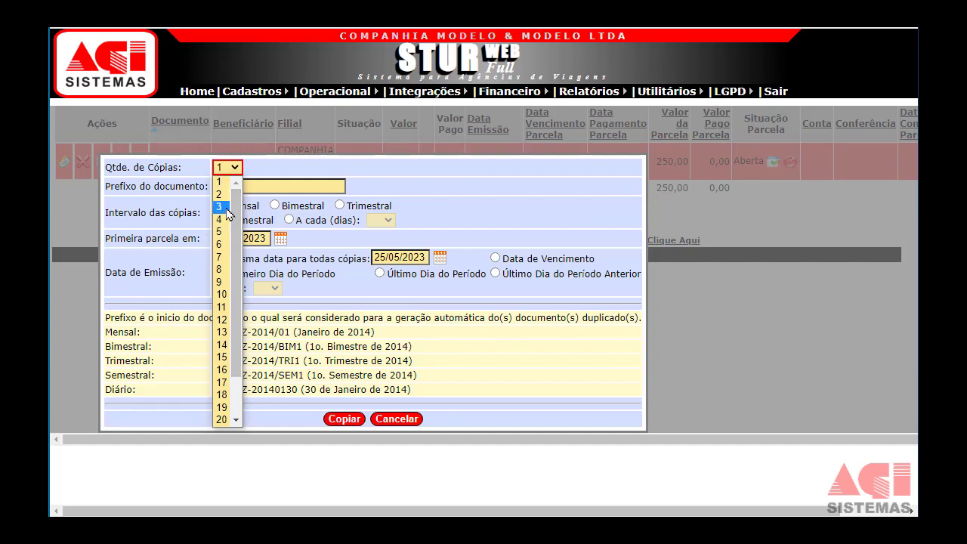
{"action": "left_click", "coordinate": [226, 207]}
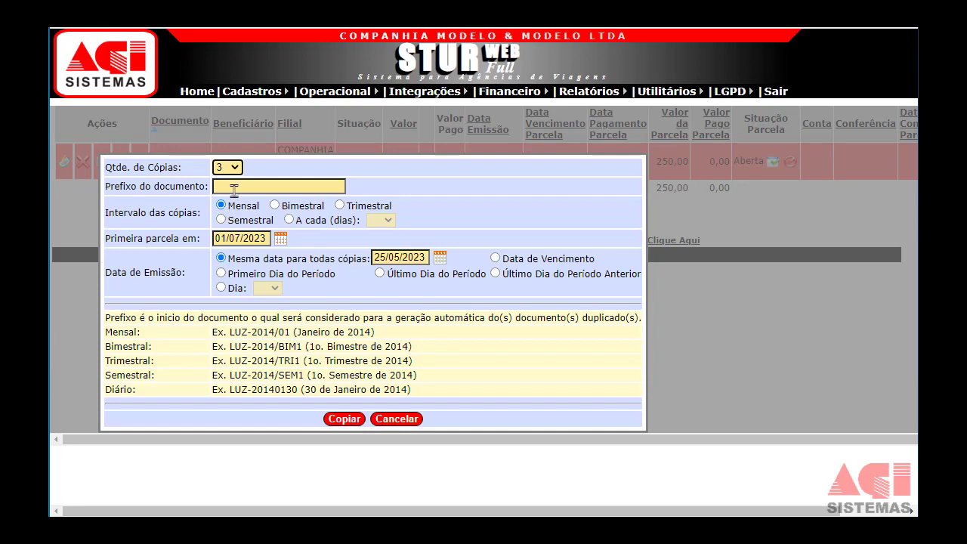
Set the Prefixo do documento for the payable's copies to TELEFONIA
{"action": "scroll", "coordinate": [308, 165], "scroll_direction": "up", "scroll_amount": 1}
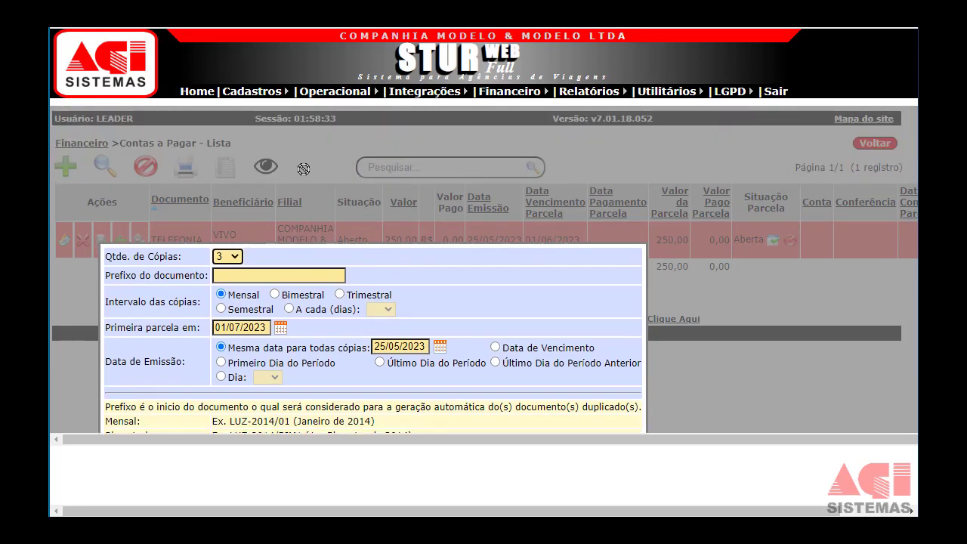
{"action": "scroll", "coordinate": [310, 167], "scroll_direction": "down", "scroll_amount": 1}
{"action": "scroll", "coordinate": [317, 183], "scroll_direction": "up", "scroll_amount": 1}
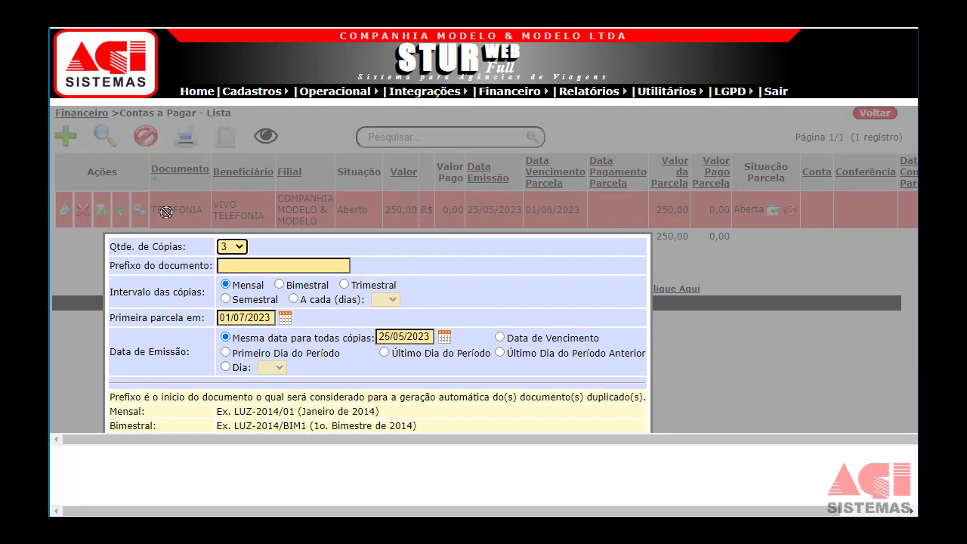
{"action": "left_click", "coordinate": [249, 269]}
{"action": "type", "text": "TE"}
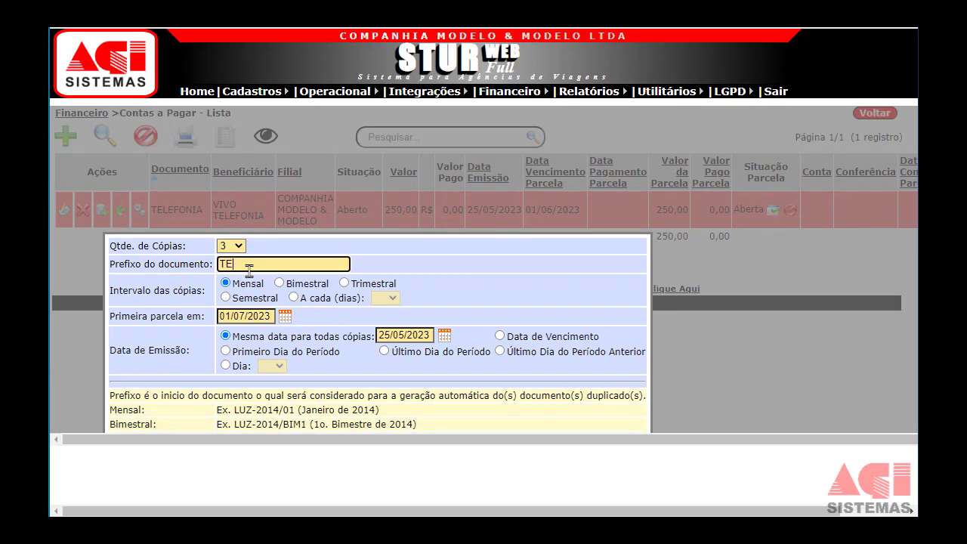
{"action": "type", "text": "LEFONIA"}
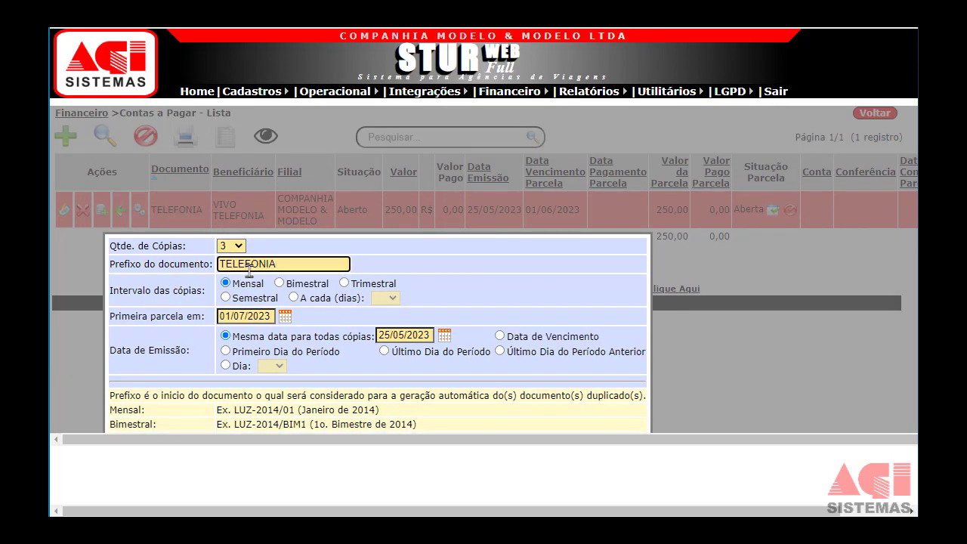
Set the copies' Data de Emissão to Data de Vencimento and generate the monthly copies
{"action": "scroll", "coordinate": [358, 244], "scroll_direction": "down", "scroll_amount": 2}
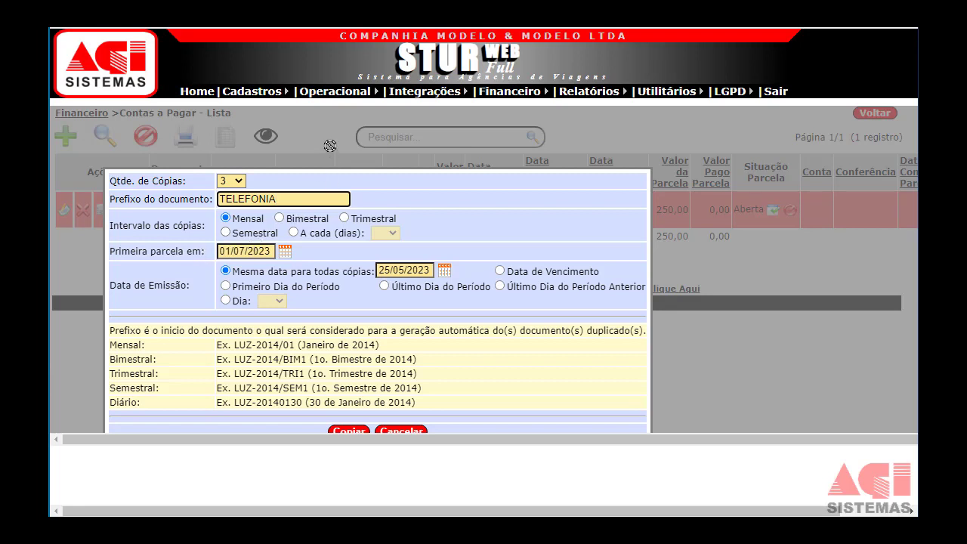
{"action": "left_click_drag", "start_coordinate": [333, 186], "coordinate": [354, 242]}
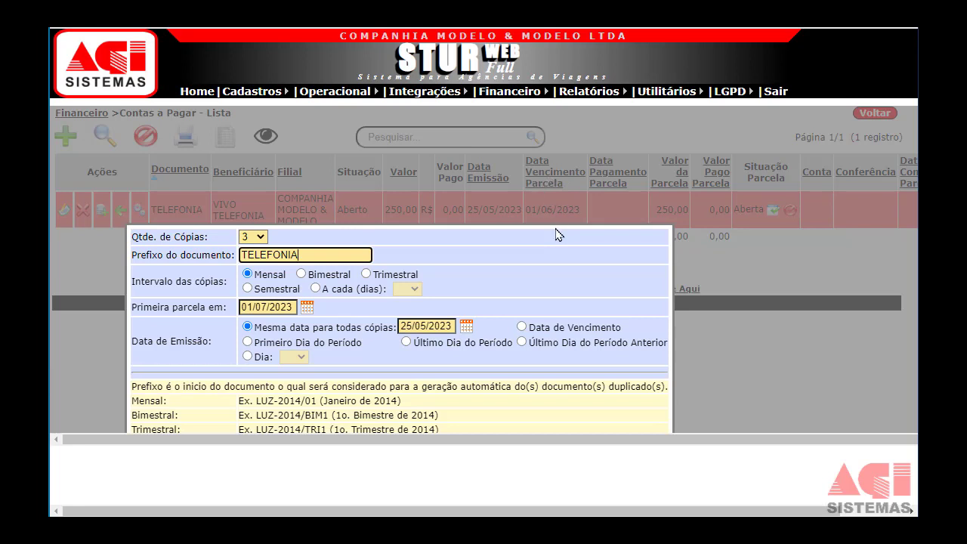
{"action": "left_click_drag", "start_coordinate": [552, 239], "coordinate": [535, 153]}
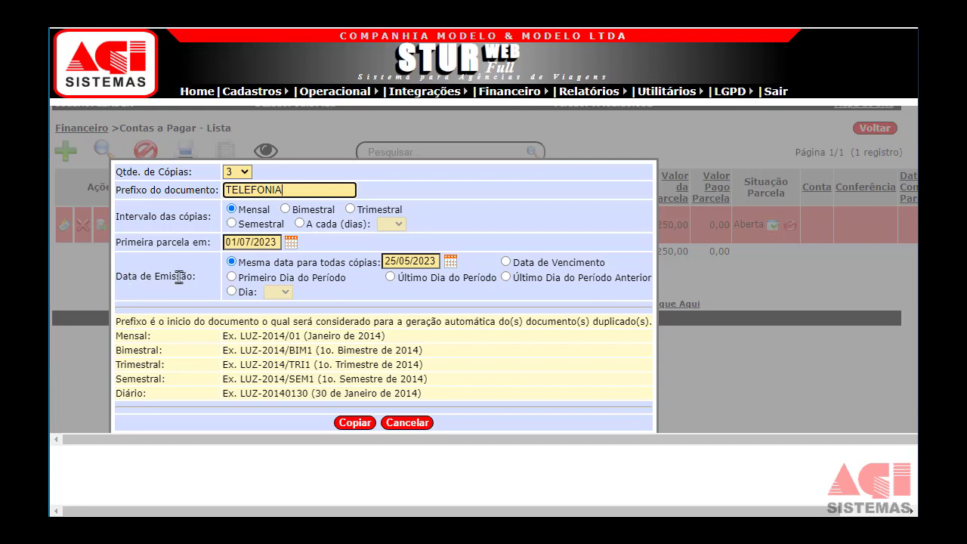
{"action": "left_click_drag", "start_coordinate": [415, 182], "coordinate": [478, 270]}
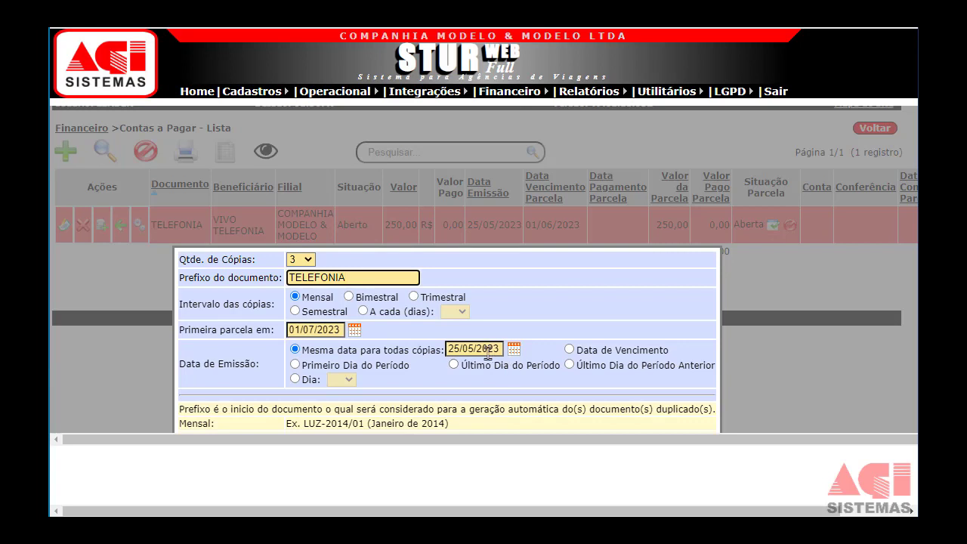
{"action": "left_click", "coordinate": [570, 350]}
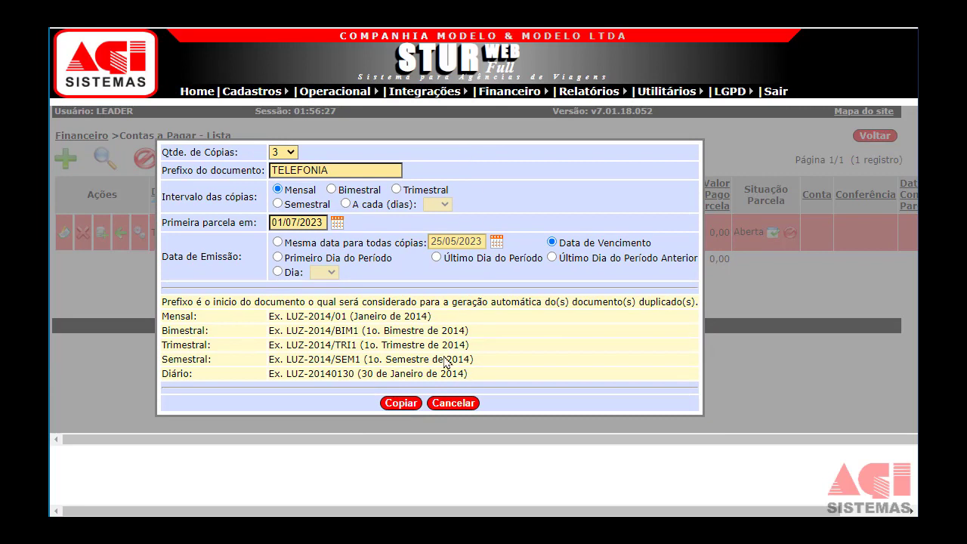
{"action": "left_click", "coordinate": [401, 403]}
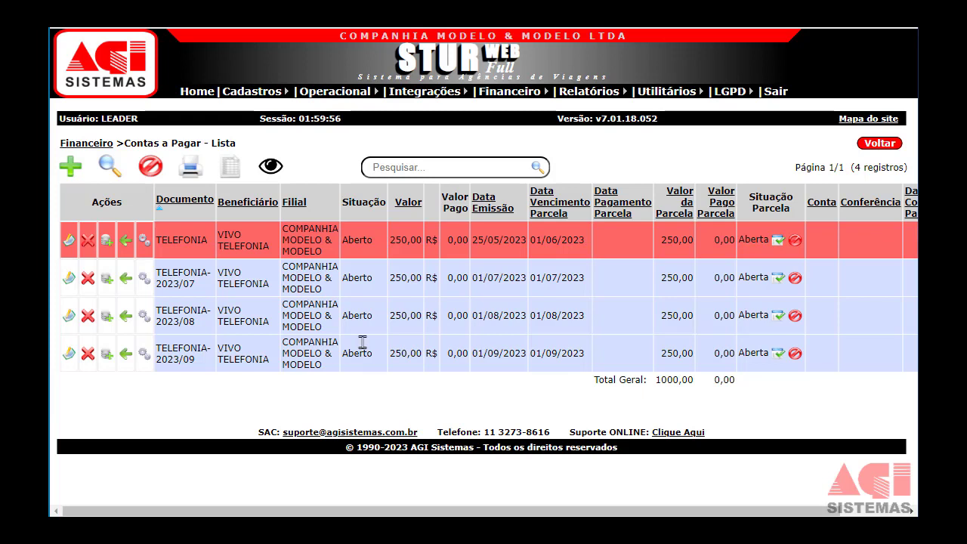
Examine the document names, emission dates and due dates of the copied TELEFONIA payables
{"action": "left_click", "coordinate": [240, 282]}
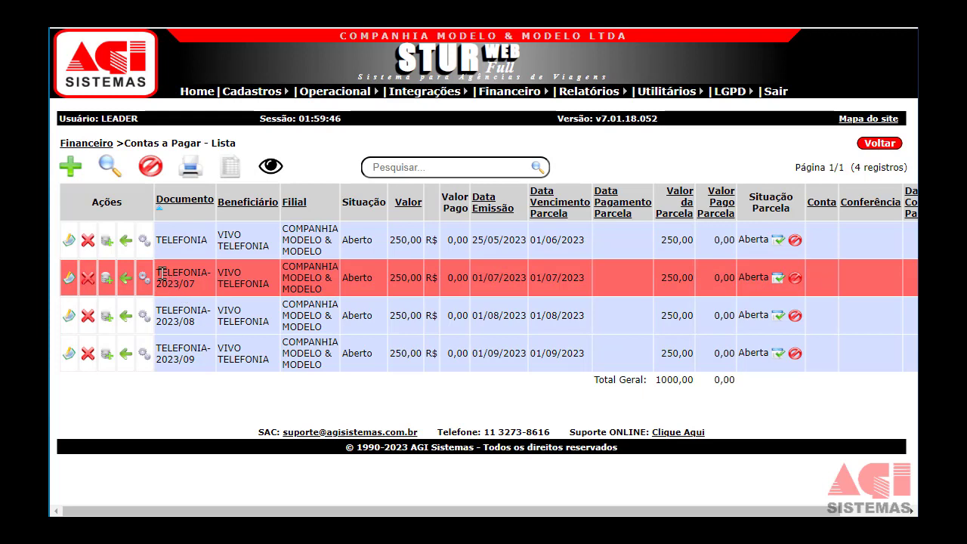
{"action": "left_click_drag", "start_coordinate": [161, 274], "coordinate": [207, 274]}
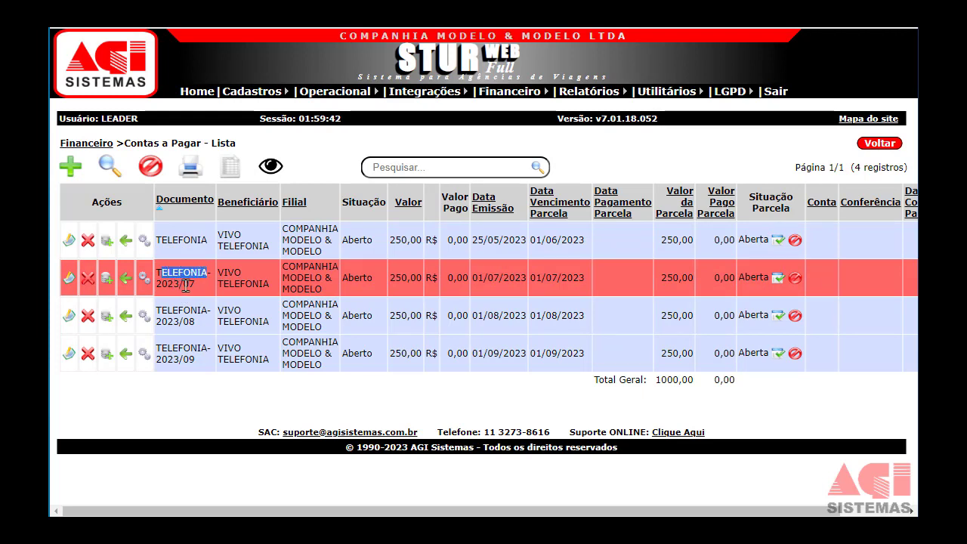
{"action": "left_click", "coordinate": [514, 311]}
{"action": "left_click", "coordinate": [512, 352]}
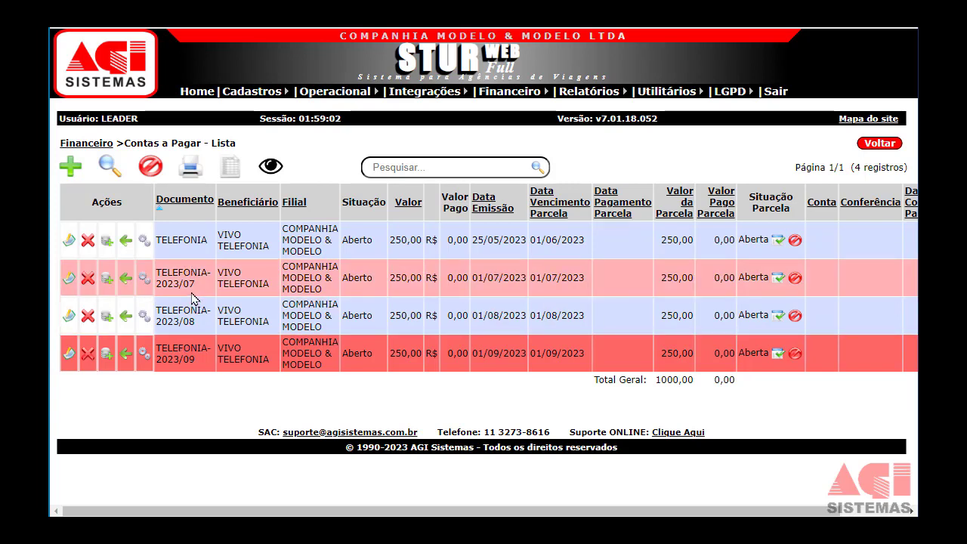
Copy the July payable's document name, search the list for TELEFONIA-2023/07 and sort the results by Documento
{"action": "left_click", "coordinate": [191, 294]}
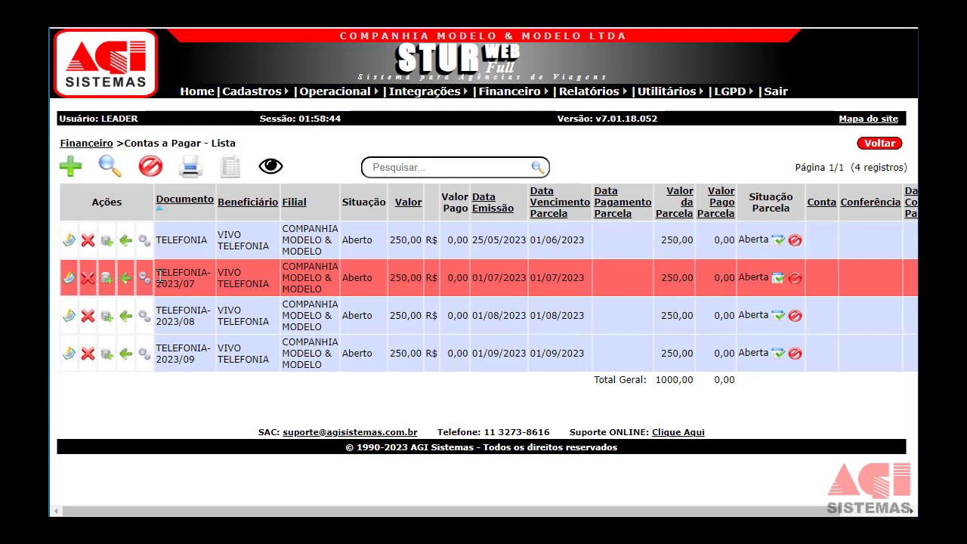
{"action": "left_click_drag", "start_coordinate": [159, 276], "coordinate": [198, 285]}
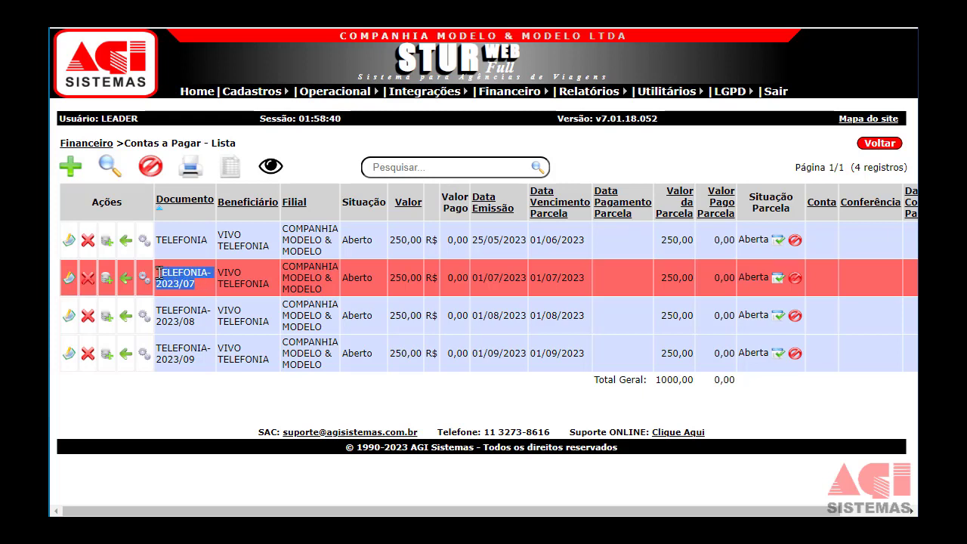
{"action": "left_click_drag", "start_coordinate": [157, 276], "coordinate": [198, 288]}
{"action": "right_click", "coordinate": [198, 289]}
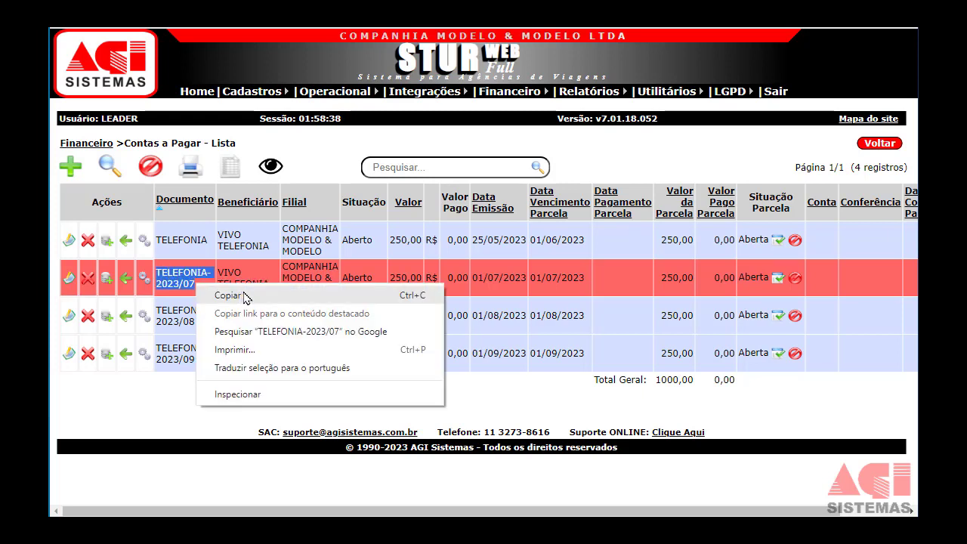
{"action": "left_click", "coordinate": [248, 295]}
{"action": "left_click", "coordinate": [378, 168]}
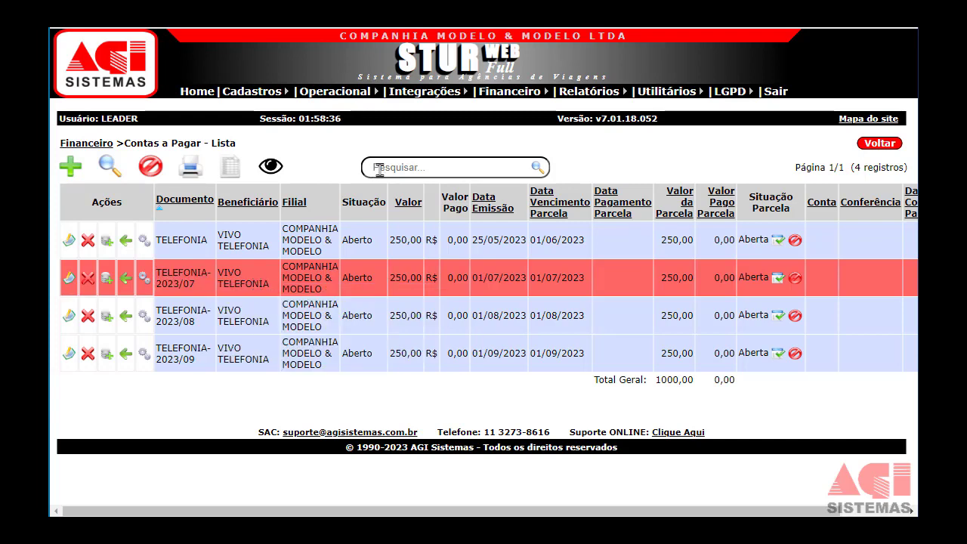
{"action": "key", "text": "ctrl+v"}
{"action": "left_click", "coordinate": [183, 202]}
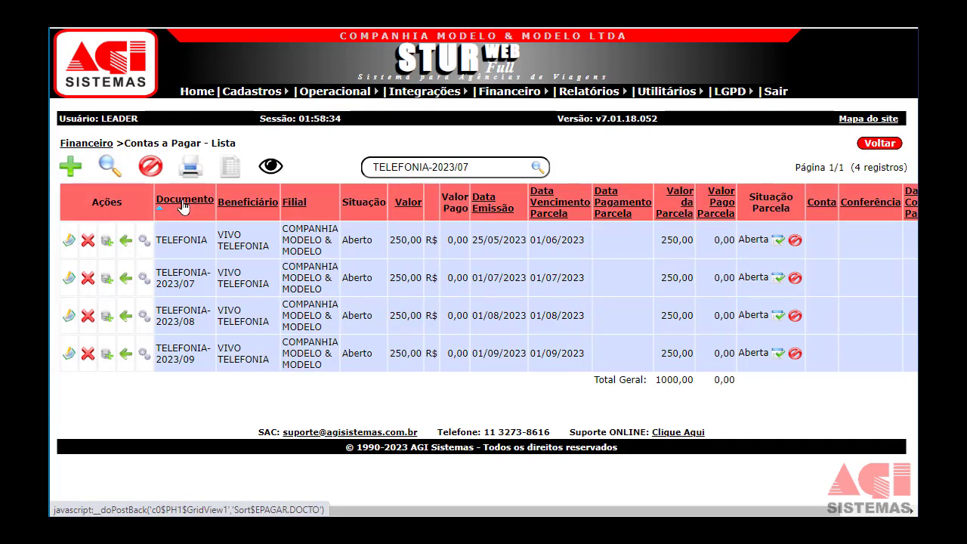
Edit the TELEFONIA-2023/07 payable, set its Valor Bruto to 290,00 and save it
{"action": "left_click", "coordinate": [68, 242]}
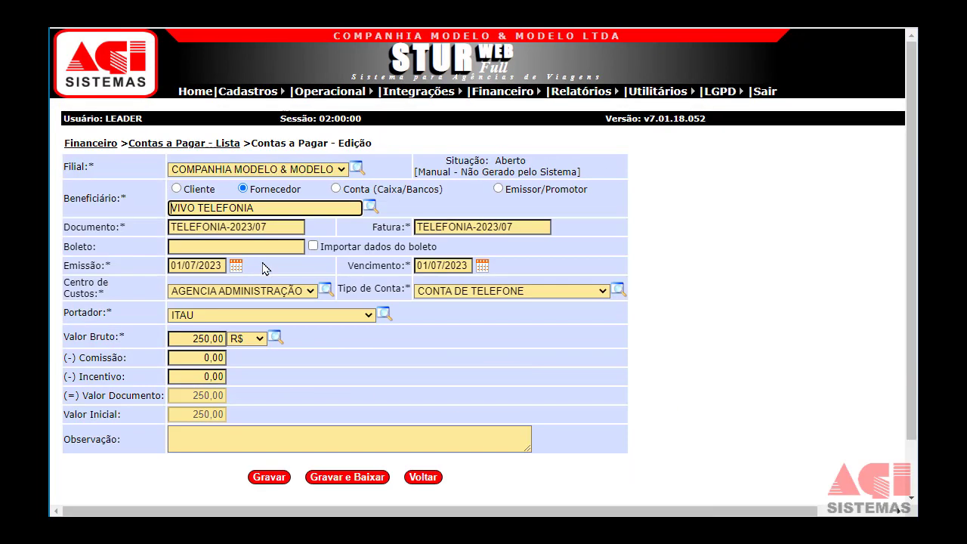
{"action": "scroll", "coordinate": [265, 298], "scroll_direction": "down", "scroll_amount": 2}
{"action": "left_click", "coordinate": [208, 278]}
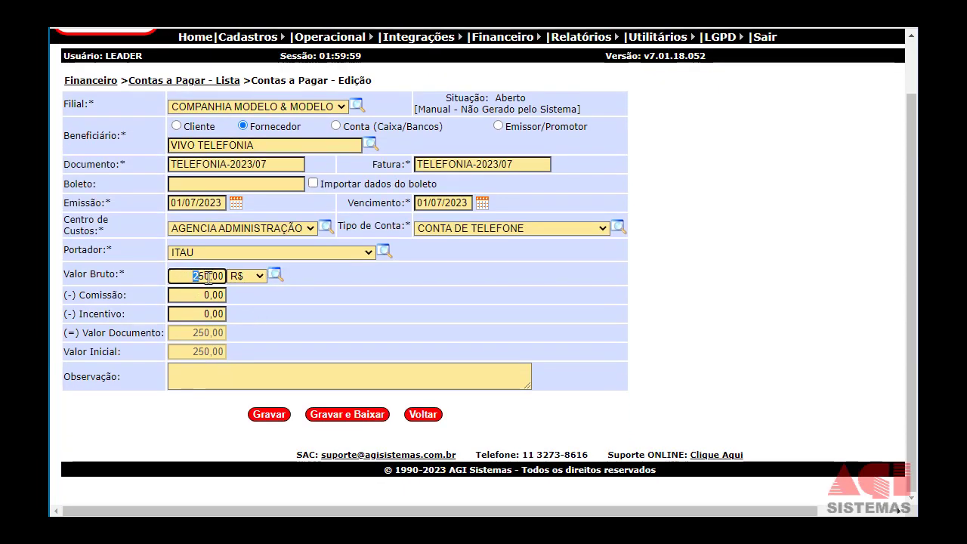
{"action": "left_click_drag", "start_coordinate": [209, 277], "coordinate": [225, 278]}
{"action": "type", "text": "290,00"}
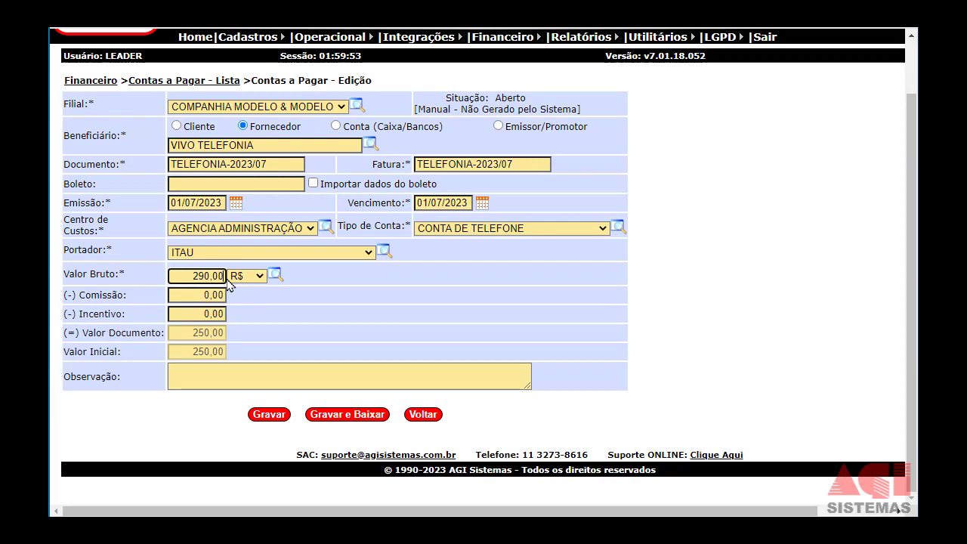
{"action": "key", "text": "Tab"}
{"action": "key", "text": "Tab"}
{"action": "left_click", "coordinate": [269, 414]}
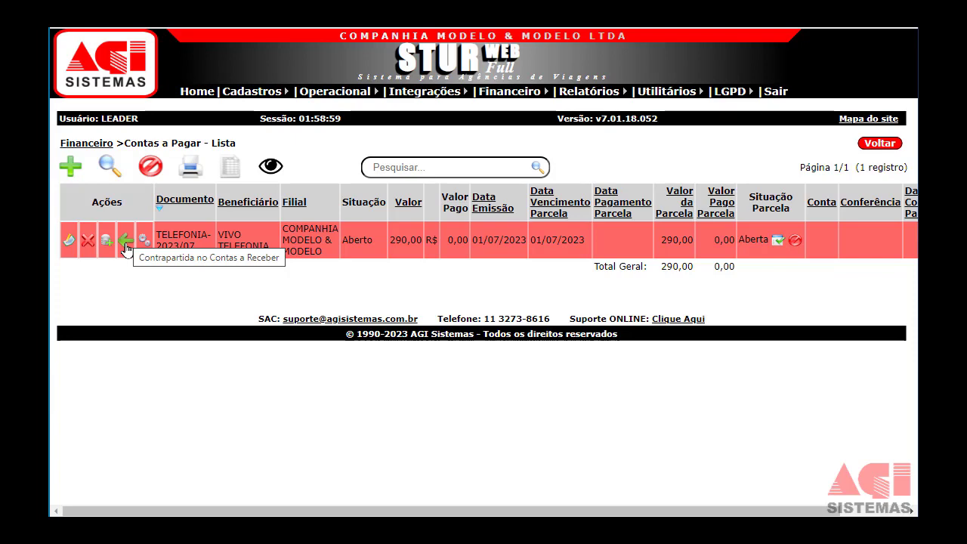
Create the Contas a Receber counterpart of the TELEFONIA-2023/07 payable with Tipo de Conta REEMBOLSOS and save it
{"action": "left_click", "coordinate": [126, 241]}
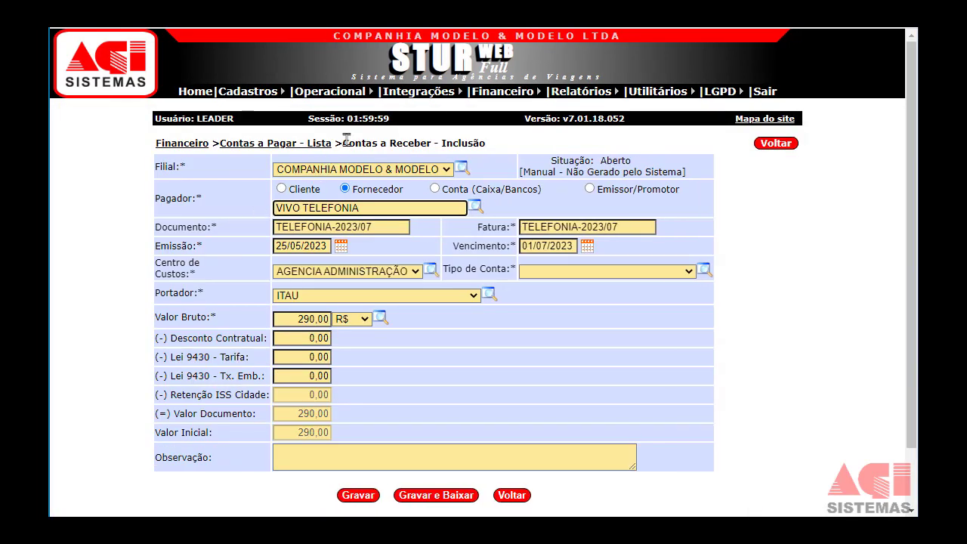
{"action": "left_click_drag", "start_coordinate": [348, 140], "coordinate": [425, 140]}
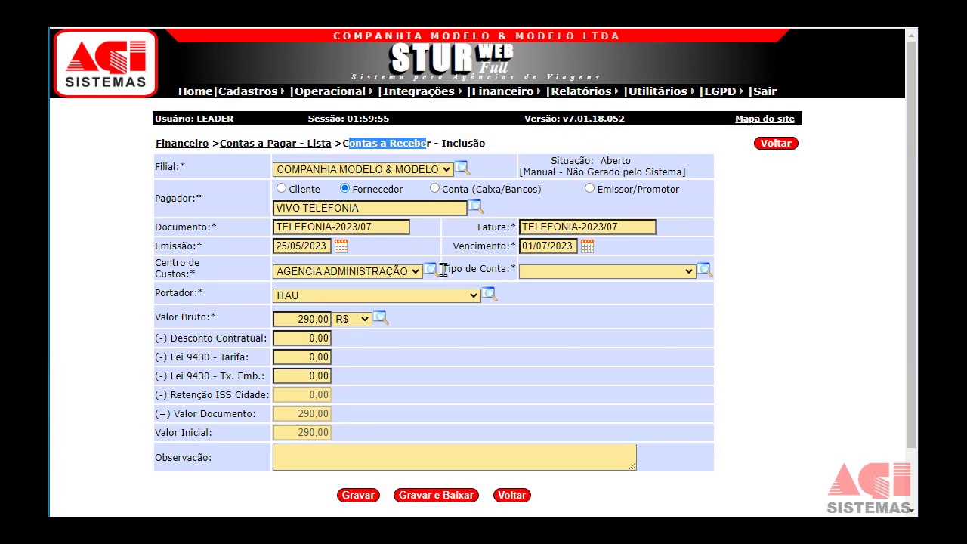
{"action": "left_click_drag", "start_coordinate": [443, 270], "coordinate": [497, 275]}
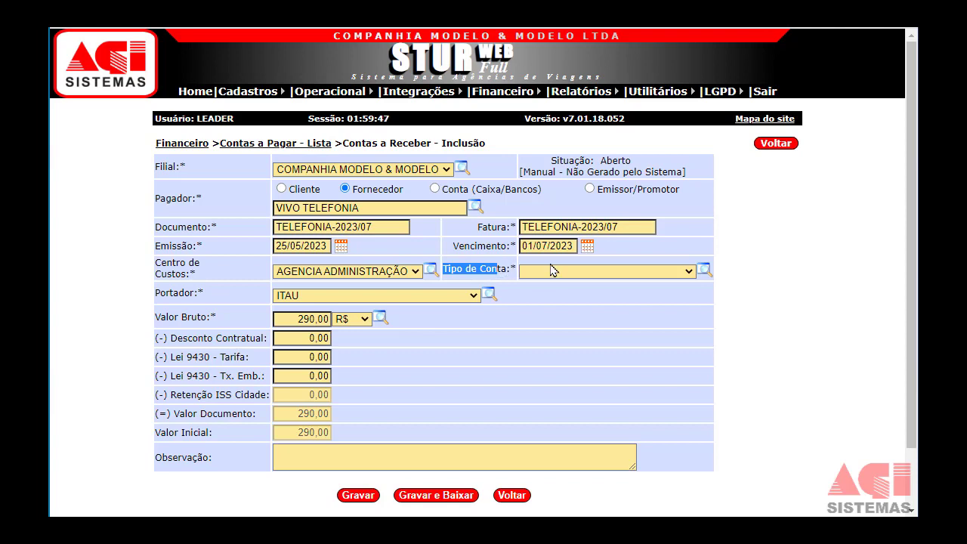
{"action": "left_click", "coordinate": [682, 276]}
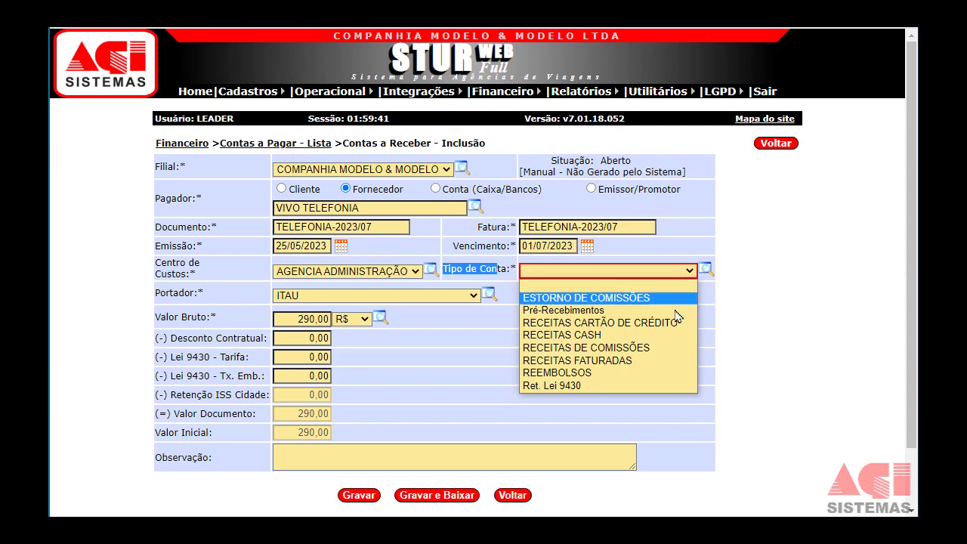
{"action": "left_click", "coordinate": [654, 372]}
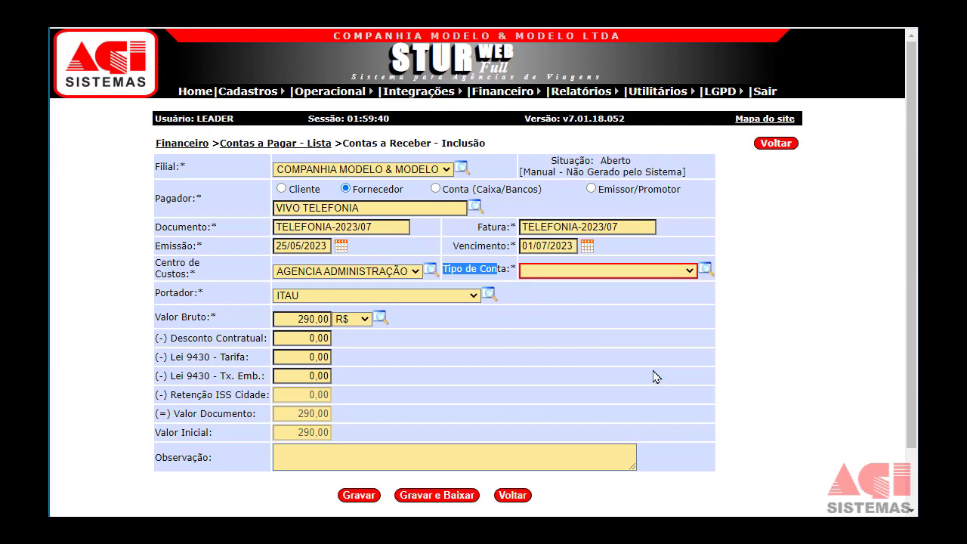
{"action": "left_click", "coordinate": [282, 457]}
{"action": "scroll", "coordinate": [310, 423], "scroll_direction": "down", "scroll_amount": 2}
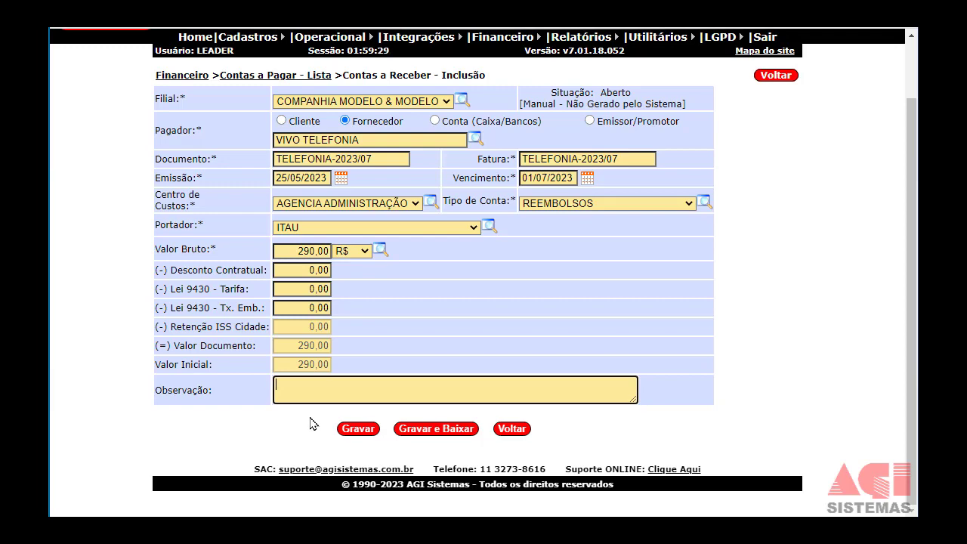
{"action": "left_click", "coordinate": [355, 429]}
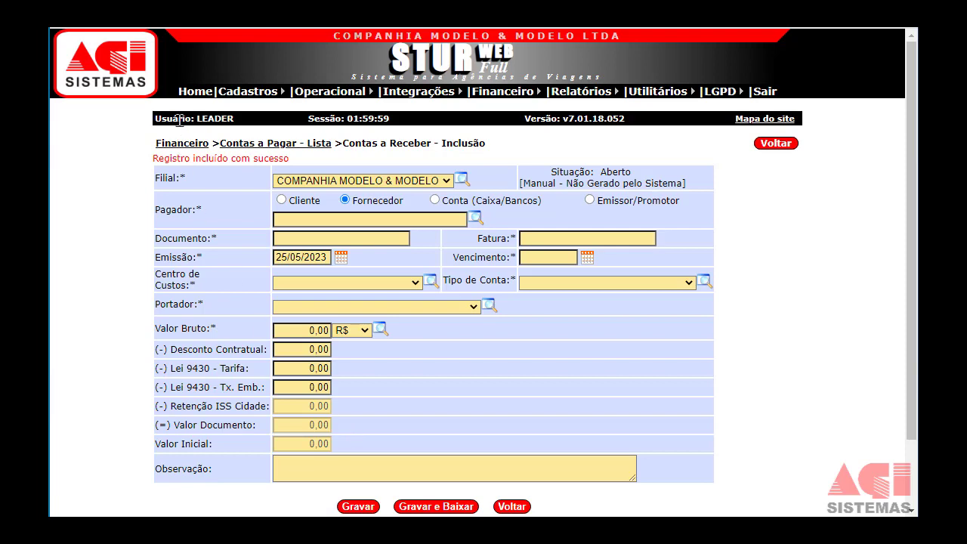
Return to the Home page and open the Contas a Receber list to check the TELEFONIA-2023/07 receivable
{"action": "left_click", "coordinate": [189, 98]}
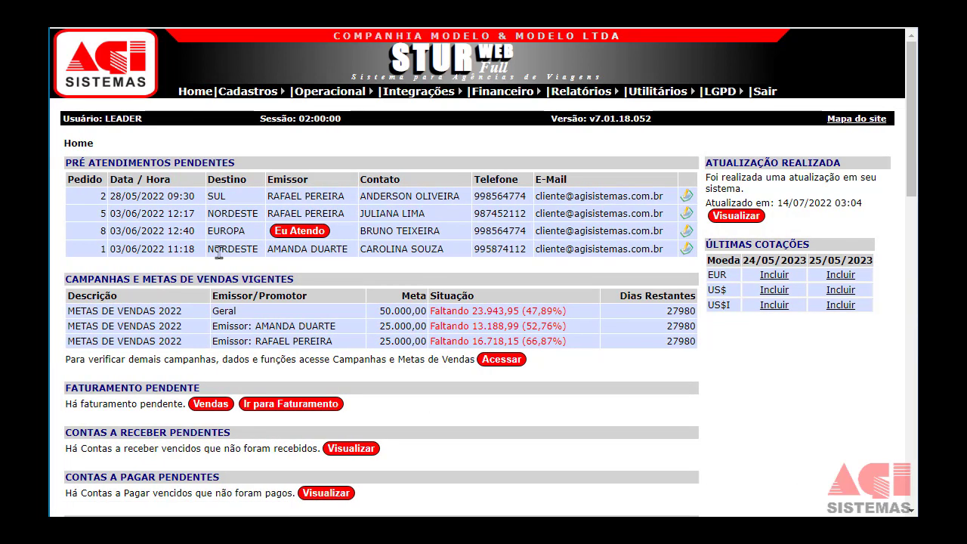
{"action": "scroll", "coordinate": [237, 331], "scroll_direction": "down", "scroll_amount": 2}
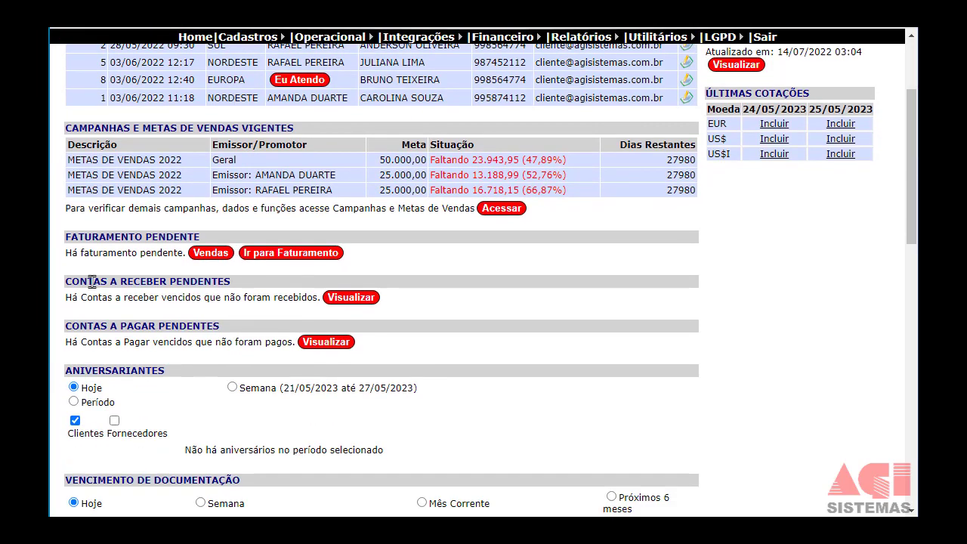
{"action": "left_click_drag", "start_coordinate": [92, 281], "coordinate": [178, 279]}
{"action": "mouse_move", "coordinate": [508, 37]}
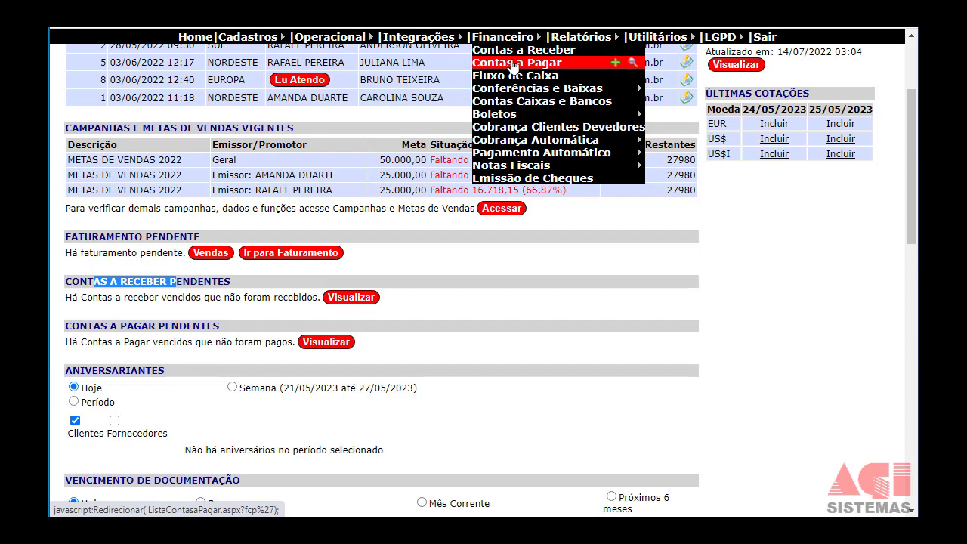
{"action": "left_click", "coordinate": [501, 50]}
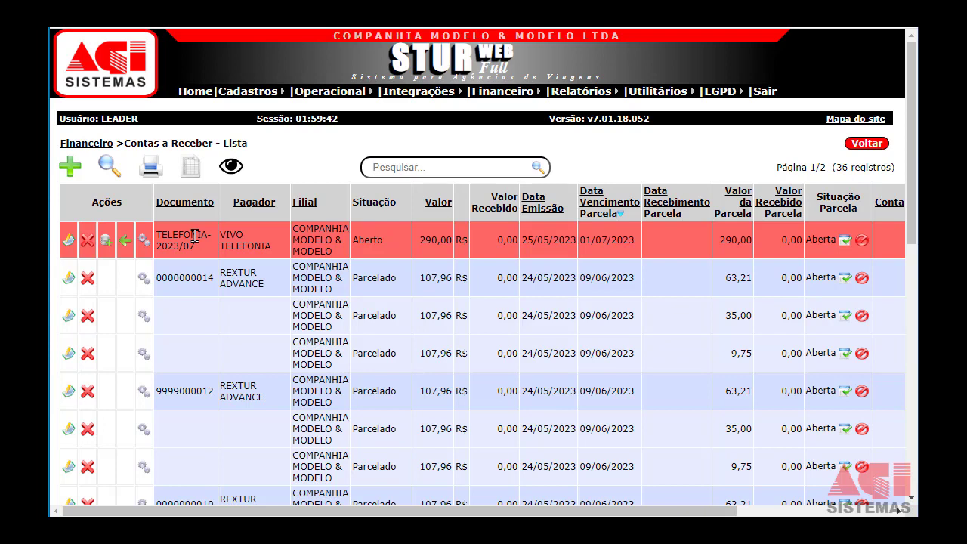
Switch from the receivables to the Contas a Pagar list
{"action": "mouse_move", "coordinate": [499, 92]}
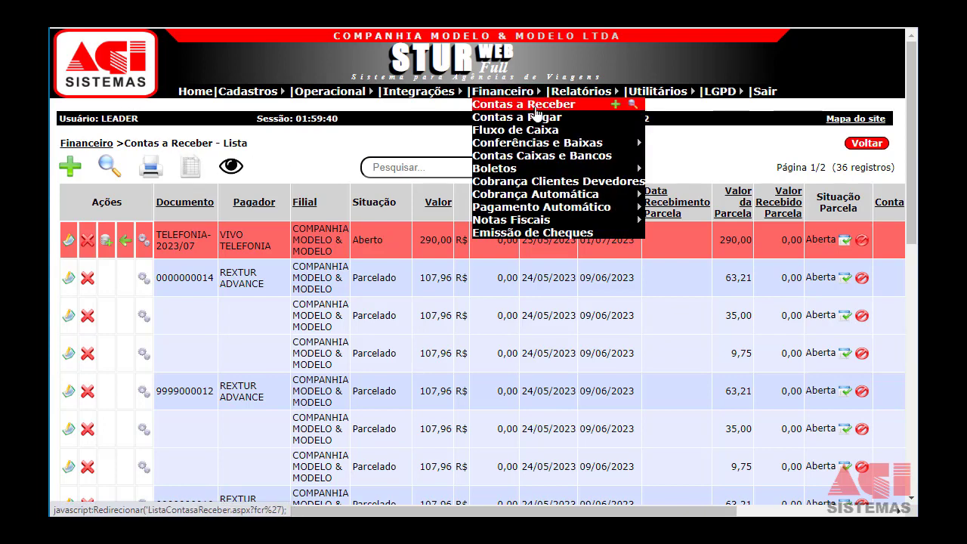
{"action": "left_click", "coordinate": [538, 121]}
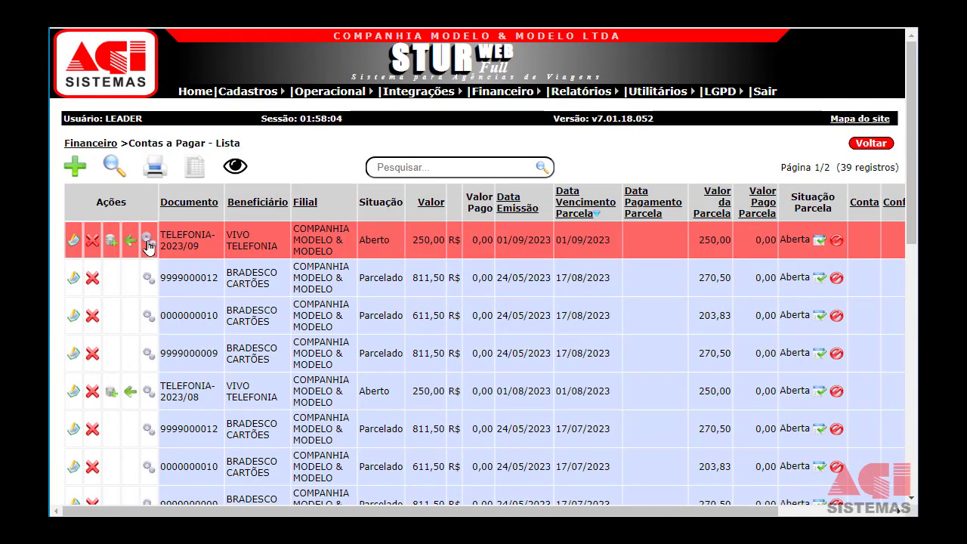
Split the TELEFONIA-2023/09 payable into 3 monthly installments, save the installment plan and return to the Contas a Pagar list
{"action": "left_click", "coordinate": [148, 241]}
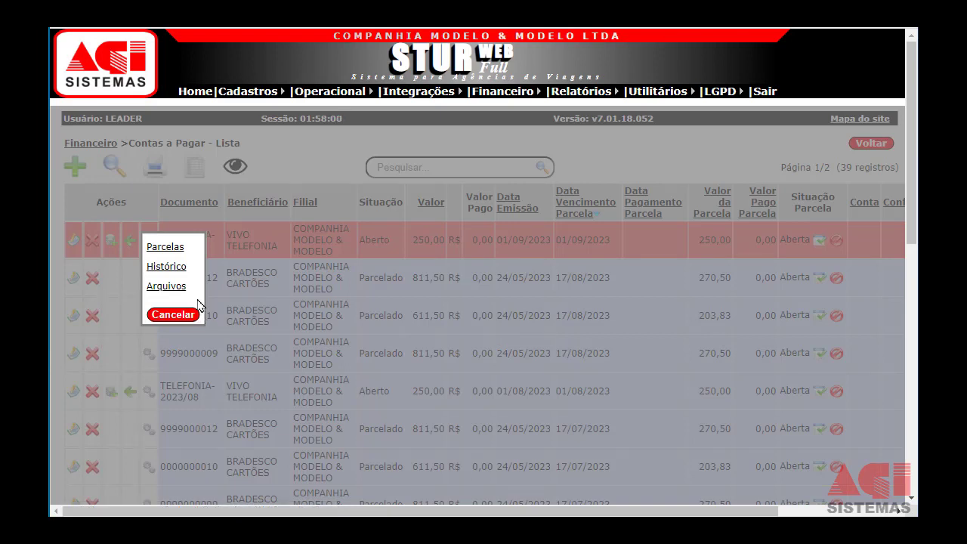
{"action": "left_click", "coordinate": [159, 250]}
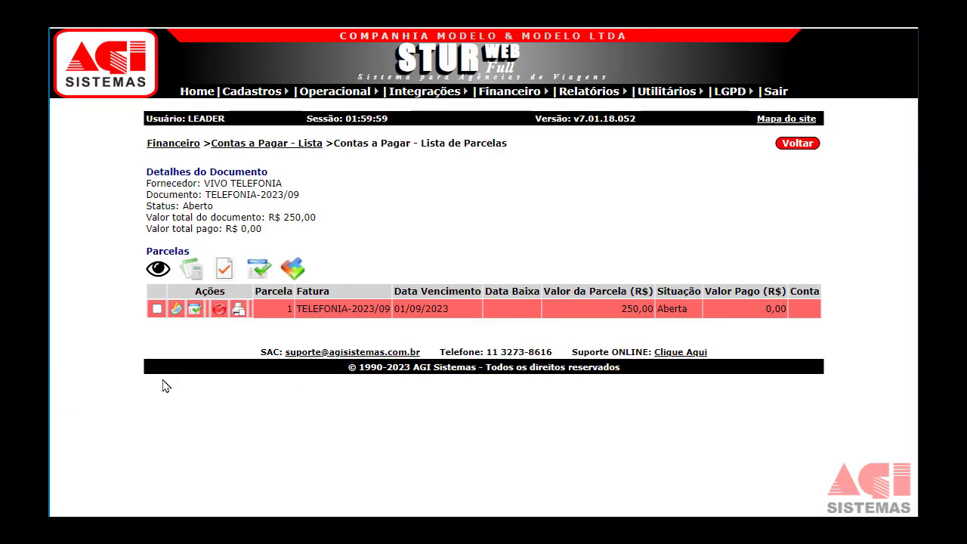
{"action": "left_click", "coordinate": [195, 274]}
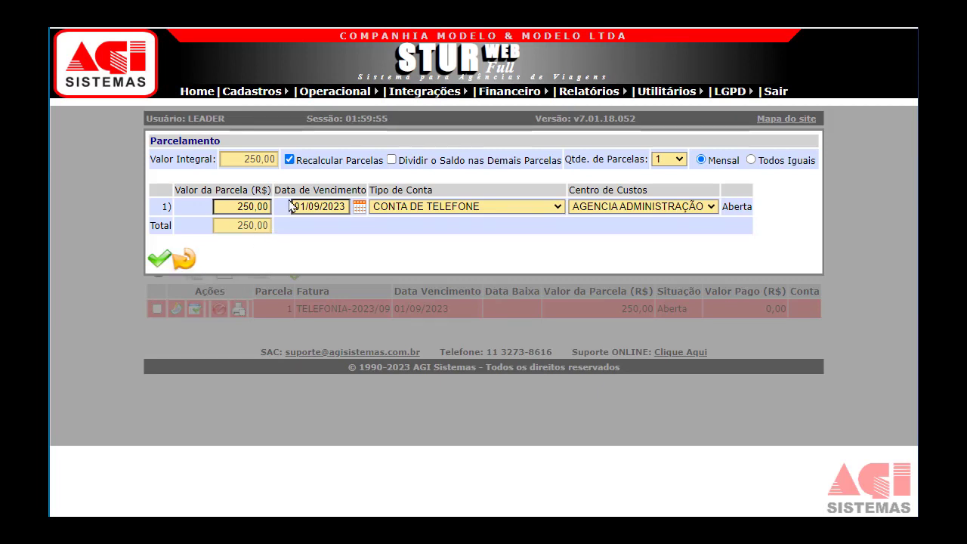
{"action": "left_click", "coordinate": [674, 158]}
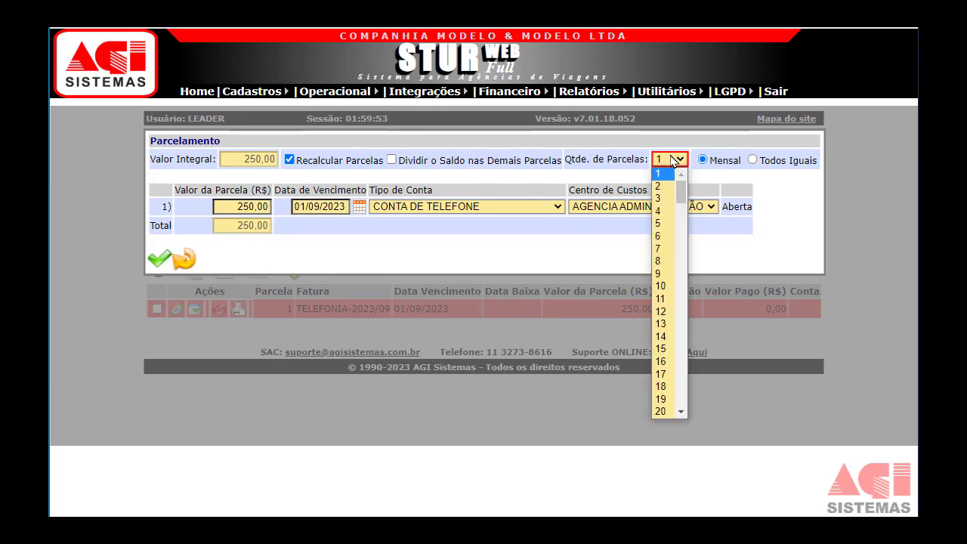
{"action": "left_click", "coordinate": [669, 199]}
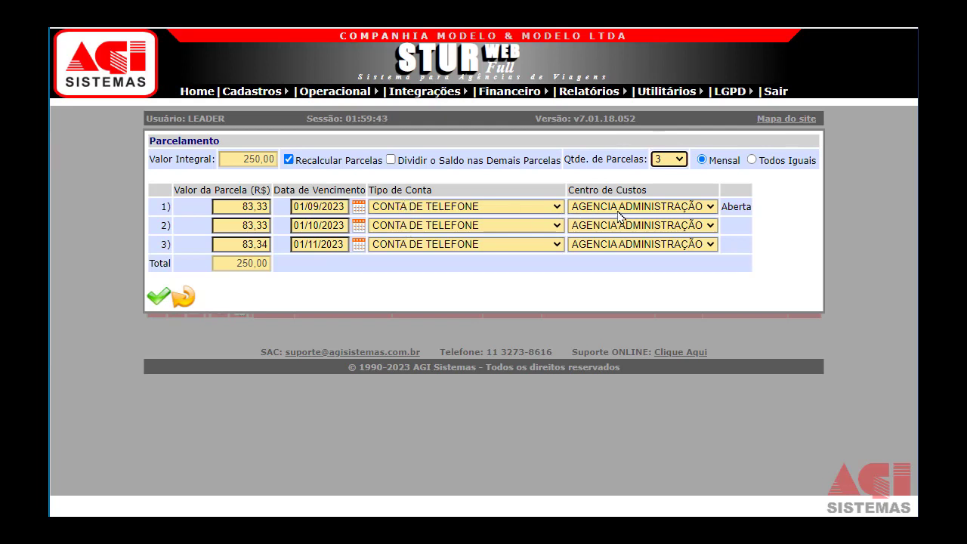
{"action": "left_click", "coordinate": [161, 299]}
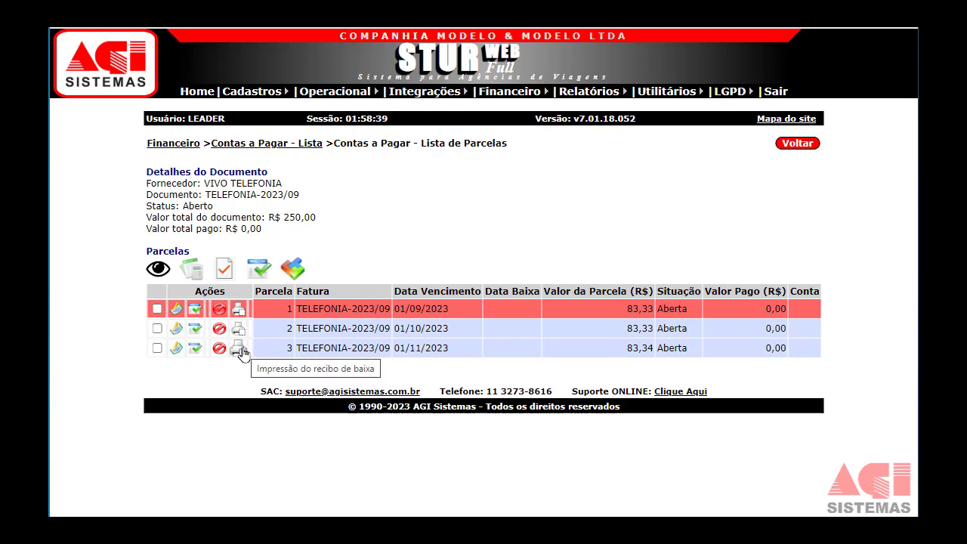
{"action": "left_click", "coordinate": [808, 144]}
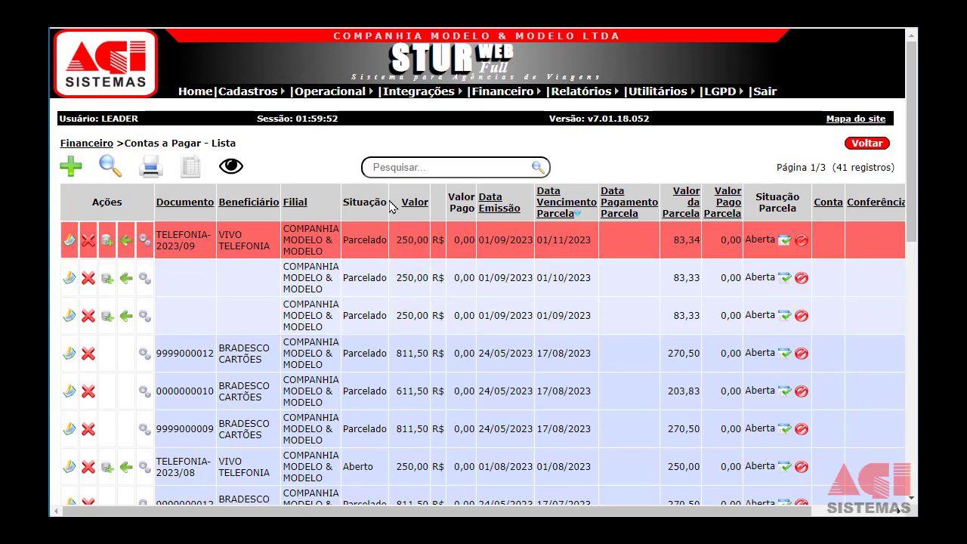
Search the Contas a Pagar list for TELEFONIA-2023/07 and sort by Documento
{"action": "left_click", "coordinate": [390, 169]}
{"action": "type", "text": "TELEFONIA-2023/07"}
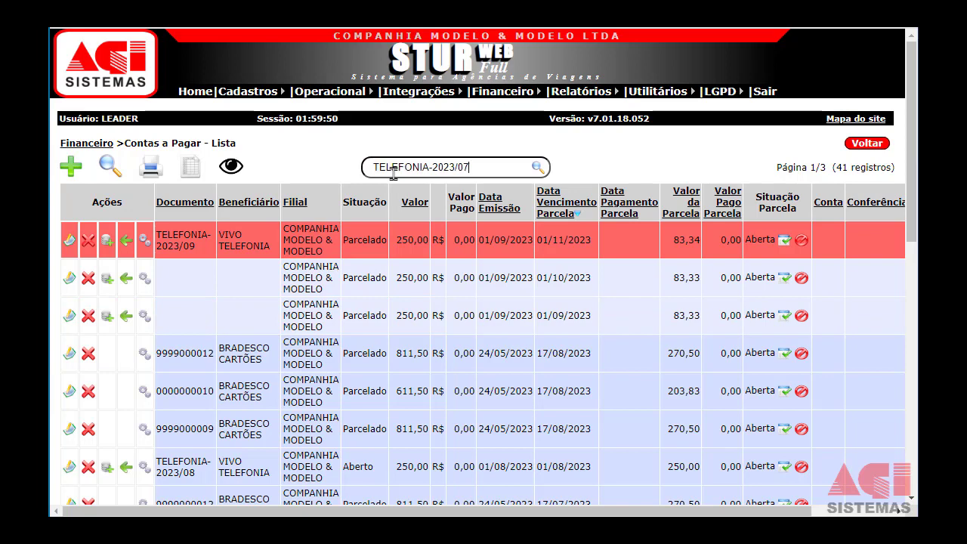
{"action": "left_click", "coordinate": [184, 203]}
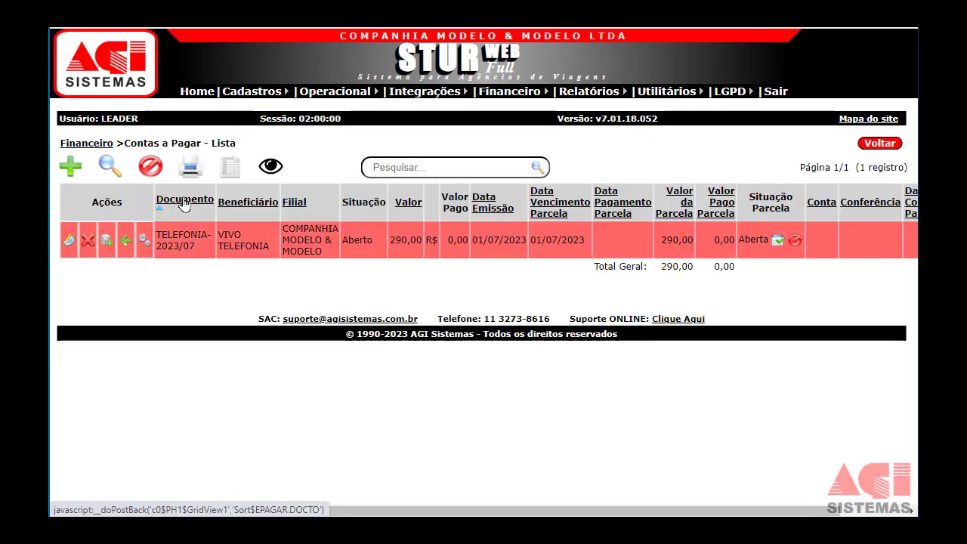
Check the Histórico of the TELEFONIA-2023/07 payable and return to the Contas a Pagar list
{"action": "left_click", "coordinate": [146, 240]}
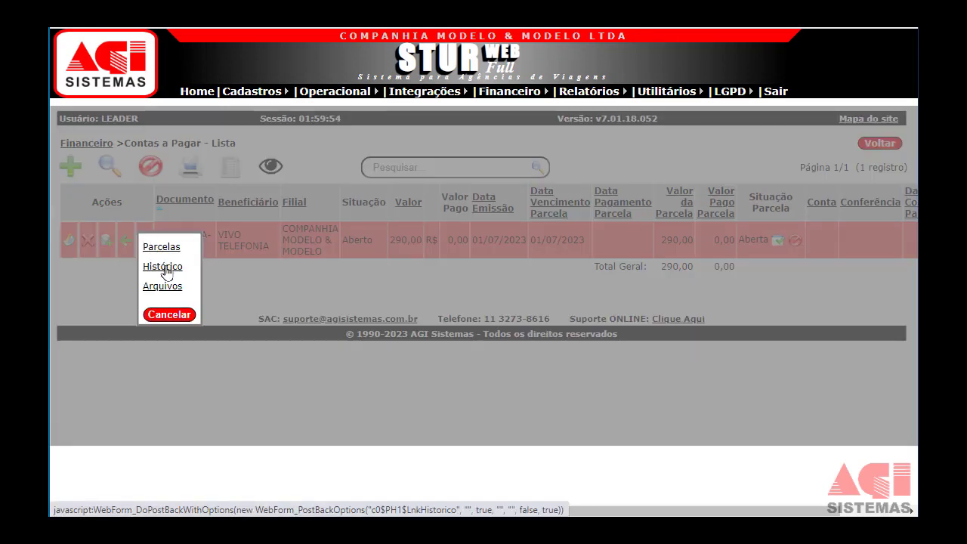
{"action": "left_click", "coordinate": [164, 268]}
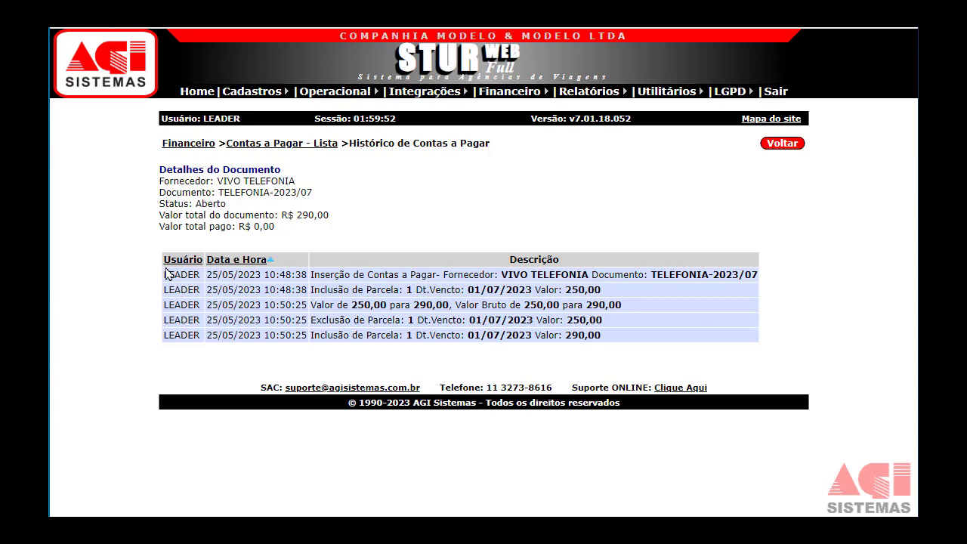
{"action": "left_click", "coordinate": [168, 274]}
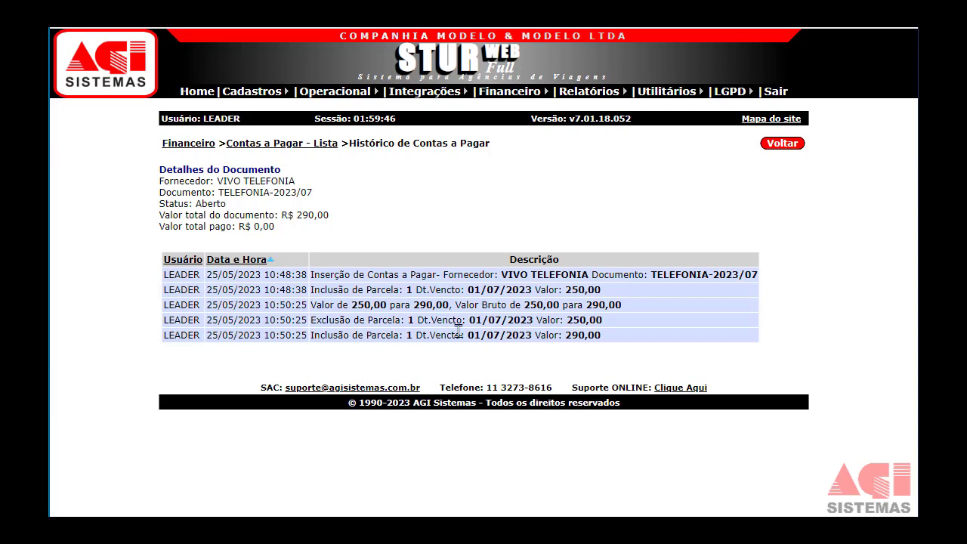
{"action": "left_click", "coordinate": [781, 151]}
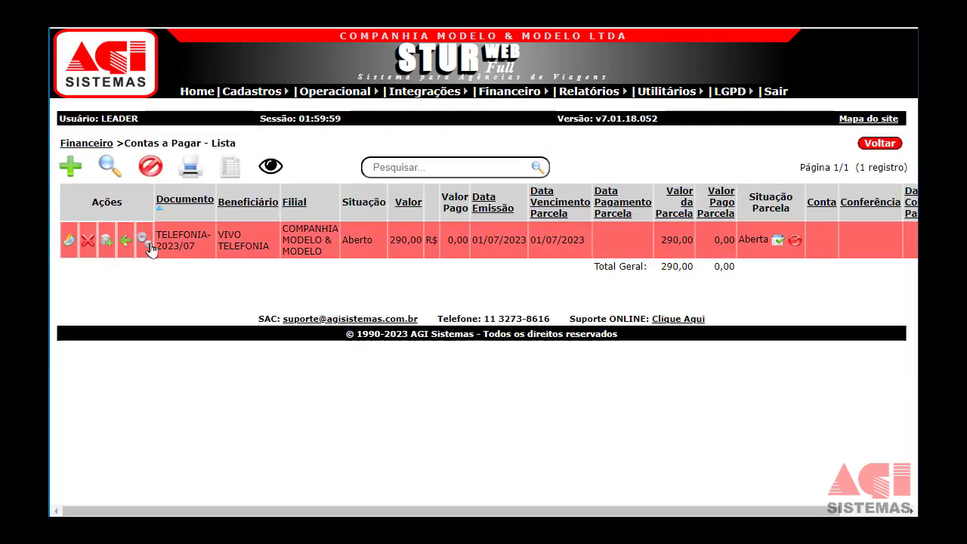
{"action": "left_click", "coordinate": [150, 245]}
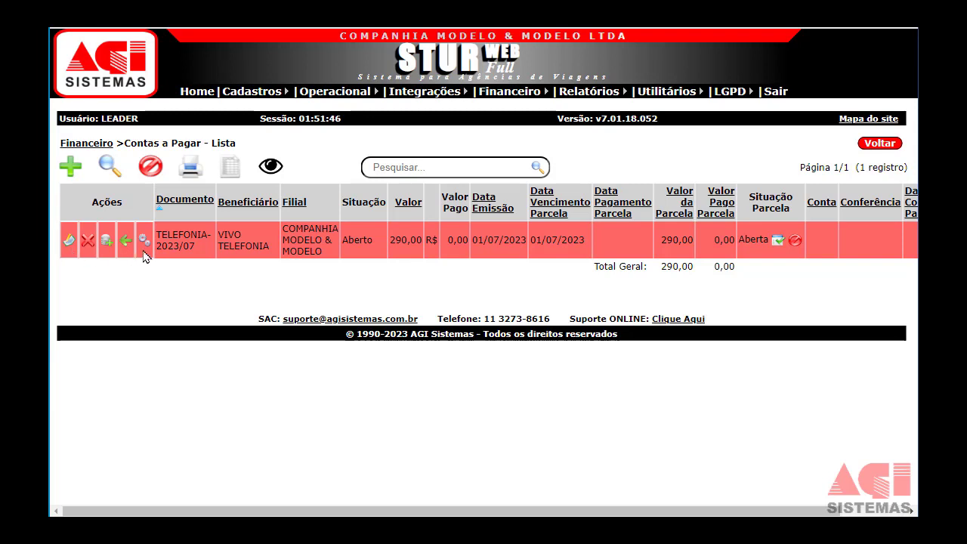
Open the TELEFONIA-2023/07 payable for editing and save it with Gravar e Baixar to reach its settlement form
{"action": "left_click", "coordinate": [414, 170]}
{"action": "right_click", "coordinate": [413, 168]}
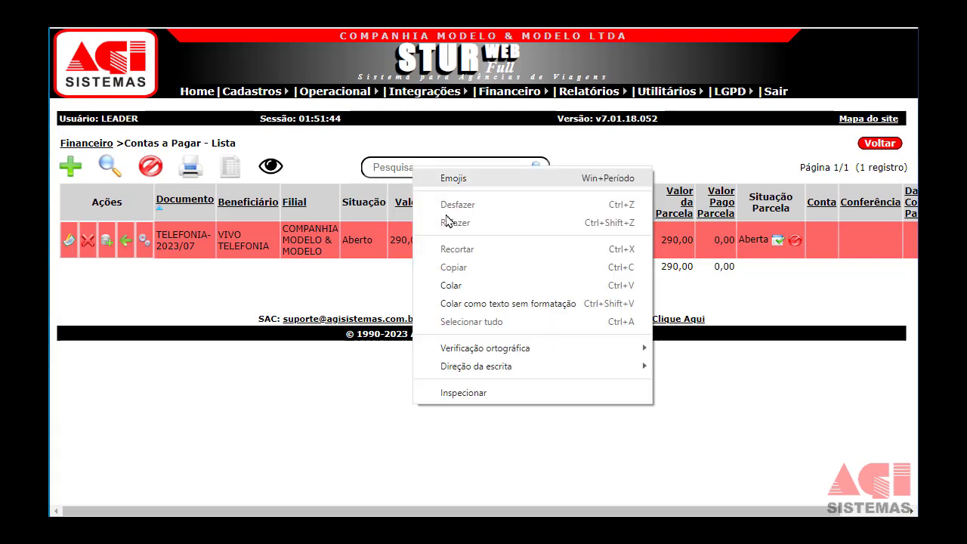
{"action": "left_click", "coordinate": [454, 286]}
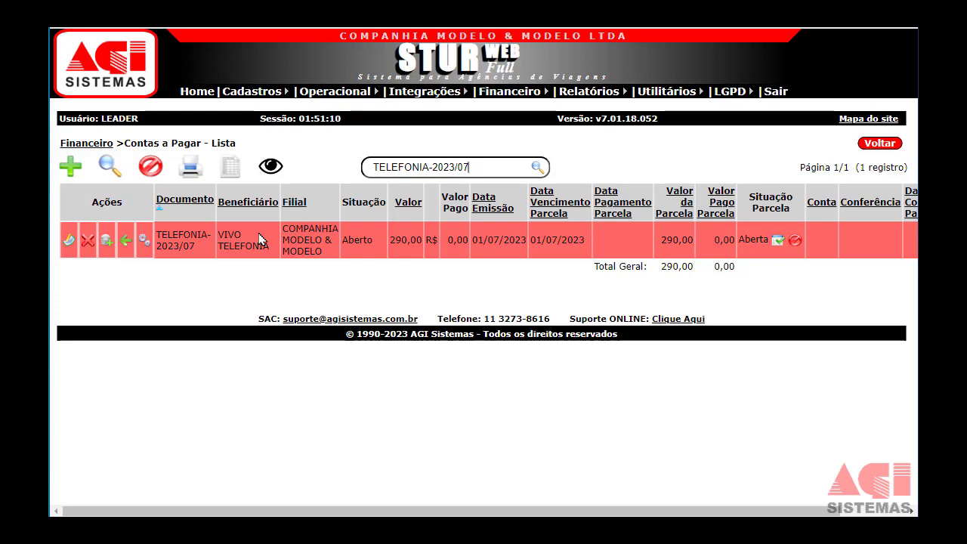
{"action": "left_click", "coordinate": [69, 240]}
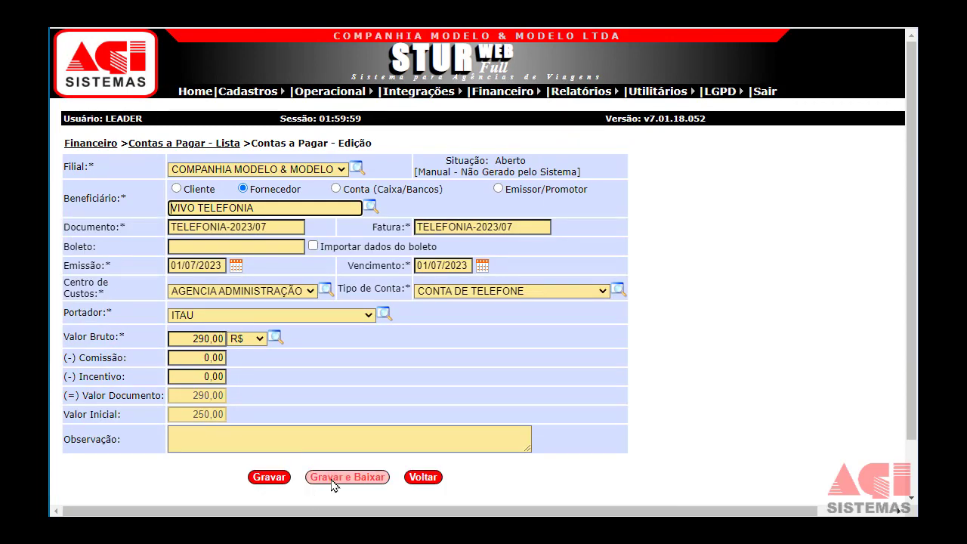
{"action": "left_click", "coordinate": [332, 482]}
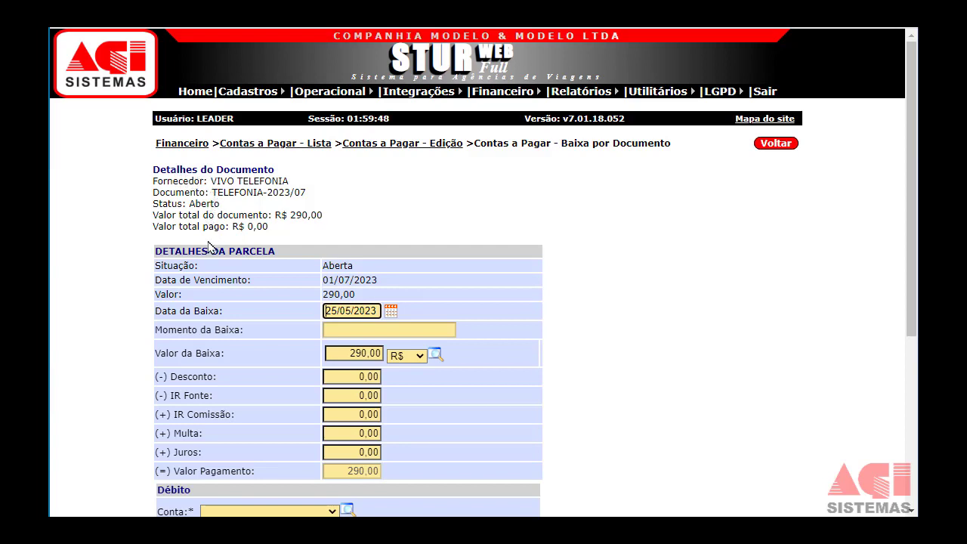
Examine the installment details on the settlement form: dates, Valor da Baixa currency options, deductions, additions and Valor Pagamento
{"action": "scroll", "coordinate": [209, 246], "scroll_direction": "down", "scroll_amount": 1}
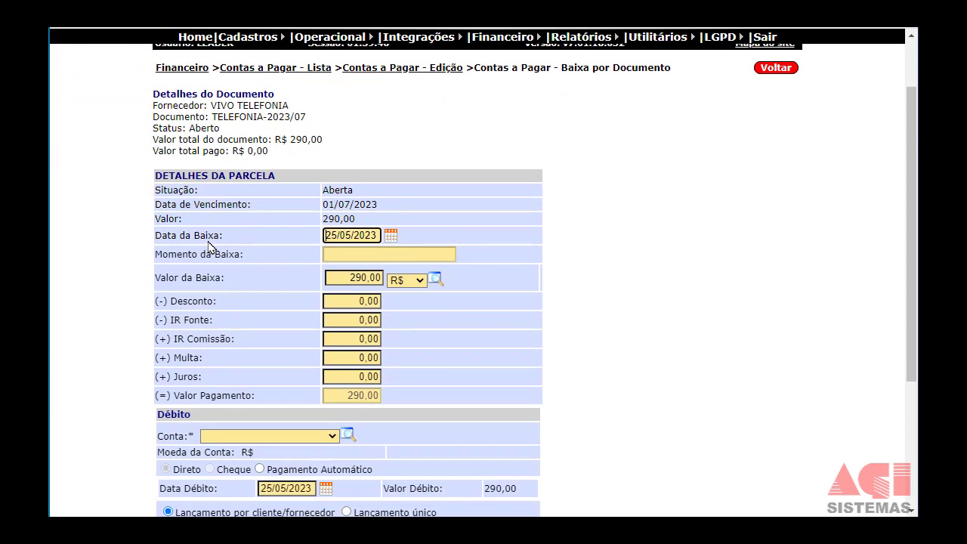
{"action": "scroll", "coordinate": [209, 246], "scroll_direction": "down", "scroll_amount": 1}
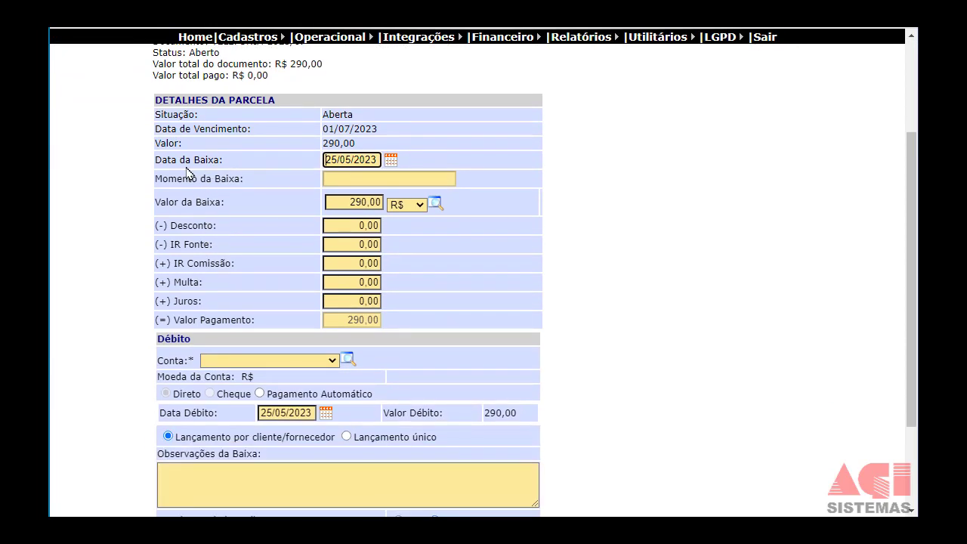
{"action": "left_click_drag", "start_coordinate": [160, 114], "coordinate": [212, 130]}
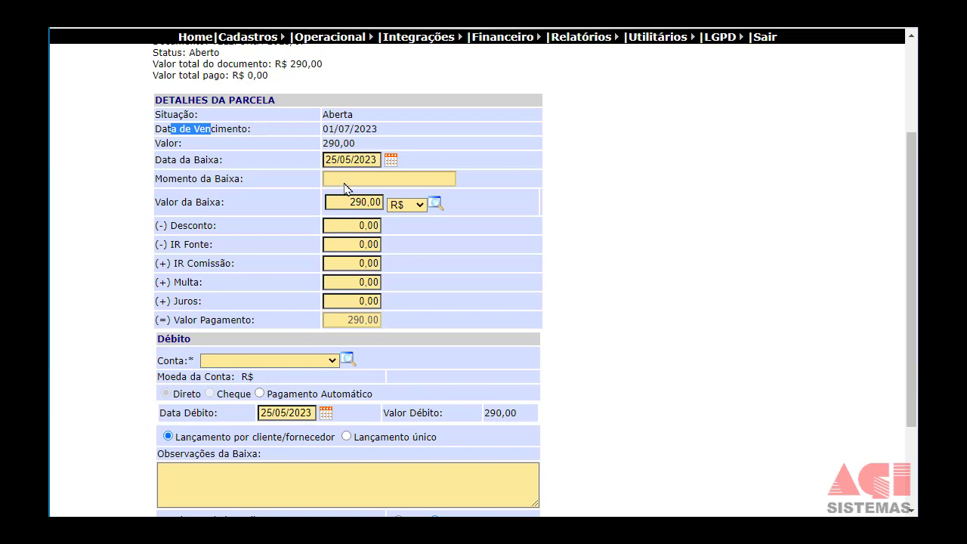
{"action": "left_click", "coordinate": [398, 206]}
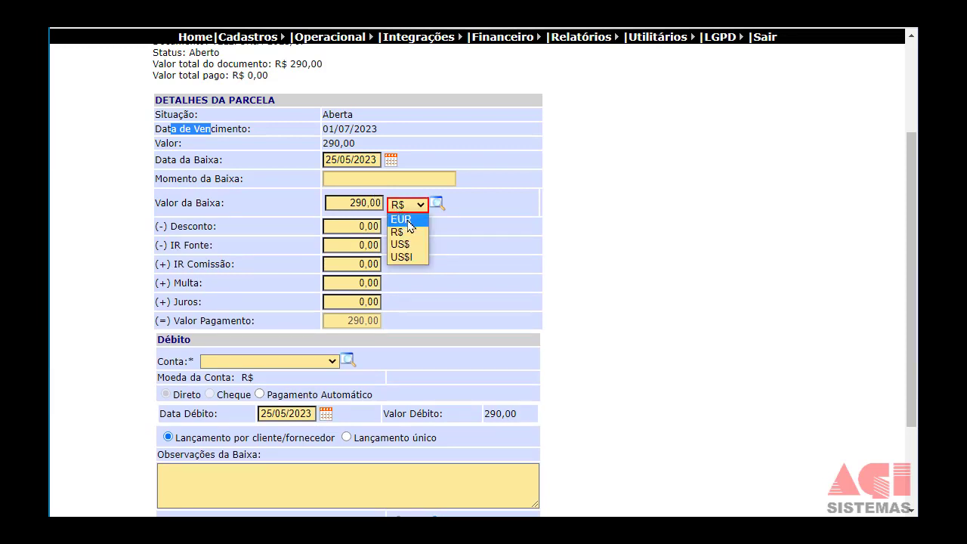
{"action": "left_click", "coordinate": [465, 230]}
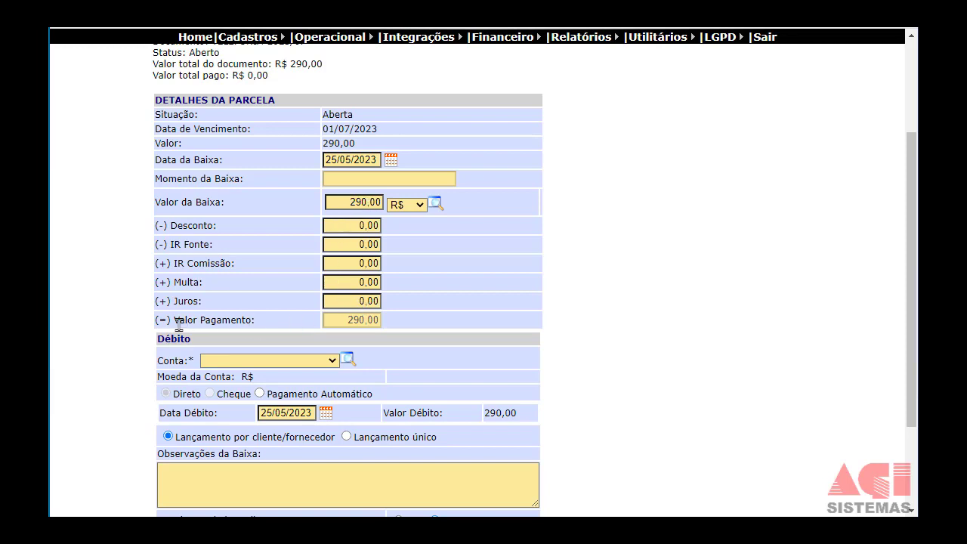
{"action": "left_click_drag", "start_coordinate": [180, 322], "coordinate": [236, 324]}
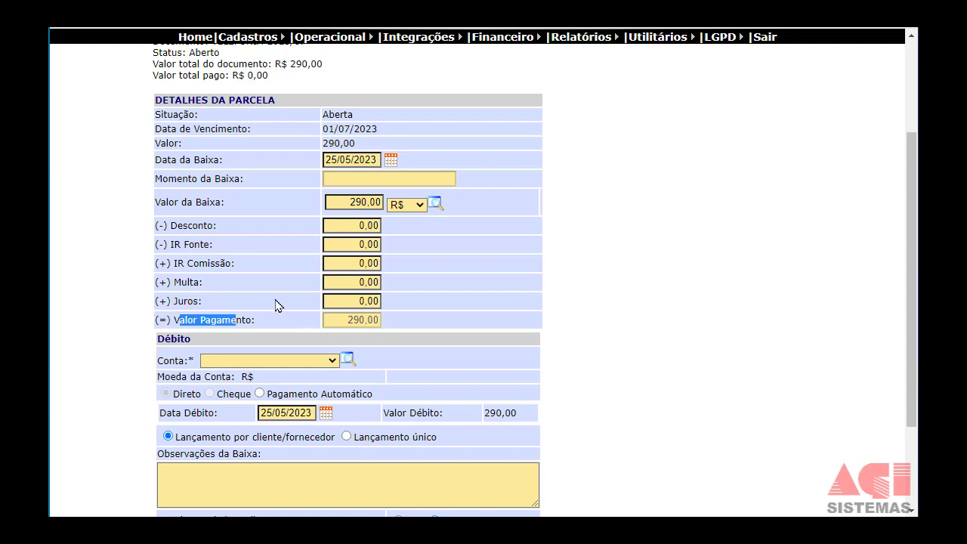
{"action": "scroll", "coordinate": [305, 337], "scroll_direction": "down", "scroll_amount": 1}
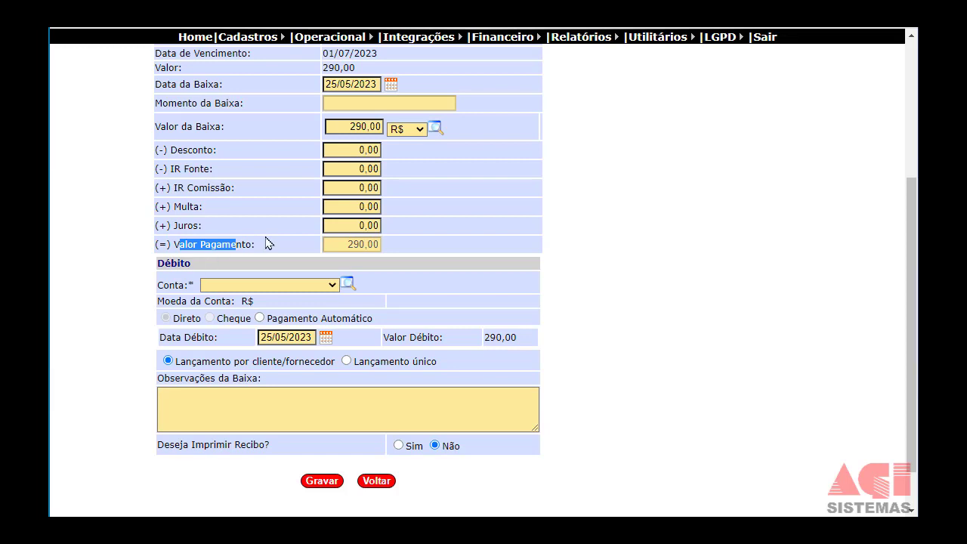
{"action": "left_click_drag", "start_coordinate": [347, 247], "coordinate": [374, 249]}
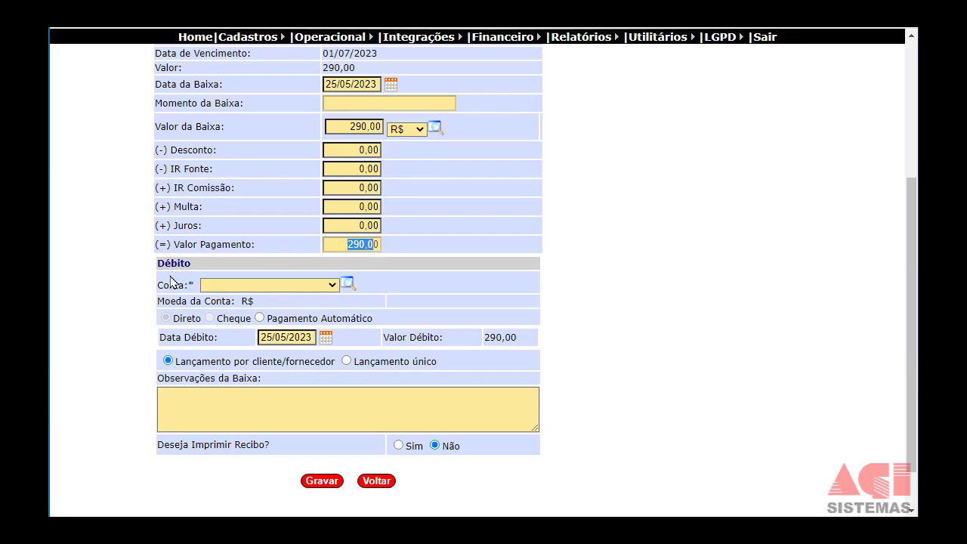
Set the debit Conta to BANCO ITAU and record the settlement as Lançamento único
{"action": "left_click_drag", "start_coordinate": [159, 289], "coordinate": [192, 287]}
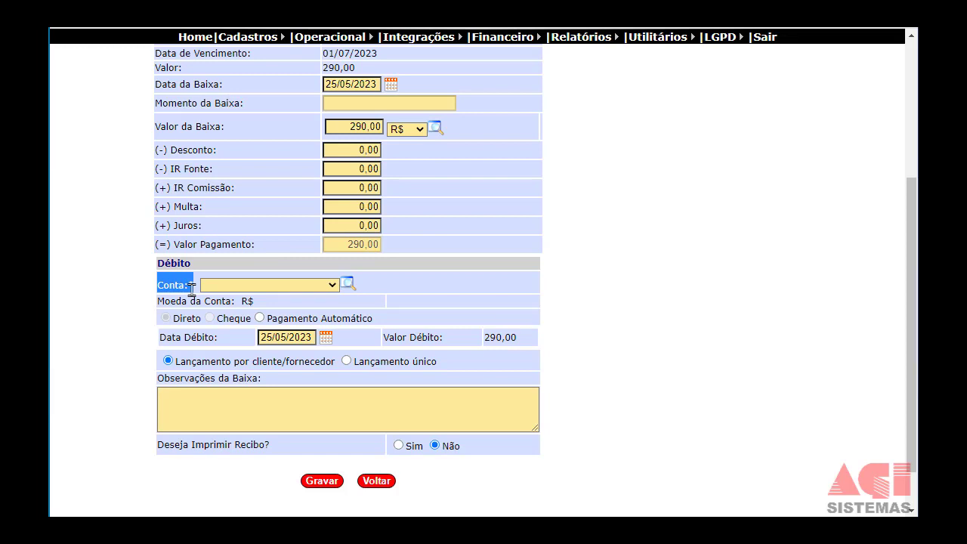
{"action": "left_click", "coordinate": [332, 286]}
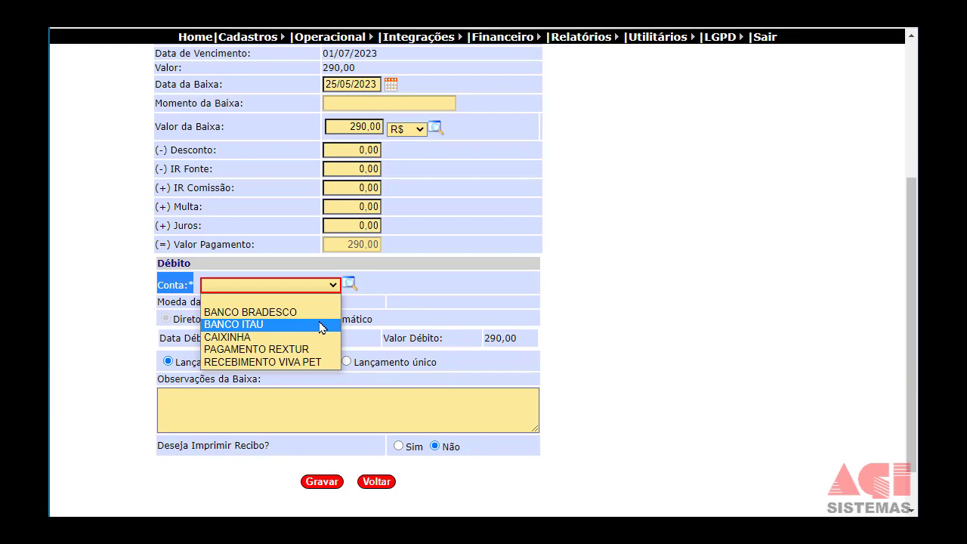
{"action": "left_click", "coordinate": [320, 325]}
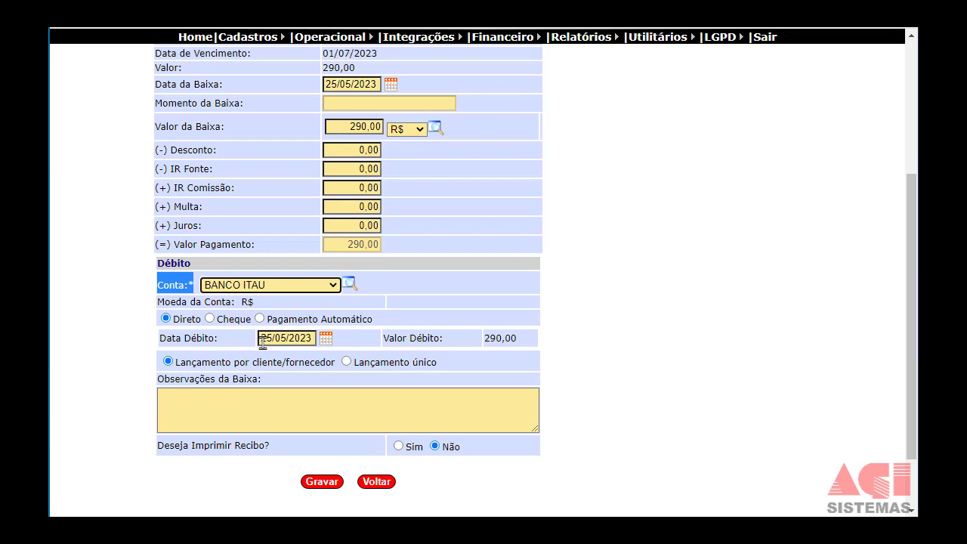
{"action": "left_click_drag", "start_coordinate": [262, 340], "coordinate": [304, 342]}
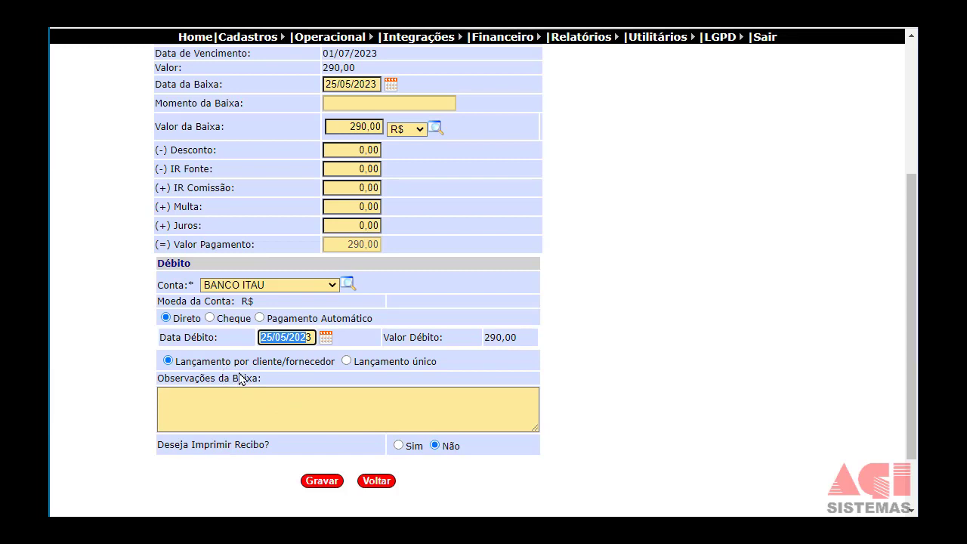
{"action": "left_click", "coordinate": [347, 361]}
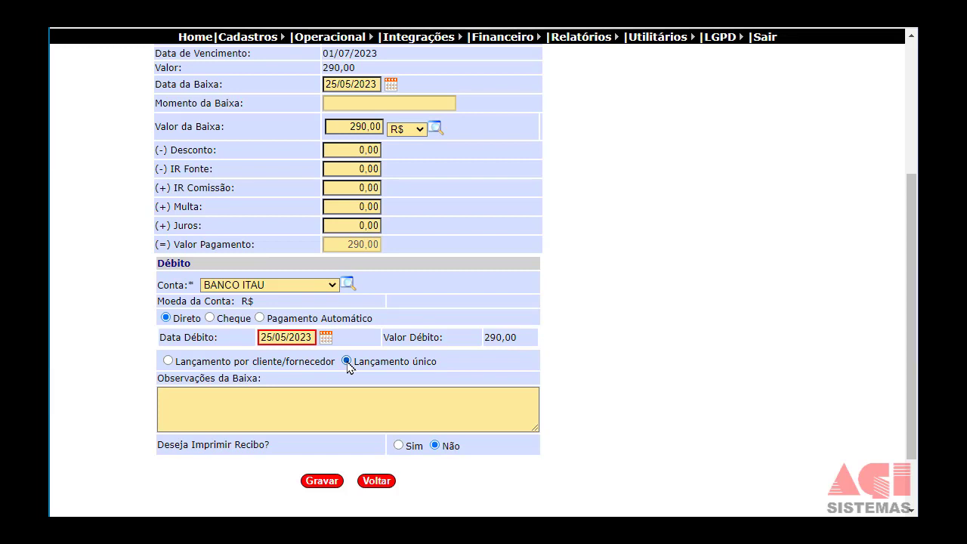
Enlarge the Observações da Baixa box and set Deseja Imprimir Recibo to Sim
{"action": "left_click", "coordinate": [340, 395]}
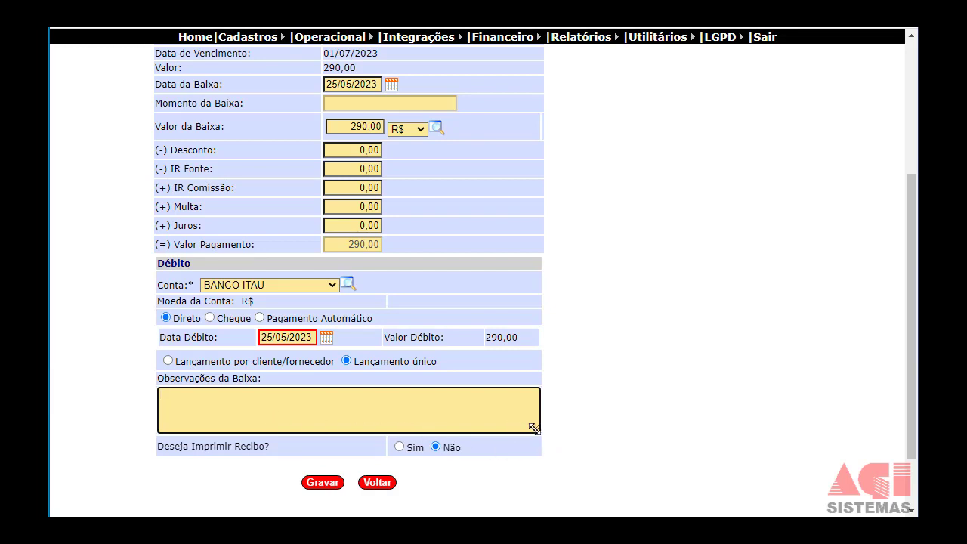
{"action": "left_click_drag", "start_coordinate": [535, 433], "coordinate": [551, 450]}
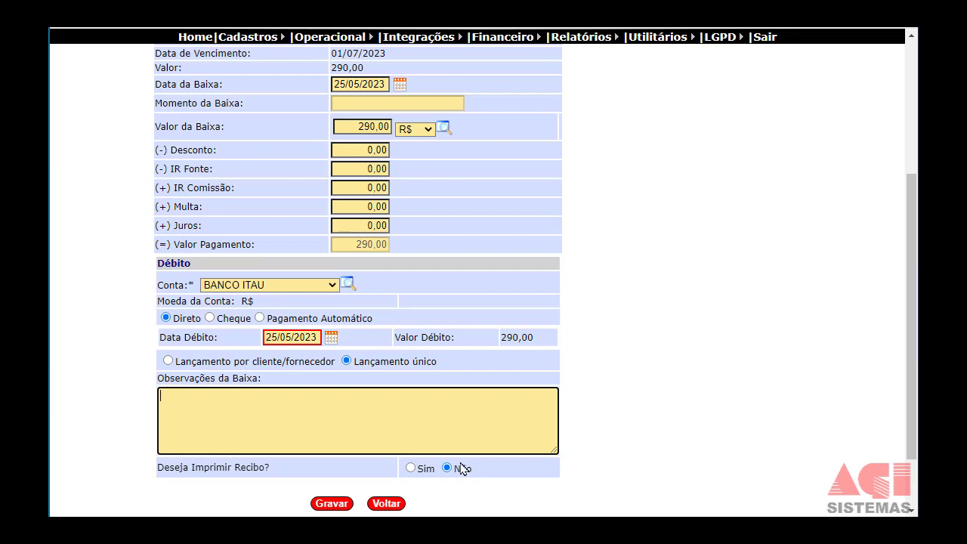
{"action": "left_click", "coordinate": [411, 469]}
{"action": "left_click", "coordinate": [447, 468]}
{"action": "scroll", "coordinate": [454, 473], "scroll_direction": "down", "scroll_amount": 1}
{"action": "left_click", "coordinate": [410, 392]}
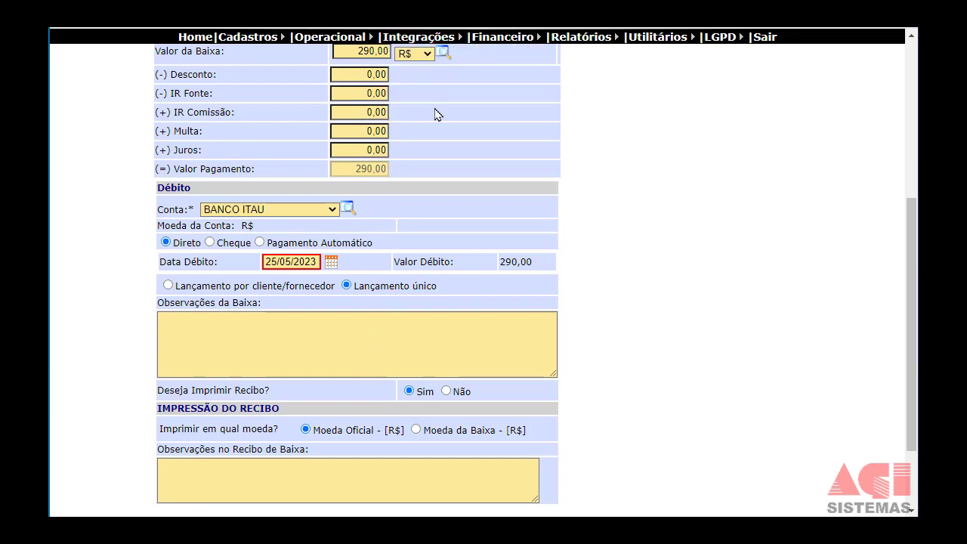
{"action": "scroll", "coordinate": [492, 266], "scroll_direction": "down", "scroll_amount": 1}
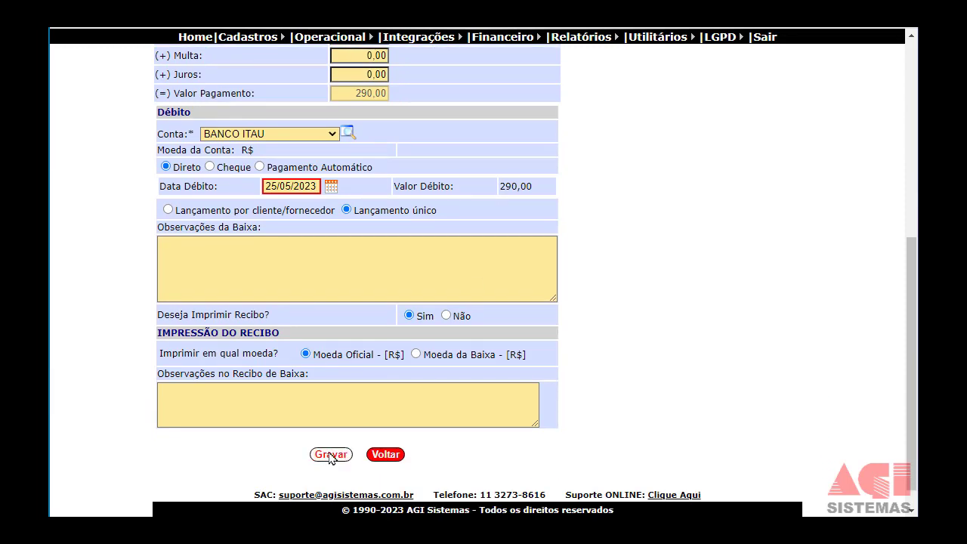
Review the installment's situation and save the TELEFONIA-2023/07 settlement to generate its payment receipt
{"action": "scroll", "coordinate": [331, 457], "scroll_direction": "up", "scroll_amount": 3}
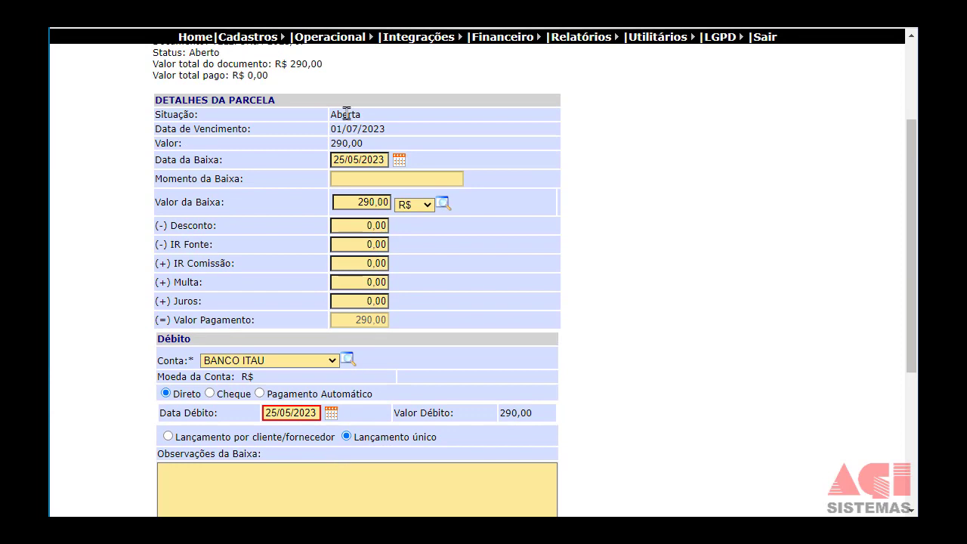
{"action": "left_click_drag", "start_coordinate": [338, 113], "coordinate": [368, 126]}
{"action": "scroll", "coordinate": [395, 324], "scroll_direction": "down", "scroll_amount": 3}
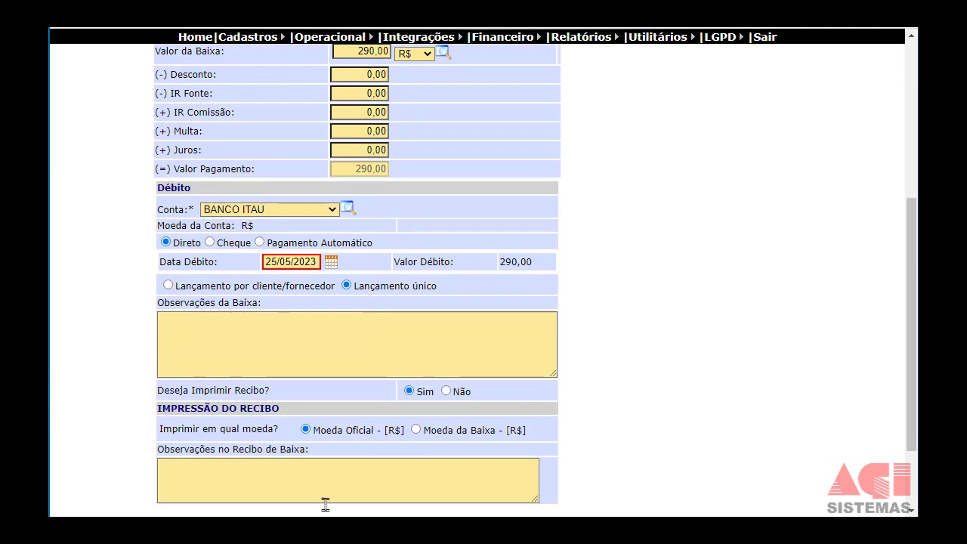
{"action": "left_click", "coordinate": [324, 457]}
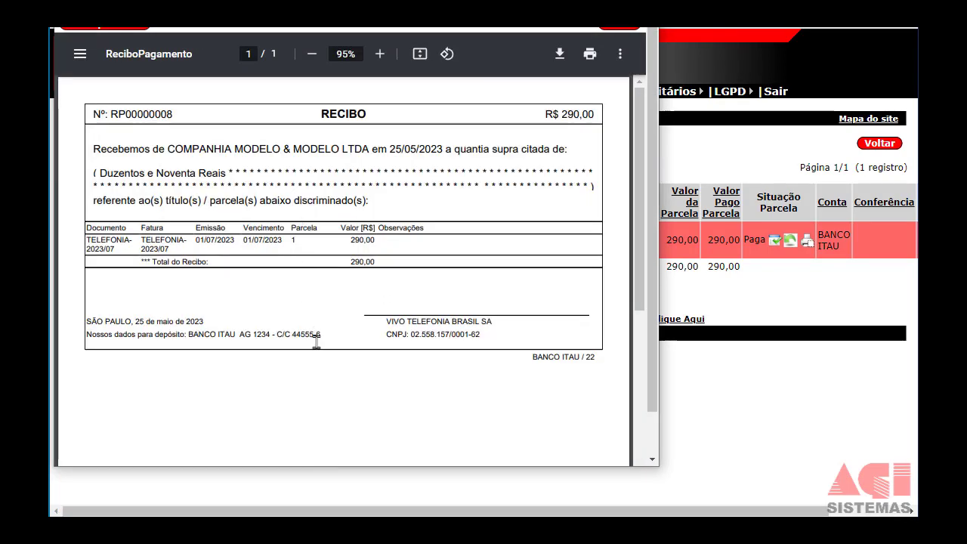
Check the payment receipt, open its e-mail sending form without sending anything, and close the receipt window
{"action": "scroll", "coordinate": [193, 31], "scroll_direction": "up", "scroll_amount": 1}
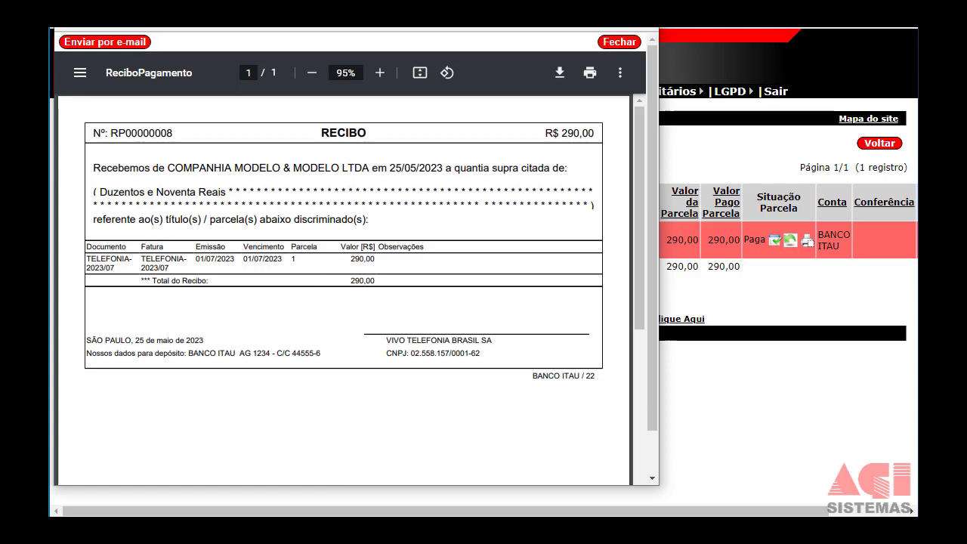
{"action": "left_click", "coordinate": [113, 43]}
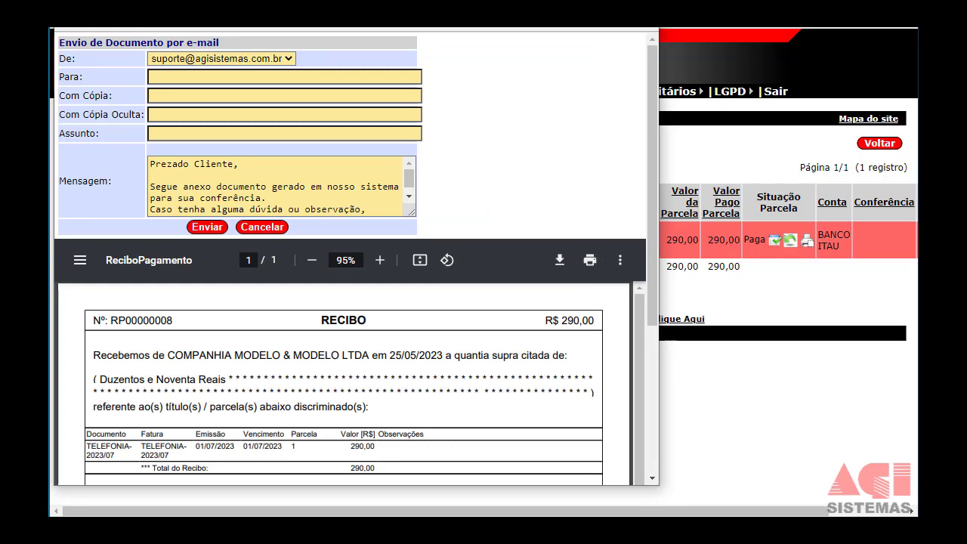
{"action": "left_click", "coordinate": [643, 9]}
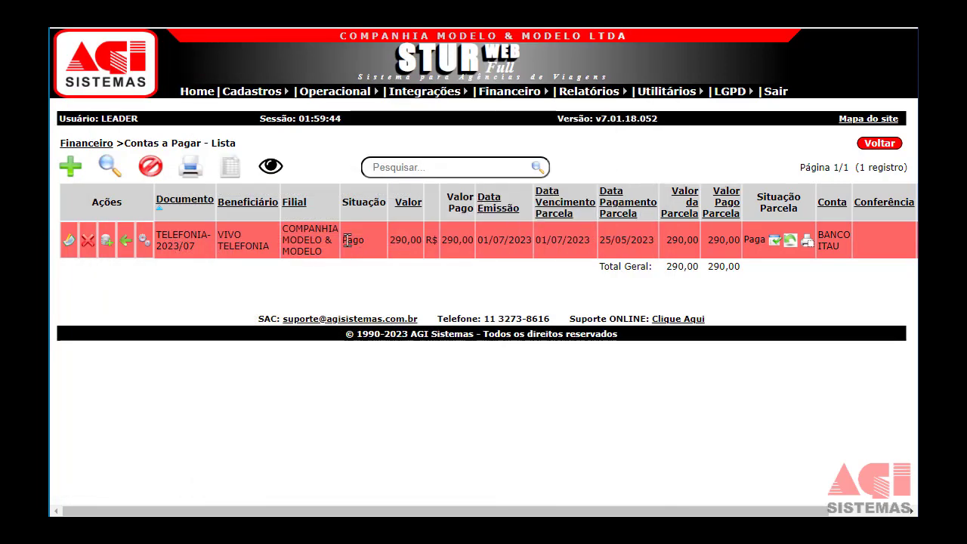
Reactivate the paid TELEFONIA-2023/07 installment with Reabrir, leaving Registrar estorno no extrato unchecked
{"action": "left_click_drag", "start_coordinate": [347, 239], "coordinate": [362, 238]}
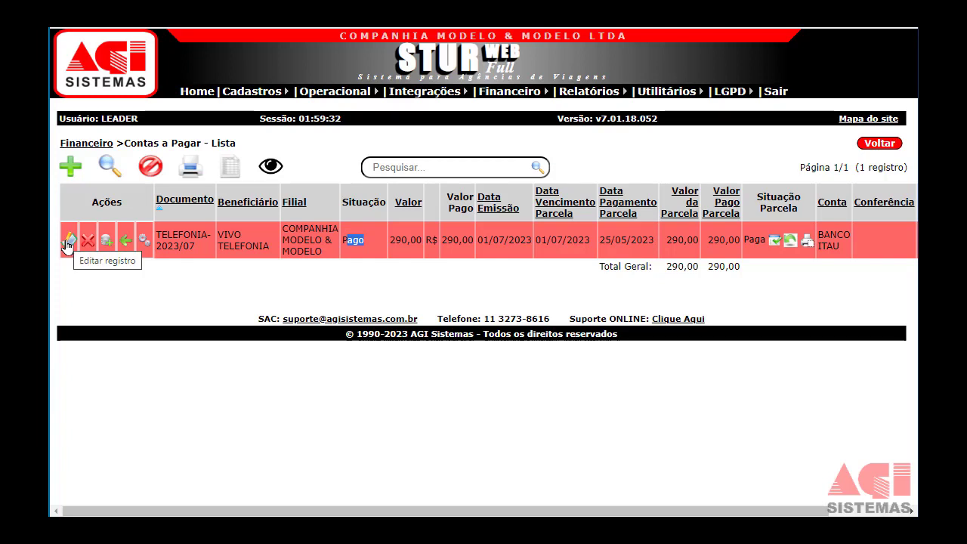
{"action": "left_click", "coordinate": [98, 283]}
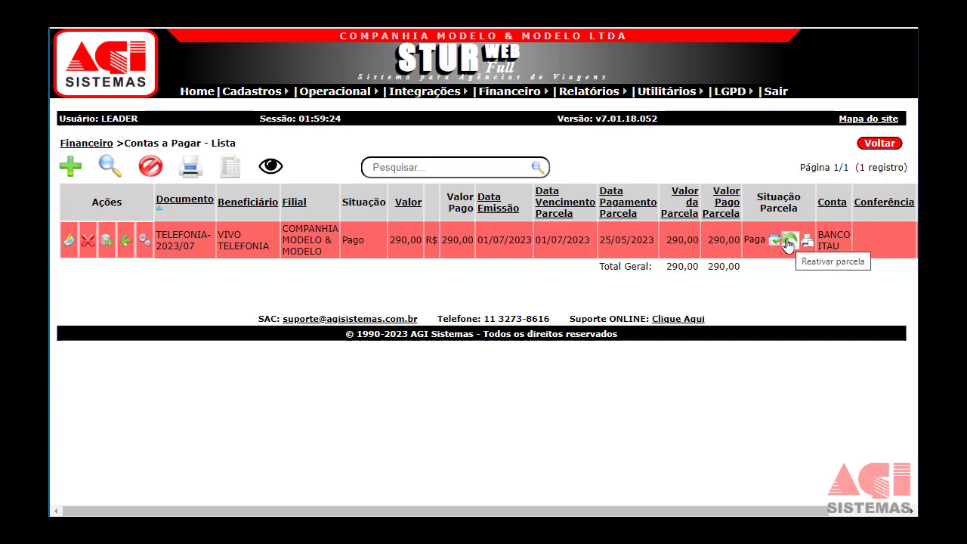
{"action": "double_click", "coordinate": [353, 240]}
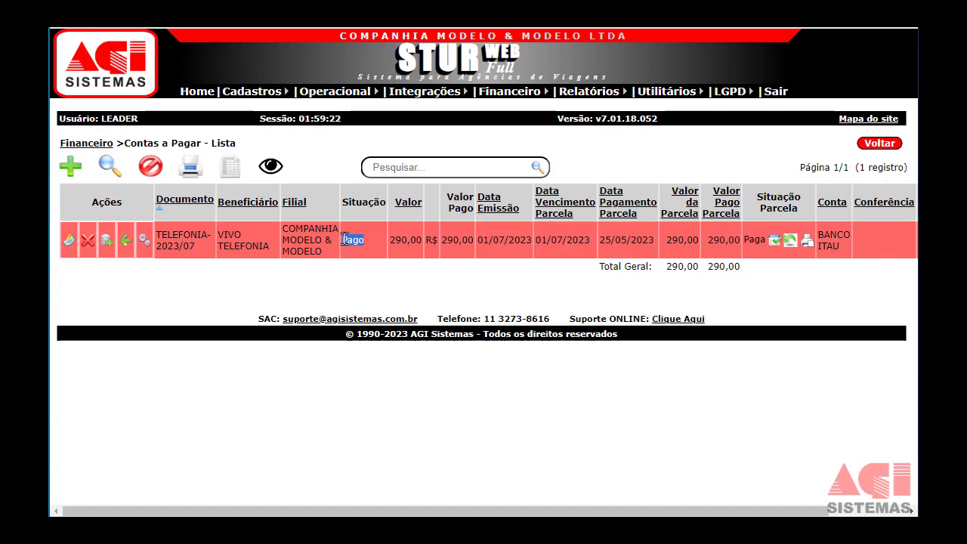
{"action": "left_click", "coordinate": [789, 244]}
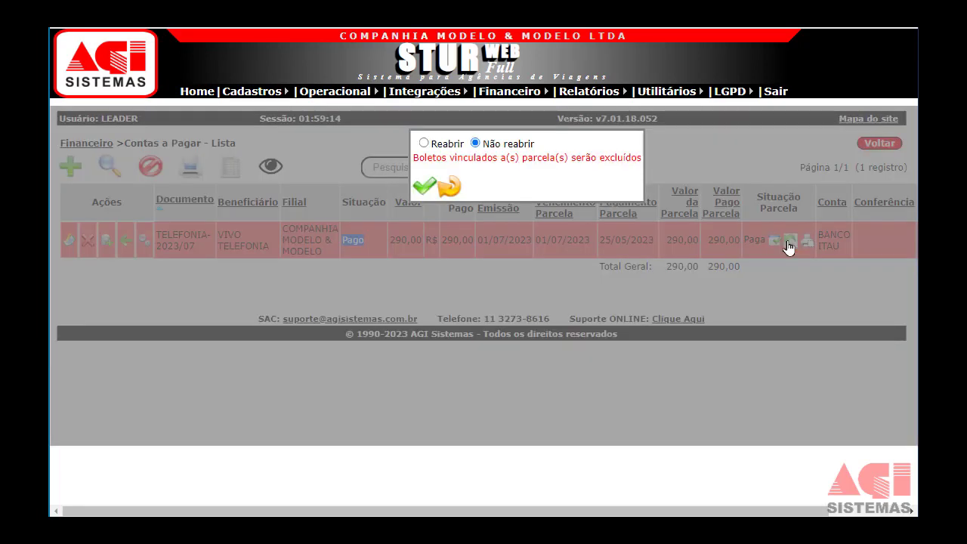
{"action": "left_click", "coordinate": [425, 144]}
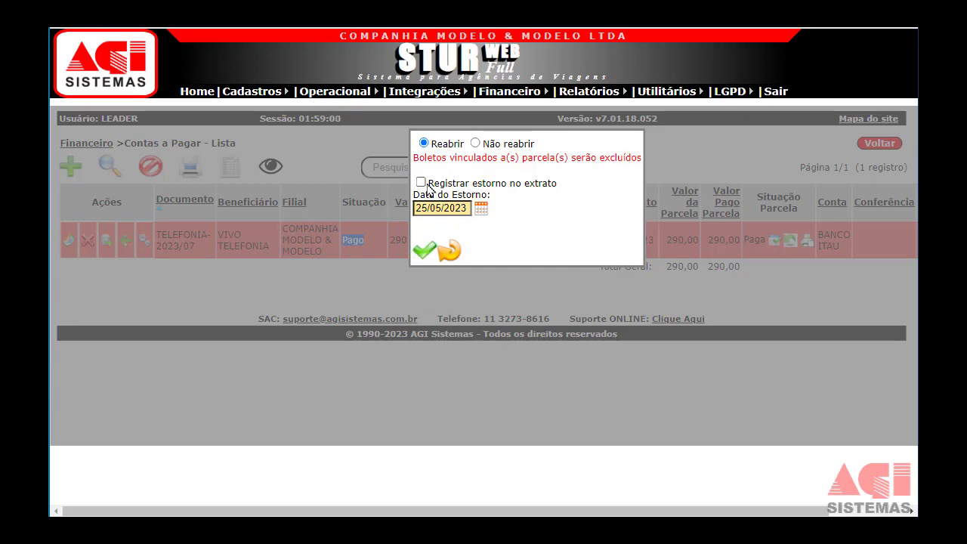
{"action": "left_click", "coordinate": [420, 252]}
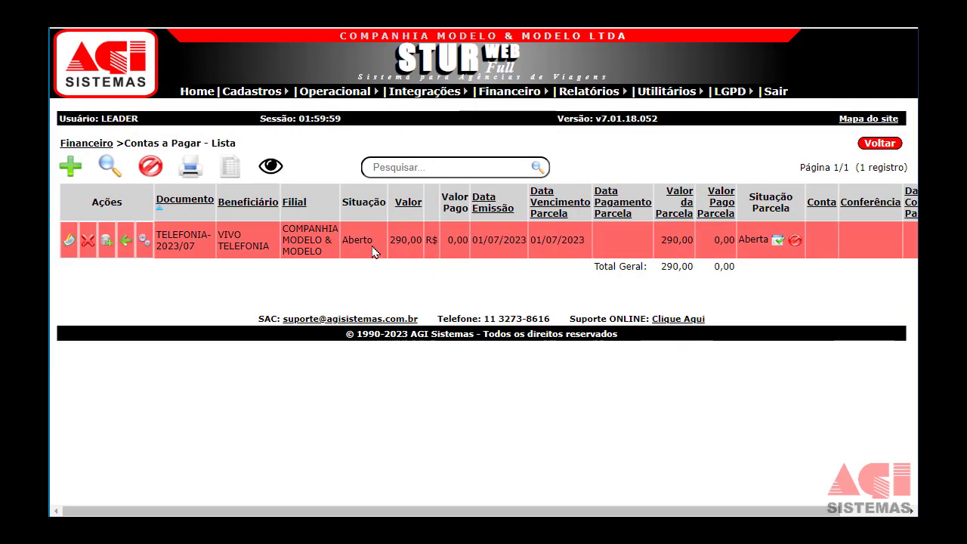
Hide the Parcelas columns in the payables list through the display options and show them again
{"action": "left_click_drag", "start_coordinate": [374, 242], "coordinate": [351, 242]}
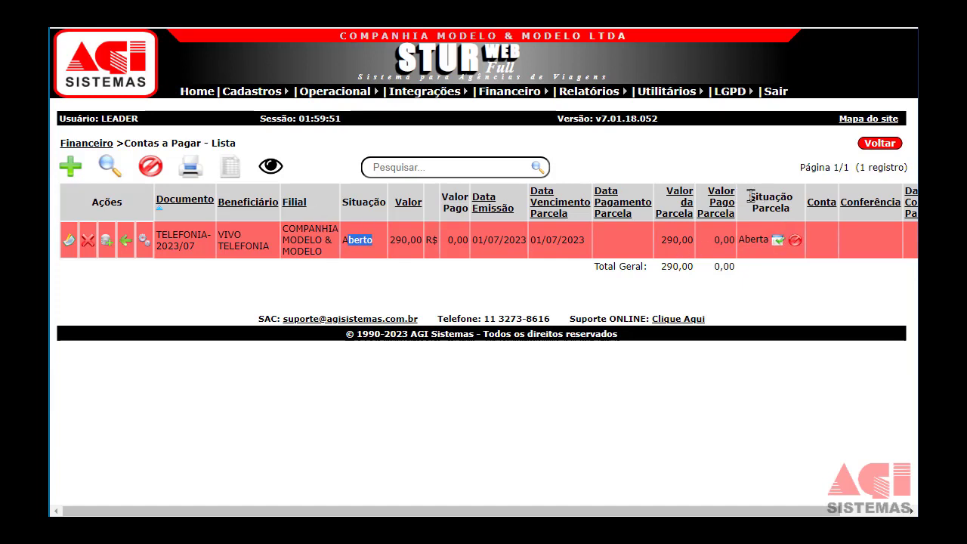
{"action": "left_click_drag", "start_coordinate": [748, 194], "coordinate": [798, 217]}
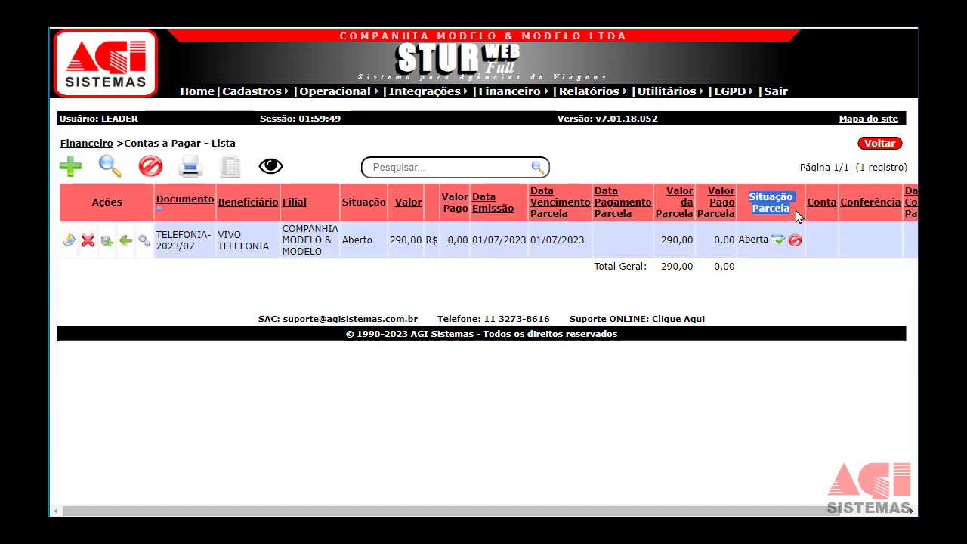
{"action": "left_click", "coordinate": [272, 168]}
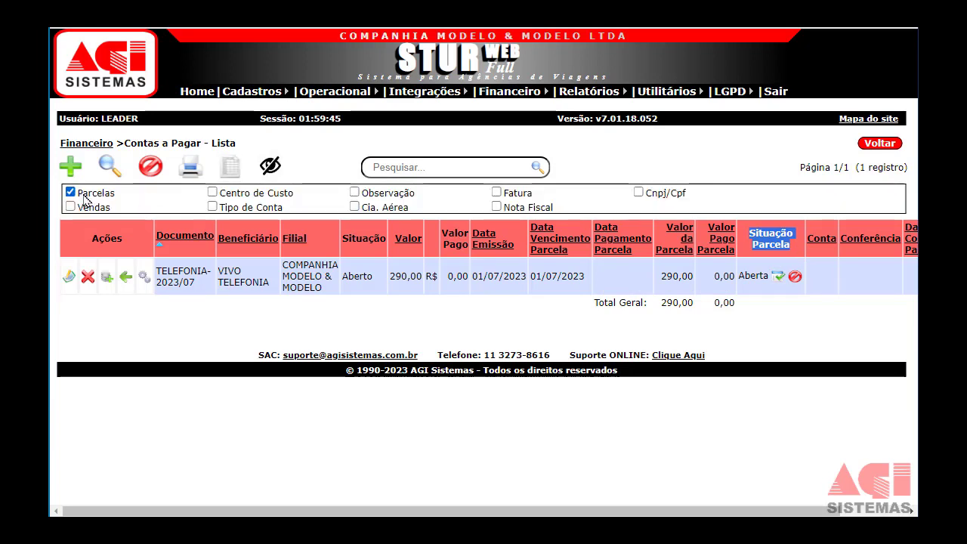
{"action": "left_click_drag", "start_coordinate": [79, 194], "coordinate": [111, 198]}
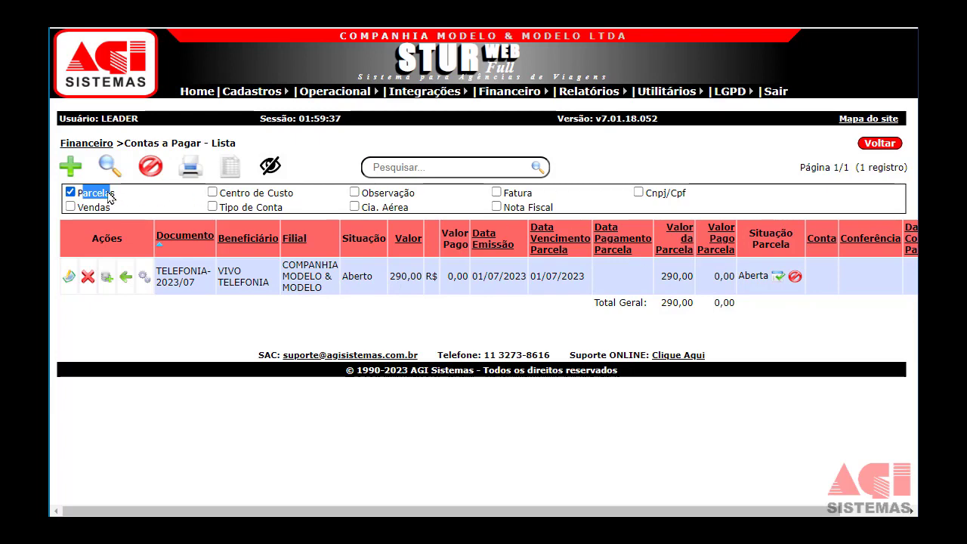
{"action": "left_click", "coordinate": [70, 192]}
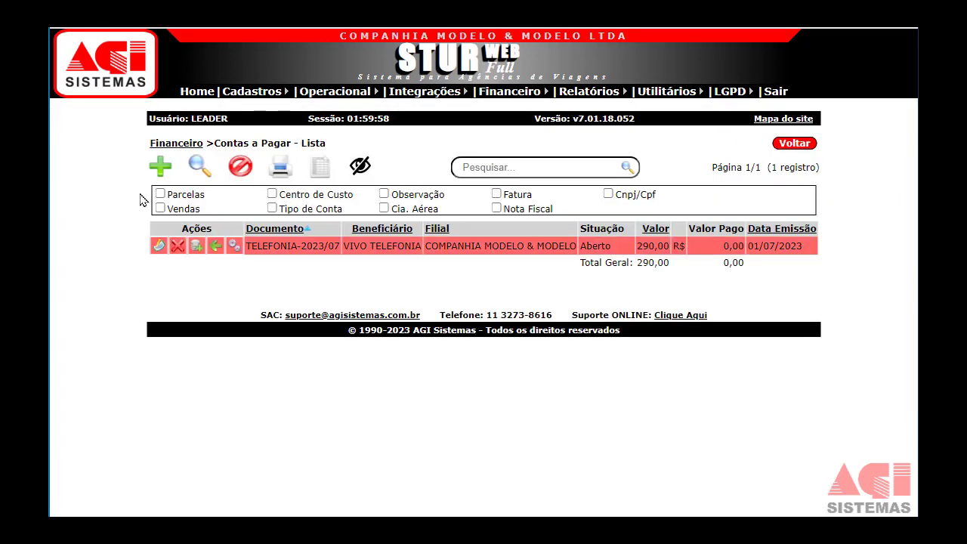
{"action": "left_click", "coordinate": [161, 194]}
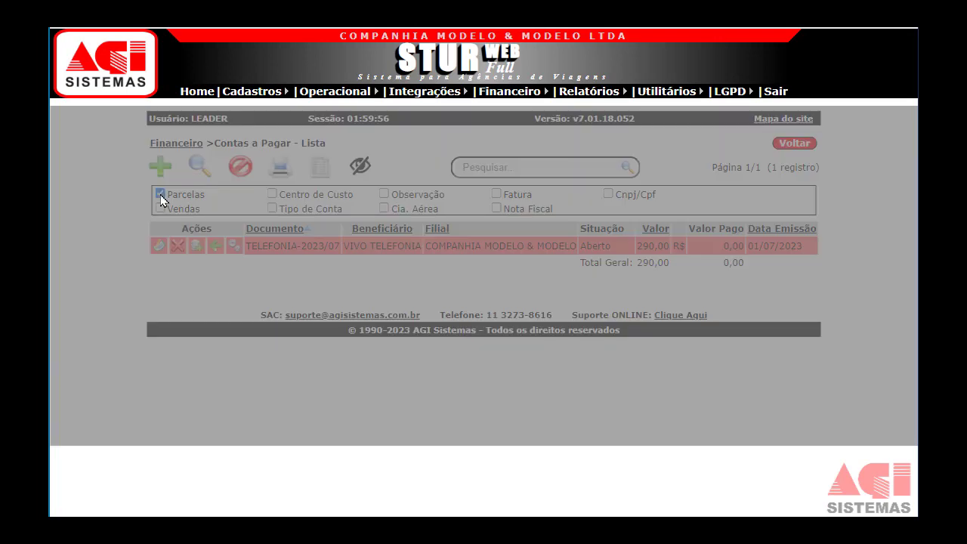
{"action": "left_click", "coordinate": [270, 170]}
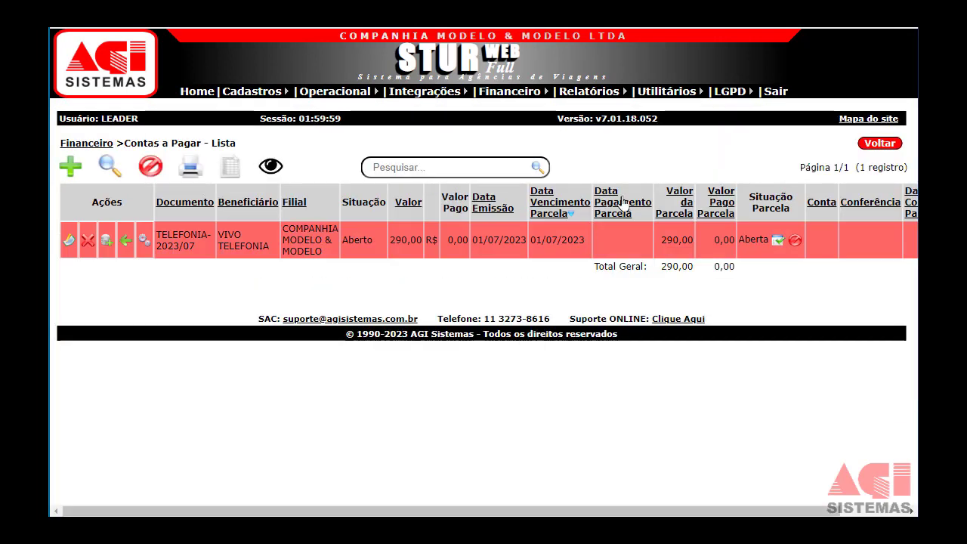
Open the TELEFONIA-2023/07 installment's settlement form and set Conta to BANCO BRADESCO and Data Débito to 21/05/2023
{"action": "left_click", "coordinate": [775, 242]}
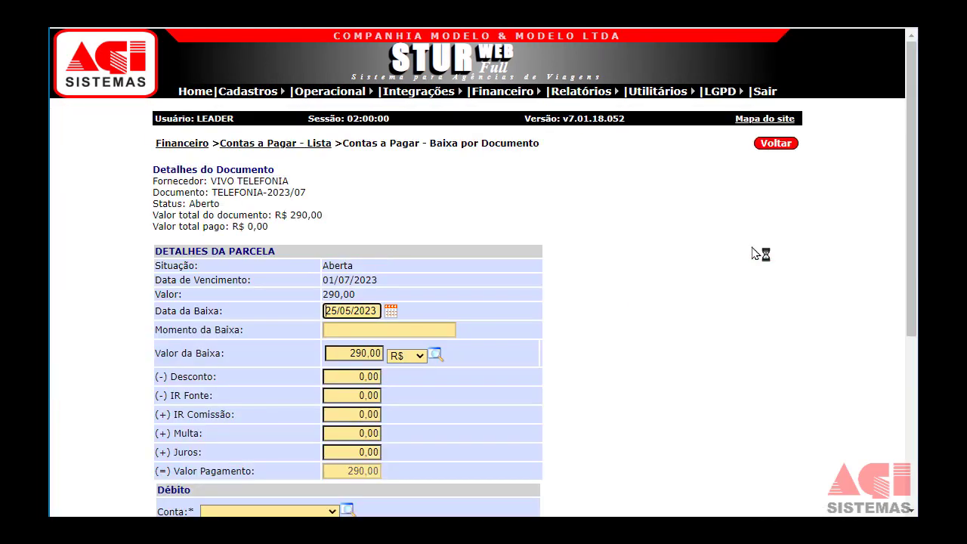
{"action": "scroll", "coordinate": [747, 267], "scroll_direction": "down", "scroll_amount": 1}
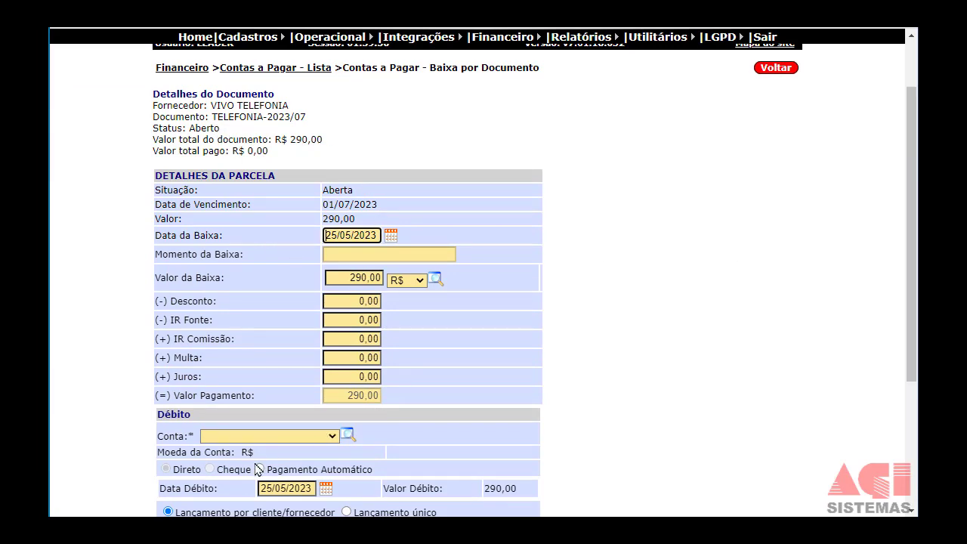
{"action": "left_click", "coordinate": [233, 437]}
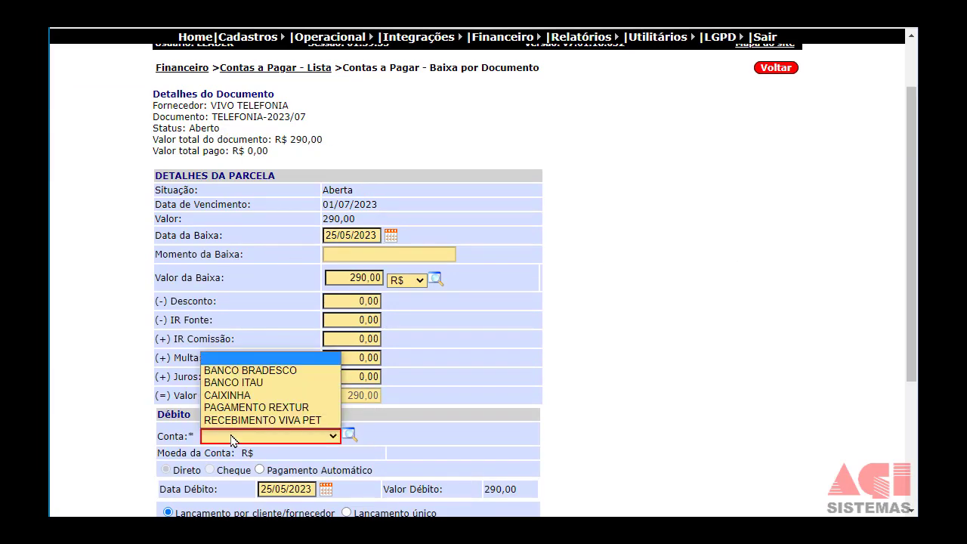
{"action": "left_click", "coordinate": [244, 371]}
{"action": "scroll", "coordinate": [463, 419], "scroll_direction": "down", "scroll_amount": 1}
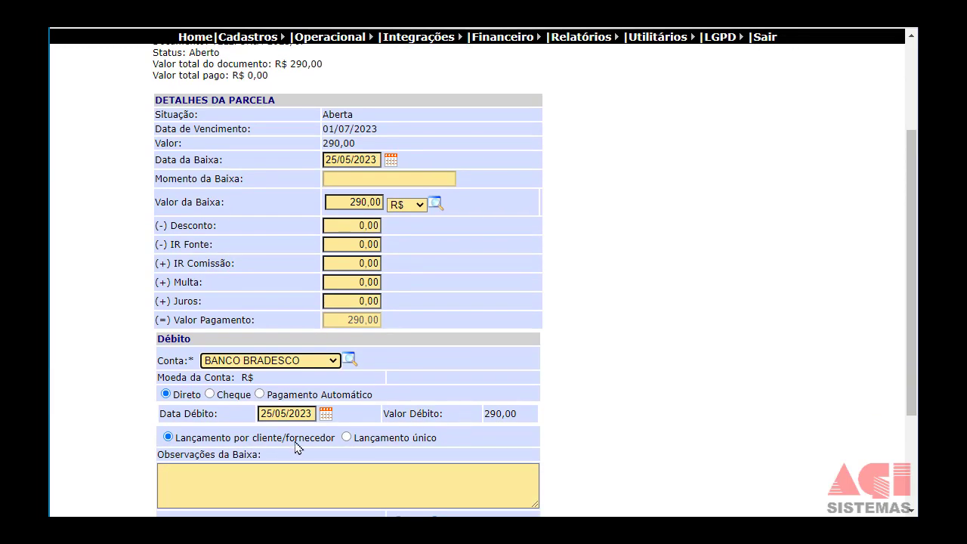
{"action": "left_click", "coordinate": [266, 414]}
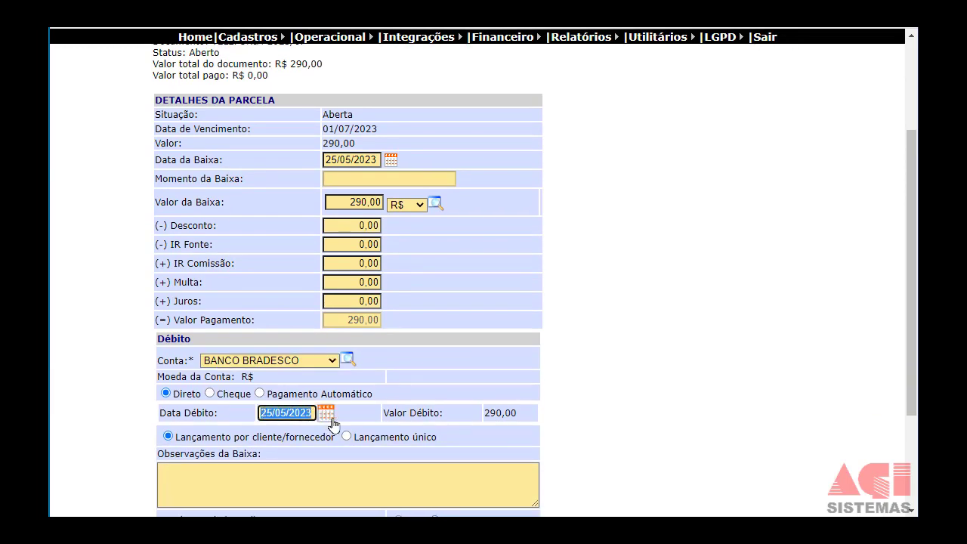
{"action": "type", "text": "21/05"}
{"action": "key", "text": "Tab"}
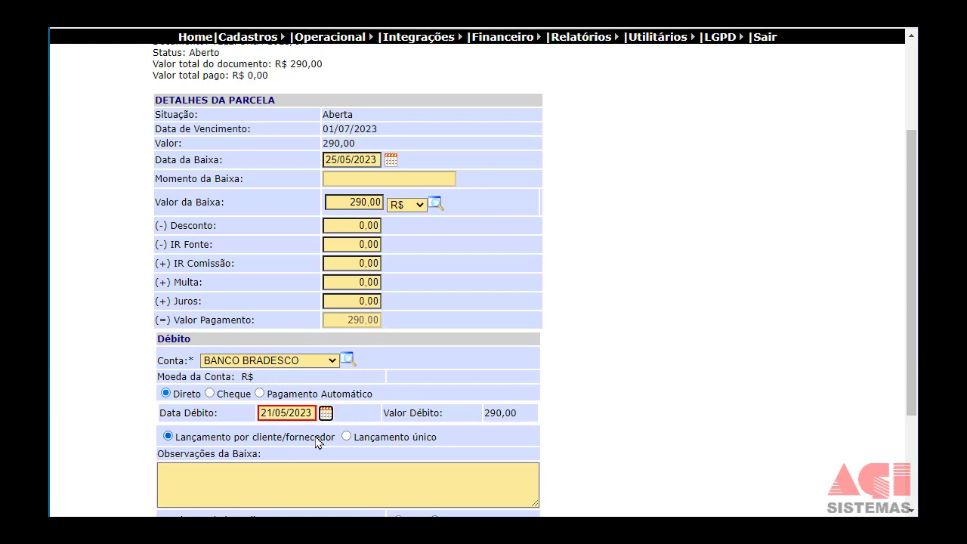
Check the document status, leave Deseja Imprimir Recibo at Não, and save the TELEFONIA-2023/07 settlement
{"action": "scroll", "coordinate": [320, 448], "scroll_direction": "down", "scroll_amount": 1}
{"action": "left_click_drag", "start_coordinate": [163, 446], "coordinate": [413, 459]}
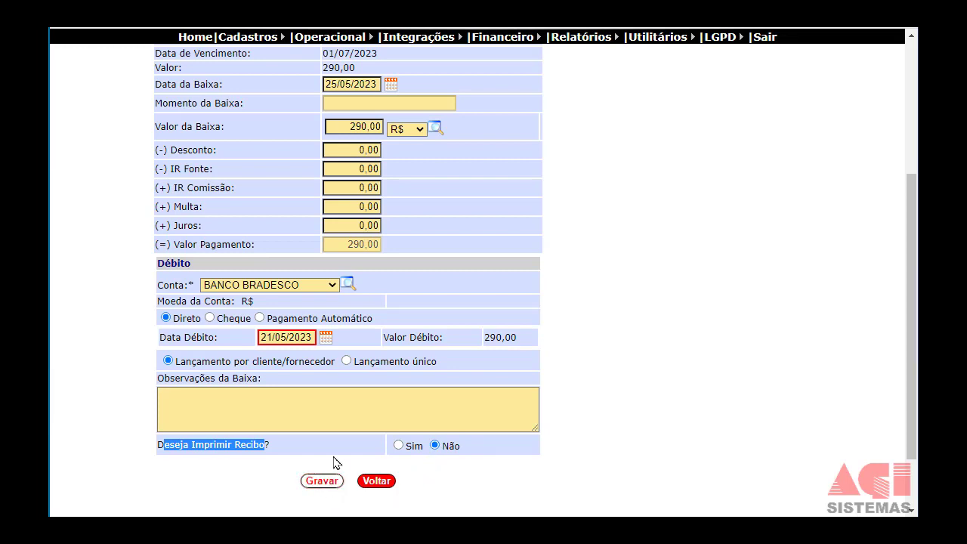
{"action": "scroll", "coordinate": [339, 443], "scroll_direction": "up", "scroll_amount": 1}
{"action": "scroll", "coordinate": [338, 438], "scroll_direction": "up", "scroll_amount": 1}
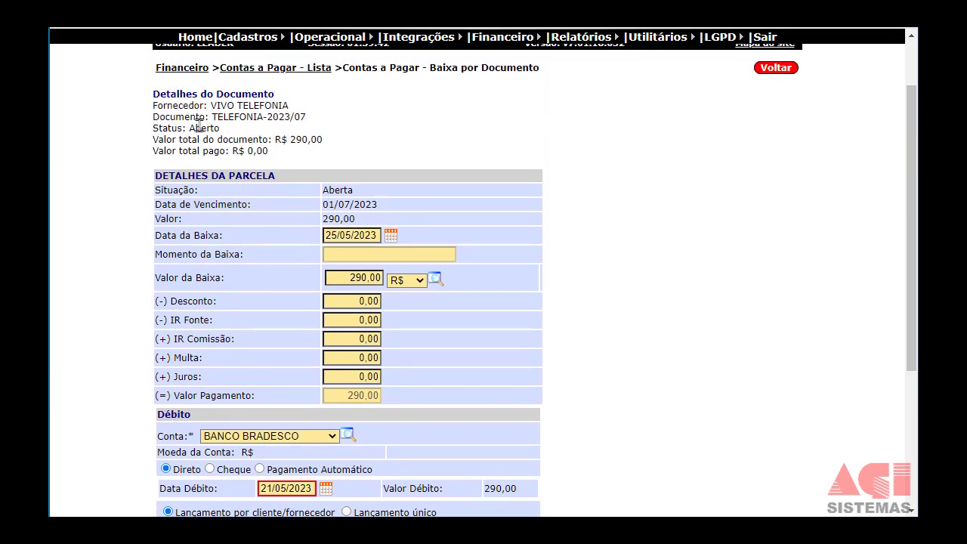
{"action": "left_click_drag", "start_coordinate": [189, 127], "coordinate": [216, 129]}
{"action": "scroll", "coordinate": [332, 317], "scroll_direction": "down", "scroll_amount": 3}
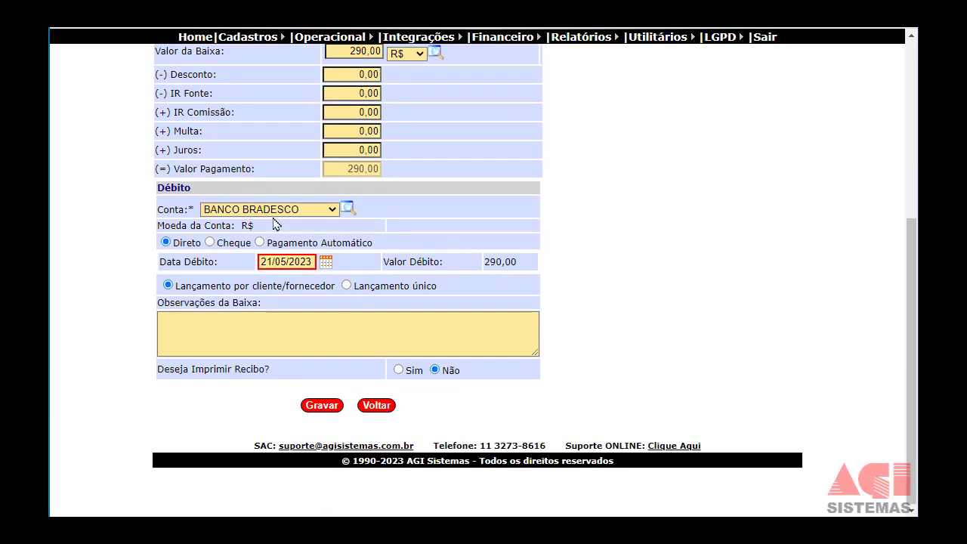
{"action": "left_click", "coordinate": [317, 406]}
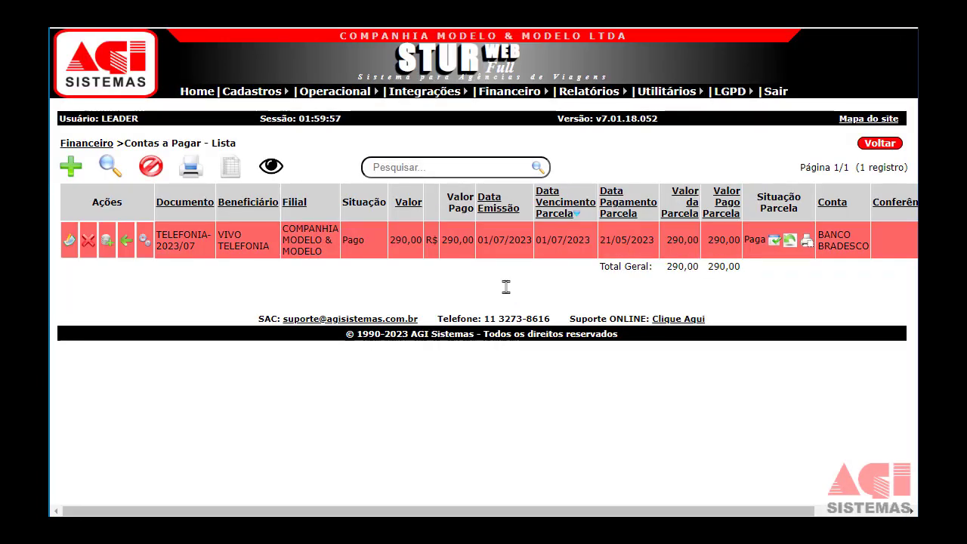
{"action": "left_click_drag", "start_coordinate": [367, 244], "coordinate": [340, 243]}
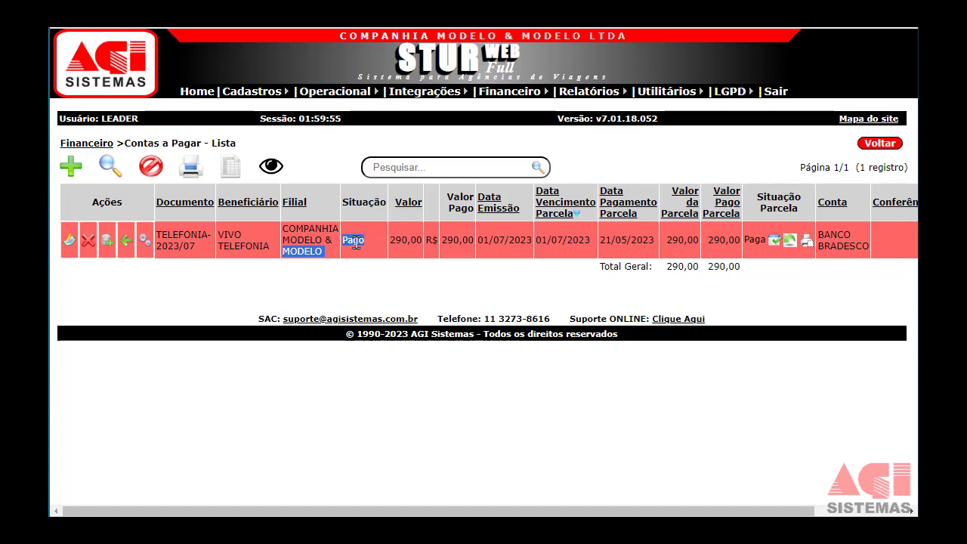
{"action": "left_click", "coordinate": [357, 241]}
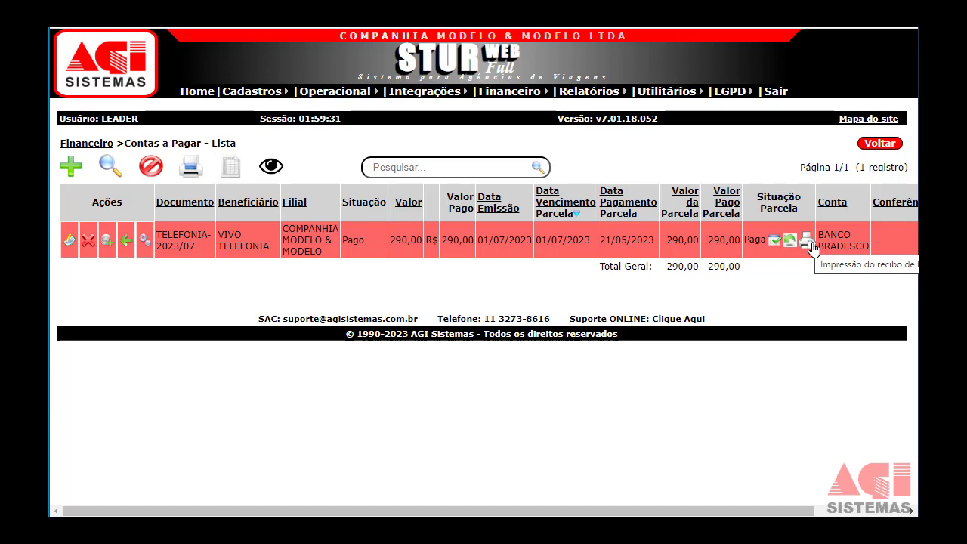
Clear the payables list filter and cancel the TELEFONIA-2023/09 installment due 01/11/2023
{"action": "left_click", "coordinate": [141, 166]}
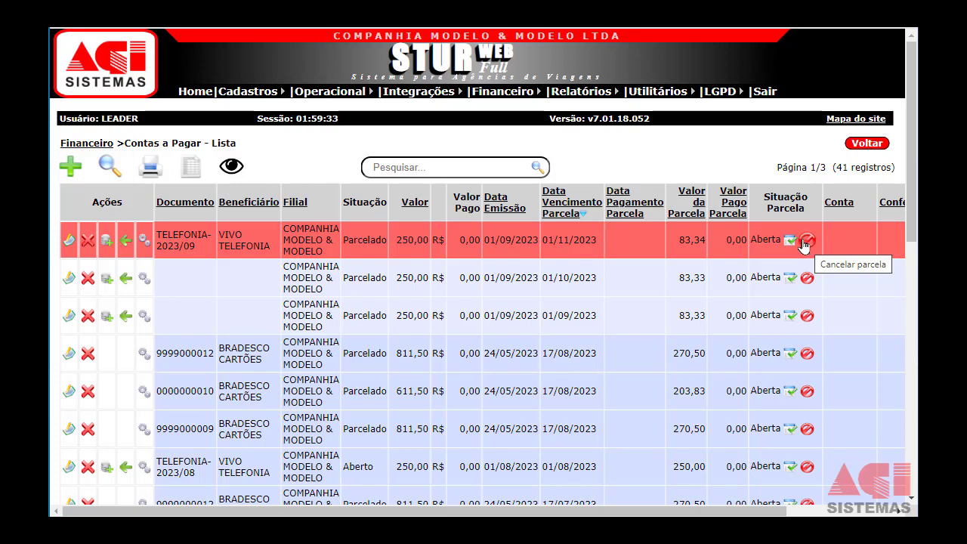
{"action": "left_click", "coordinate": [807, 242]}
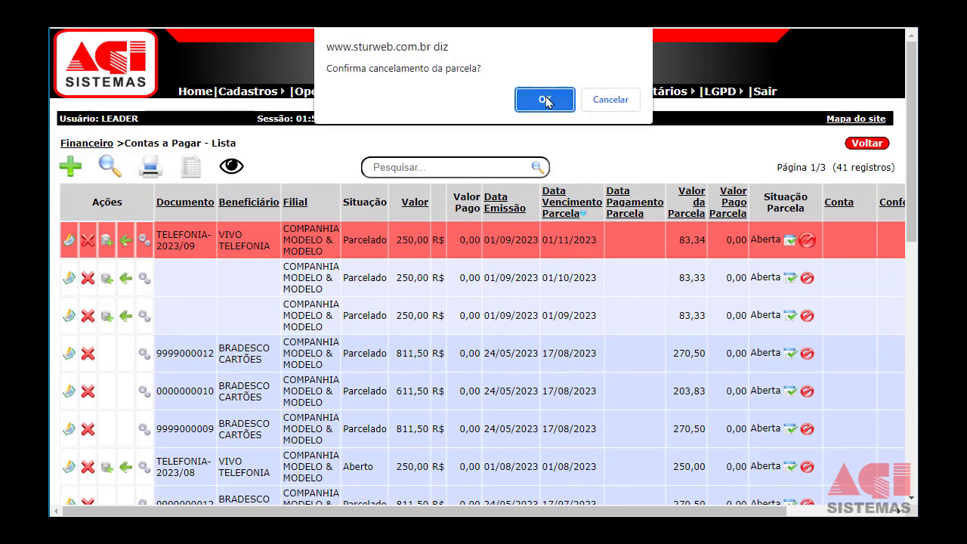
{"action": "left_click", "coordinate": [551, 101]}
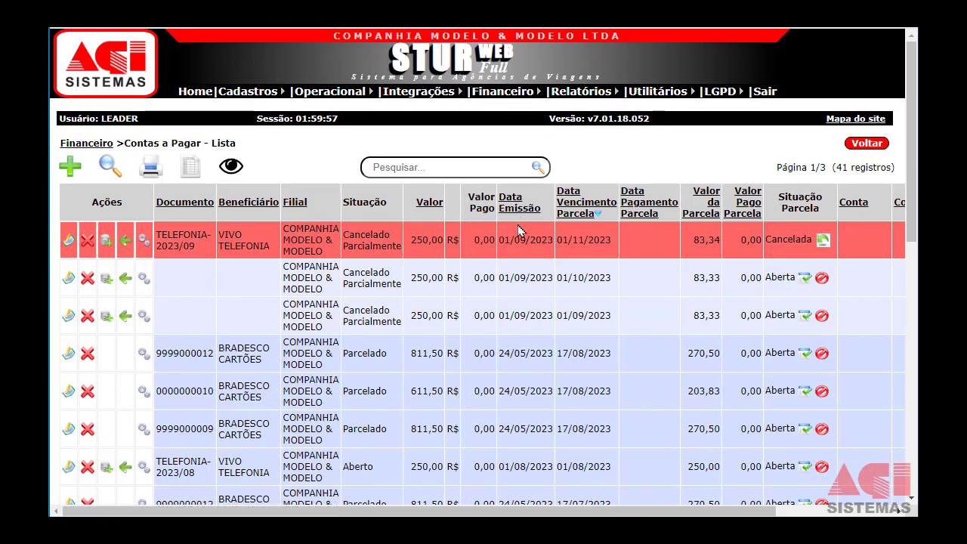
Reactivate the cancelled TELEFONIA-2023/09 installment due 01/11/2023 and check the document's Situação in the payables list
{"action": "left_click", "coordinate": [824, 242]}
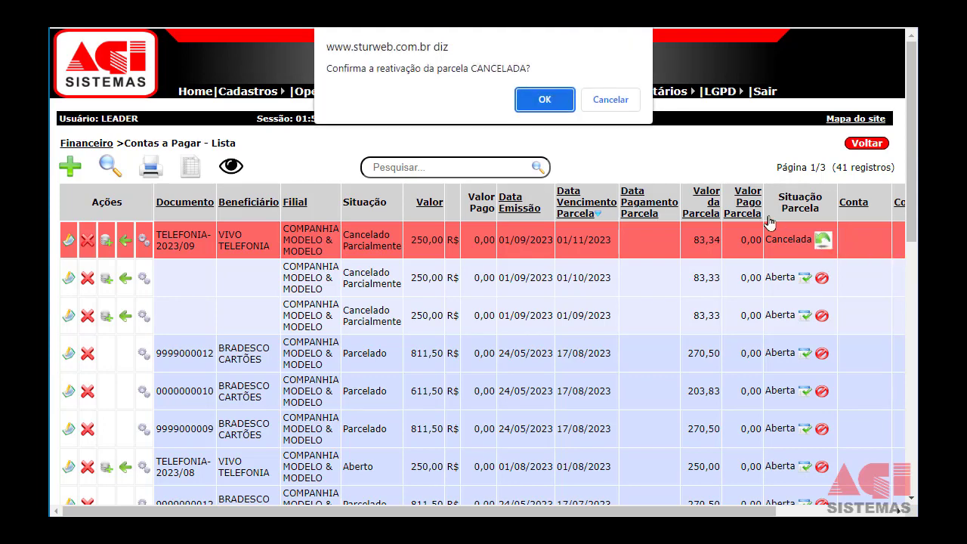
{"action": "left_click", "coordinate": [545, 100]}
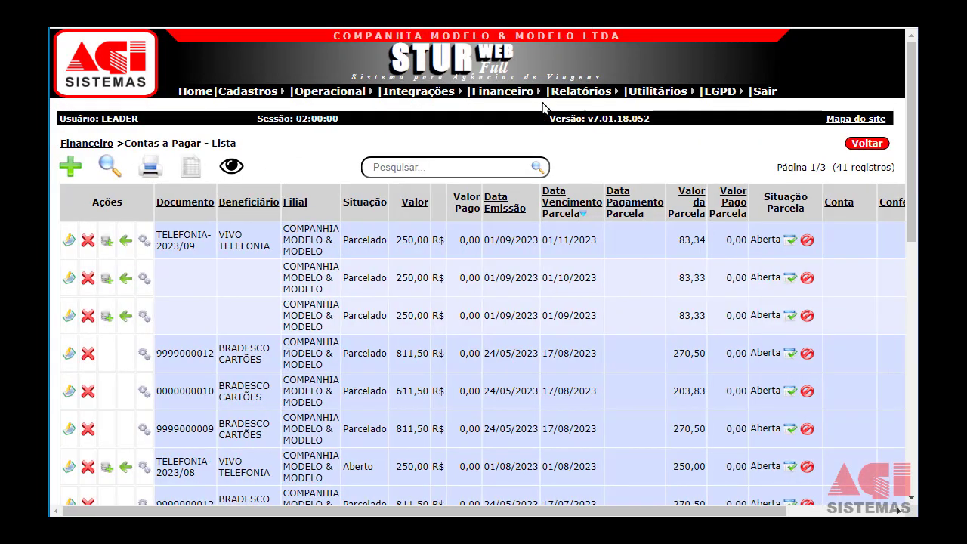
{"action": "left_click_drag", "start_coordinate": [352, 243], "coordinate": [383, 243]}
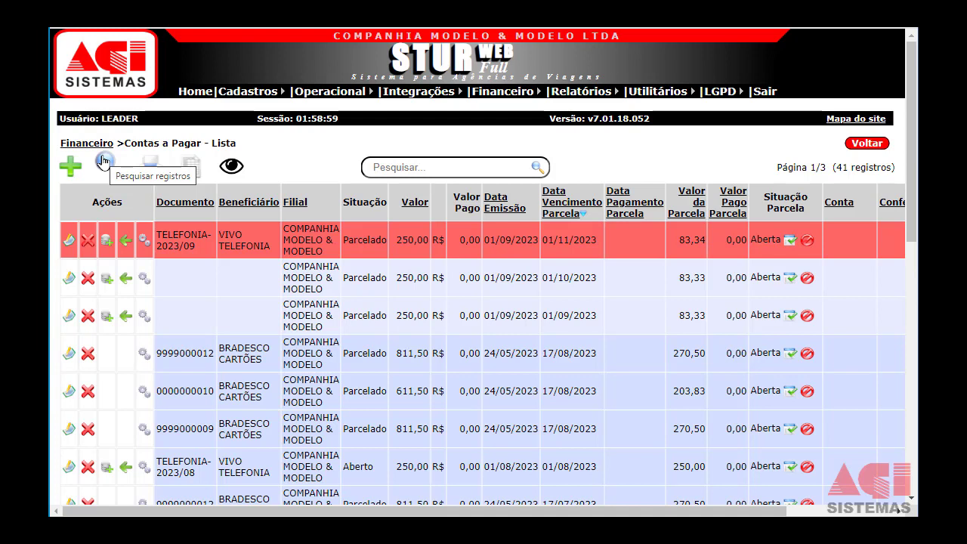
Open the Contas a Pagar report selection and review the report type, Filial and Beneficiário filters
{"action": "left_click", "coordinate": [143, 164]}
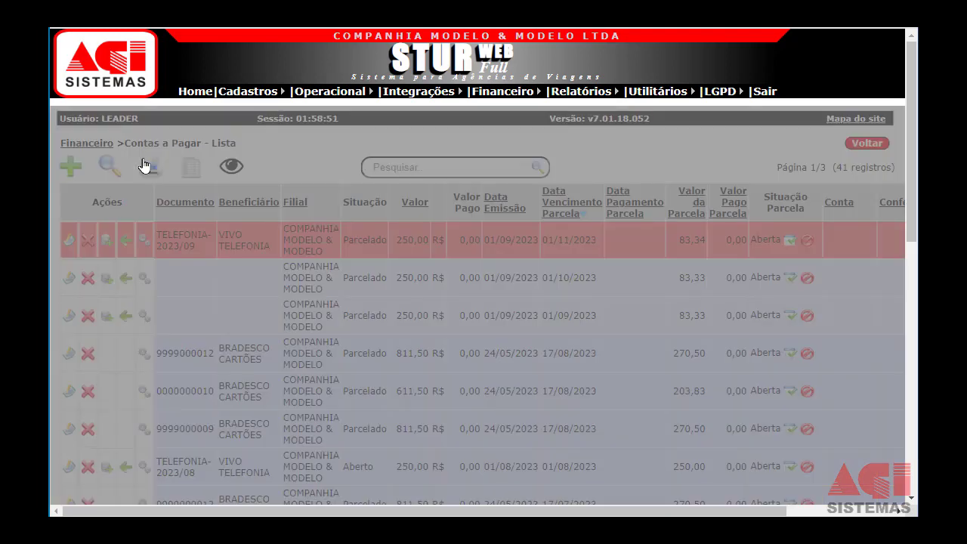
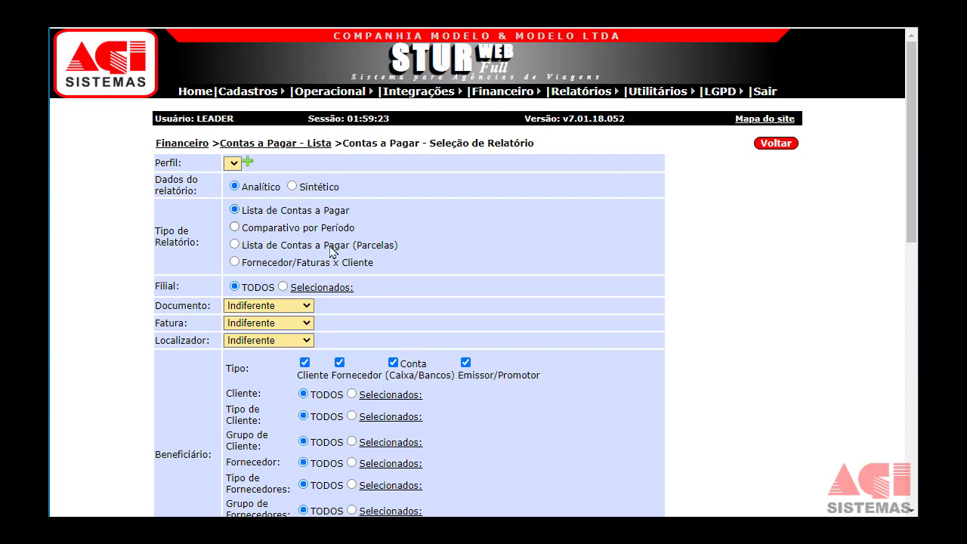
{"action": "scroll", "coordinate": [434, 314], "scroll_direction": "down", "scroll_amount": 1}
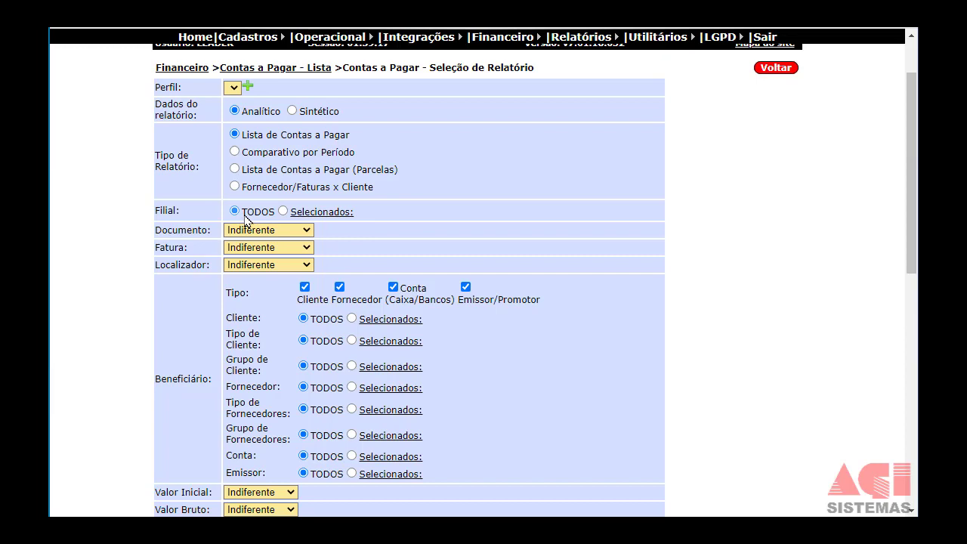
{"action": "left_click_drag", "start_coordinate": [244, 214], "coordinate": [268, 216]}
{"action": "scroll", "coordinate": [614, 249], "scroll_direction": "down", "scroll_amount": 1}
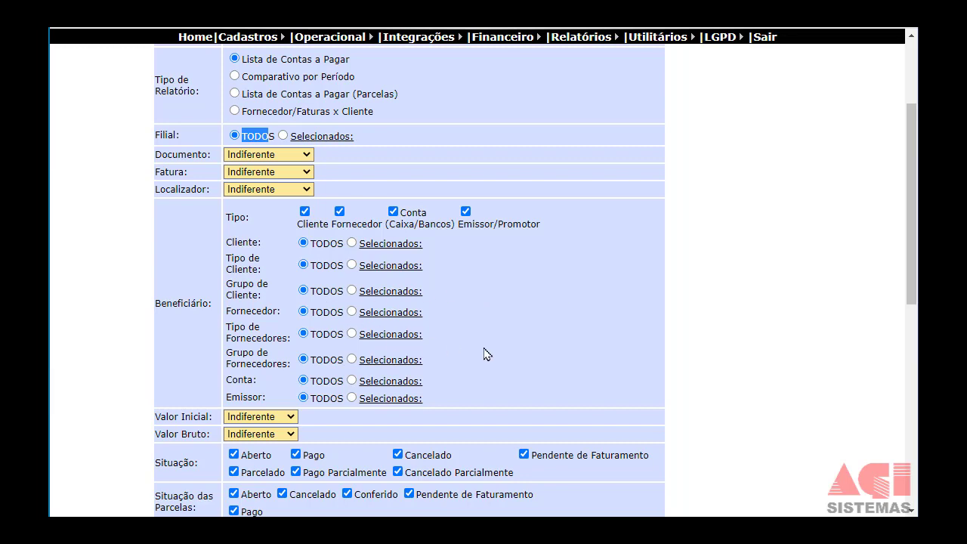
{"action": "scroll", "coordinate": [547, 361], "scroll_direction": "down", "scroll_amount": 2}
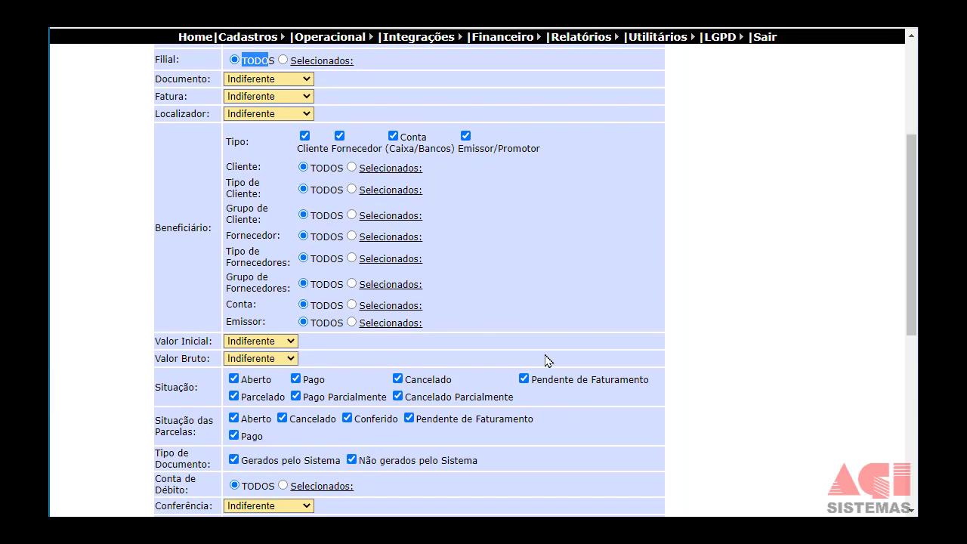
{"action": "scroll", "coordinate": [559, 358], "scroll_direction": "down", "scroll_amount": 1}
Review the Situação, Situação das Parcelas, Tipo de Documento, Data de Vencimento Parcela and Ordem options of the report
{"action": "scroll", "coordinate": [559, 358], "scroll_direction": "down", "scroll_amount": 5}
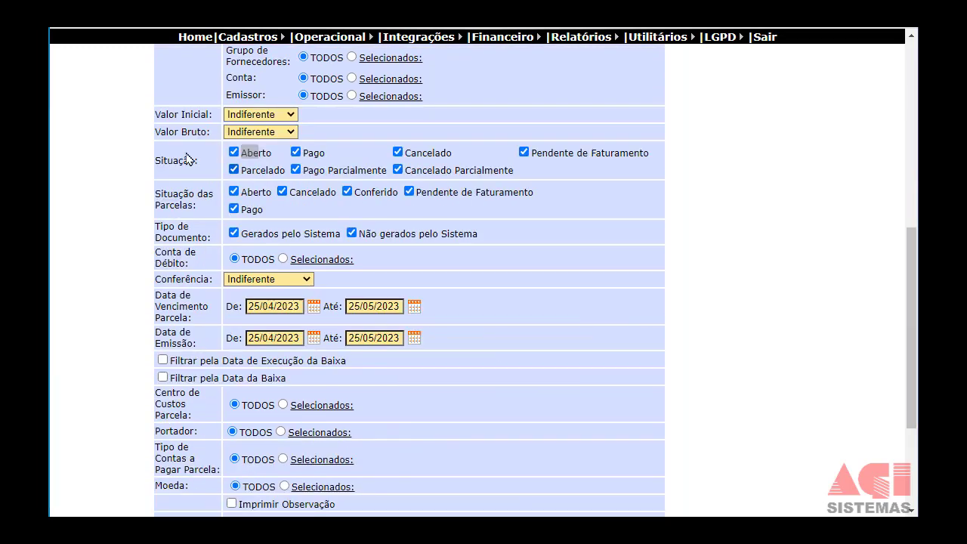
{"action": "left_click_drag", "start_coordinate": [159, 159], "coordinate": [190, 156]}
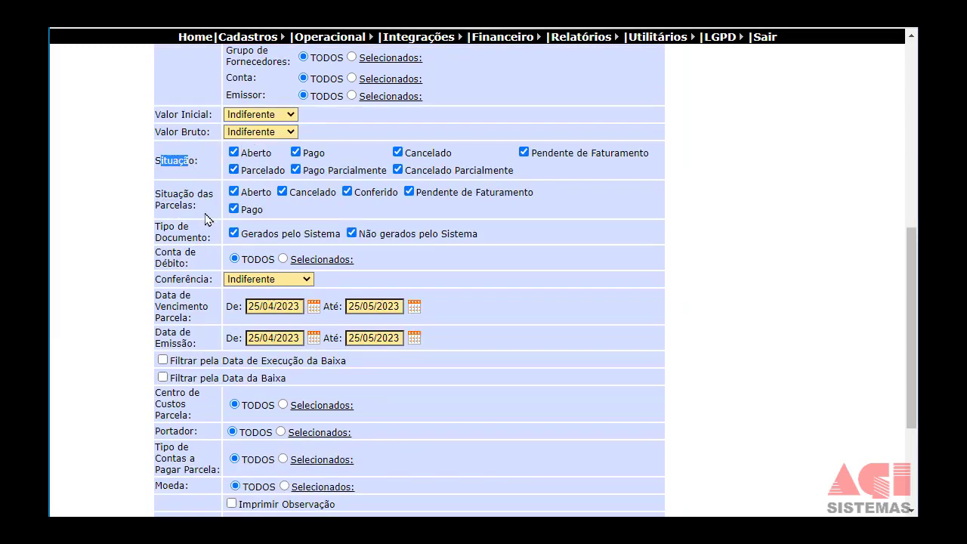
{"action": "left_click_drag", "start_coordinate": [178, 193], "coordinate": [198, 208]}
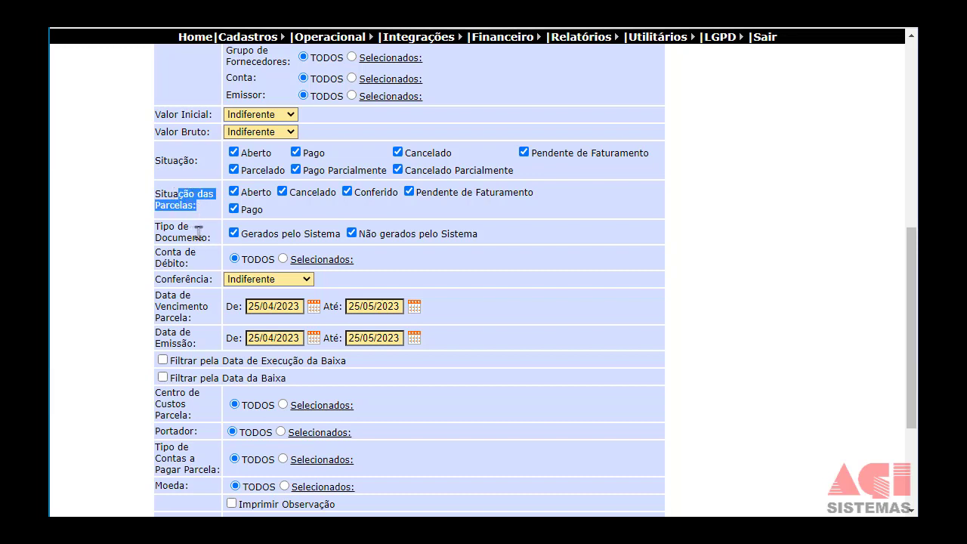
{"action": "left_click_drag", "start_coordinate": [168, 227], "coordinate": [448, 239]}
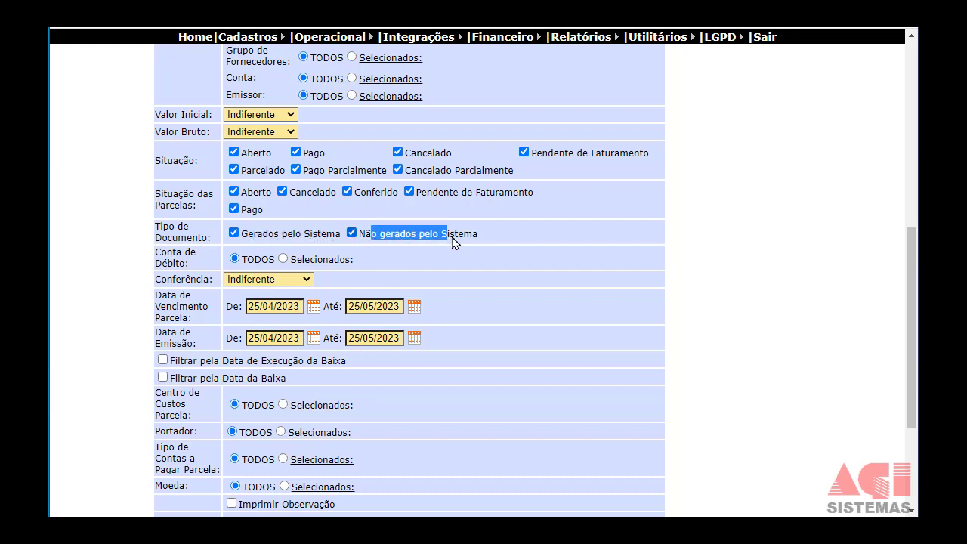
{"action": "scroll", "coordinate": [448, 242], "scroll_direction": "down", "scroll_amount": 1}
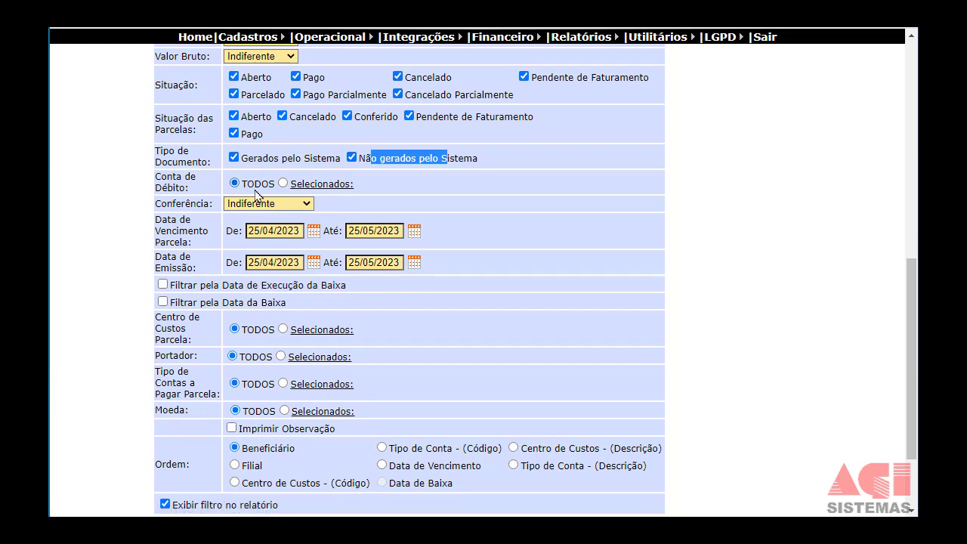
{"action": "scroll", "coordinate": [257, 194], "scroll_direction": "down", "scroll_amount": 2}
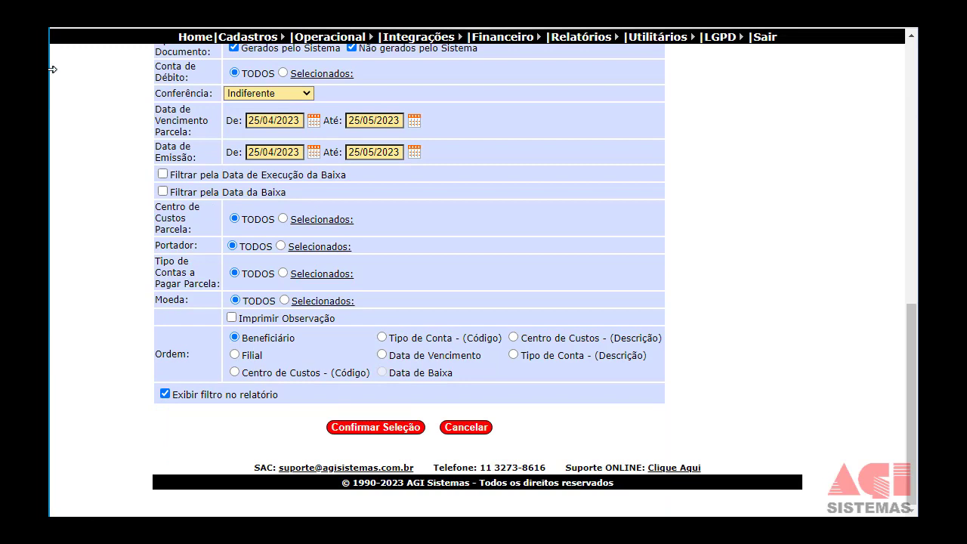
{"action": "left_click_drag", "start_coordinate": [167, 109], "coordinate": [190, 132]}
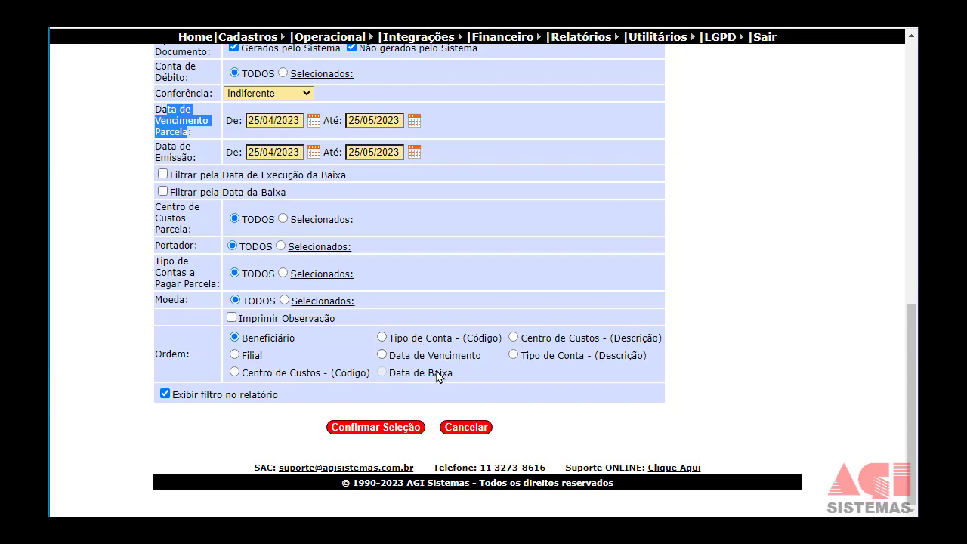
Request the Analítico Lista de Contas a Pagar report with the default filters and open the generated file
{"action": "left_click", "coordinate": [387, 430]}
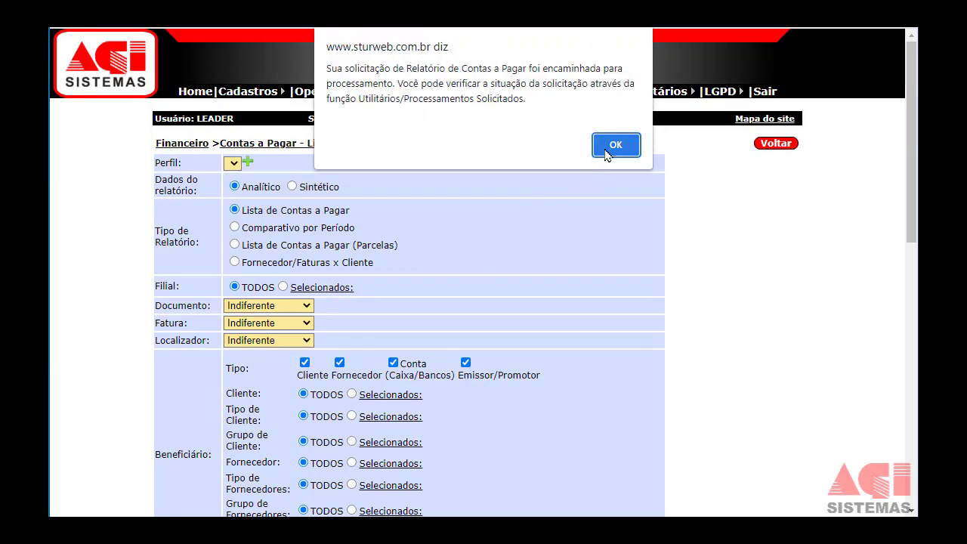
{"action": "left_click", "coordinate": [614, 147]}
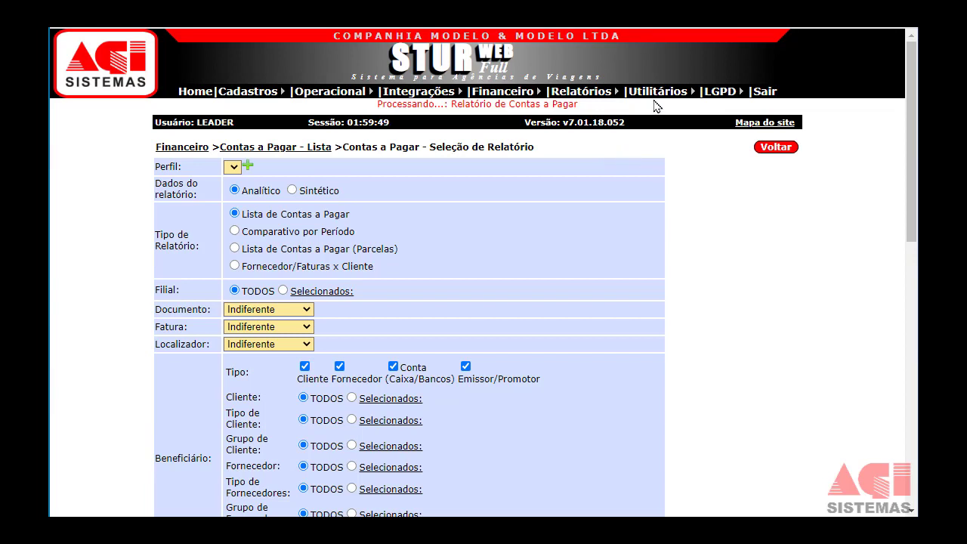
{"action": "mouse_move", "coordinate": [655, 98]}
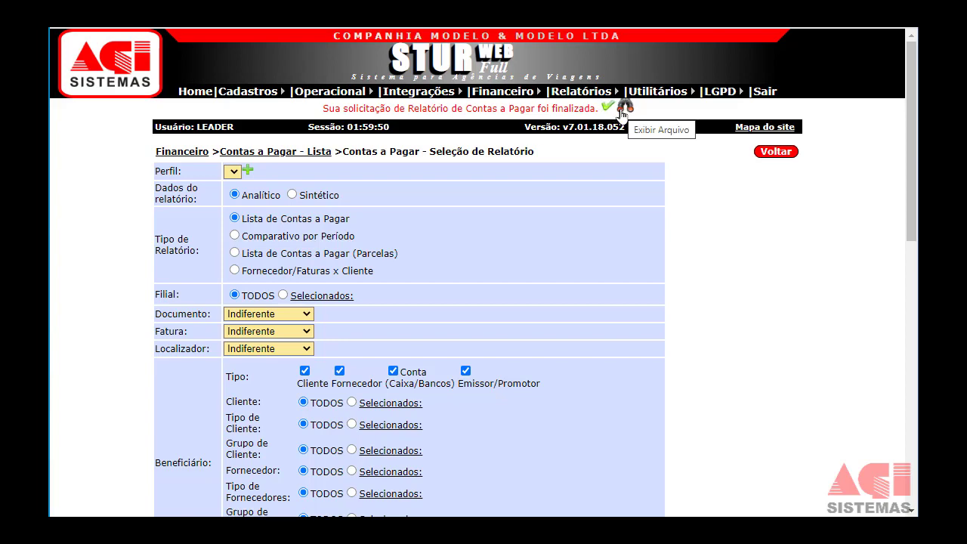
{"action": "left_click", "coordinate": [624, 110]}
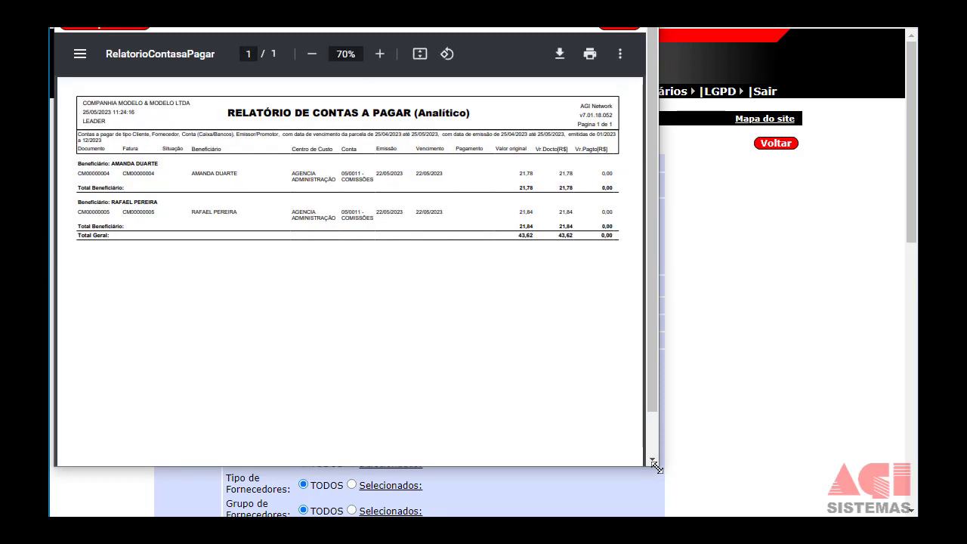
Enlarge the report viewer, zoom the payables report to 90% and check its e-mail sending option
{"action": "left_click_drag", "start_coordinate": [657, 471], "coordinate": [877, 500]}
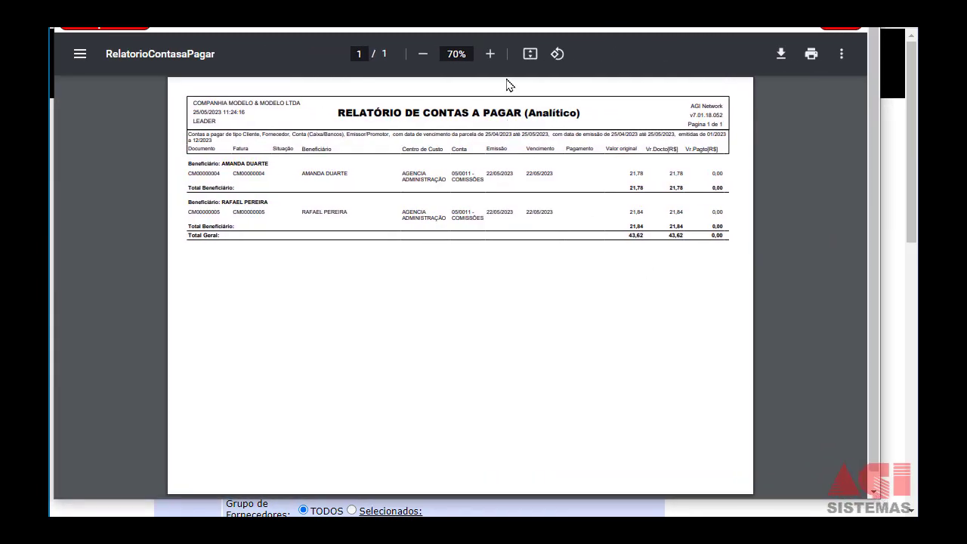
{"action": "left_click", "coordinate": [490, 54]}
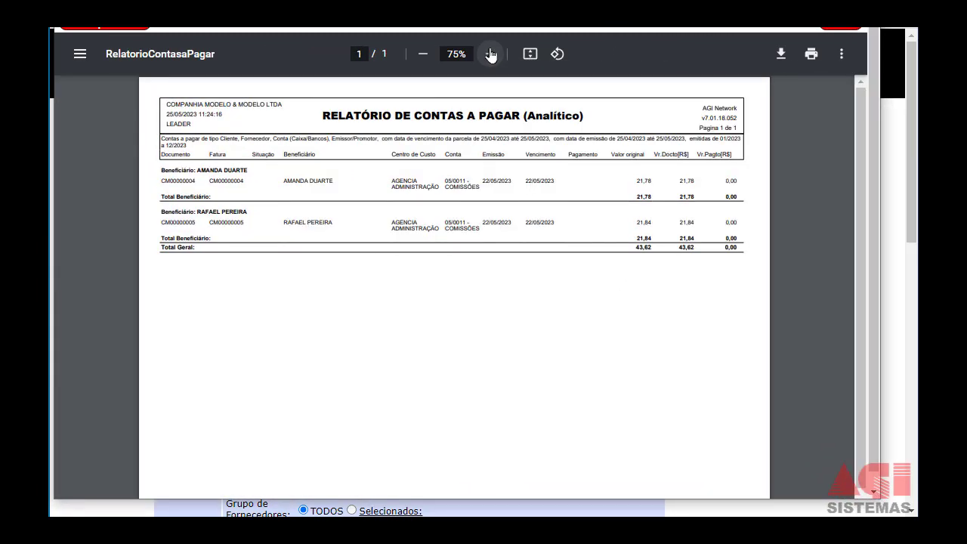
{"action": "left_click", "coordinate": [491, 53]}
{"action": "left_click", "coordinate": [491, 53]}
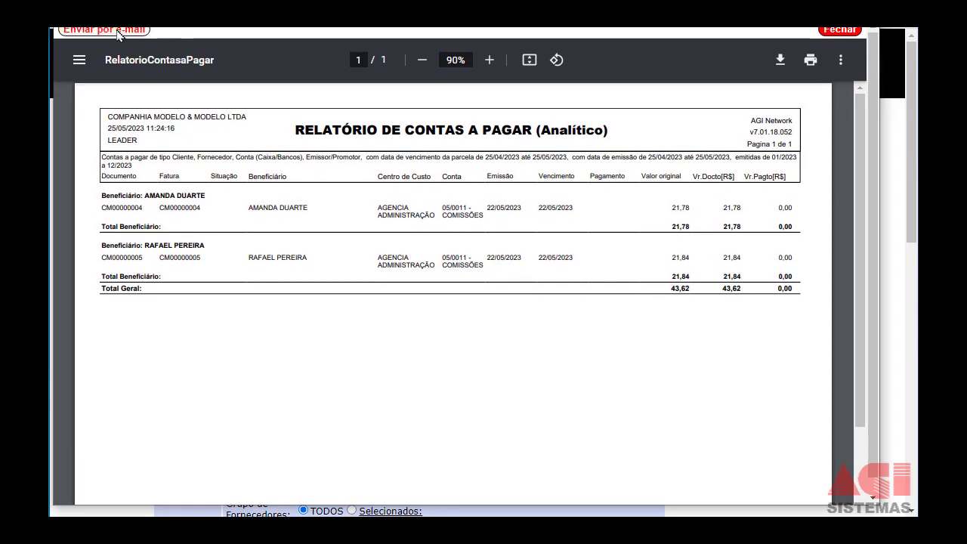
{"action": "left_click", "coordinate": [120, 31]}
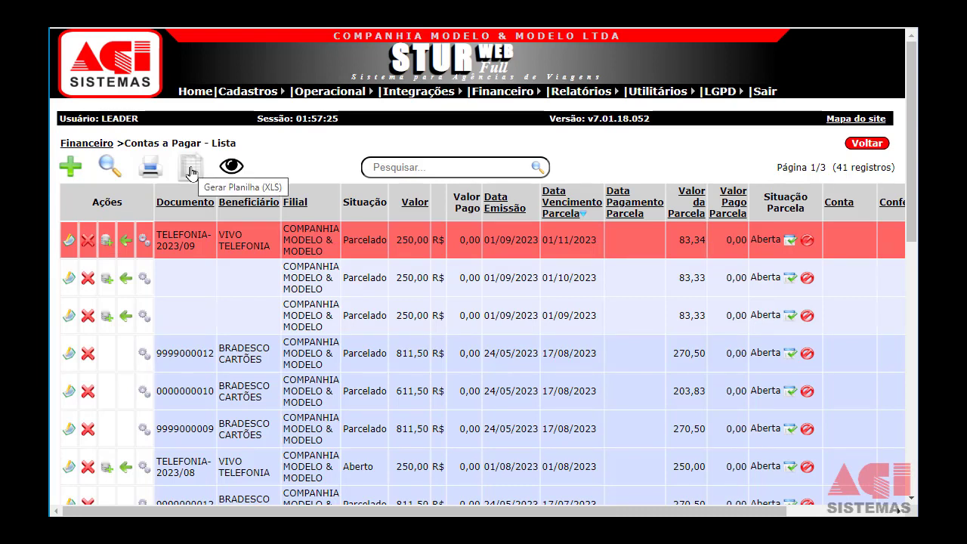
Open the payables spreadsheet export options and browse the columns available for selection, including the Vendas group
{"action": "left_click", "coordinate": [190, 172]}
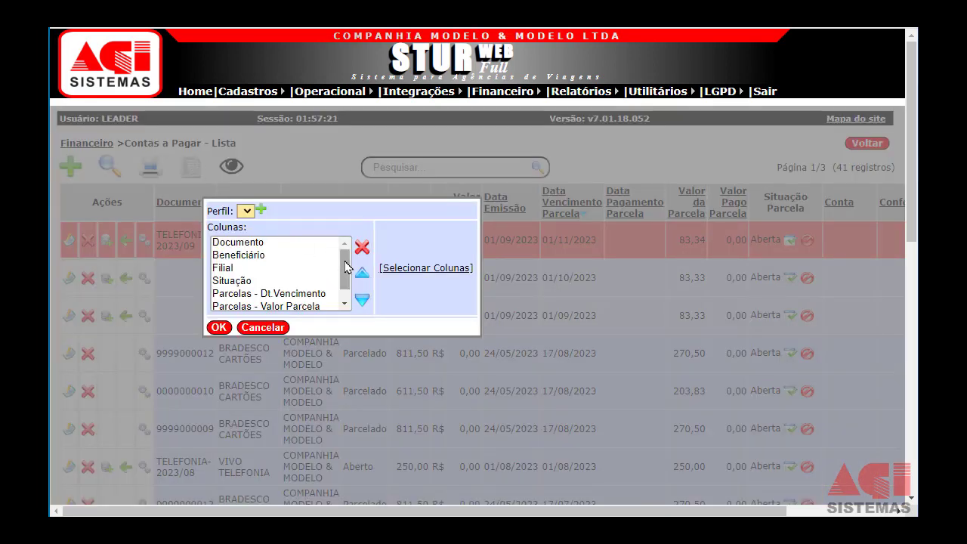
{"action": "left_click_drag", "start_coordinate": [346, 268], "coordinate": [348, 280]}
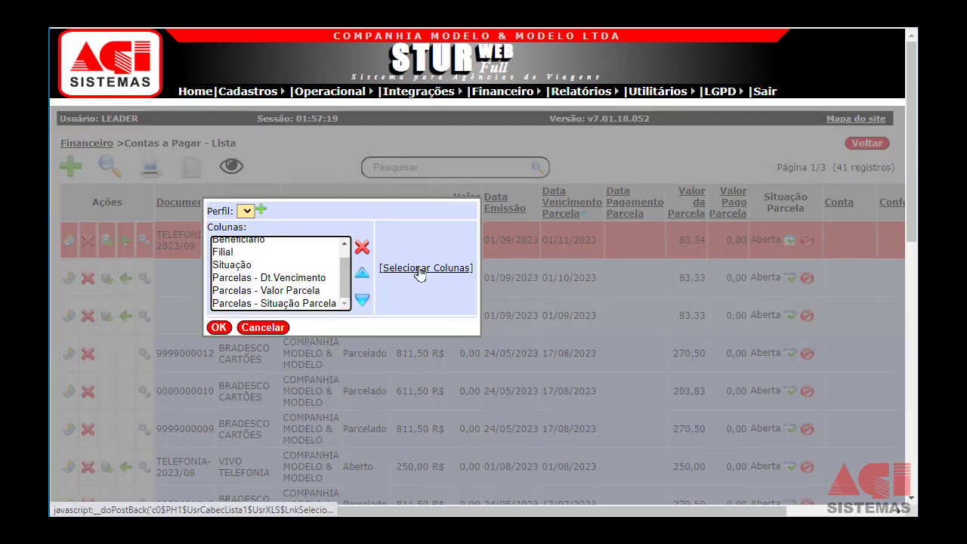
{"action": "left_click", "coordinate": [420, 272]}
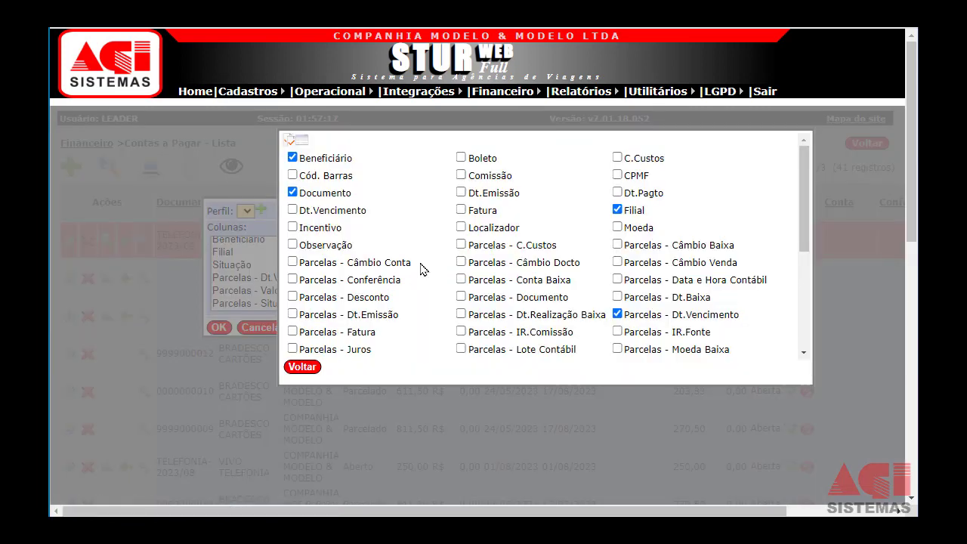
{"action": "scroll", "coordinate": [367, 219], "scroll_direction": "down", "scroll_amount": 1}
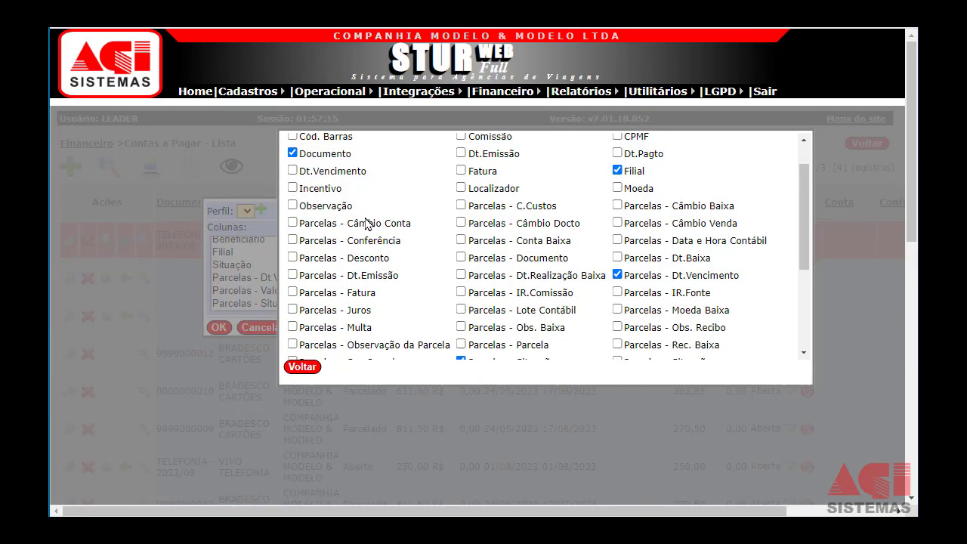
{"action": "scroll", "coordinate": [368, 223], "scroll_direction": "down", "scroll_amount": 4}
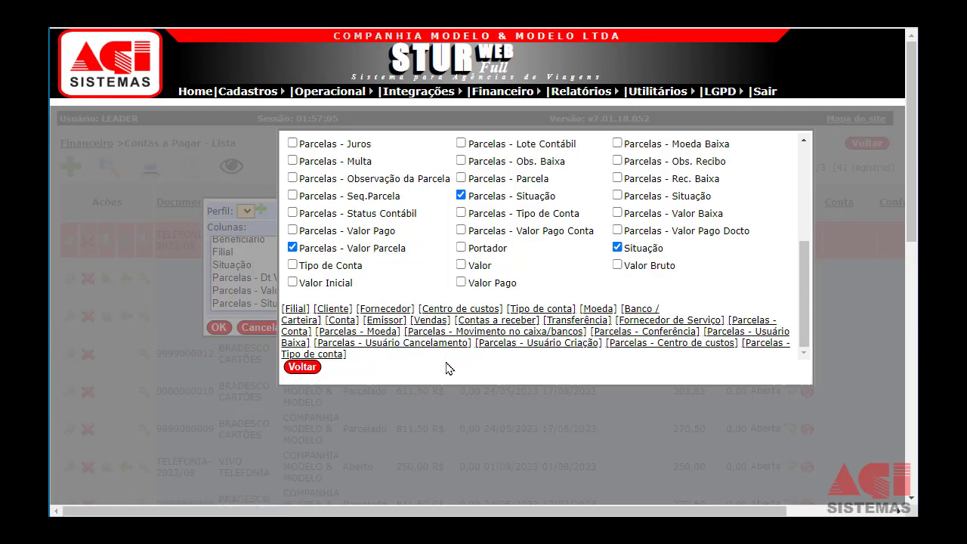
{"action": "left_click", "coordinate": [421, 325]}
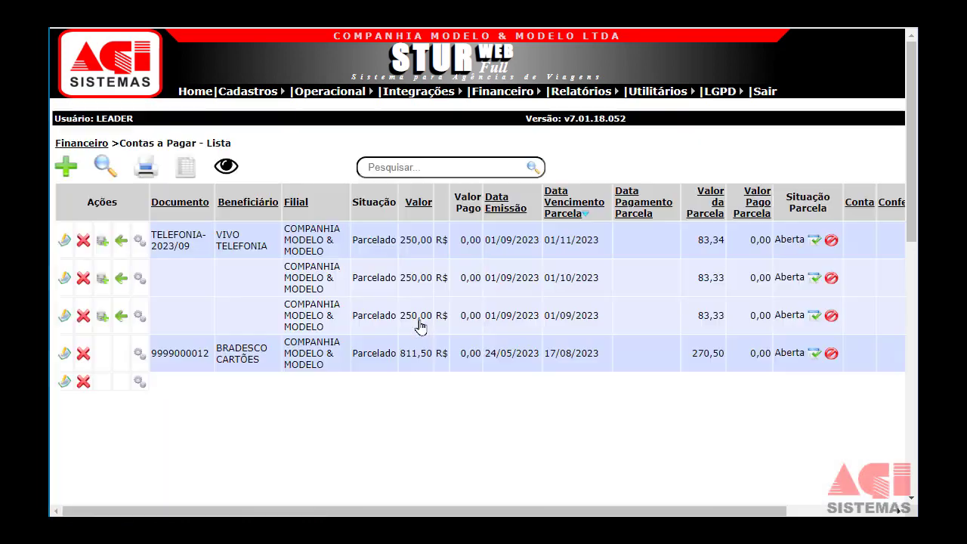
{"action": "scroll", "coordinate": [367, 220], "scroll_direction": "down", "scroll_amount": 6}
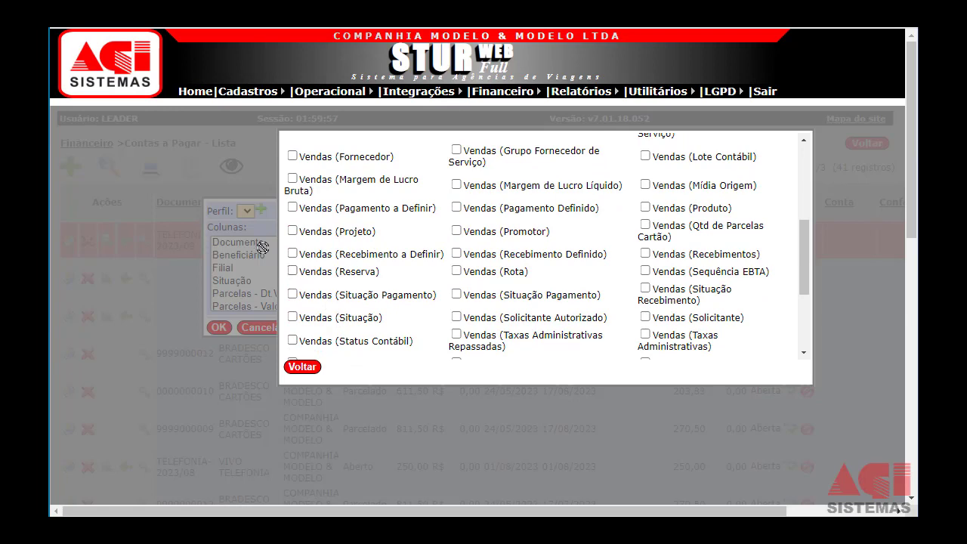
{"action": "left_click", "coordinate": [302, 366]}
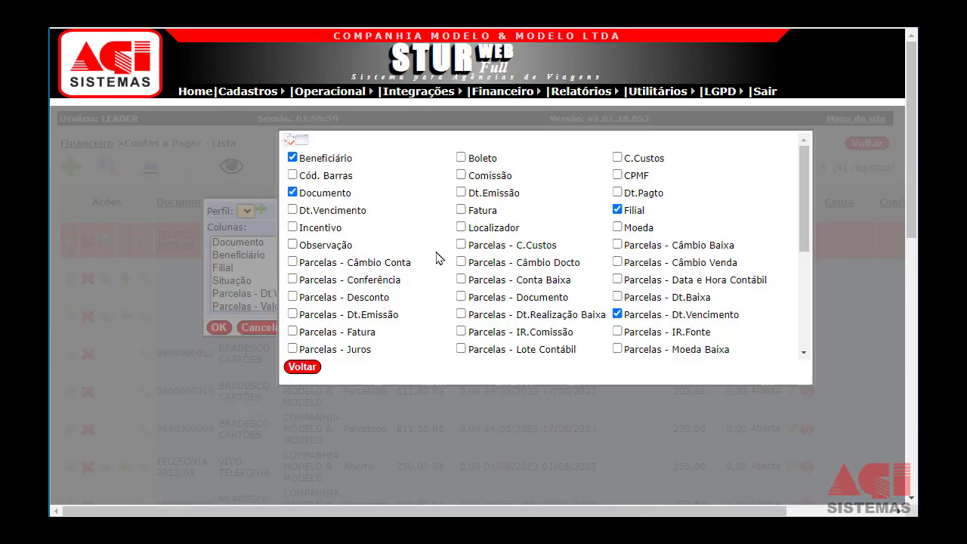
{"action": "left_click", "coordinate": [302, 367]}
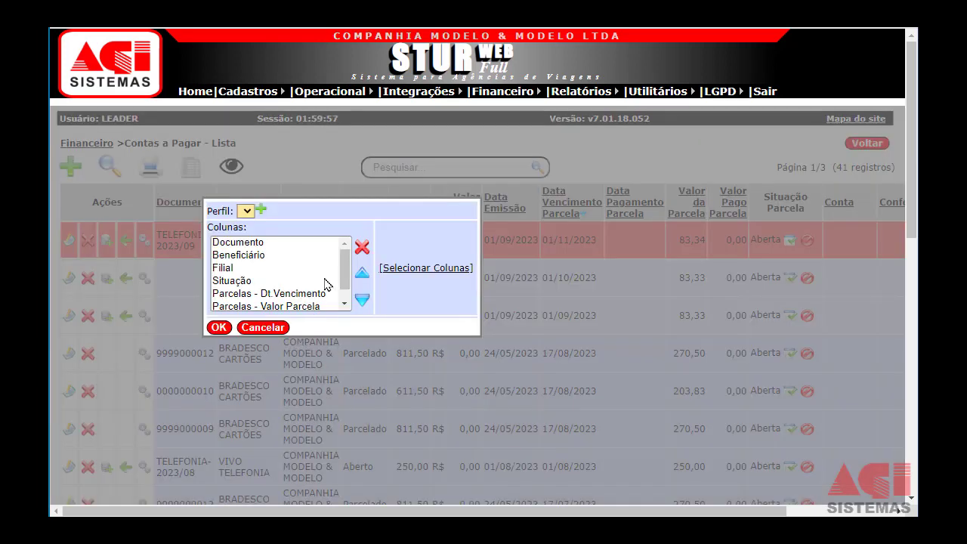
Review the spreadsheet's chosen columns and move Beneficiário above Documento
{"action": "left_click_drag", "start_coordinate": [349, 273], "coordinate": [351, 287]}
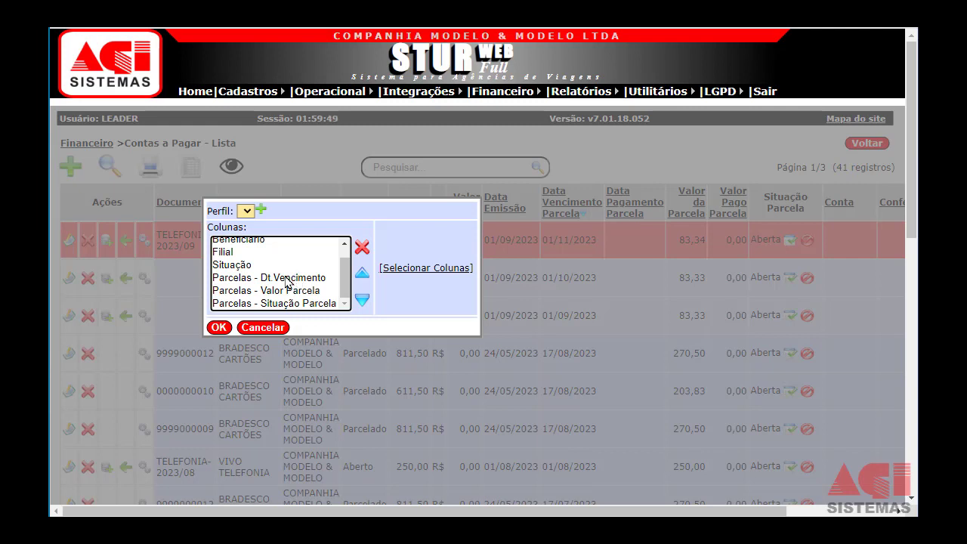
{"action": "scroll", "coordinate": [293, 282], "scroll_direction": "up", "scroll_amount": 1}
{"action": "left_click", "coordinate": [259, 257]}
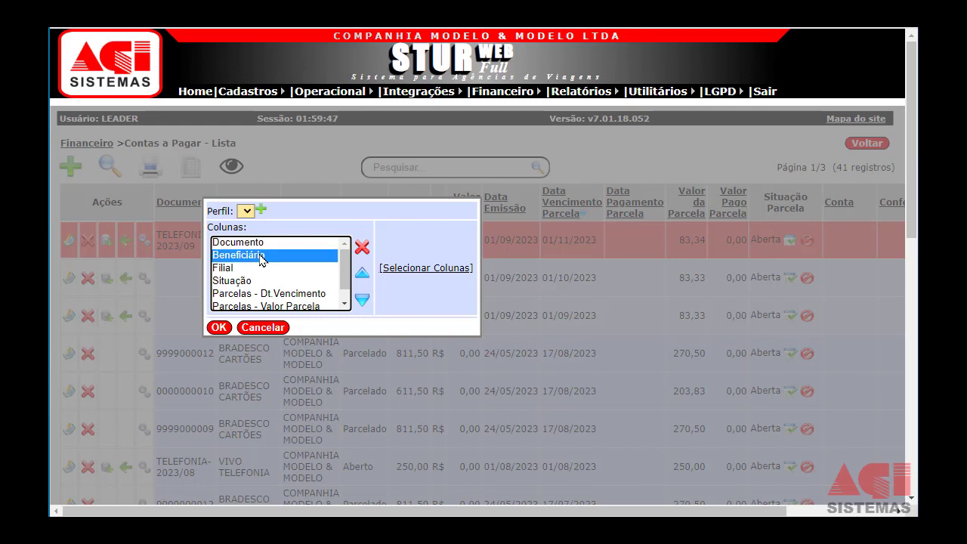
{"action": "left_click", "coordinate": [363, 274]}
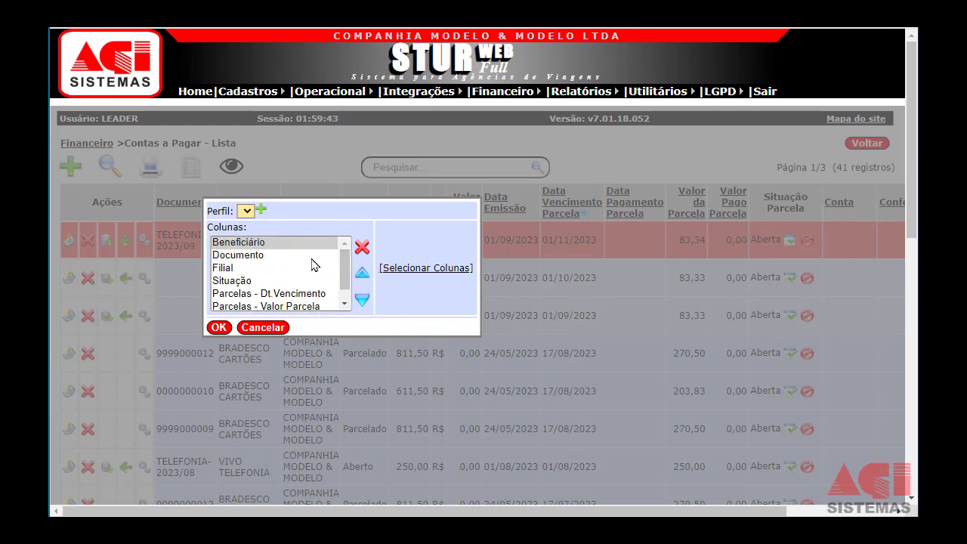
Move Documento below Filial, save the spreadsheet columns as a new profile named TREINAMENTO, and close the export options without exporting
{"action": "left_click", "coordinate": [309, 257]}
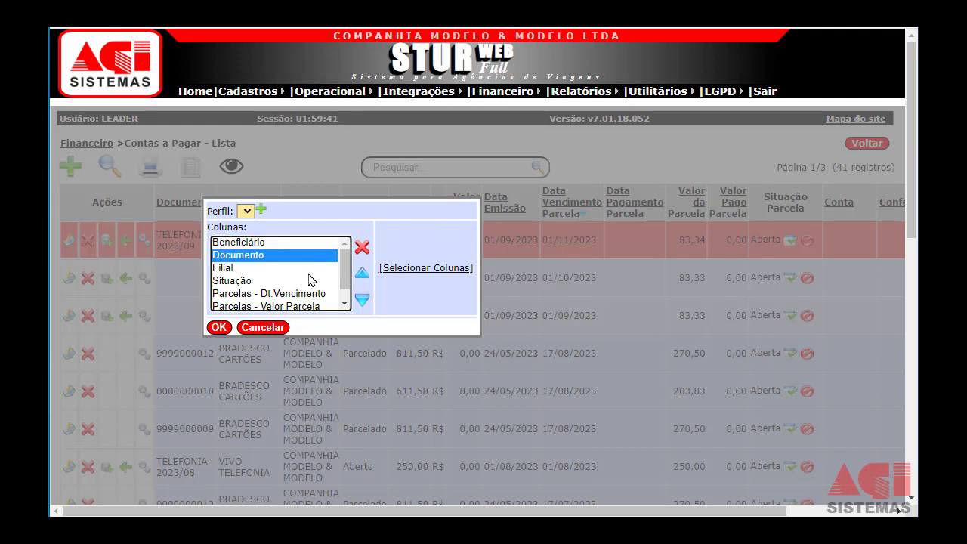
{"action": "left_click", "coordinate": [362, 300]}
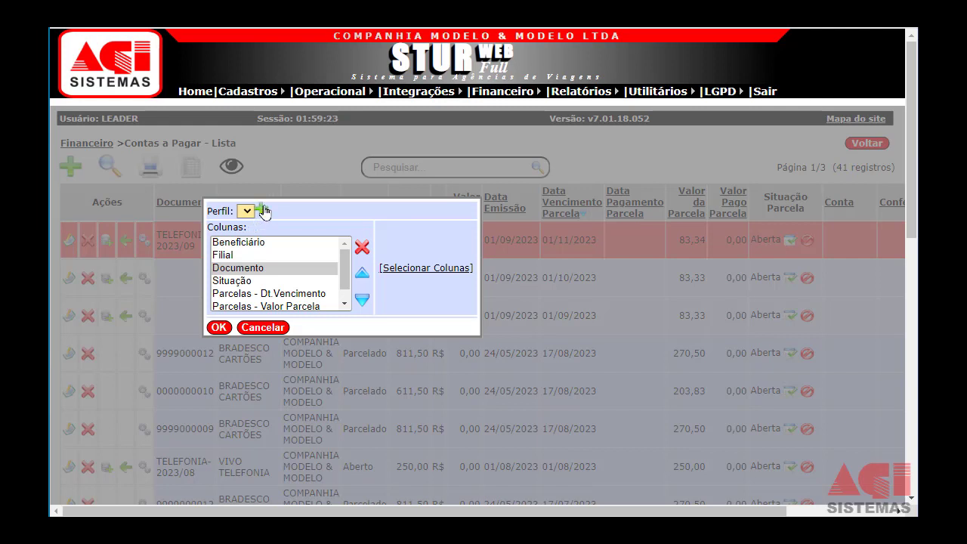
{"action": "left_click", "coordinate": [261, 211]}
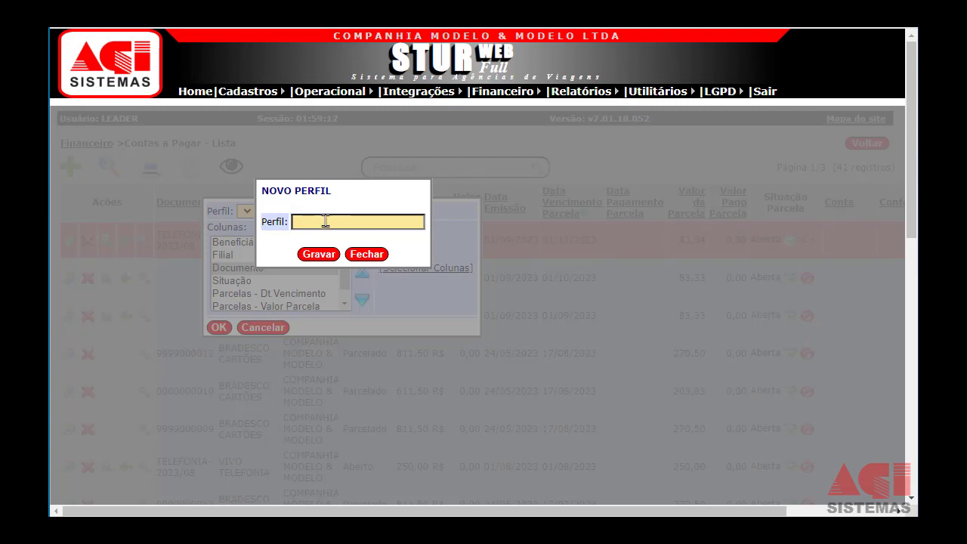
{"action": "left_click", "coordinate": [326, 221]}
{"action": "type", "text": "Y"}
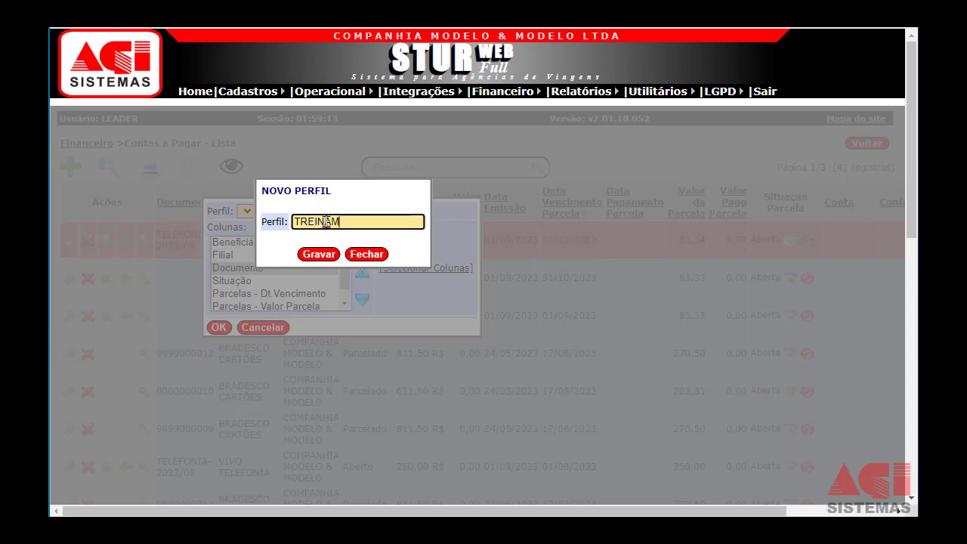
{"action": "type", "text": "REINAMENTO"}
{"action": "left_click", "coordinate": [330, 251]}
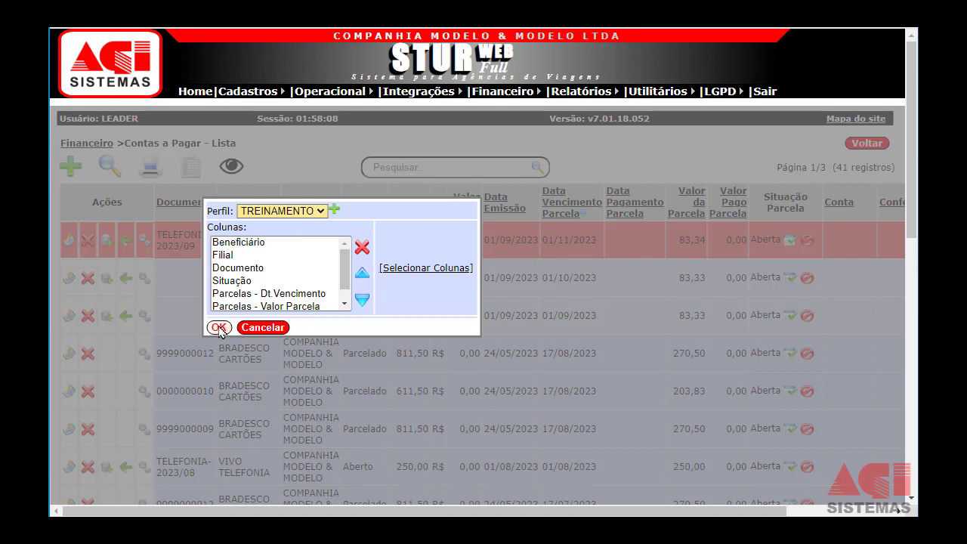
{"action": "left_click", "coordinate": [262, 327]}
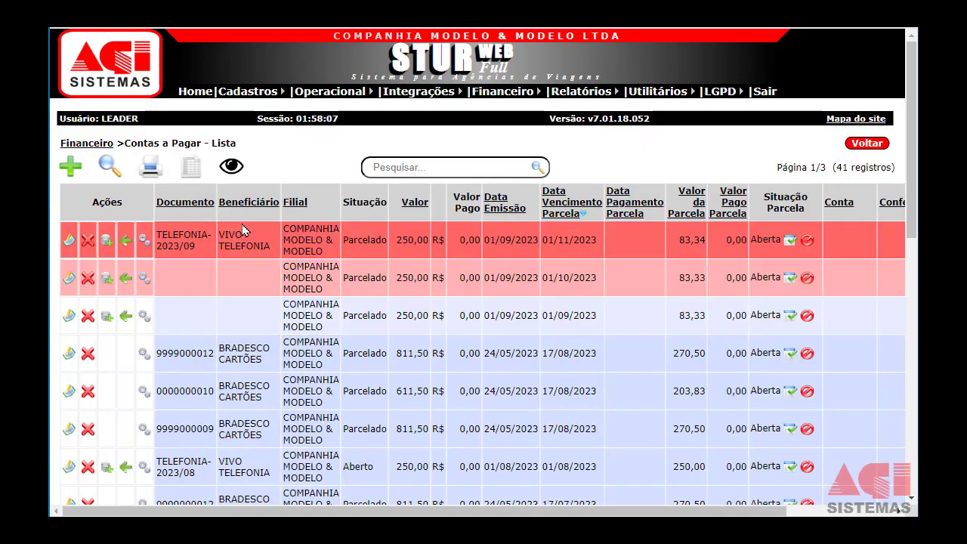
Add the Vendas columns to the payables list, review the sale details, and hide the column options
{"action": "left_click", "coordinate": [234, 174]}
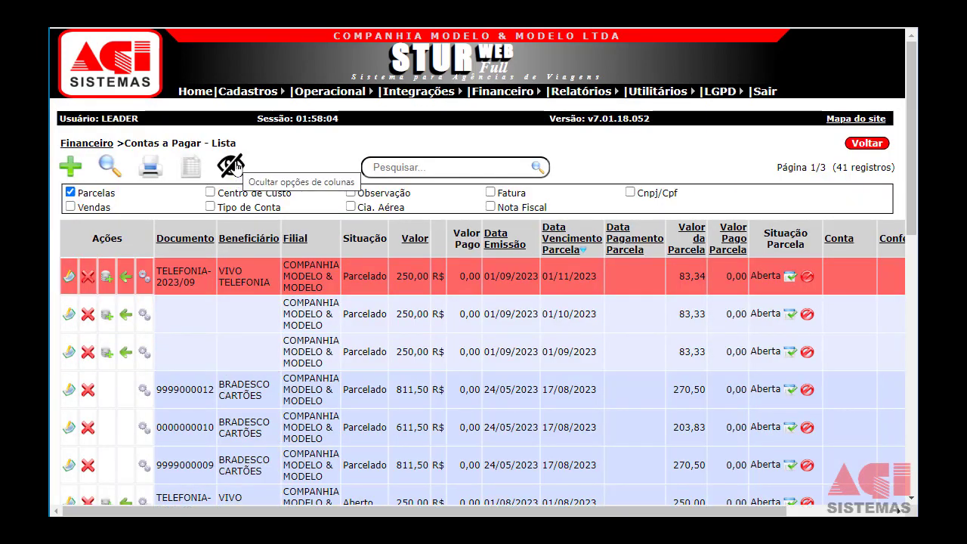
{"action": "left_click", "coordinate": [70, 206]}
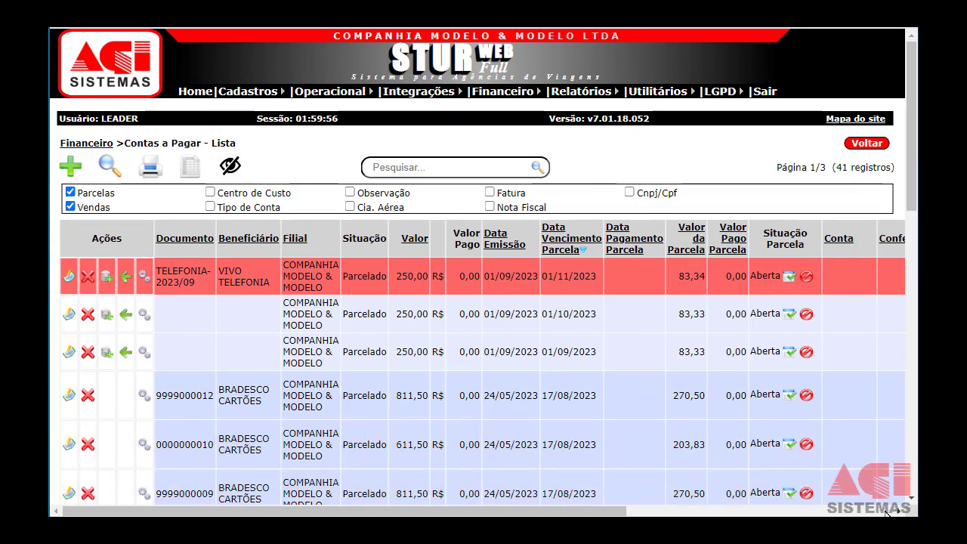
{"action": "scroll", "coordinate": [837, 484], "scroll_direction": "right", "scroll_amount": 5}
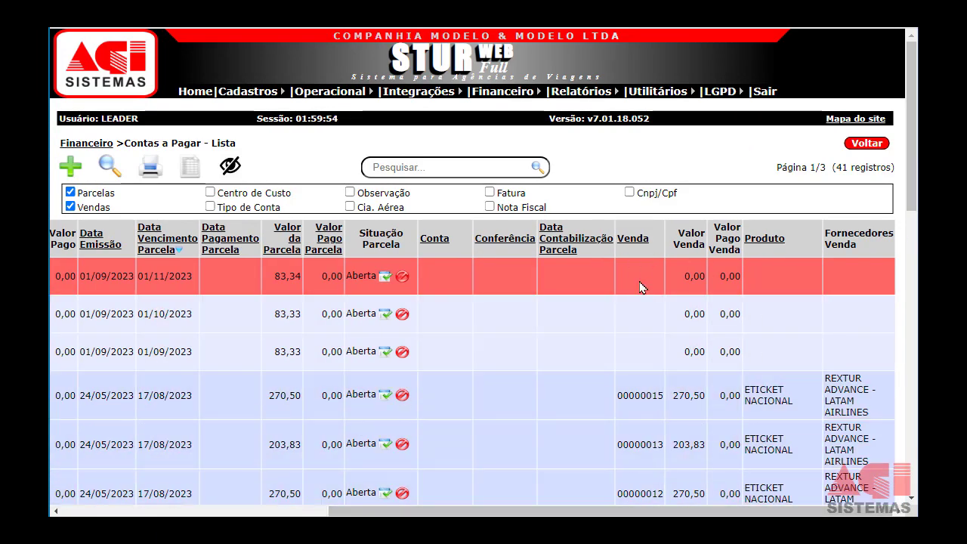
{"action": "scroll", "coordinate": [639, 331], "scroll_direction": "down", "scroll_amount": 1}
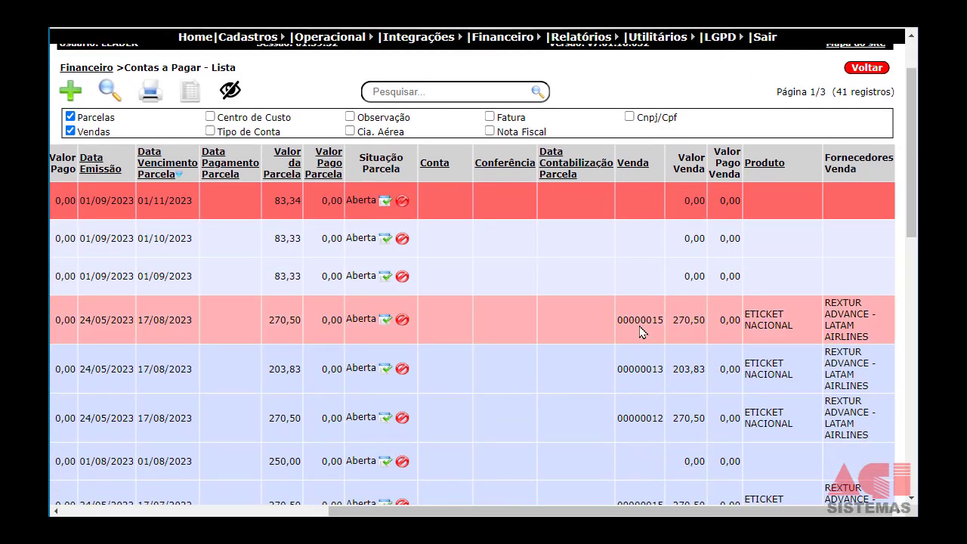
{"action": "left_click_drag", "start_coordinate": [634, 513], "coordinate": [361, 512]}
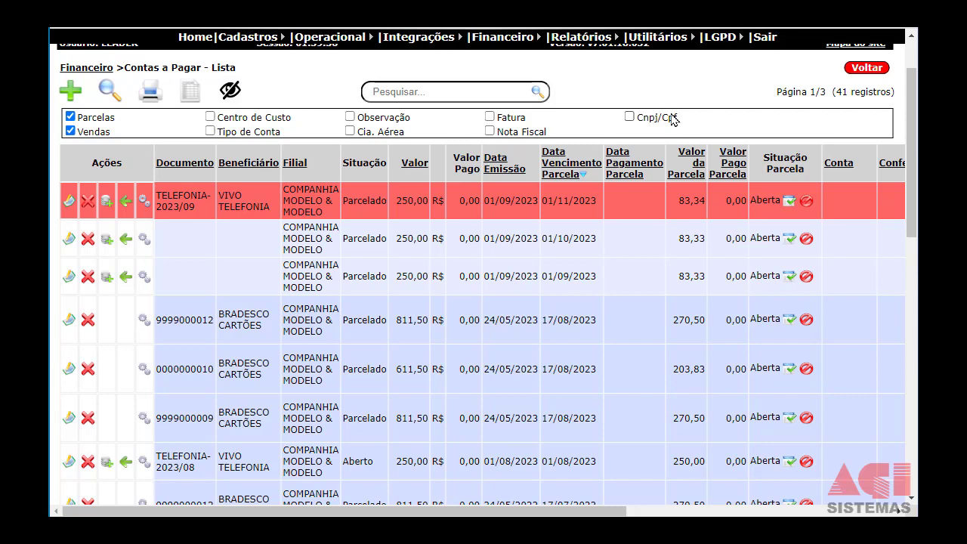
{"action": "left_click", "coordinate": [231, 90]}
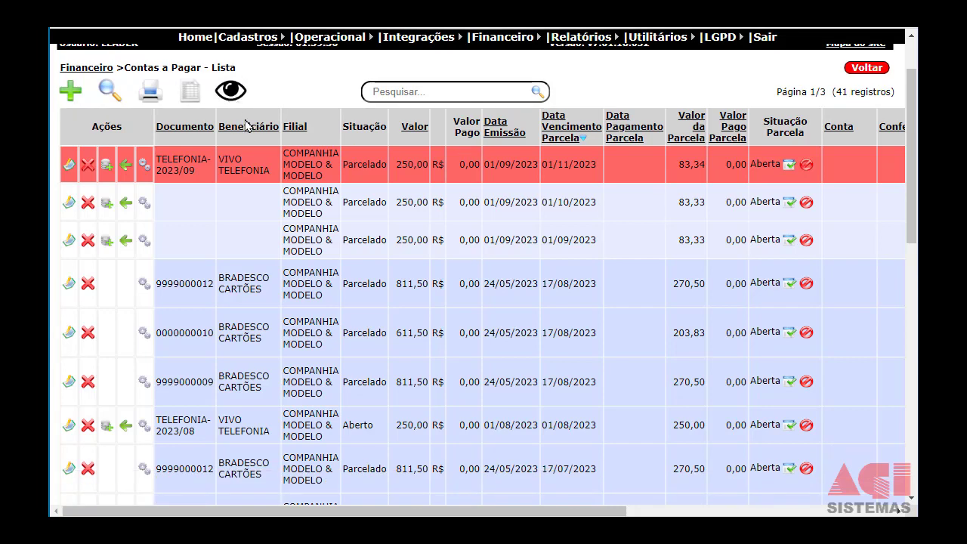
Open the Contas a Receber list and check which optional column groups it offers
{"action": "scroll", "coordinate": [246, 124], "scroll_direction": "up", "scroll_amount": 1}
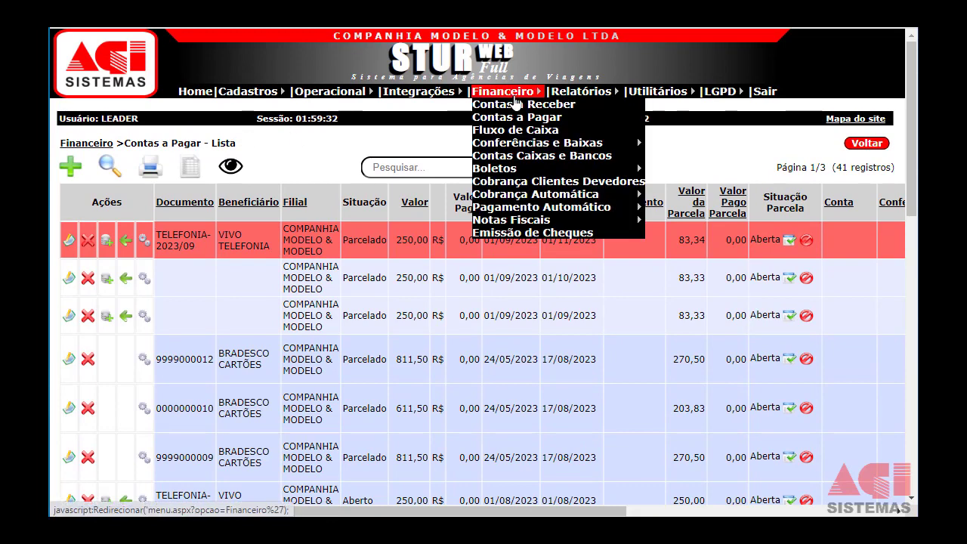
{"action": "left_click", "coordinate": [515, 105]}
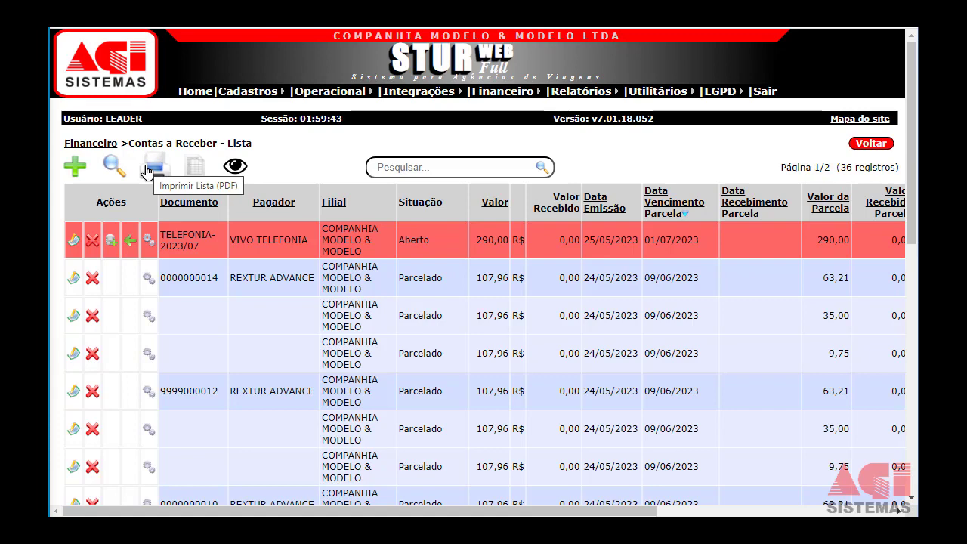
{"action": "left_click", "coordinate": [226, 169]}
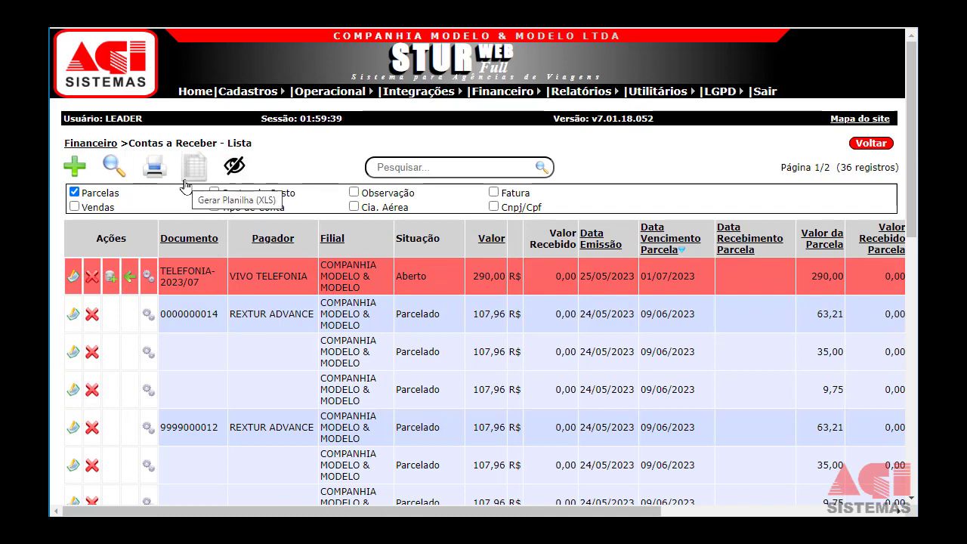
{"action": "left_click", "coordinate": [234, 165]}
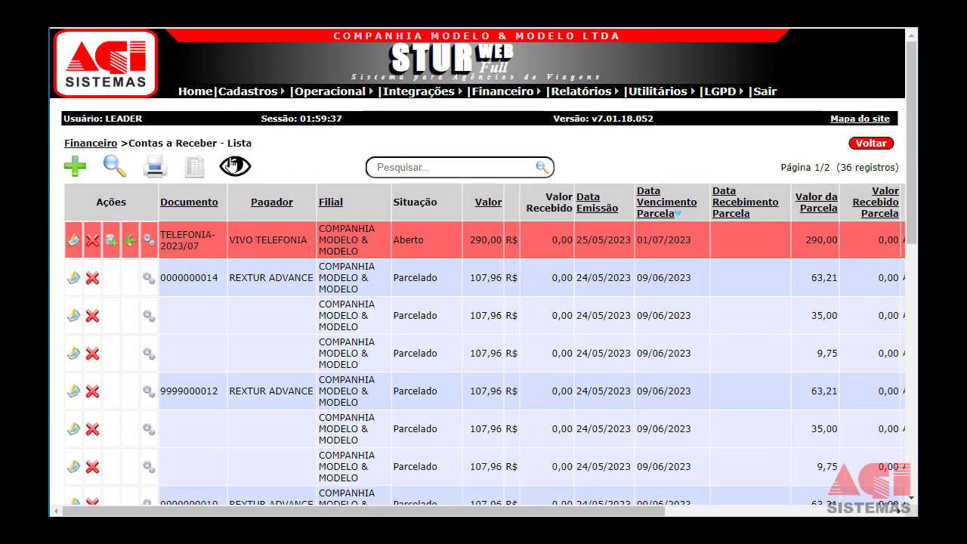
Review the edit form of the VIVO TELEFONIA receivable TELEFONIA-2023/07 and return to the receivables list
{"action": "left_click", "coordinate": [72, 242]}
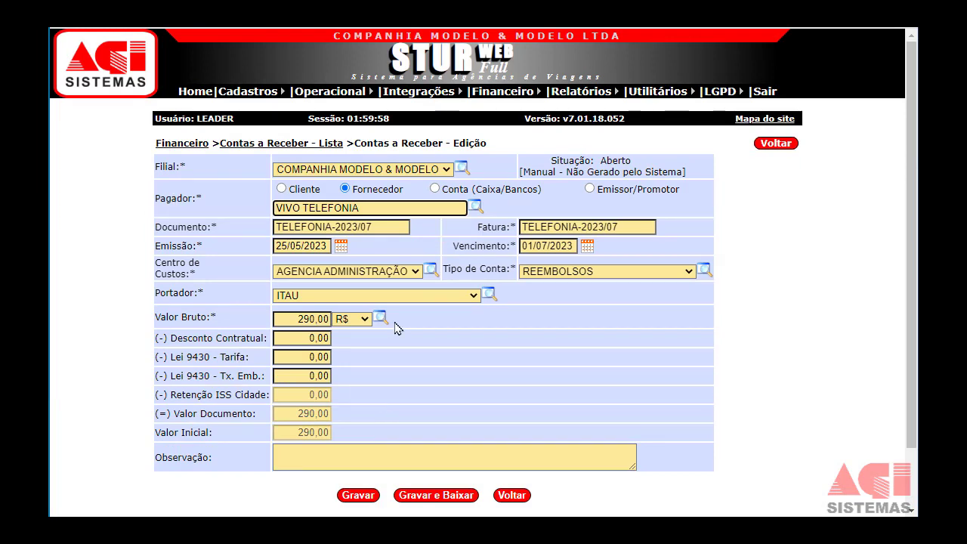
{"action": "left_click", "coordinate": [366, 495]}
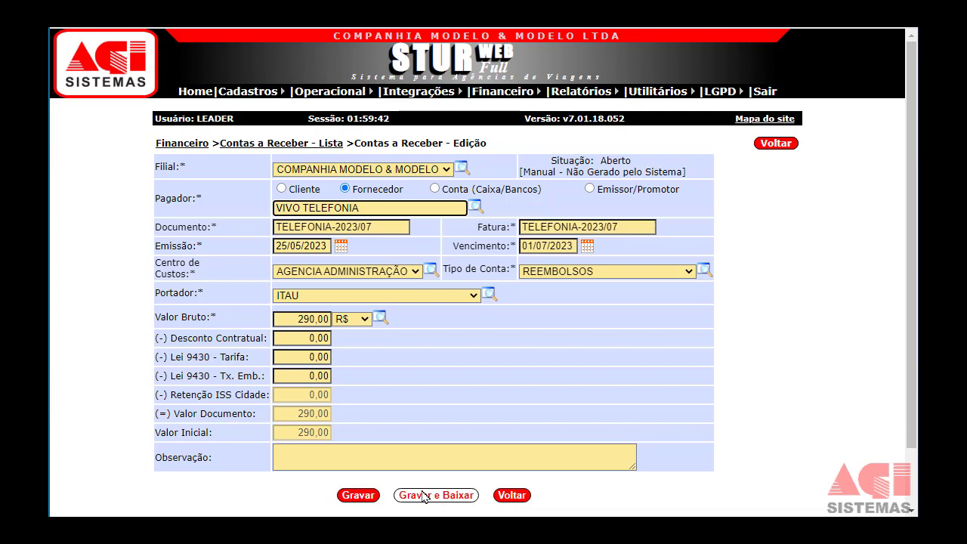
{"action": "left_click", "coordinate": [513, 495]}
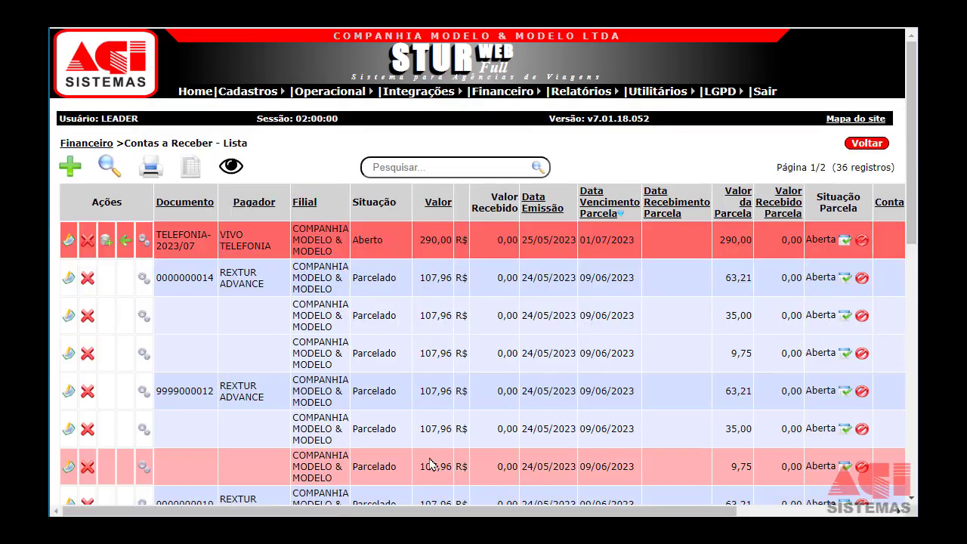
Sort the receivables list by Documento and search it for document FT00000008
{"action": "scroll", "coordinate": [382, 438], "scroll_direction": "down", "scroll_amount": 1}
{"action": "scroll", "coordinate": [382, 439], "scroll_direction": "up", "scroll_amount": 2}
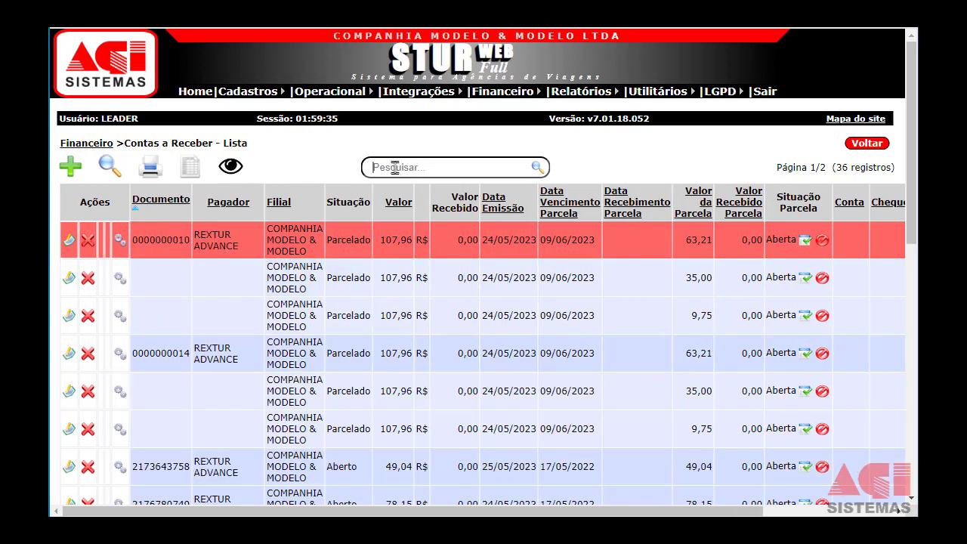
{"action": "left_click", "coordinate": [394, 167]}
{"action": "type", "text": "FT00000008"}
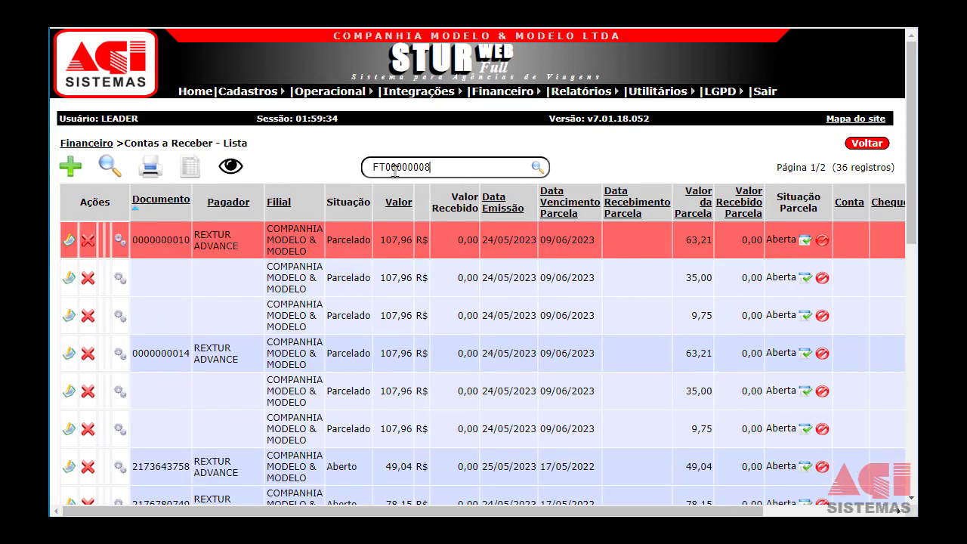
{"action": "left_click", "coordinate": [173, 207]}
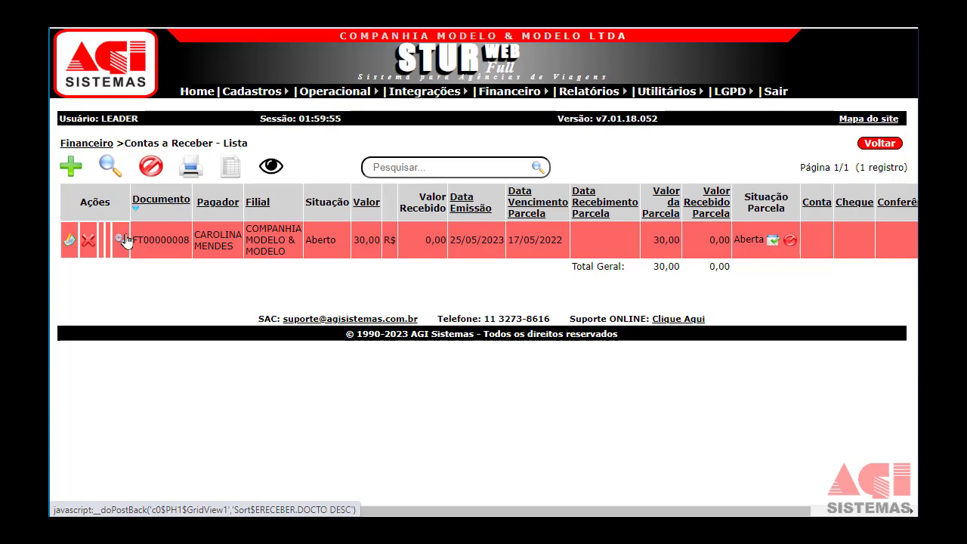
Review the edit form of FT00000008 and its installment receipt form, including the available credit accounts, without saving anything
{"action": "left_click", "coordinate": [70, 240]}
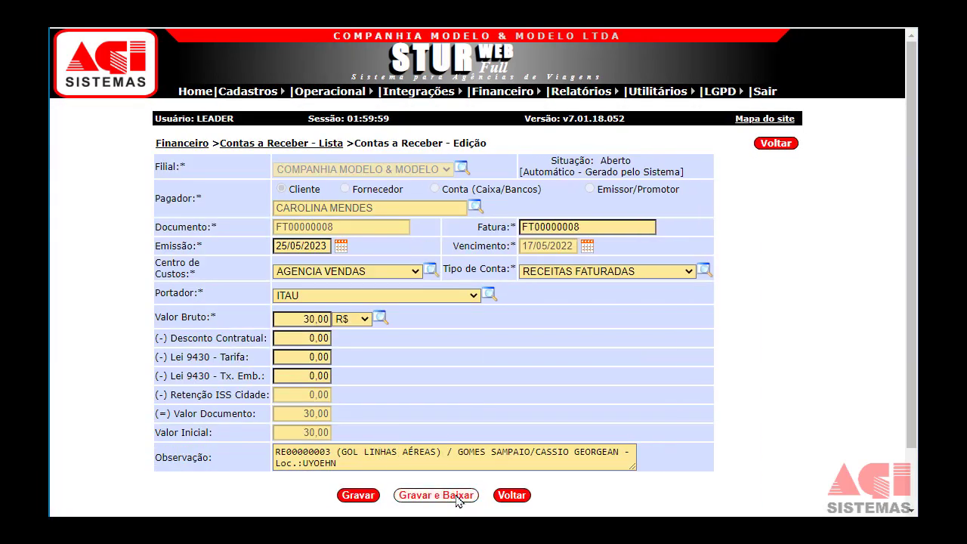
{"action": "left_click", "coordinate": [510, 497]}
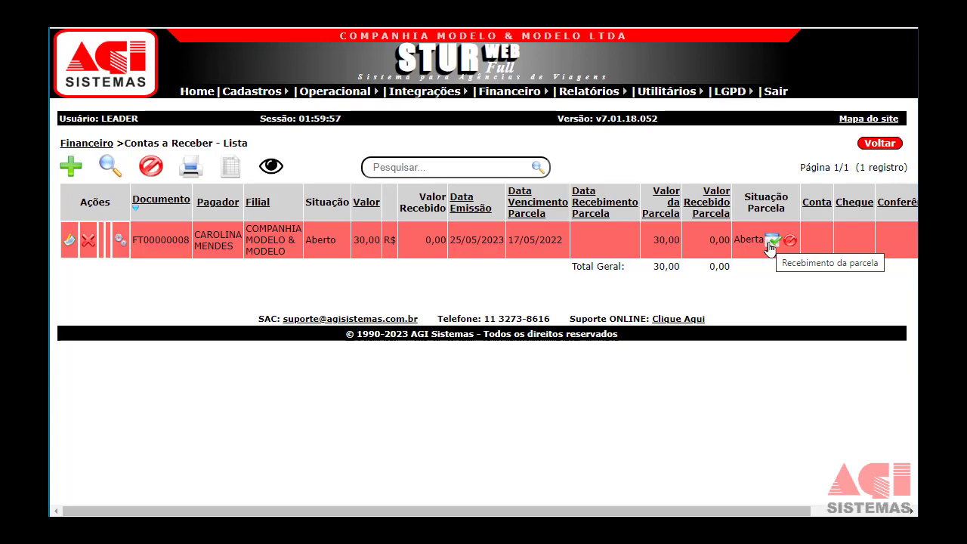
{"action": "left_click", "coordinate": [770, 243]}
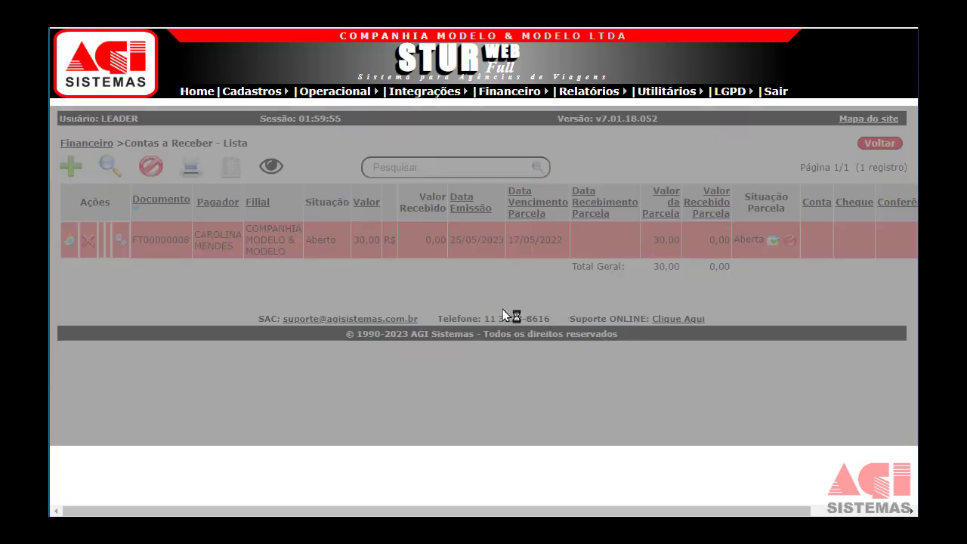
{"action": "scroll", "coordinate": [516, 317], "scroll_direction": "down", "scroll_amount": 1}
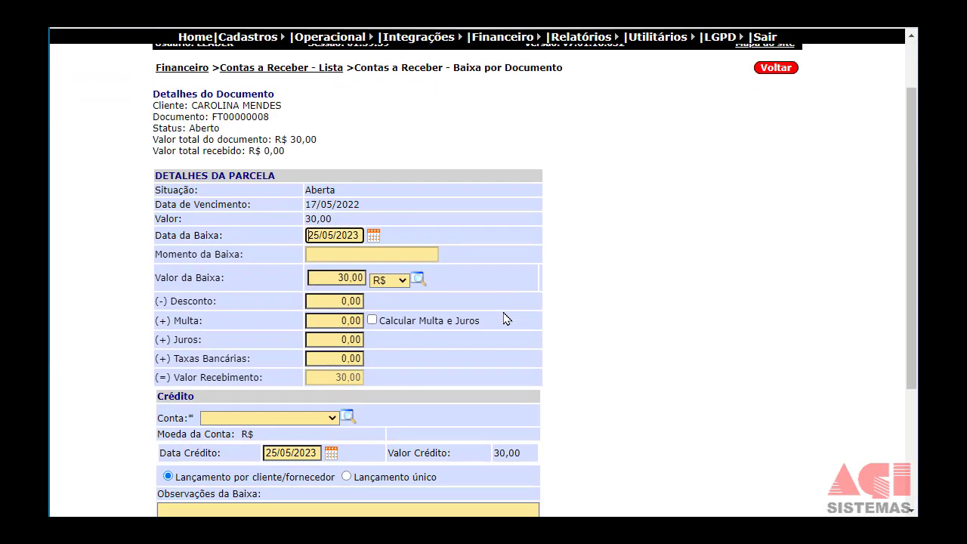
{"action": "scroll", "coordinate": [382, 378], "scroll_direction": "down", "scroll_amount": 1}
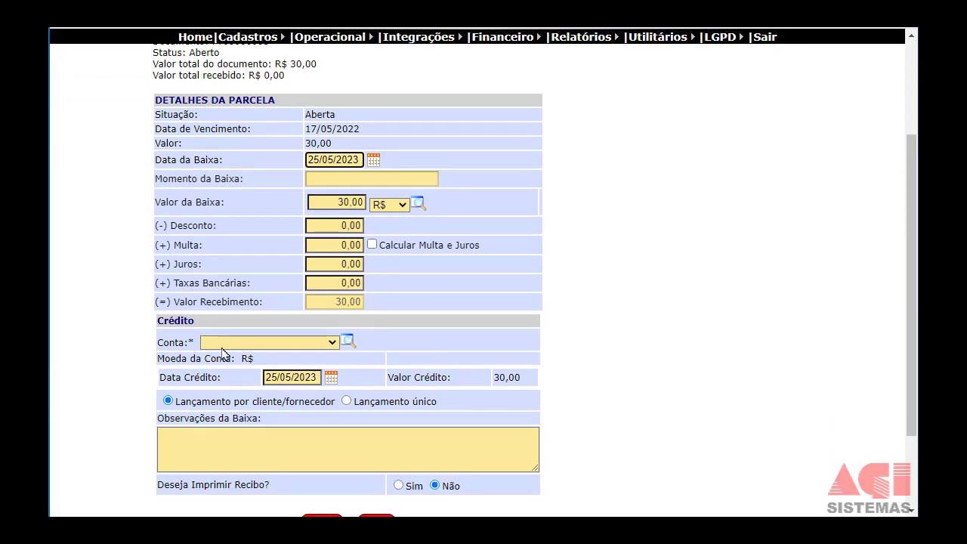
{"action": "left_click", "coordinate": [330, 343]}
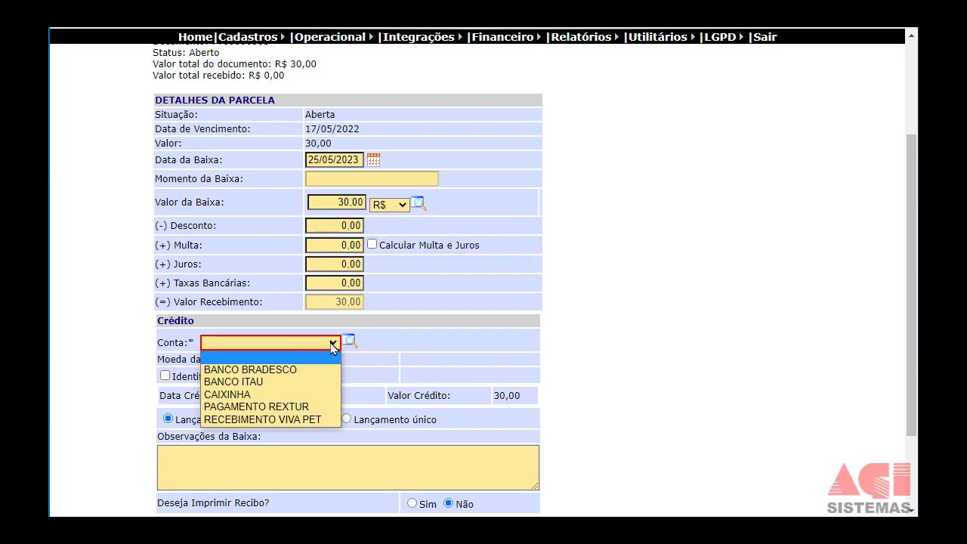
{"action": "scroll", "coordinate": [755, 189], "scroll_direction": "up", "scroll_amount": 3}
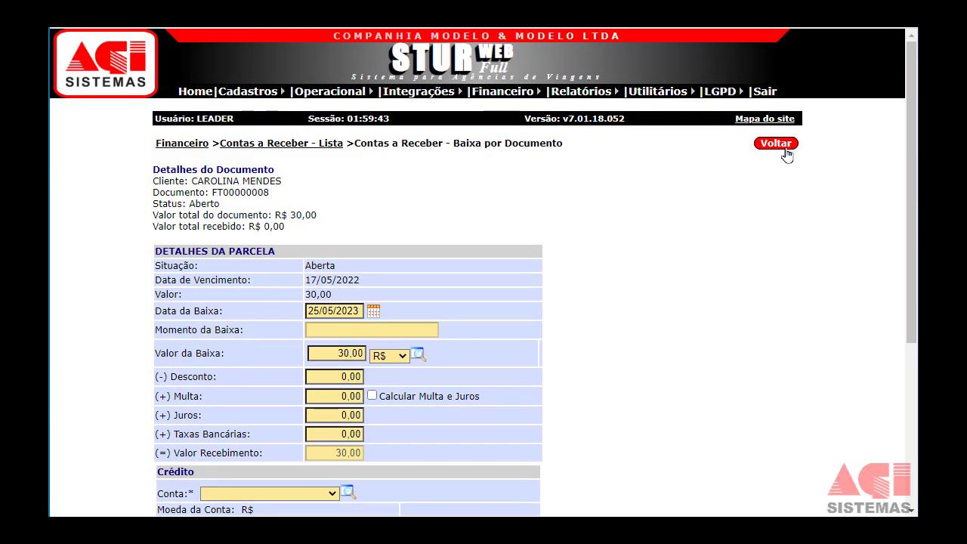
{"action": "left_click", "coordinate": [787, 153]}
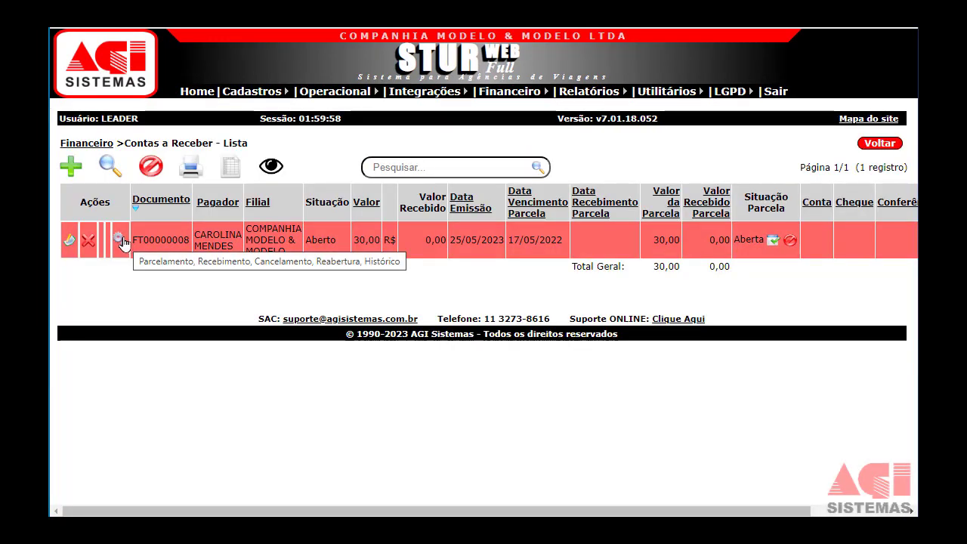
Split receivable FT00000008 into 3 monthly installments of 10,00 starting 17/05/2022, save the split and return to the receivables list
{"action": "left_click", "coordinate": [119, 241]}
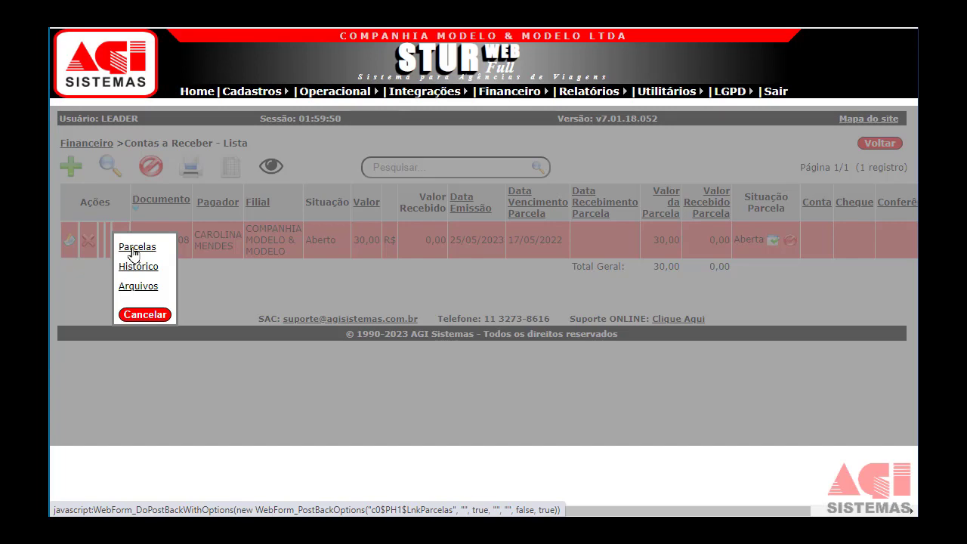
{"action": "left_click", "coordinate": [133, 251]}
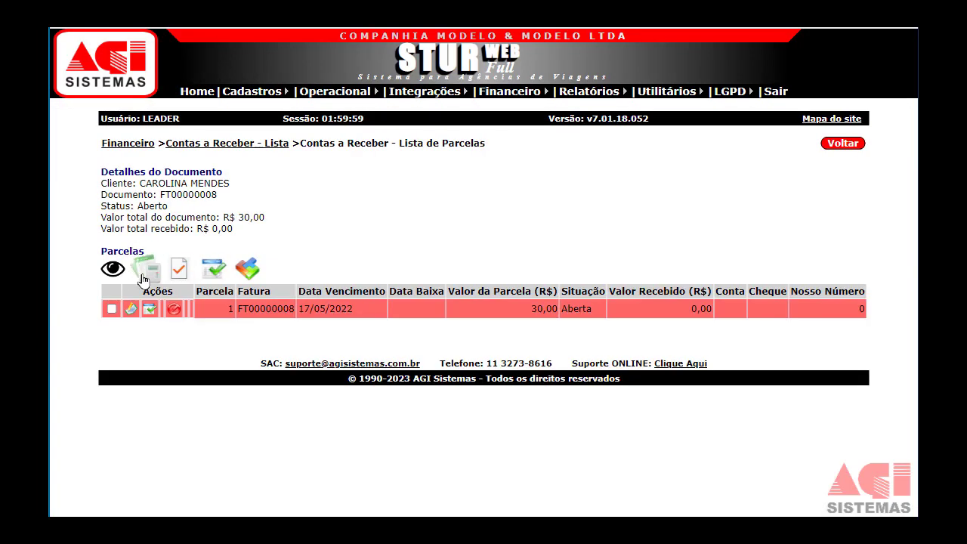
{"action": "left_click", "coordinate": [147, 273]}
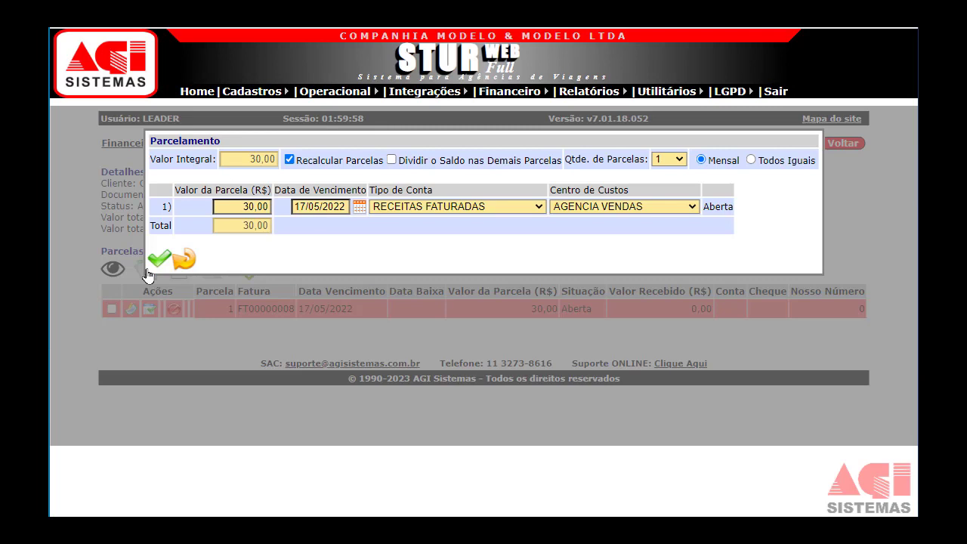
{"action": "left_click", "coordinate": [663, 165]}
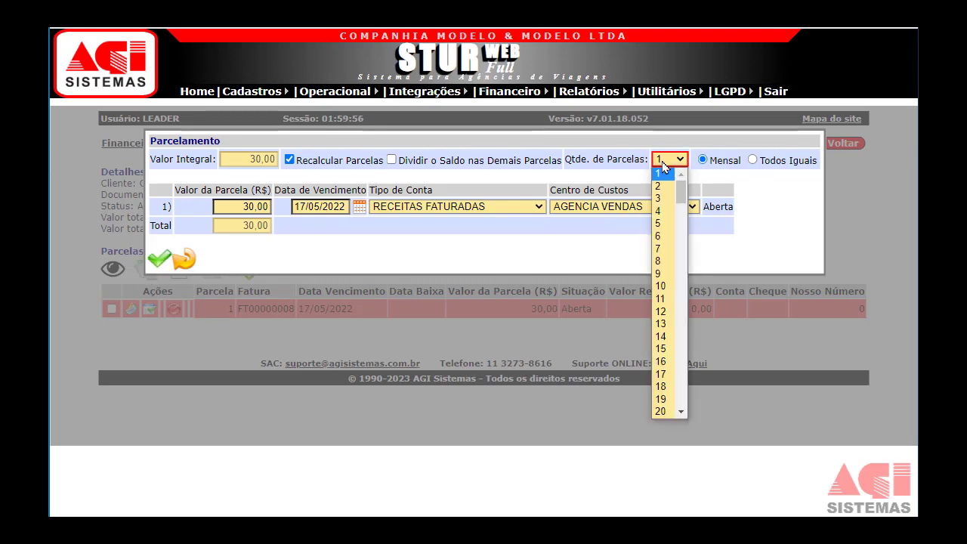
{"action": "left_click", "coordinate": [668, 201]}
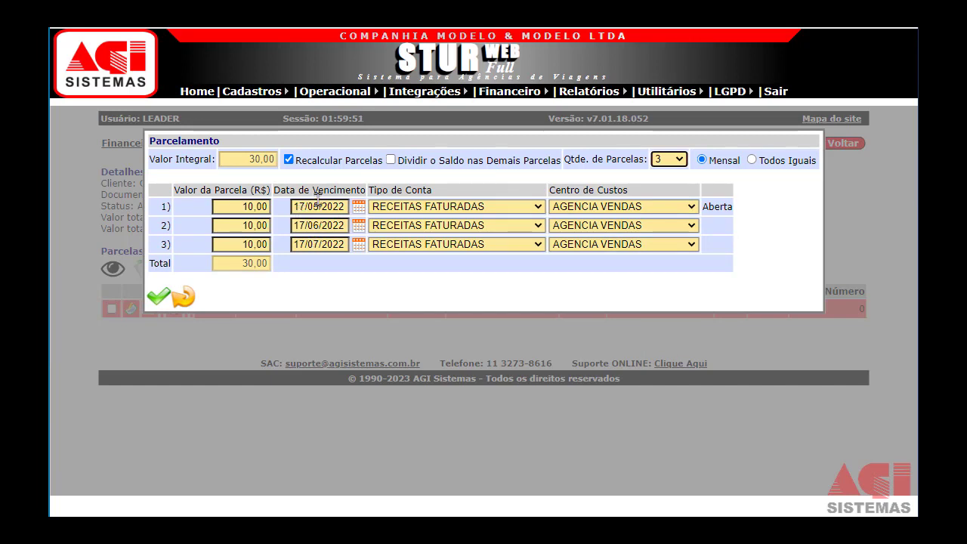
{"action": "left_click_drag", "start_coordinate": [237, 206], "coordinate": [271, 207]}
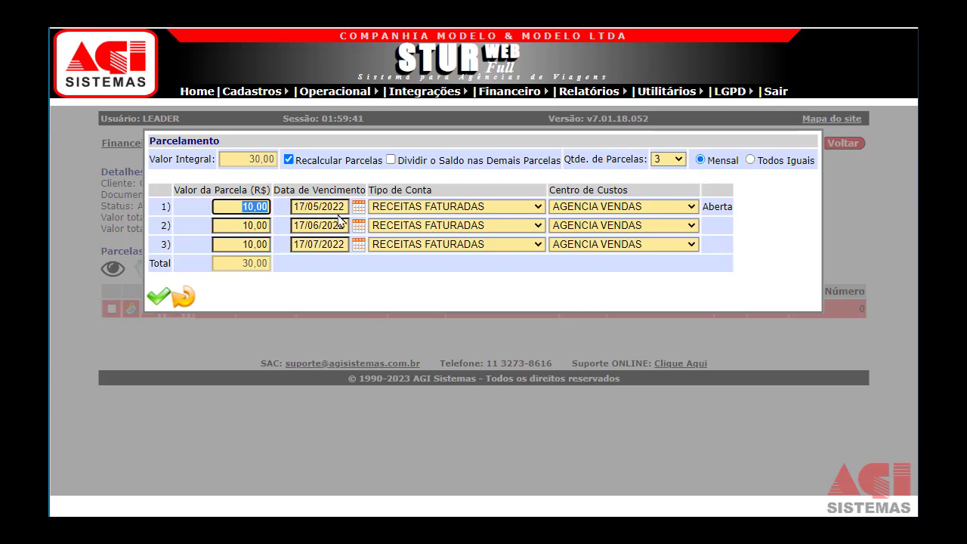
{"action": "left_click", "coordinate": [157, 299]}
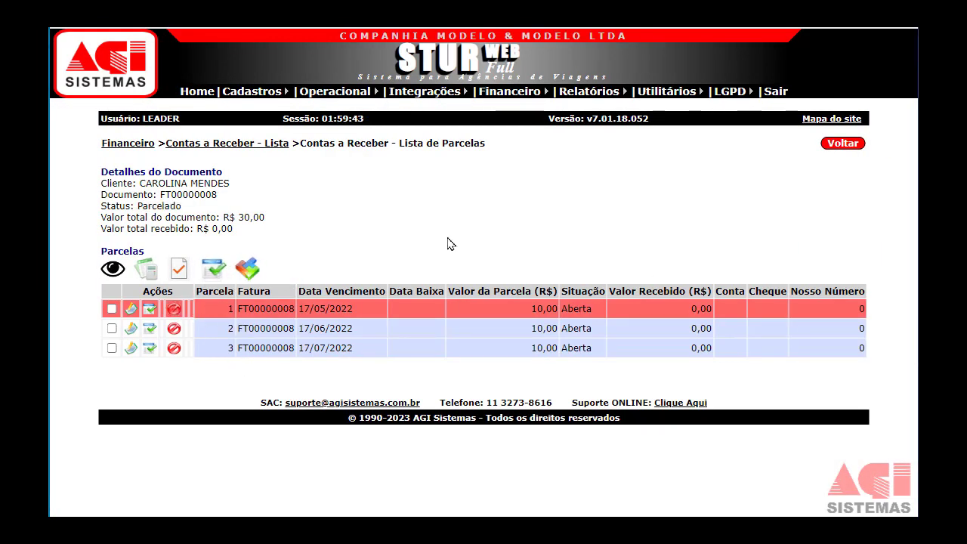
{"action": "left_click", "coordinate": [858, 146]}
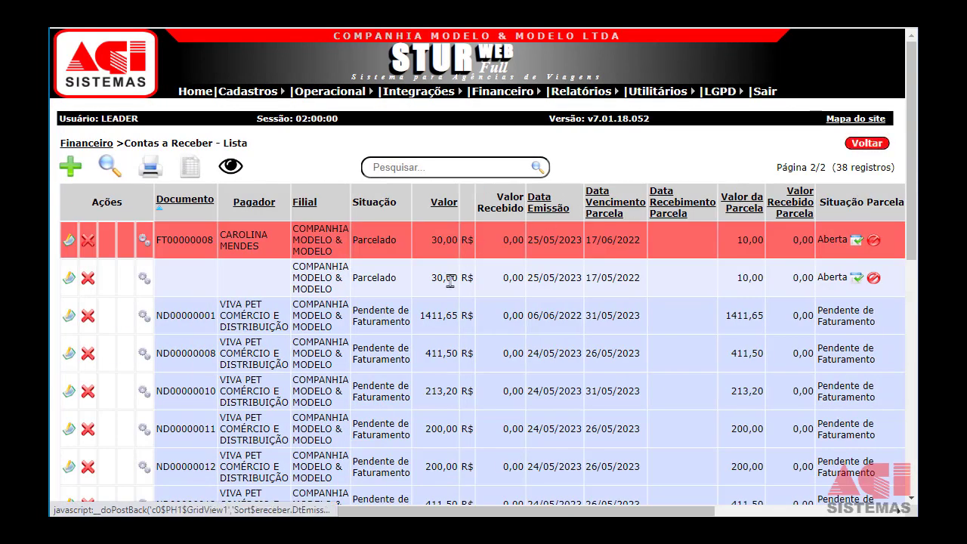
Search the receivables list for document FT00000001 and sort it by Documento
{"action": "left_click", "coordinate": [390, 167]}
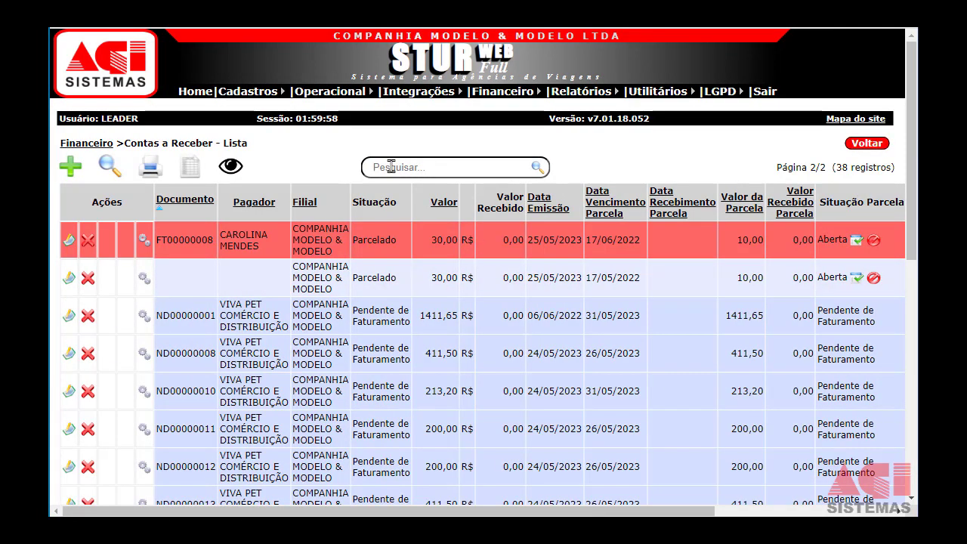
{"action": "type", "text": "FT00000008"}
{"action": "key", "text": "BackSpace"}
{"action": "type", "text": "1"}
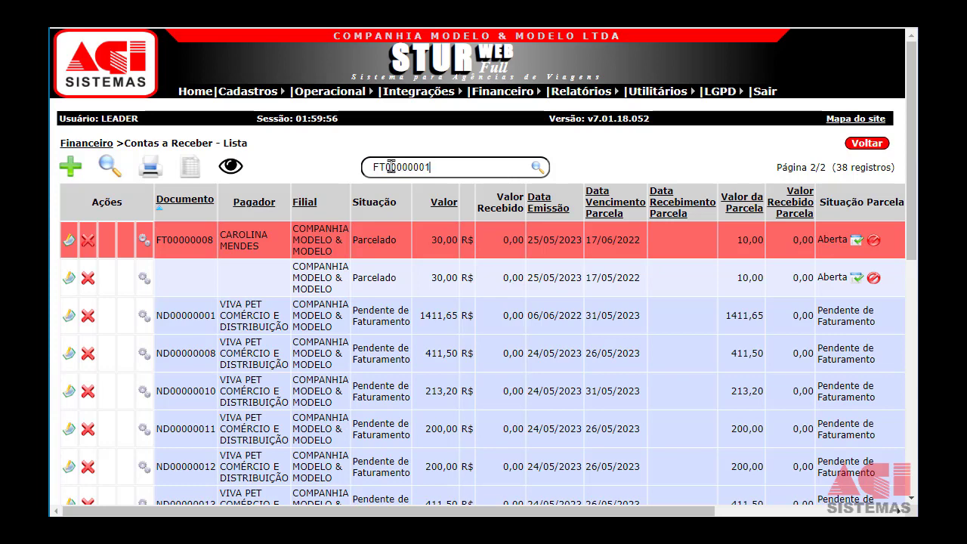
{"action": "left_click", "coordinate": [195, 201]}
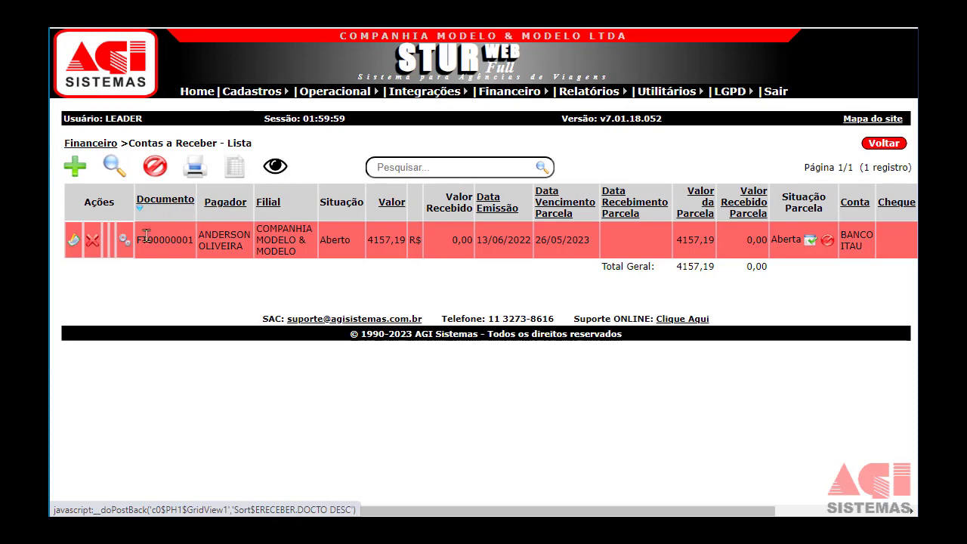
Check the installment quantities allowed in the Parcelamento form of FT00000001 and the record's other options, without changing anything
{"action": "left_click", "coordinate": [130, 243]}
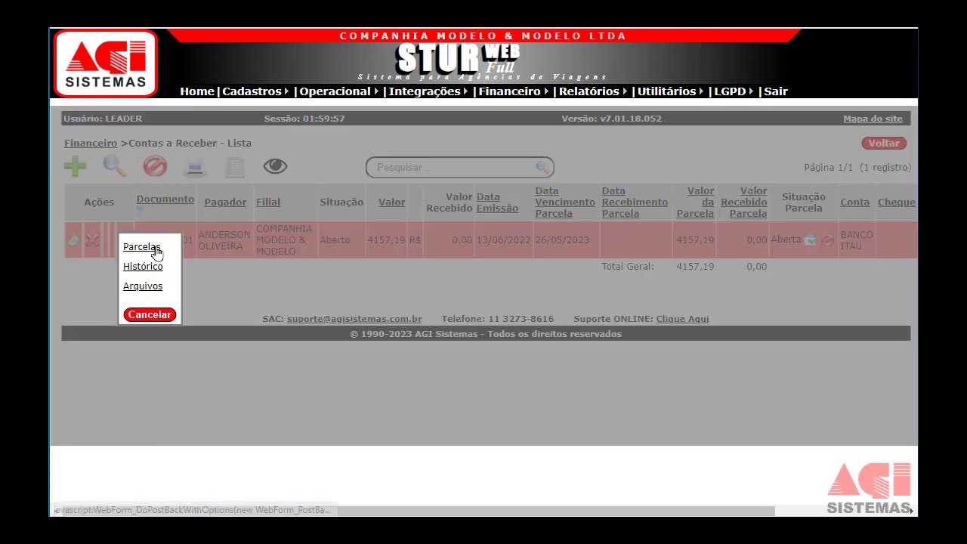
{"action": "left_click", "coordinate": [156, 251]}
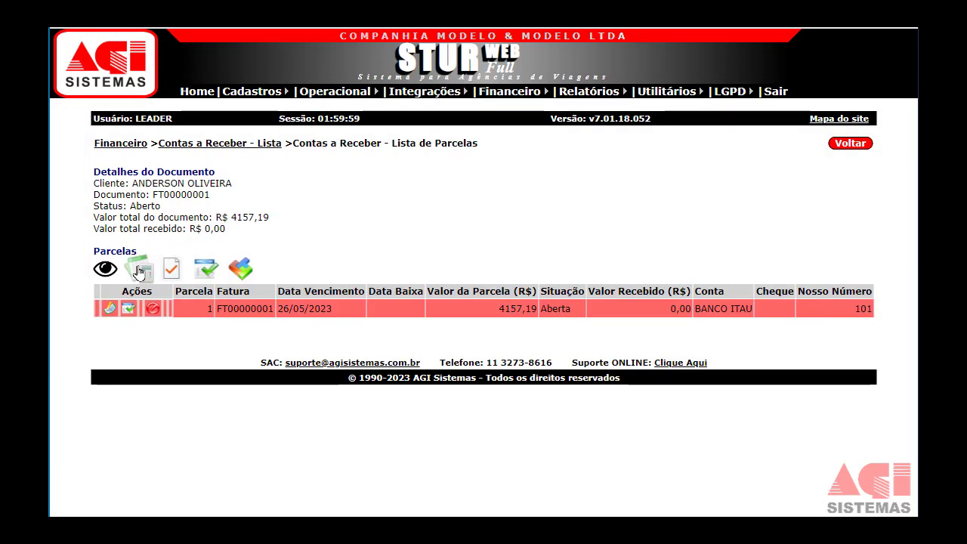
{"action": "left_click", "coordinate": [139, 268]}
{"action": "left_click", "coordinate": [675, 162]}
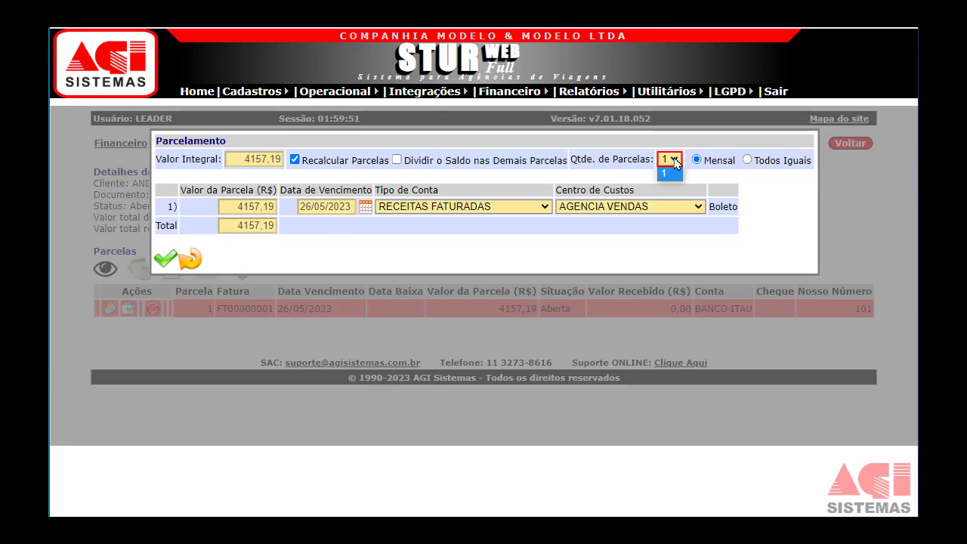
{"action": "mouse_move", "coordinate": [514, 94]}
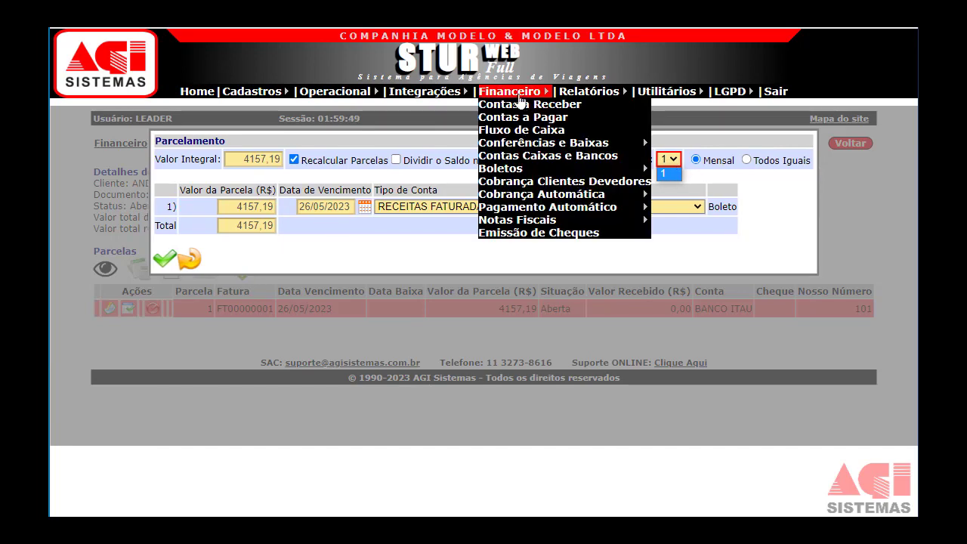
{"action": "mouse_move", "coordinate": [646, 168]}
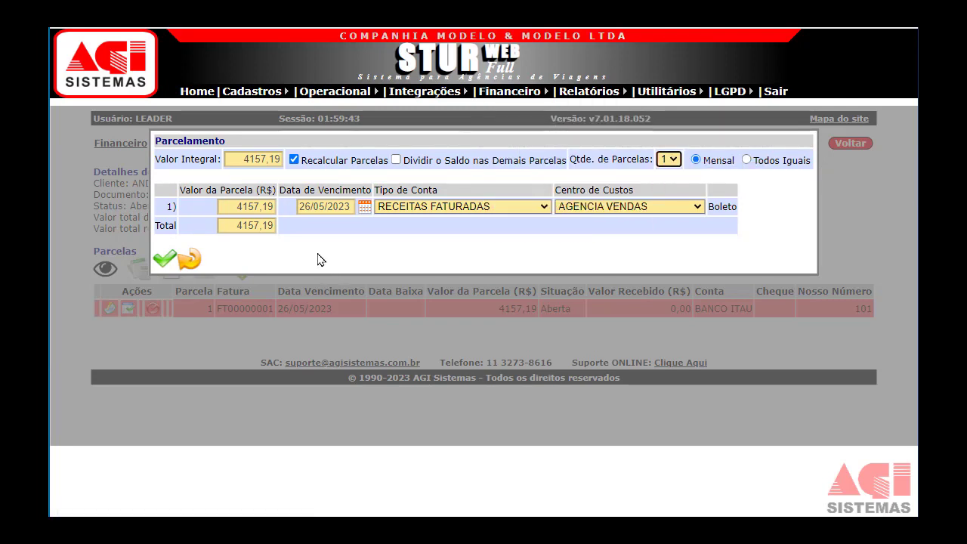
{"action": "left_click", "coordinate": [193, 266]}
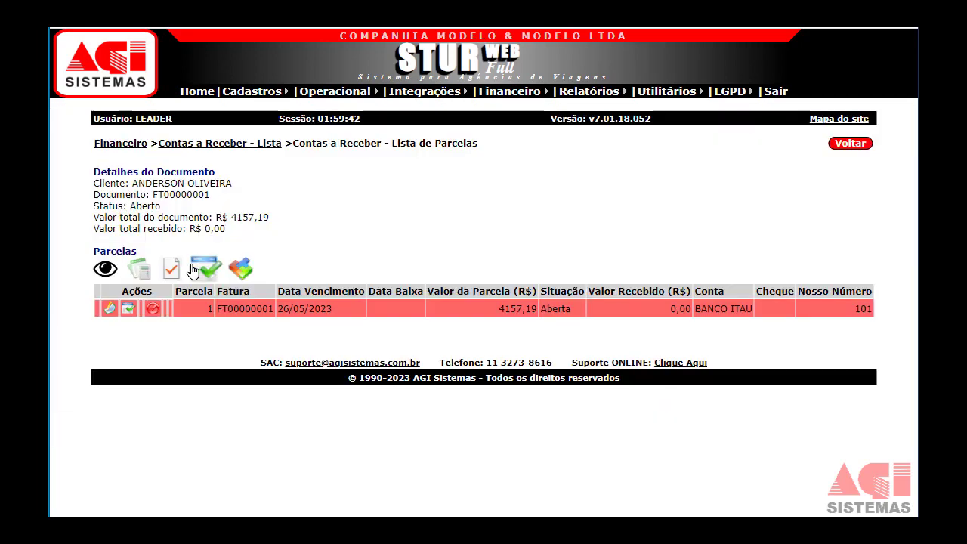
{"action": "left_click", "coordinate": [141, 272]}
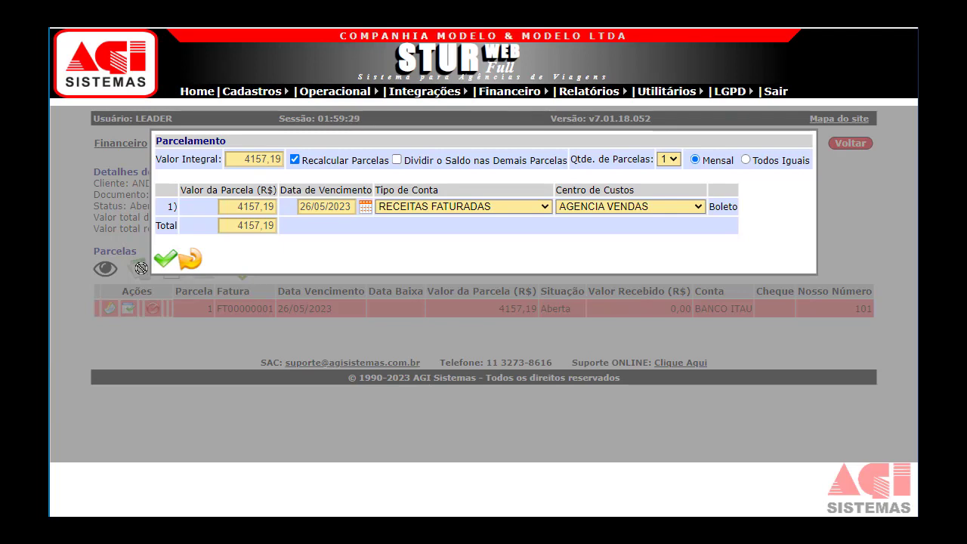
{"action": "left_click", "coordinate": [190, 259]}
{"action": "left_click", "coordinate": [848, 143]}
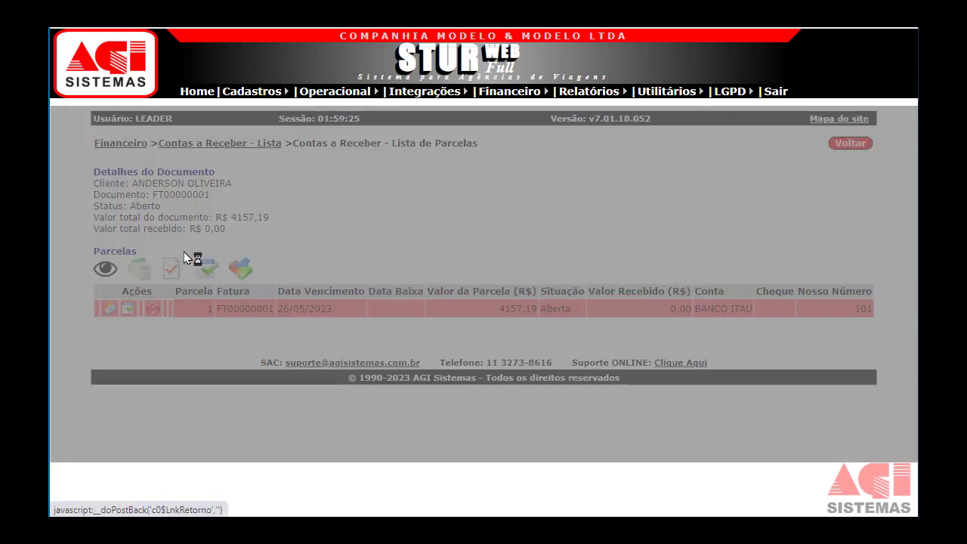
{"action": "left_click", "coordinate": [121, 244]}
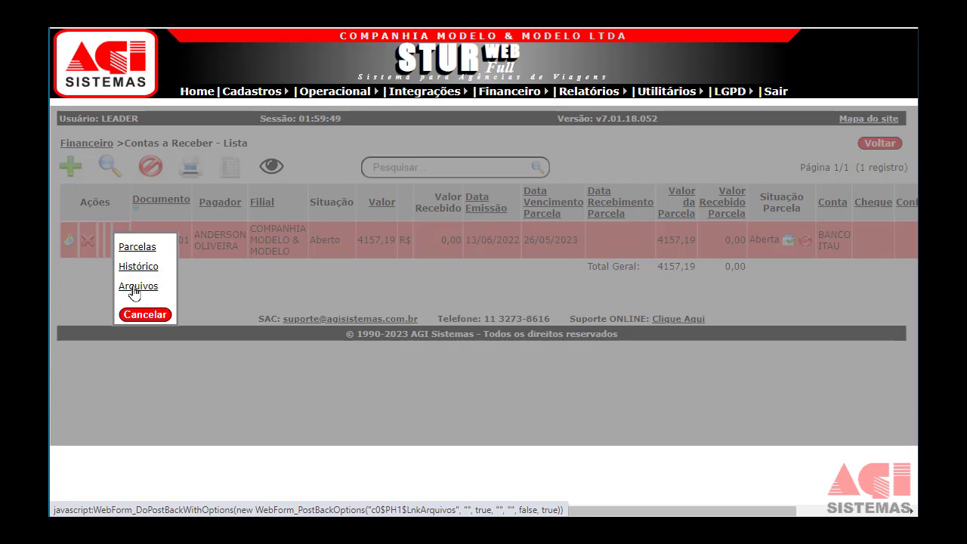
{"action": "left_click", "coordinate": [145, 314]}
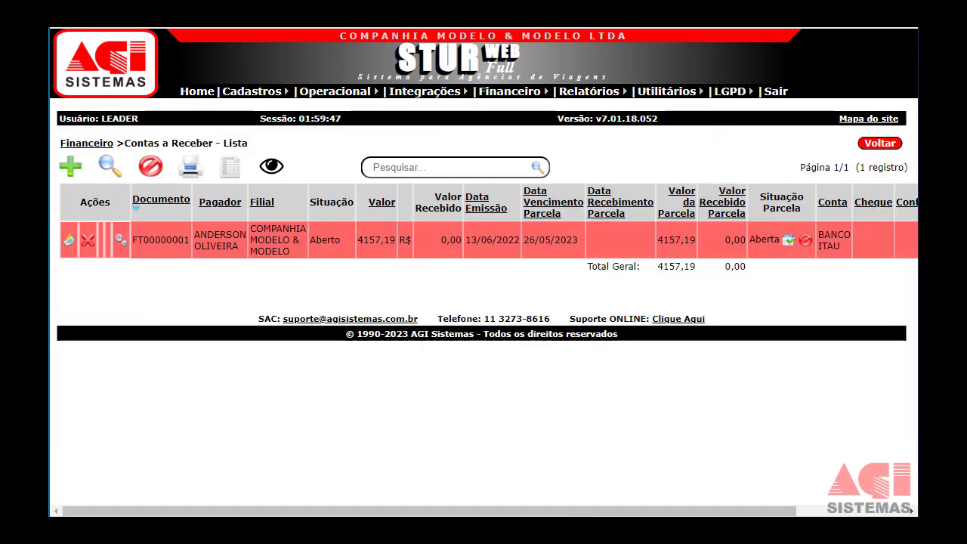
Clear the search filter and examine the copy and Contas a Pagar counterpart actions of the TELEFONIA-2023/07 receivable
{"action": "left_click", "coordinate": [150, 167]}
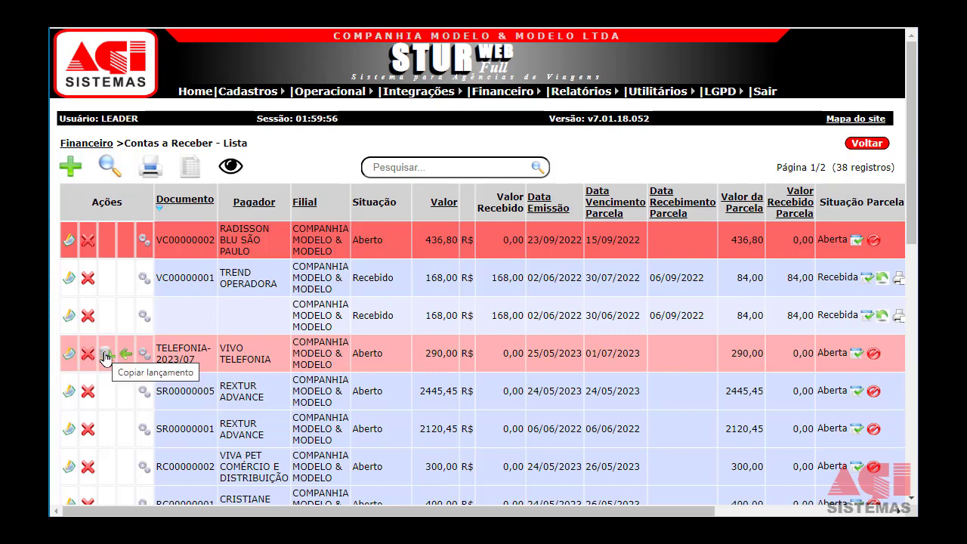
{"action": "scroll", "coordinate": [106, 357], "scroll_direction": "down", "scroll_amount": 2}
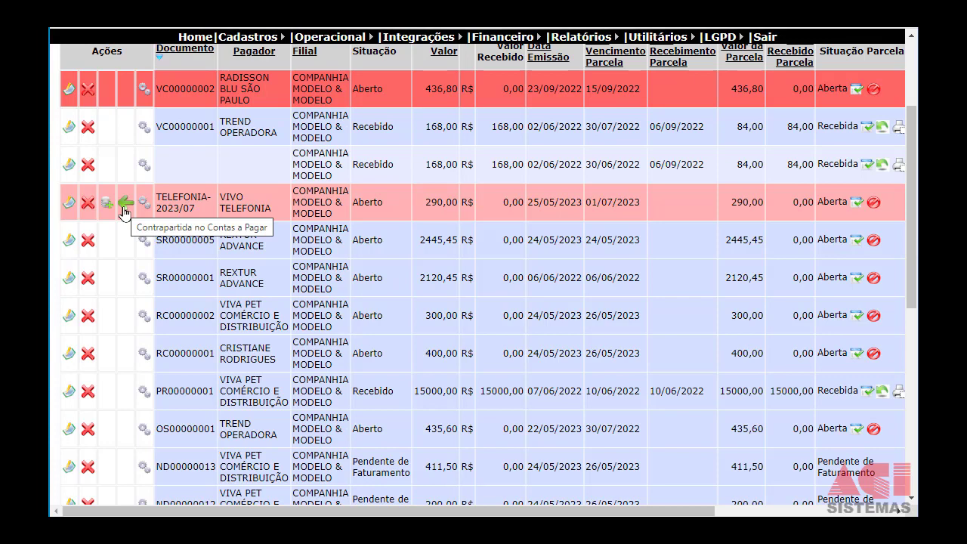
{"action": "scroll", "coordinate": [121, 212], "scroll_direction": "up", "scroll_amount": 1}
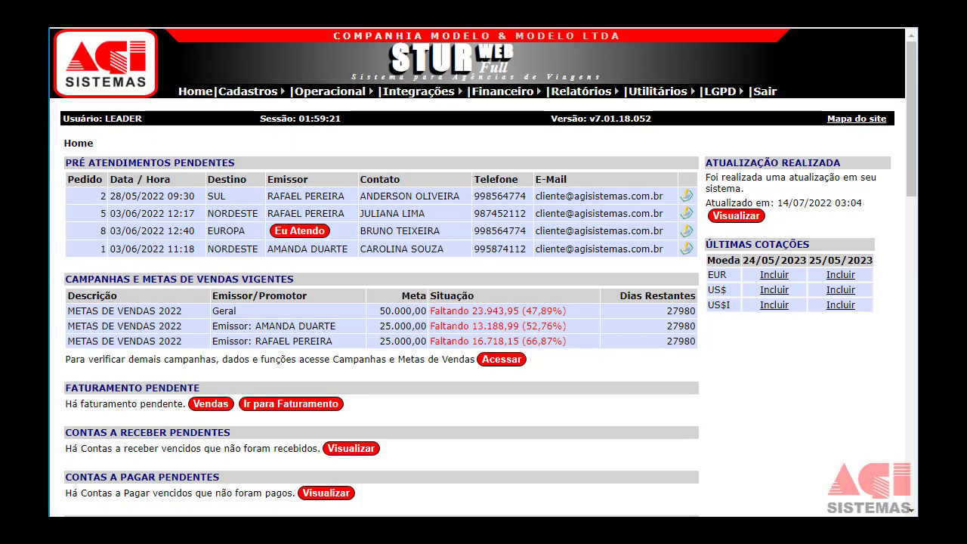
Open the Fluxo de Caixa filter and review its branch, display, client, supplier, account and due-date options
{"action": "mouse_move", "coordinate": [522, 92]}
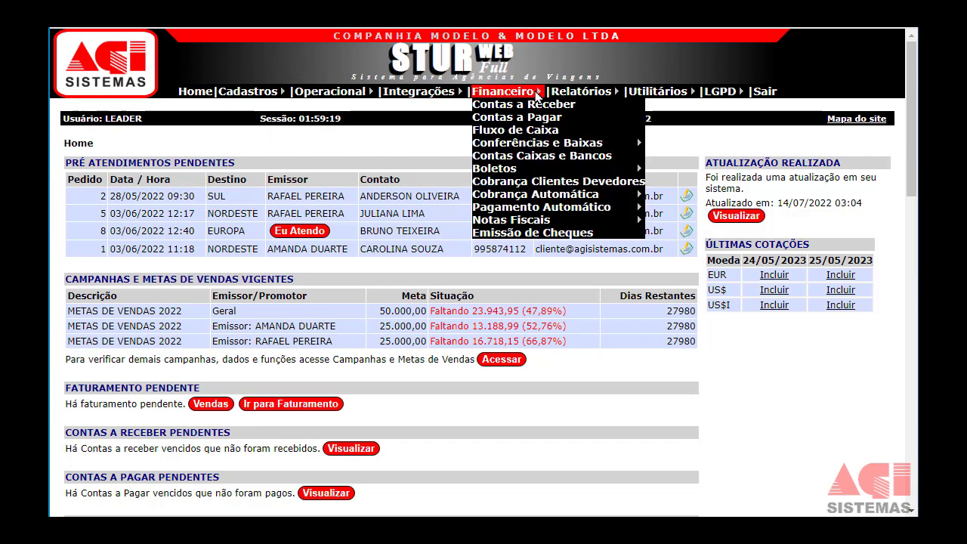
{"action": "left_click", "coordinate": [525, 132]}
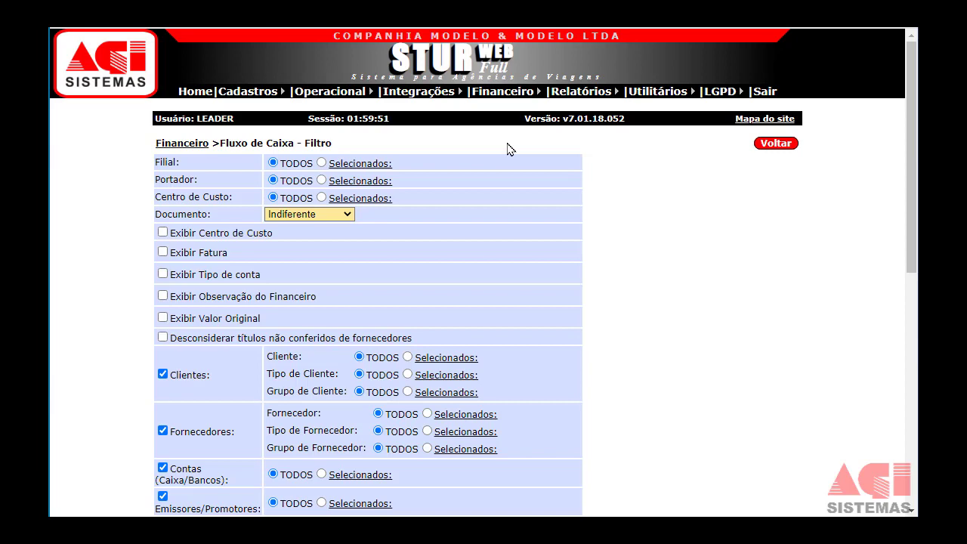
{"action": "scroll", "coordinate": [549, 229], "scroll_direction": "down", "scroll_amount": 2}
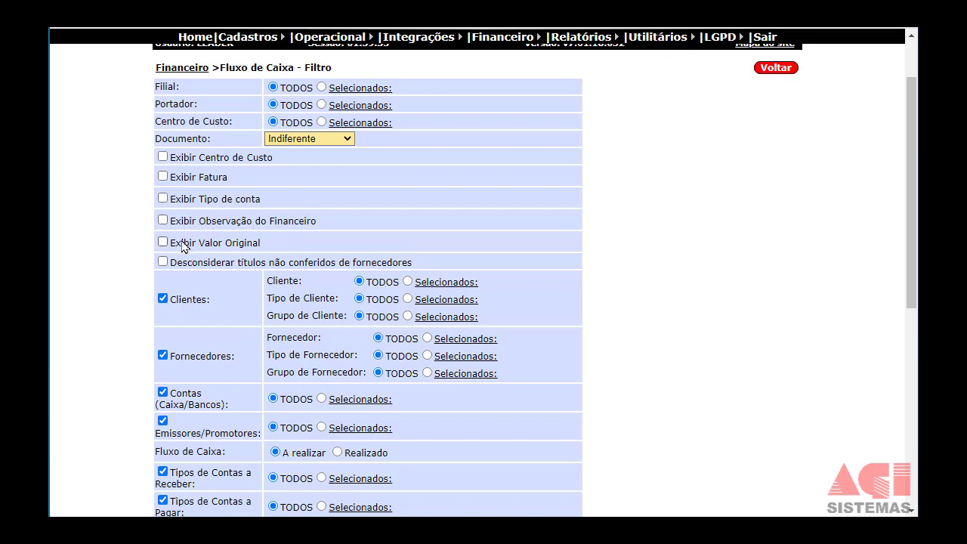
{"action": "scroll", "coordinate": [313, 279], "scroll_direction": "down", "scroll_amount": 1}
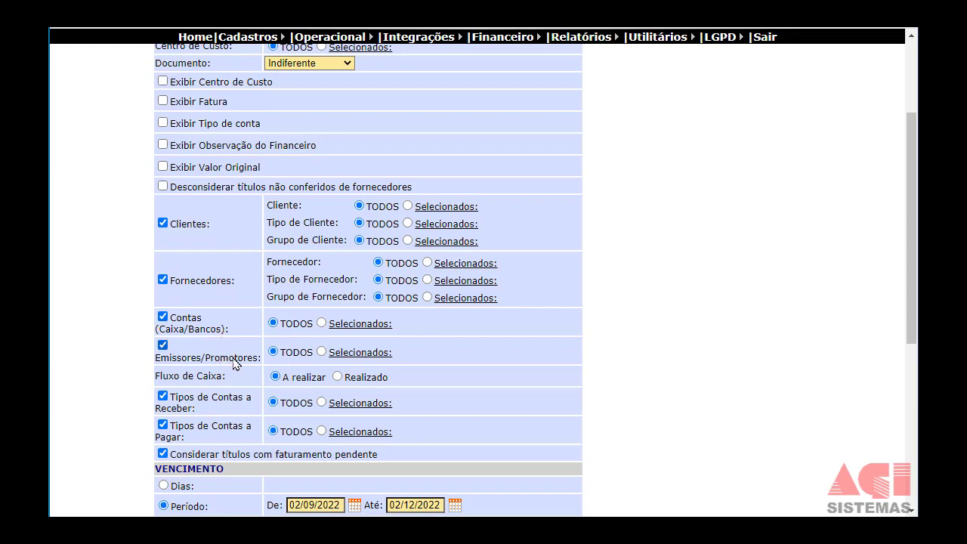
{"action": "scroll", "coordinate": [254, 369], "scroll_direction": "down", "scroll_amount": 1}
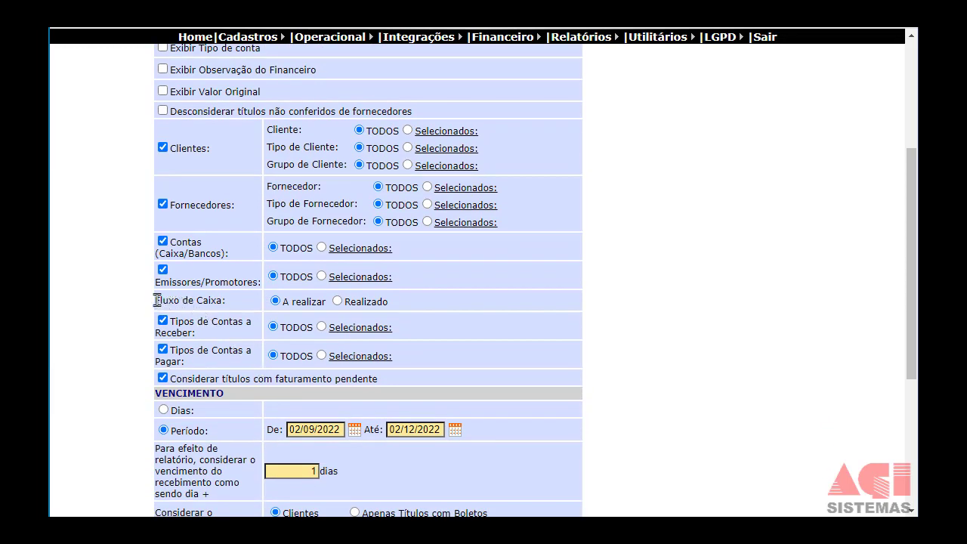
Compare the A realizar and Realizado cash flow modes, leaving Realizado selected, and review the remaining due-date and currency options
{"action": "left_click_drag", "start_coordinate": [157, 300], "coordinate": [217, 302]}
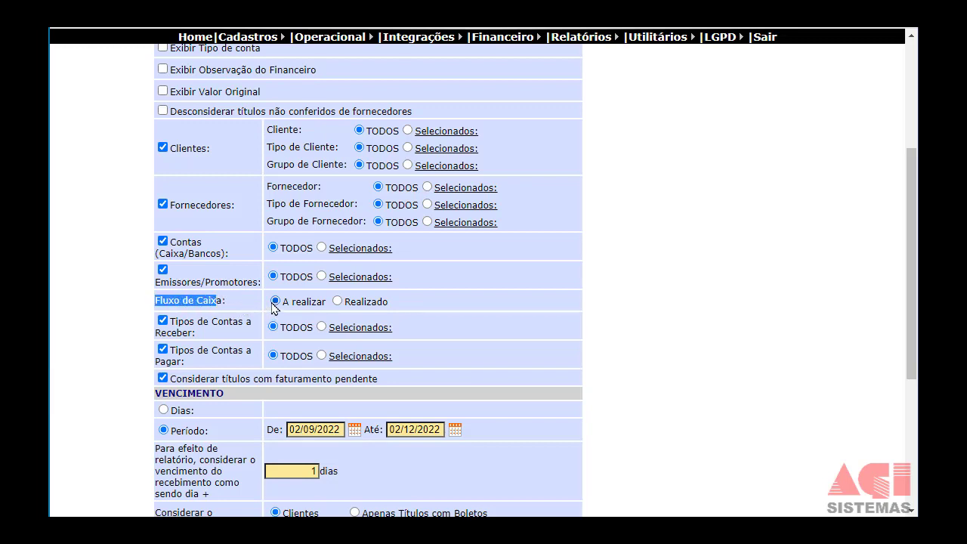
{"action": "left_click", "coordinate": [376, 303]}
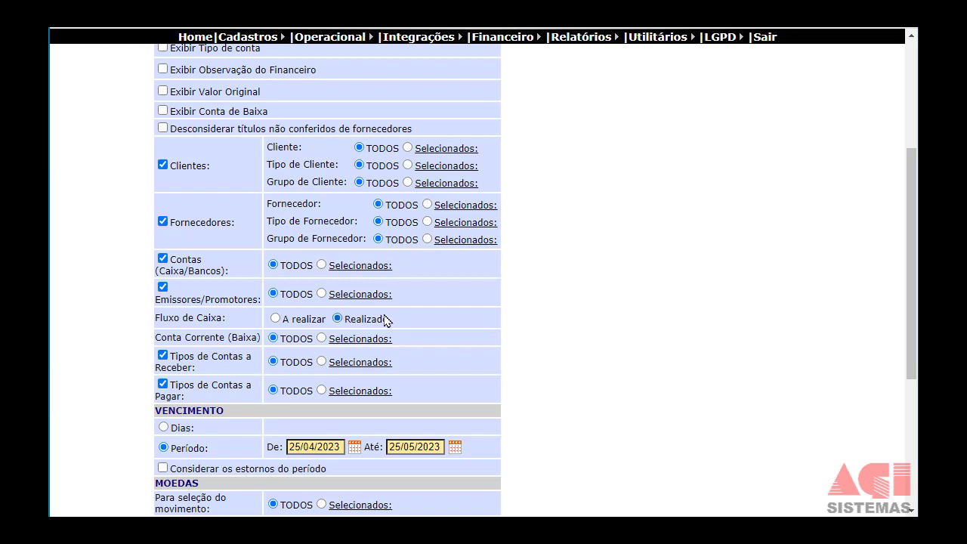
{"action": "left_click", "coordinate": [276, 318]}
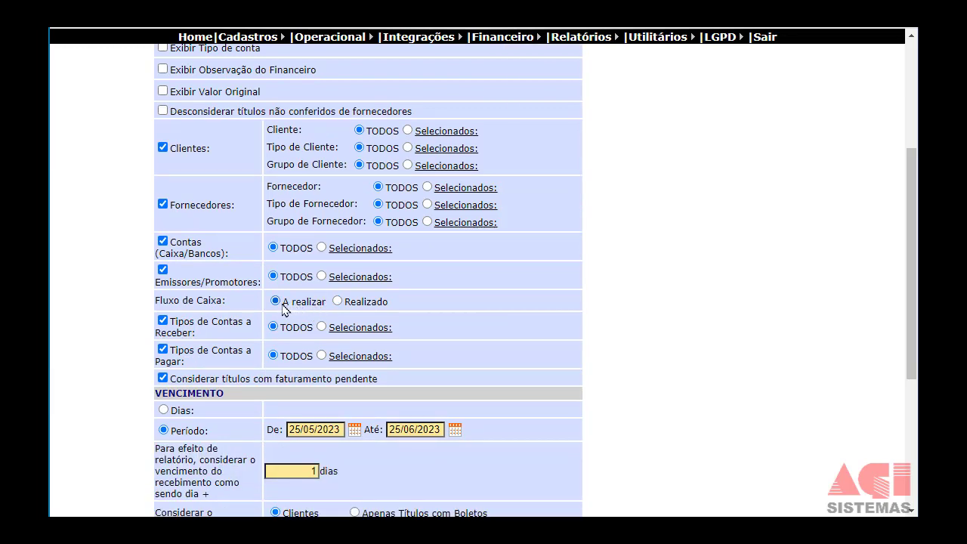
{"action": "left_click", "coordinate": [338, 301]}
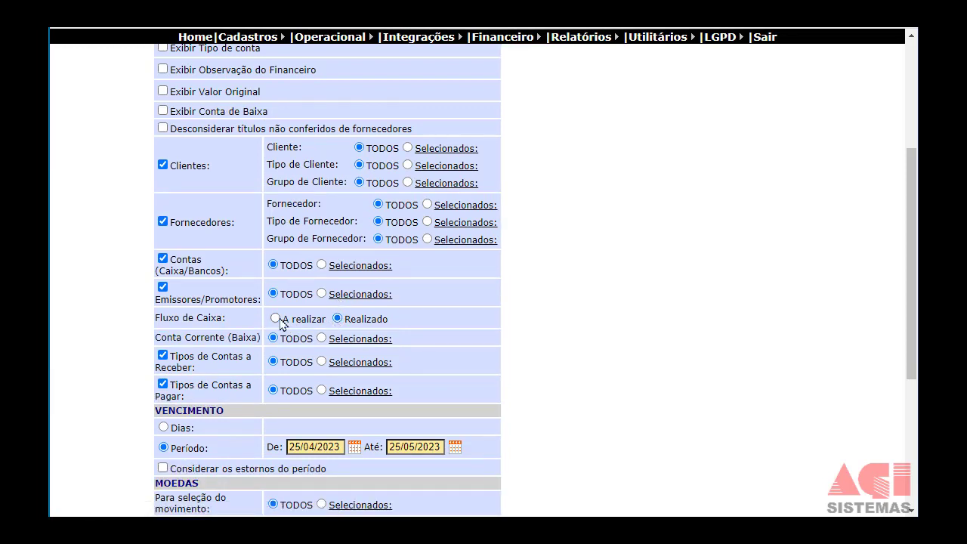
{"action": "scroll", "coordinate": [280, 323], "scroll_direction": "down", "scroll_amount": 1}
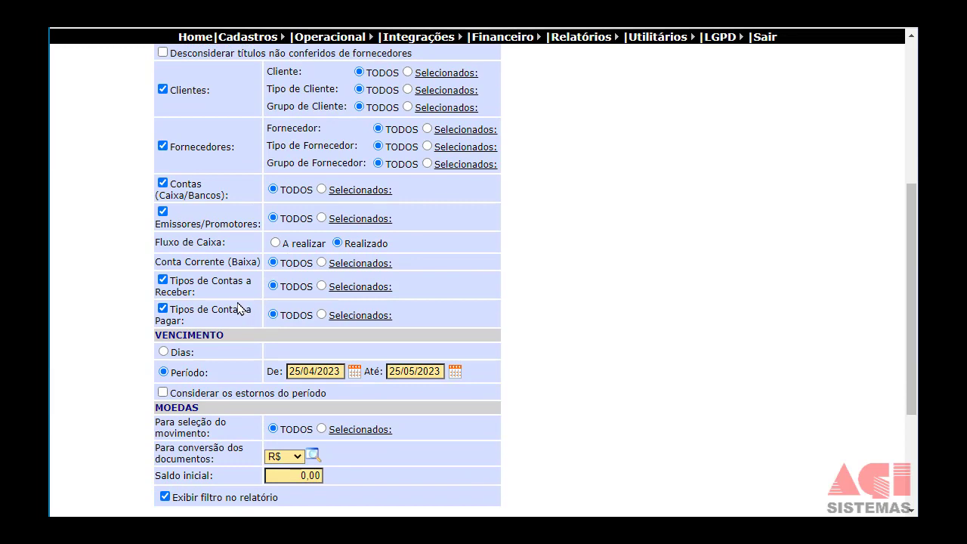
{"action": "scroll", "coordinate": [217, 349], "scroll_direction": "down", "scroll_amount": 1}
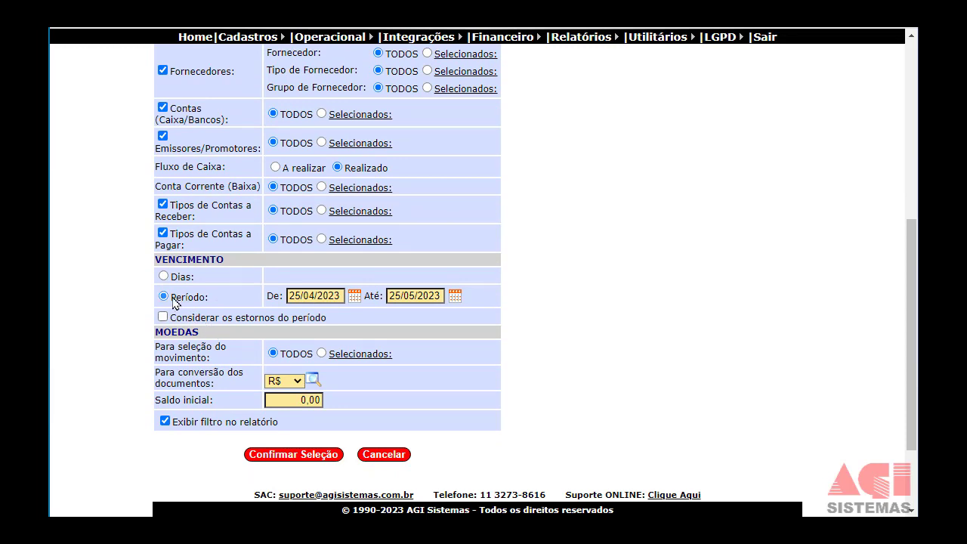
Switch the due-date criterion from Período to Dias and examine its day-count field
{"action": "left_click_drag", "start_coordinate": [173, 302], "coordinate": [205, 302]}
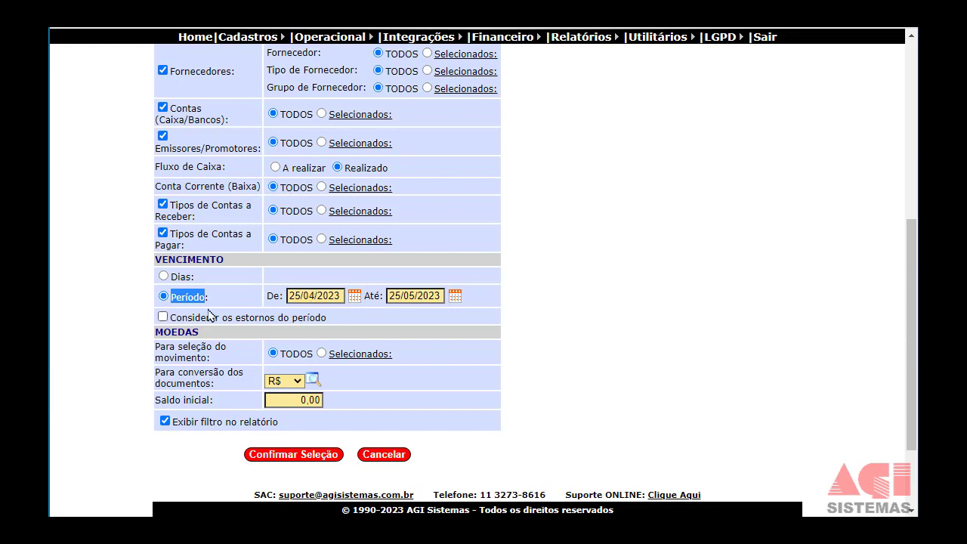
{"action": "left_click", "coordinate": [168, 283]}
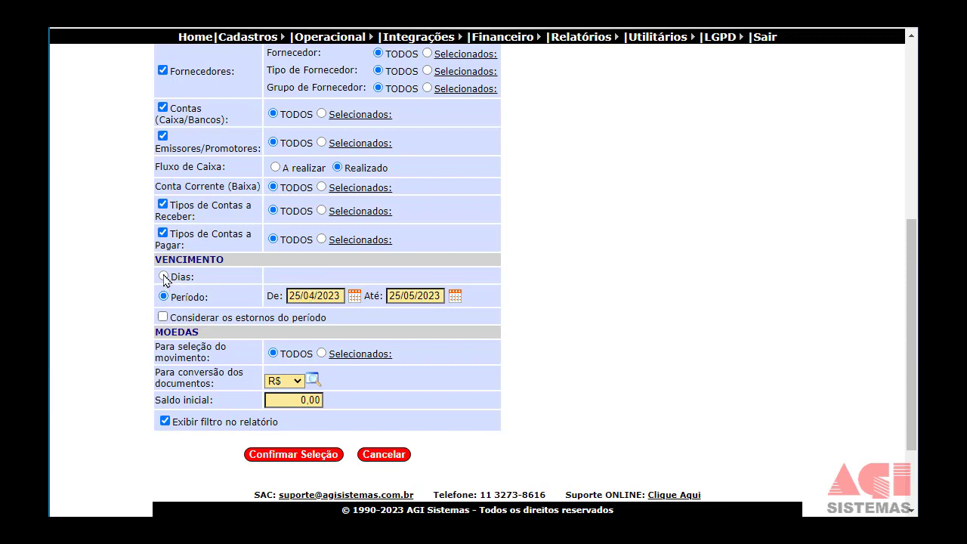
{"action": "left_click", "coordinate": [163, 275]}
{"action": "left_click_drag", "start_coordinate": [305, 276], "coordinate": [317, 276]}
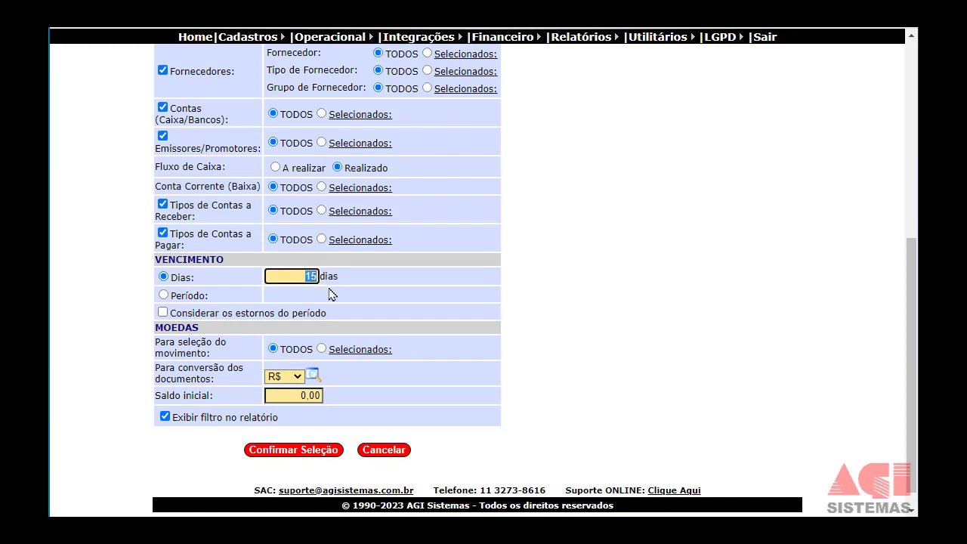
{"action": "left_click", "coordinate": [133, 302]}
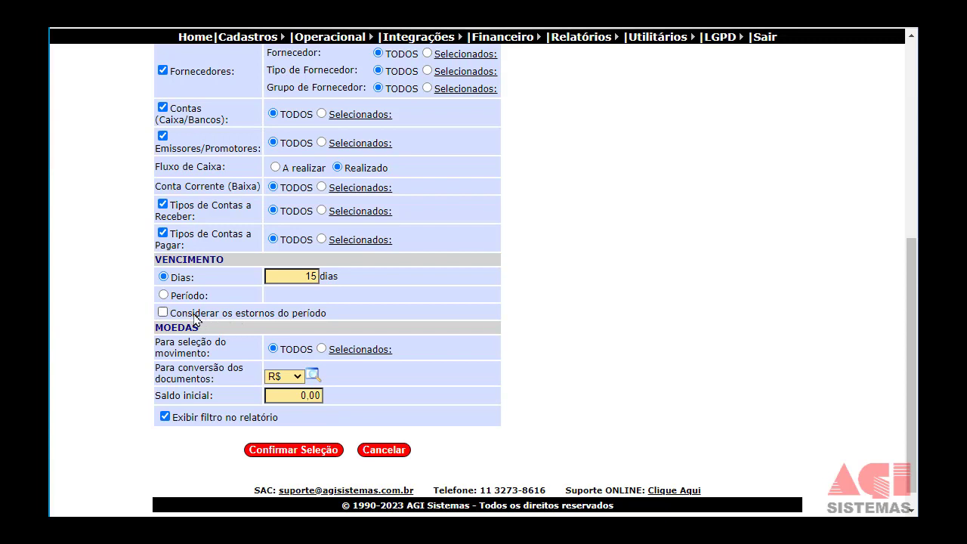
Try the Considerar os estornos do período option and switch it off again
{"action": "left_click", "coordinate": [166, 313]}
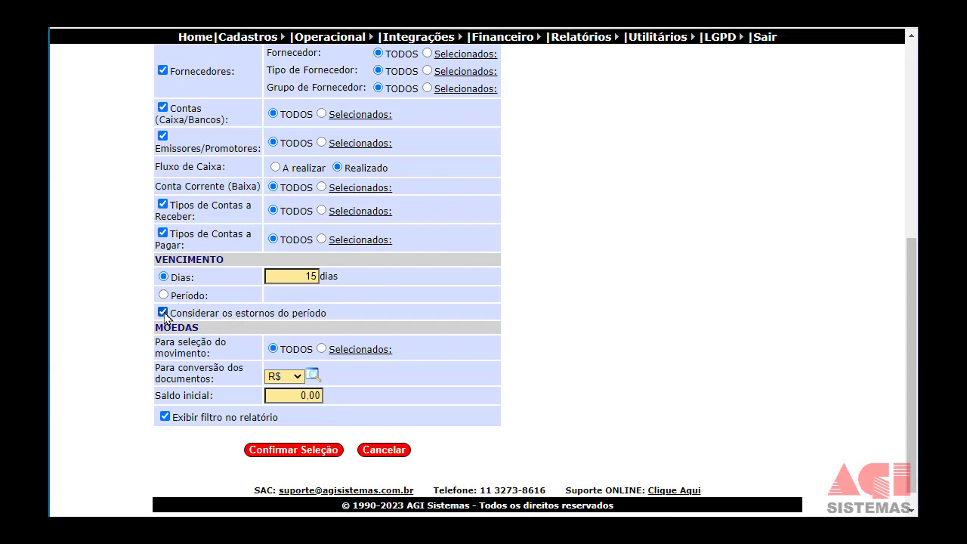
{"action": "left_click_drag", "start_coordinate": [173, 317], "coordinate": [272, 320]}
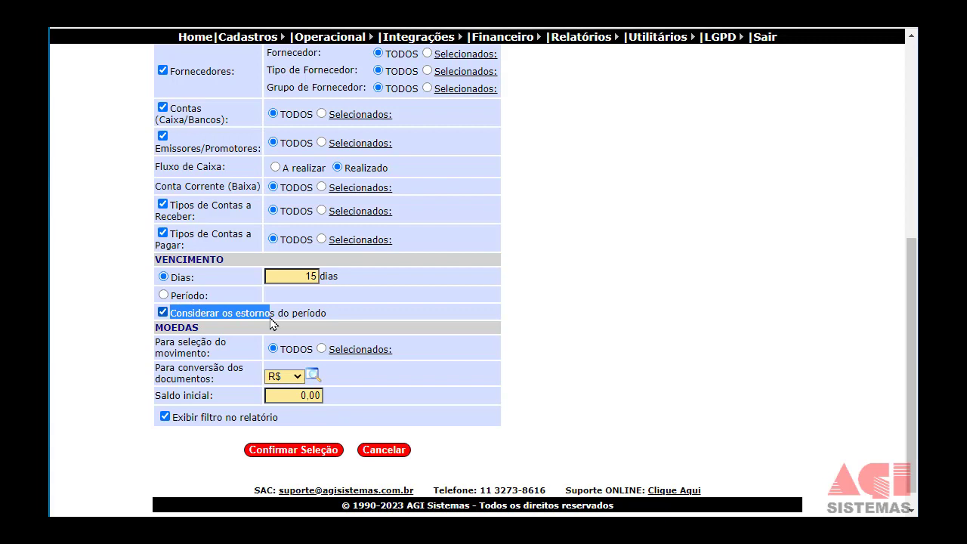
{"action": "left_click", "coordinate": [164, 312]}
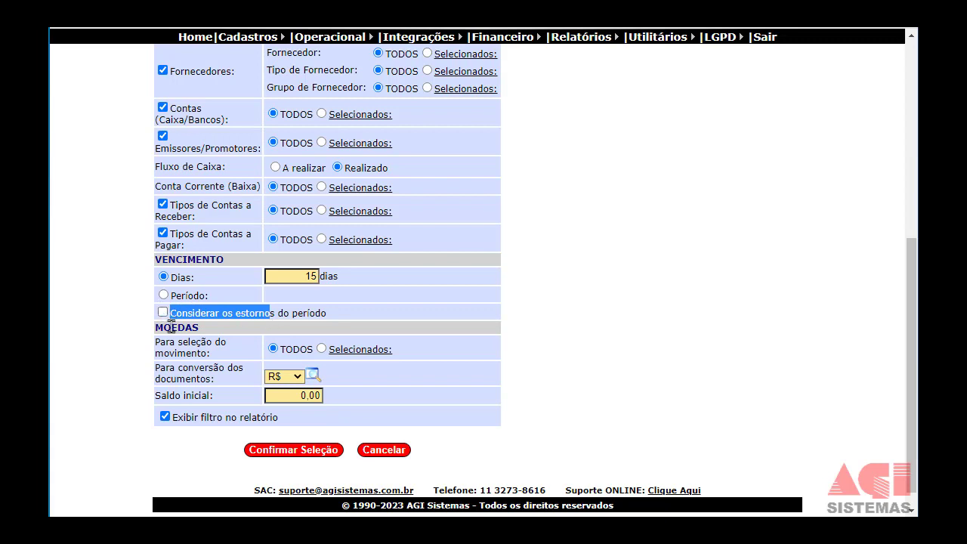
{"action": "left_click", "coordinate": [182, 368]}
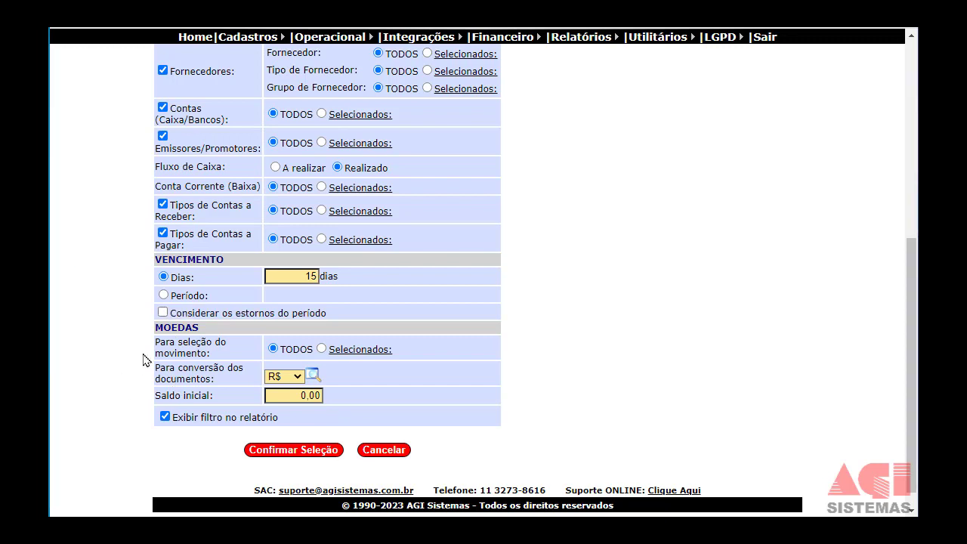
Filter the cash flow by due-date Período starting 01/01/2022 and generate the list
{"action": "left_click", "coordinate": [164, 296]}
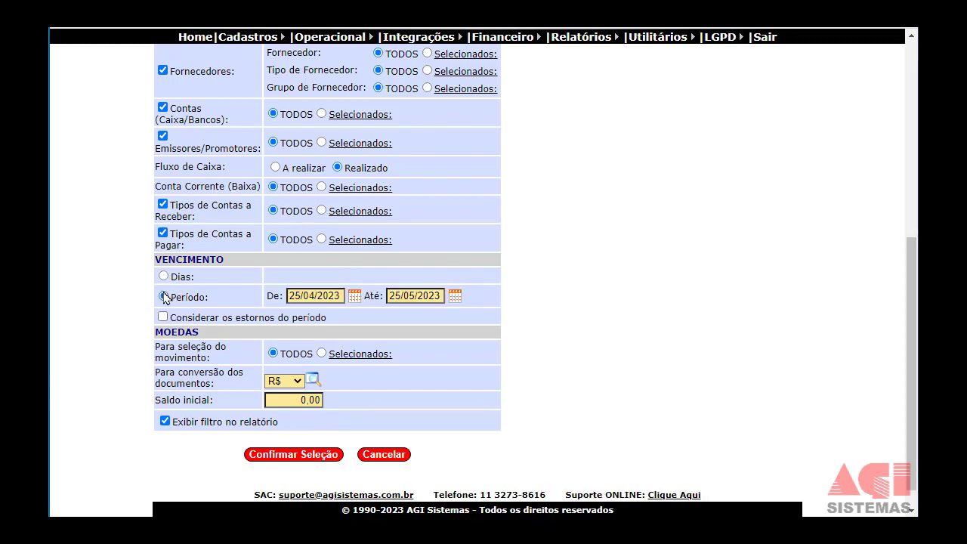
{"action": "left_click", "coordinate": [298, 300]}
{"action": "left_click_drag", "start_coordinate": [298, 300], "coordinate": [346, 299]}
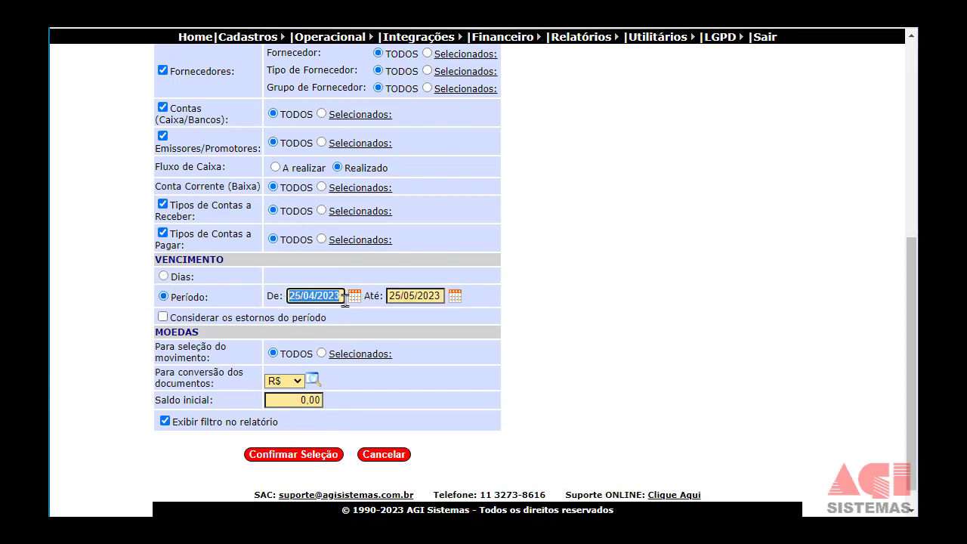
{"action": "type", "text": "01/01/2022"}
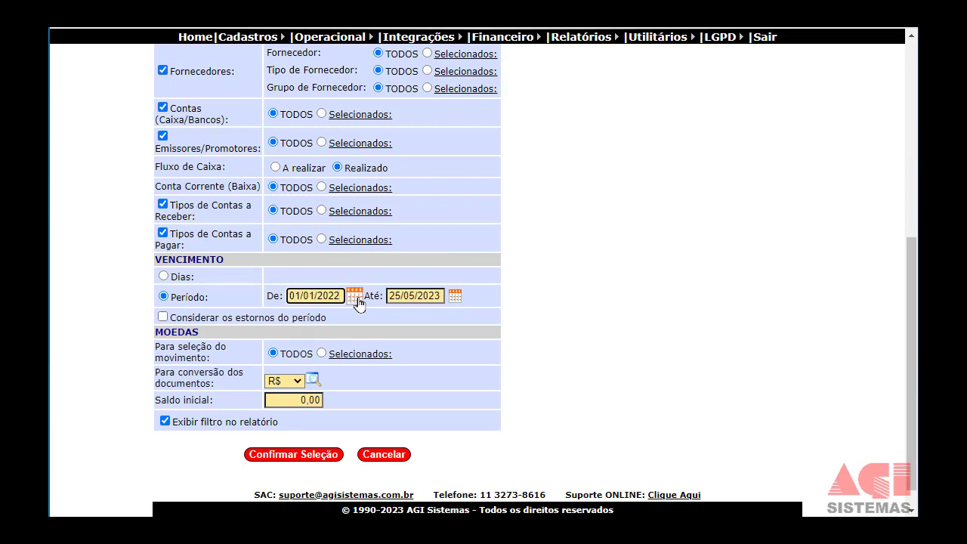
{"action": "left_click", "coordinate": [355, 297]}
{"action": "left_click", "coordinate": [283, 457]}
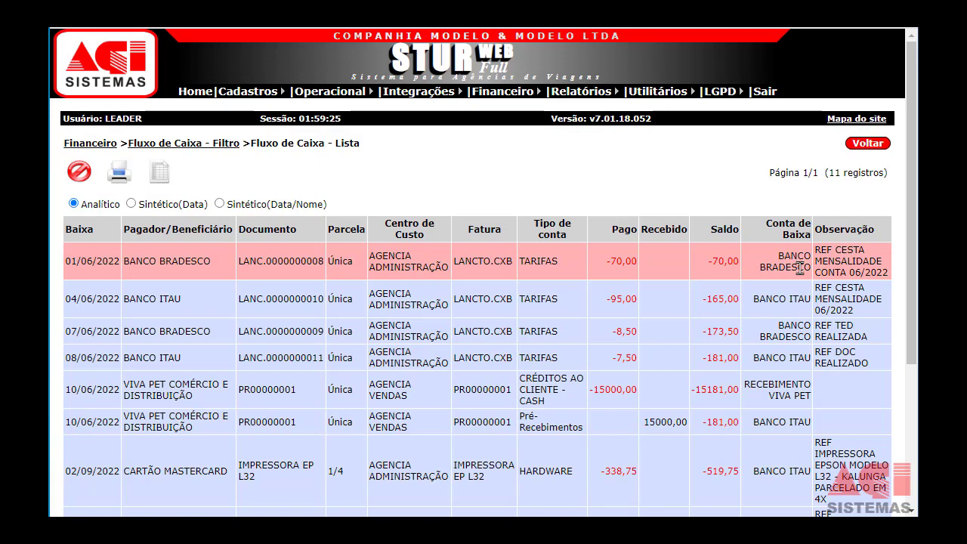
Examine the entries and columns of the Analítico cash flow list
{"action": "scroll", "coordinate": [830, 273], "scroll_direction": "down", "scroll_amount": 1}
{"action": "scroll", "coordinate": [830, 274], "scroll_direction": "down", "scroll_amount": 1}
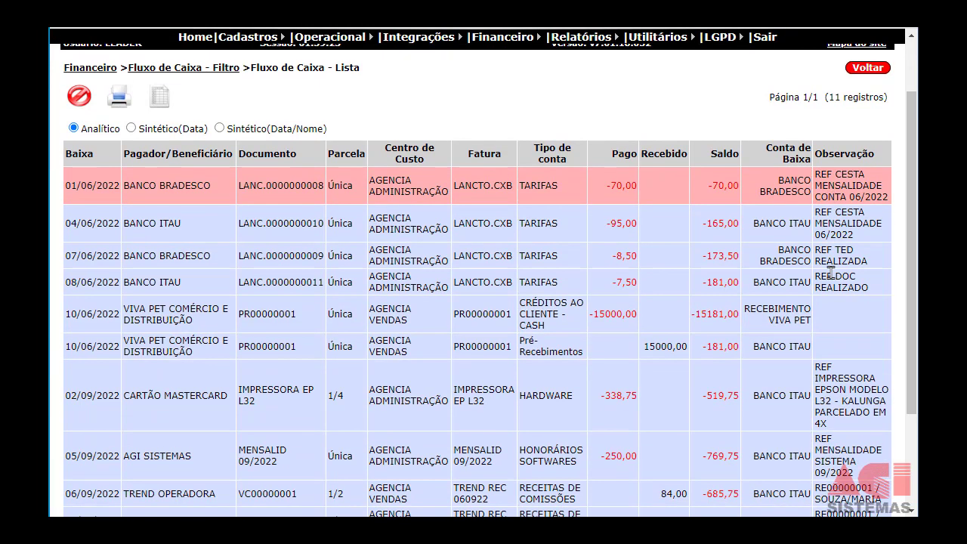
{"action": "scroll", "coordinate": [830, 274], "scroll_direction": "up", "scroll_amount": 1}
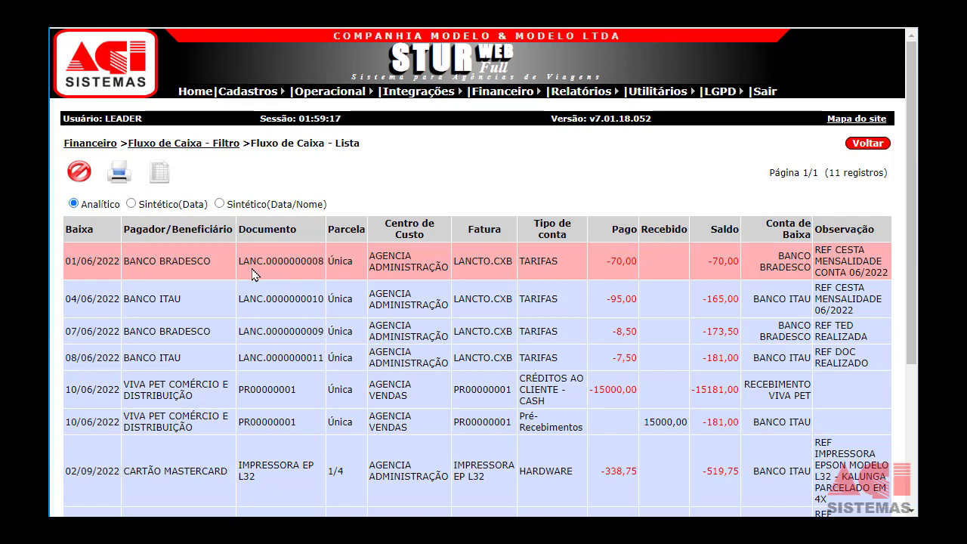
Show the cash flow list as Sintético(Data) and then as Sintético(Data/Nome)
{"action": "left_click", "coordinate": [150, 207]}
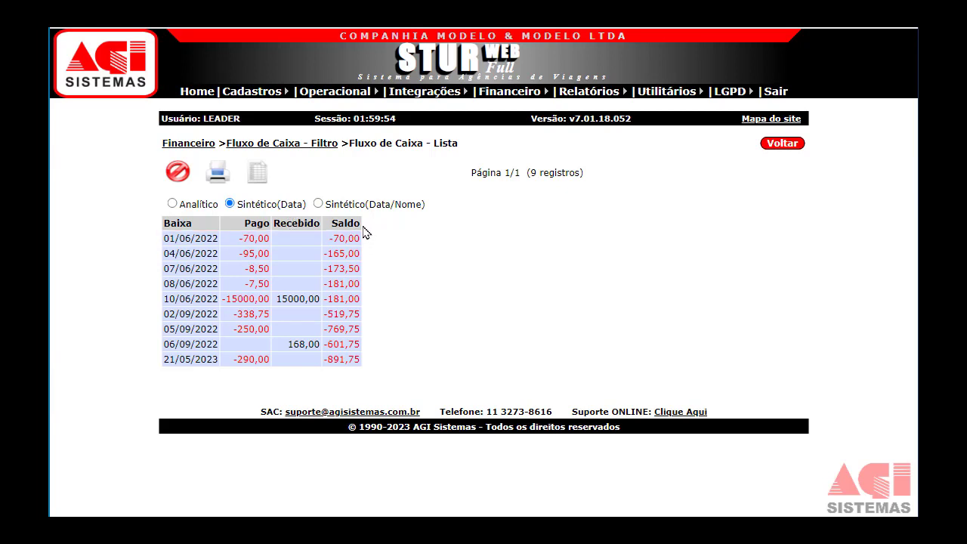
{"action": "left_click", "coordinate": [318, 204]}
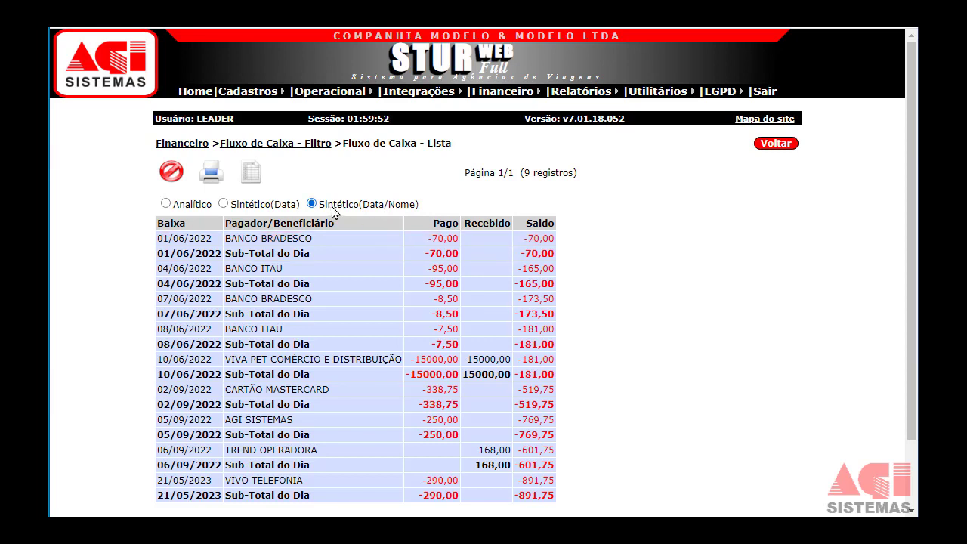
{"action": "left_click_drag", "start_coordinate": [333, 208], "coordinate": [408, 209]}
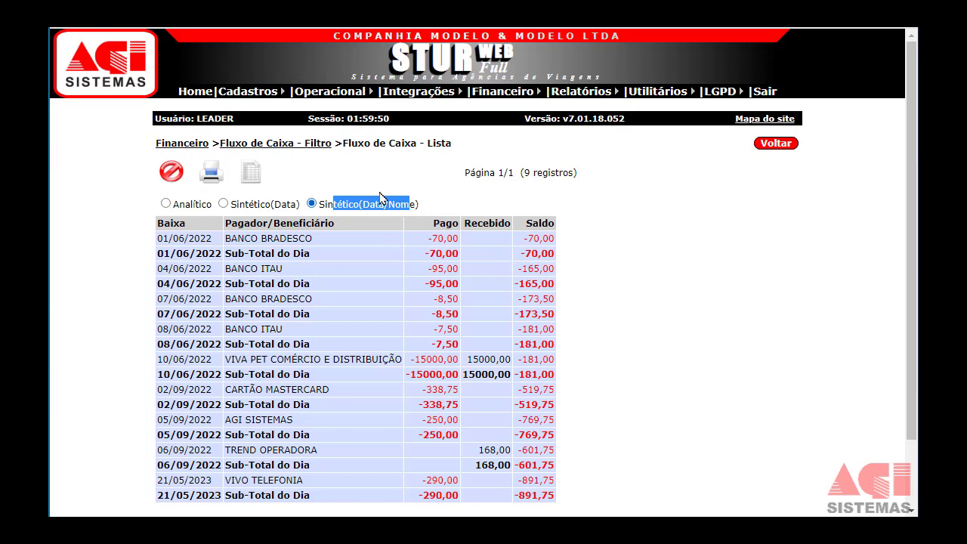
{"action": "left_click", "coordinate": [338, 177]}
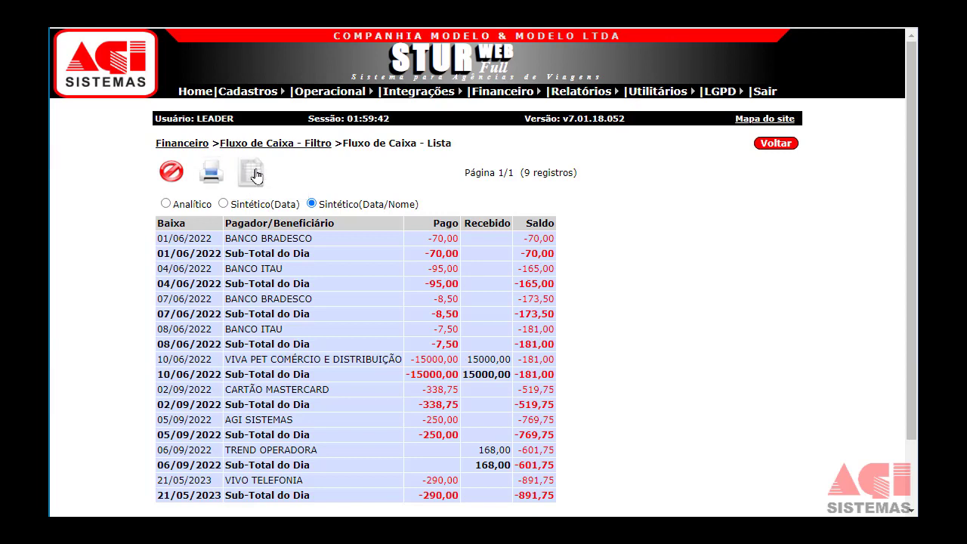
Generate the printable Sintético(Data/Nome) report, enlarge its window and choose to send it by e-mail
{"action": "left_click", "coordinate": [215, 180]}
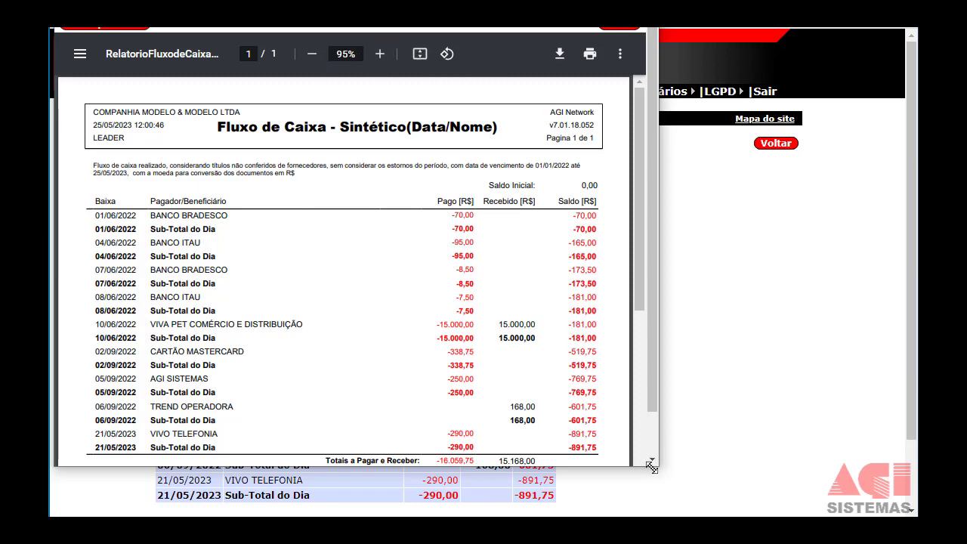
{"action": "left_click_drag", "start_coordinate": [652, 466], "coordinate": [891, 513]}
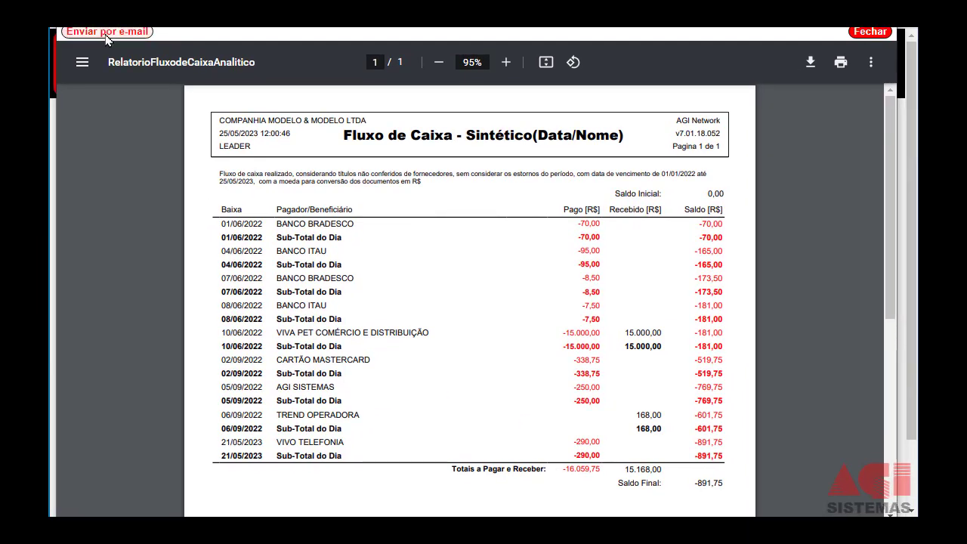
{"action": "left_click", "coordinate": [97, 34]}
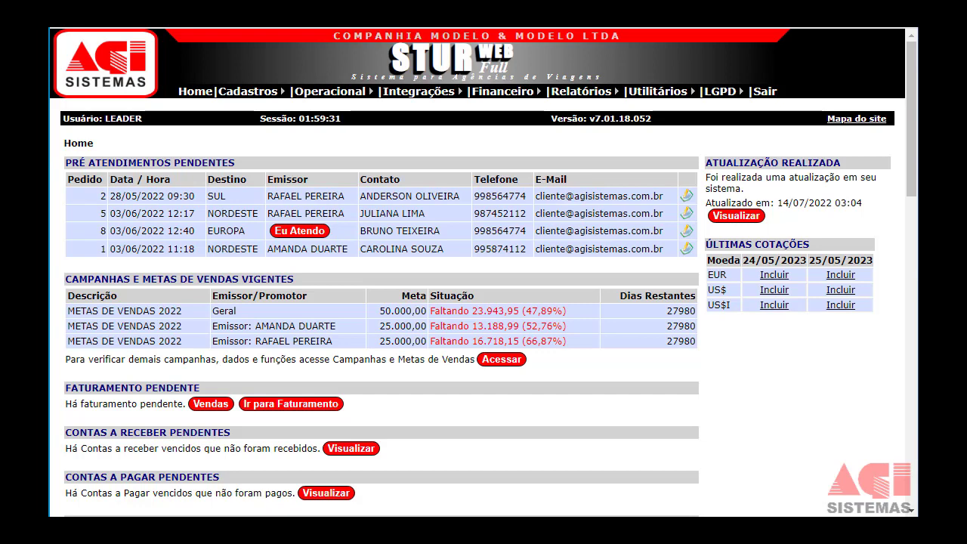
Open a new account form in Contas Caixas e Bancos and review the available currencies, keeping R$
{"action": "mouse_move", "coordinate": [501, 94]}
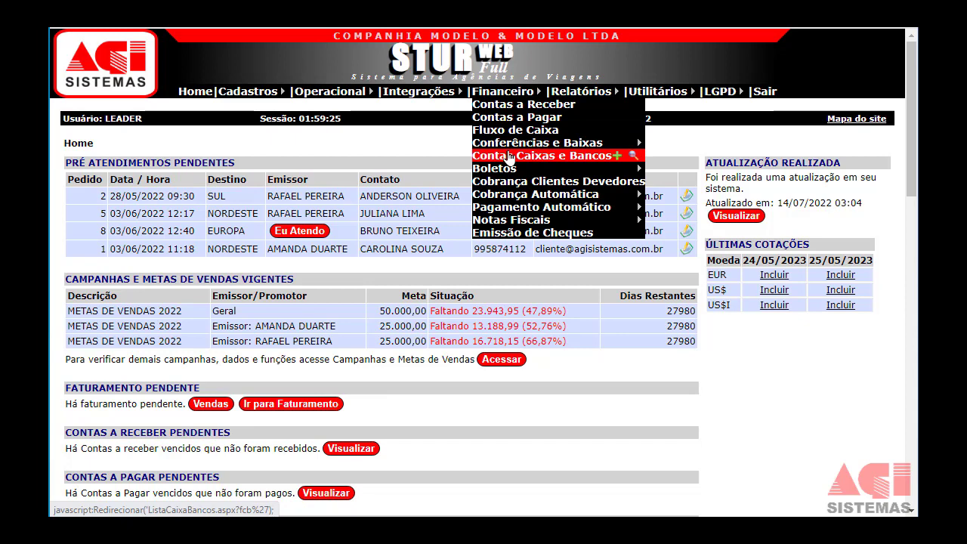
{"action": "left_click", "coordinate": [509, 157]}
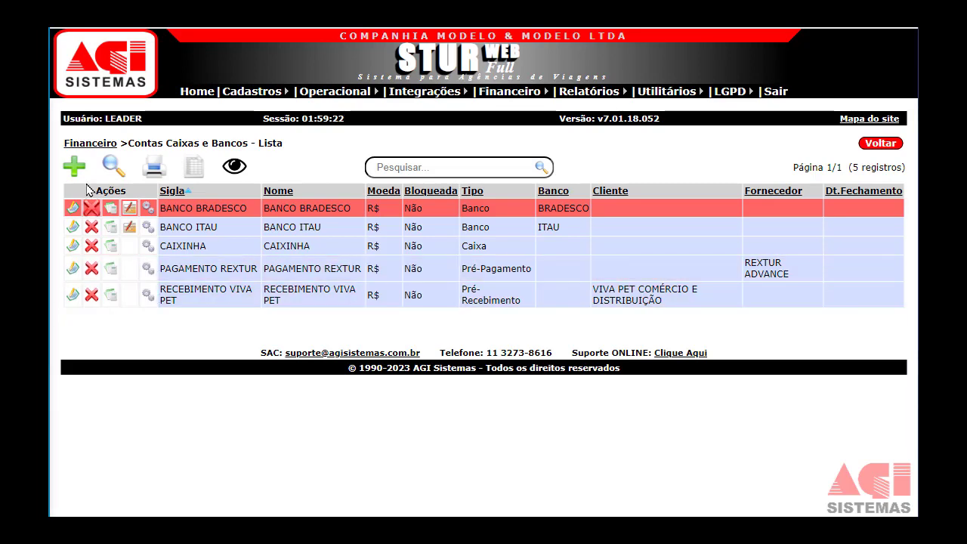
{"action": "left_click", "coordinate": [74, 165]}
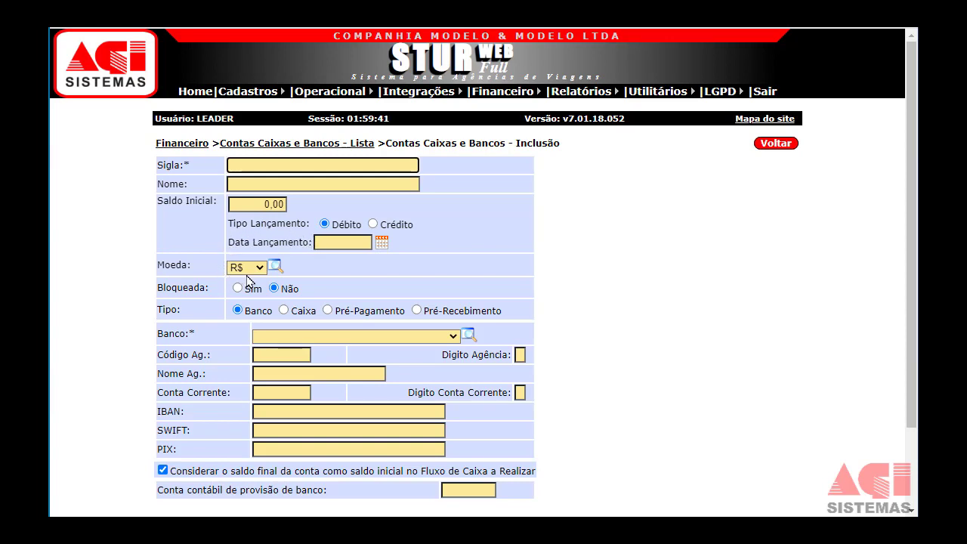
{"action": "left_click", "coordinate": [252, 269]}
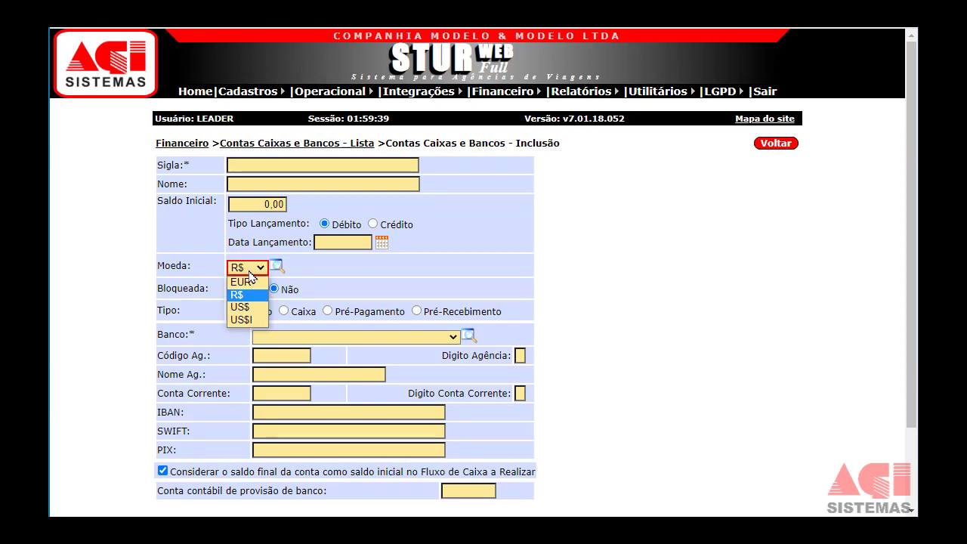
{"action": "left_click", "coordinate": [315, 277]}
{"action": "scroll", "coordinate": [331, 282], "scroll_direction": "down", "scroll_amount": 1}
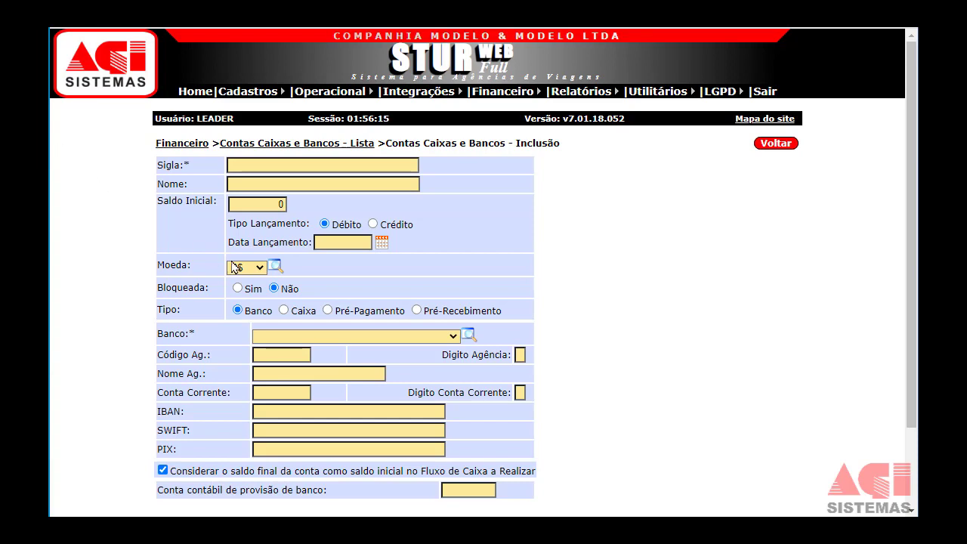
Compare the fields of the Caixa, Pré-Pagamento and Pré-Recebimento account types and leave the form without saving
{"action": "left_click", "coordinate": [297, 310]}
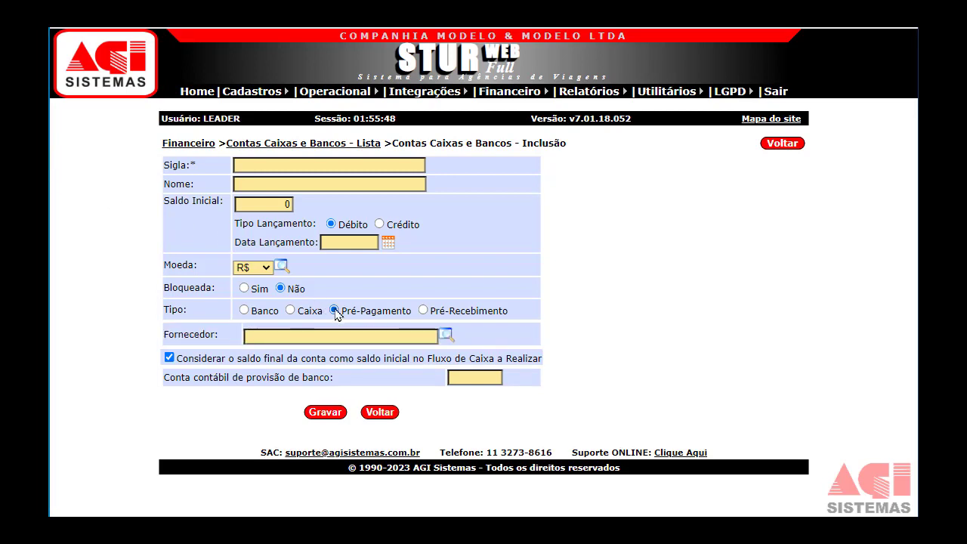
{"action": "left_click", "coordinate": [334, 311]}
{"action": "left_click", "coordinate": [299, 339]}
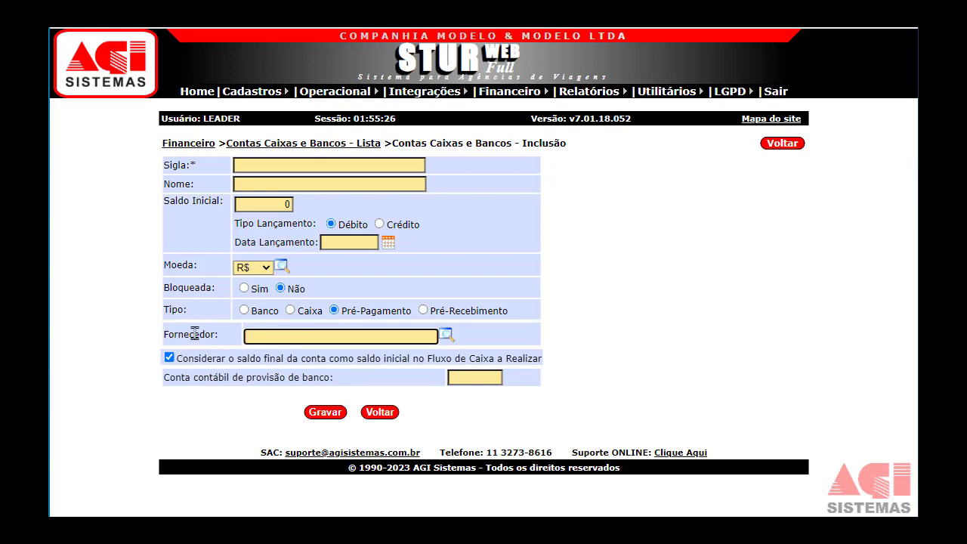
{"action": "left_click", "coordinate": [423, 312]}
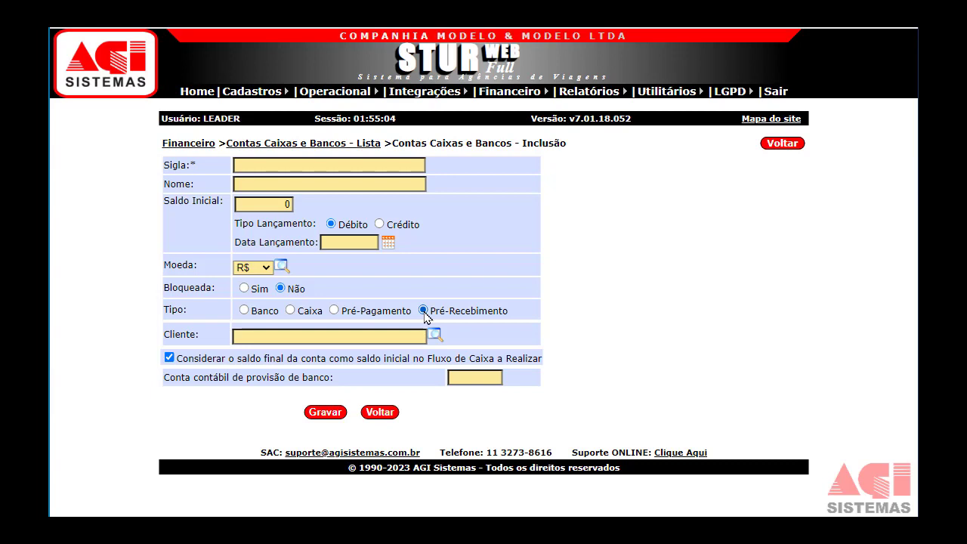
{"action": "left_click", "coordinate": [238, 336]}
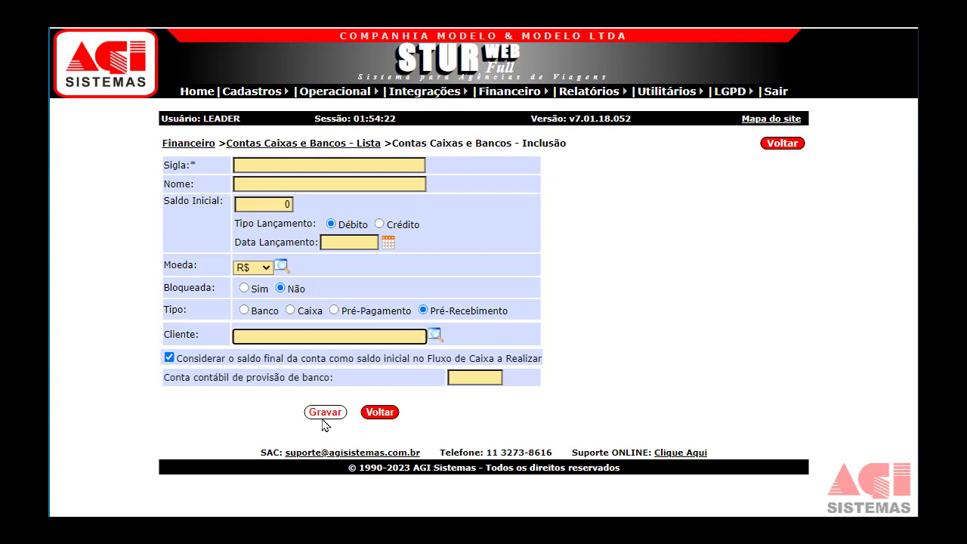
{"action": "left_click", "coordinate": [792, 149]}
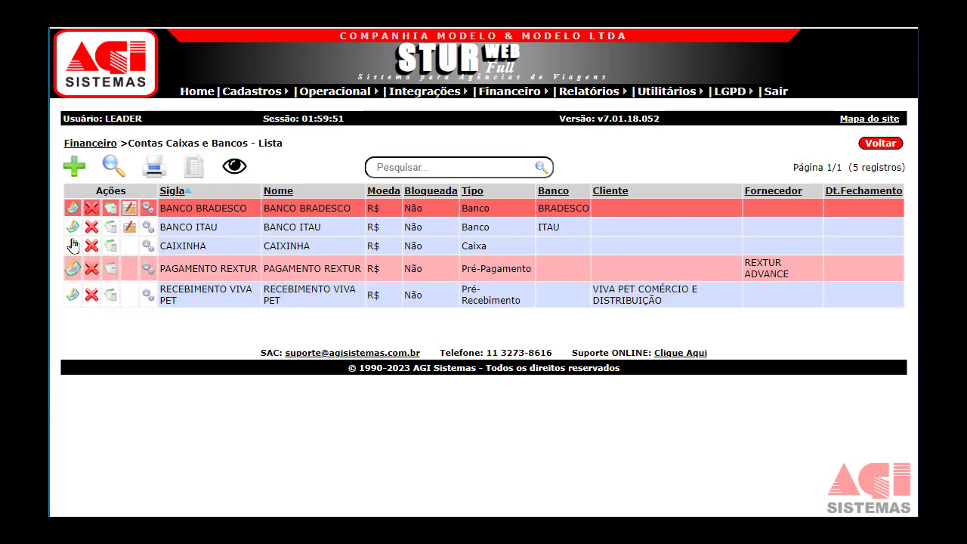
Open the BANCO BRADESCO account for editing, review its data and save it without changes
{"action": "left_click", "coordinate": [71, 208]}
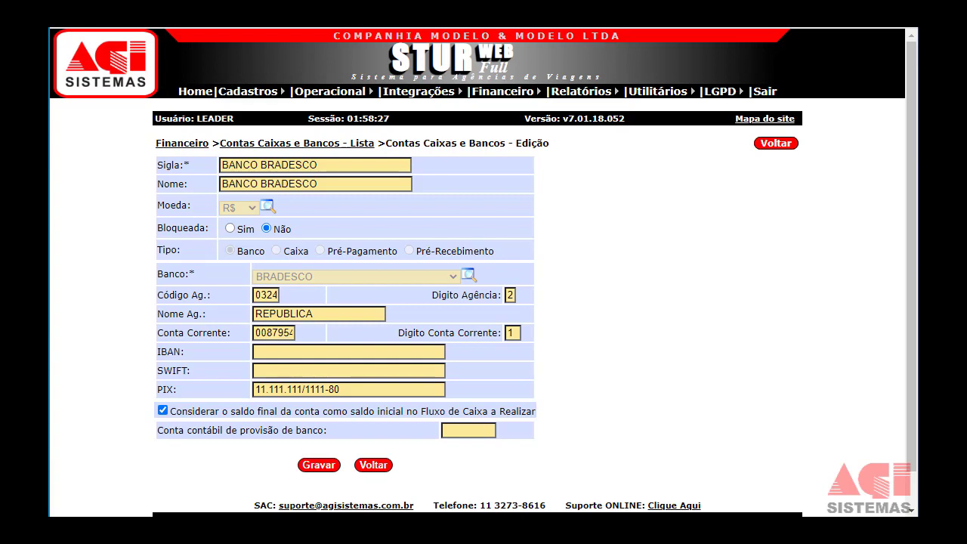
{"action": "left_click", "coordinate": [314, 467]}
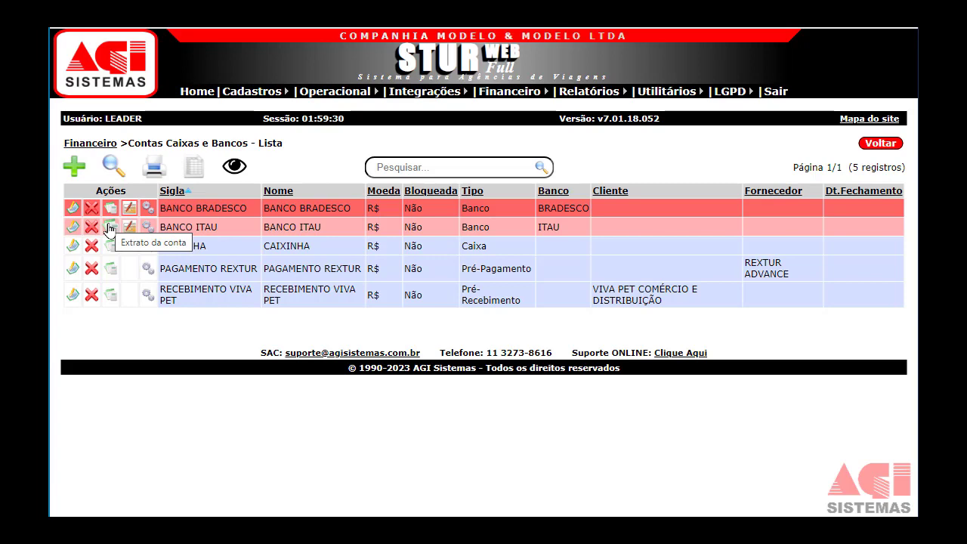
Generate the BANCO ITAU account statement by Período from 01/01/2000 to 31/12/2099, keeping all entries in Lançamento order
{"action": "left_click", "coordinate": [110, 228]}
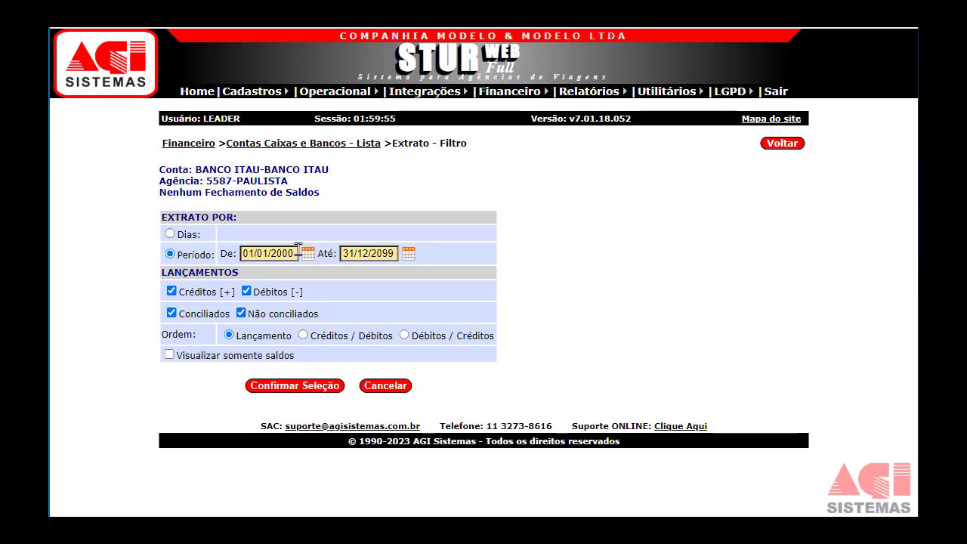
{"action": "left_click", "coordinate": [171, 235]}
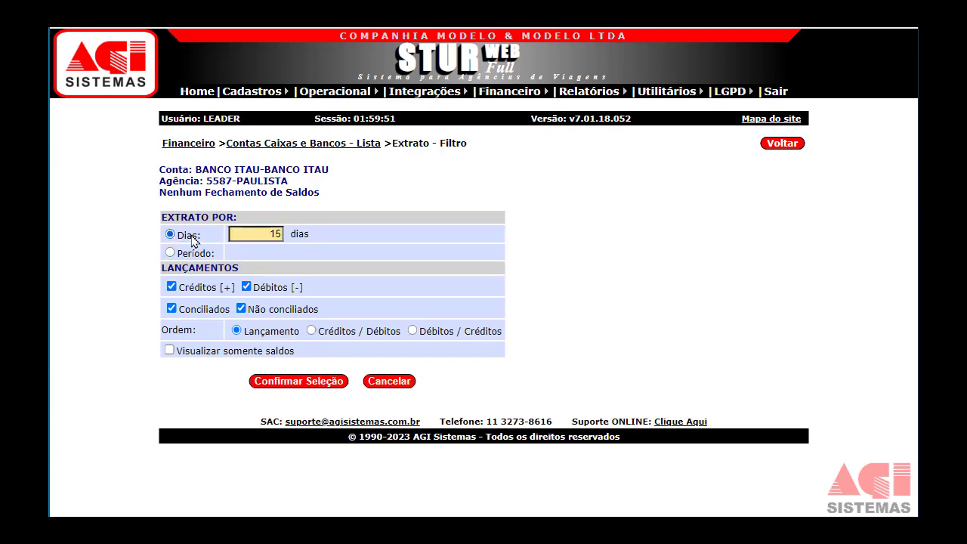
{"action": "left_click", "coordinate": [192, 255]}
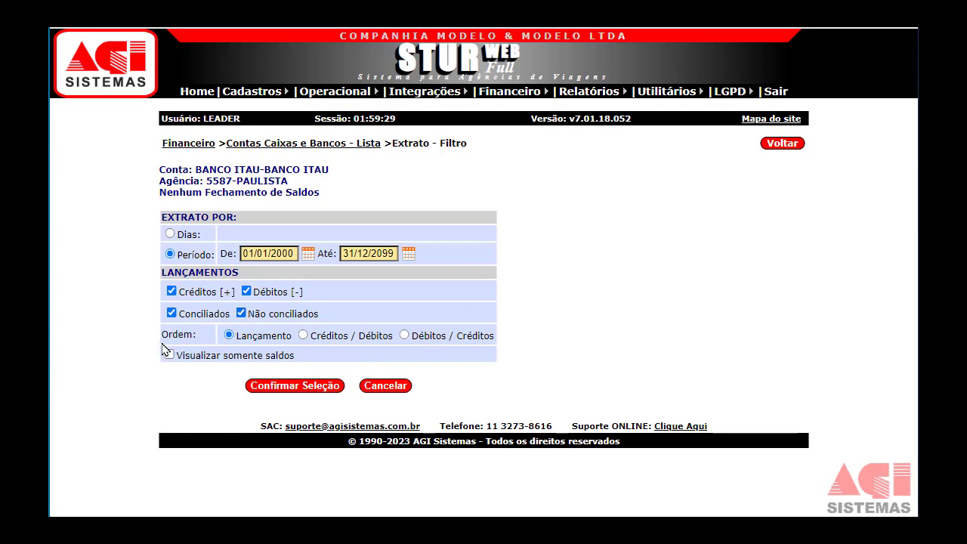
{"action": "left_click_drag", "start_coordinate": [162, 335], "coordinate": [193, 336]}
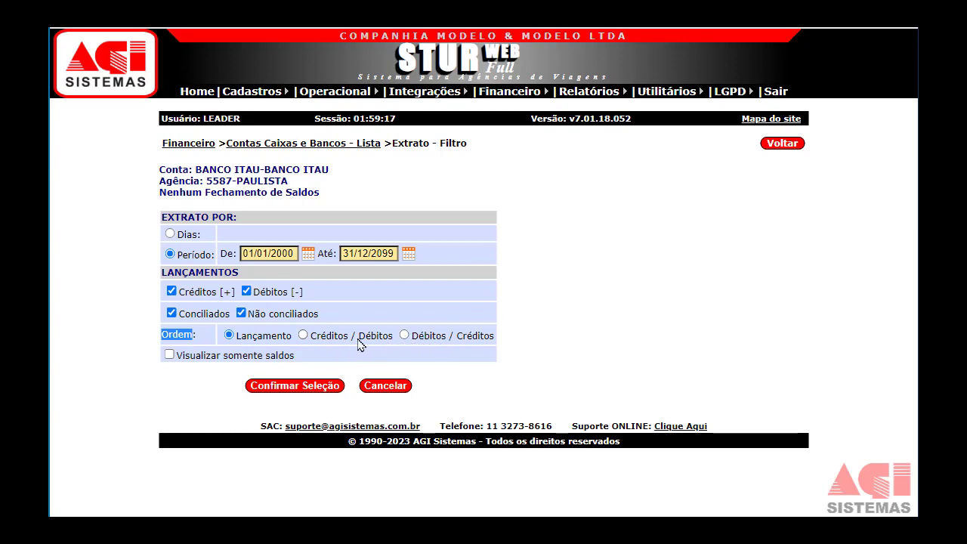
{"action": "left_click", "coordinate": [316, 384]}
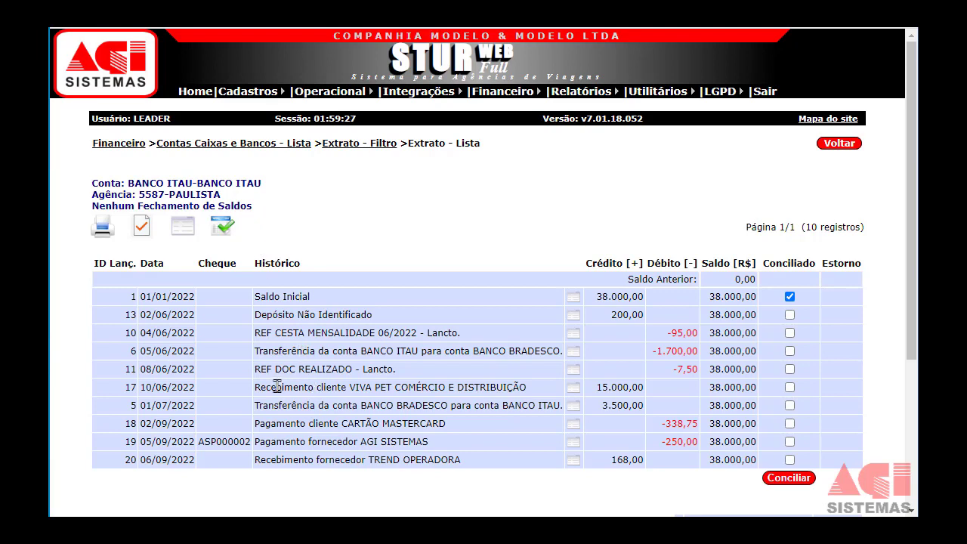
Mark the VIVA PET receipt, the BANCO BRADESCO to BANCO ITAU transfer and the TREND OPERADORA receipt as Conciliado
{"action": "left_click_drag", "start_coordinate": [276, 387], "coordinate": [466, 391]}
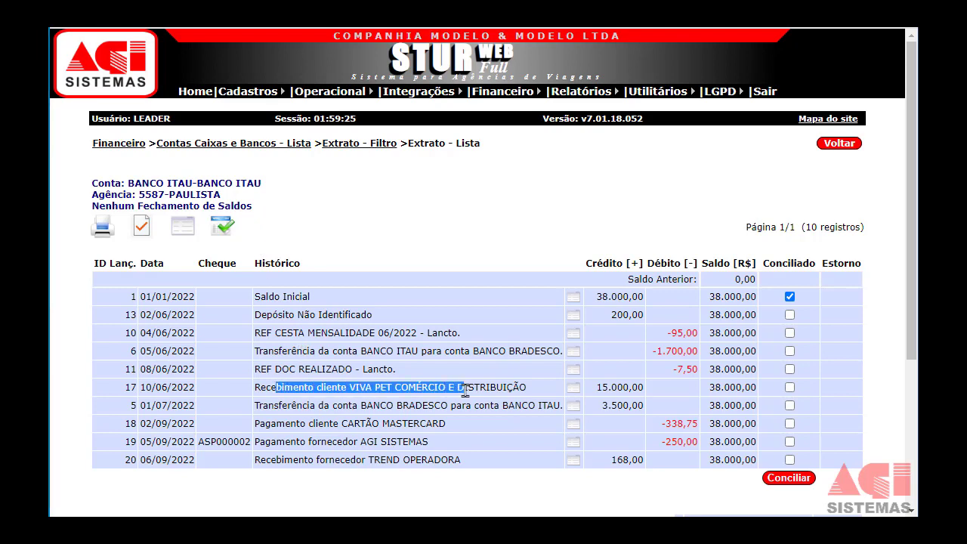
{"action": "left_click", "coordinate": [789, 387]}
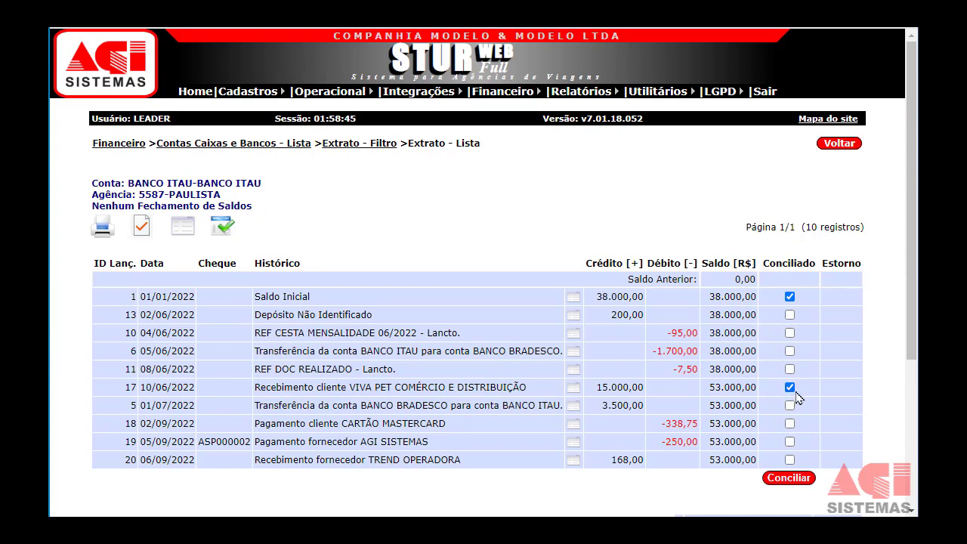
{"action": "left_click_drag", "start_coordinate": [297, 406], "coordinate": [526, 406]}
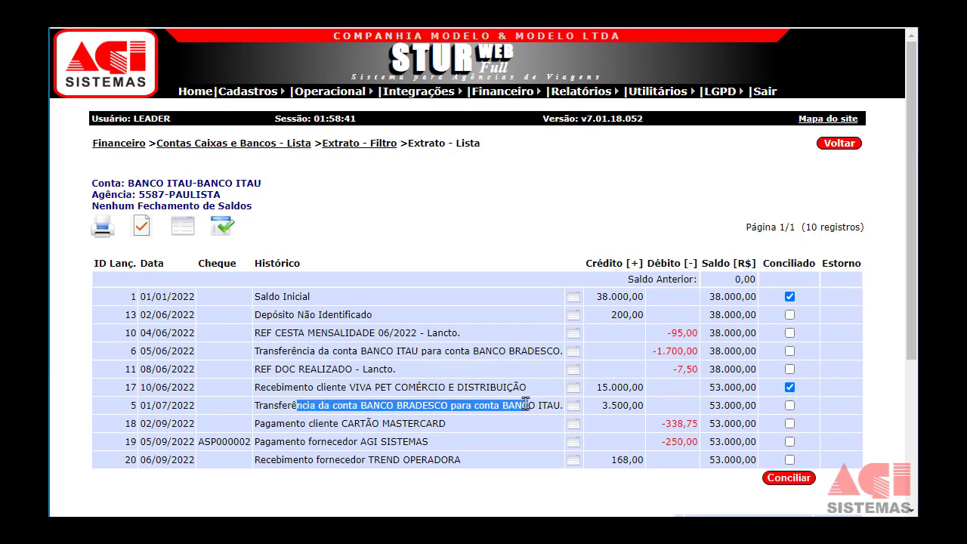
{"action": "left_click", "coordinate": [789, 406]}
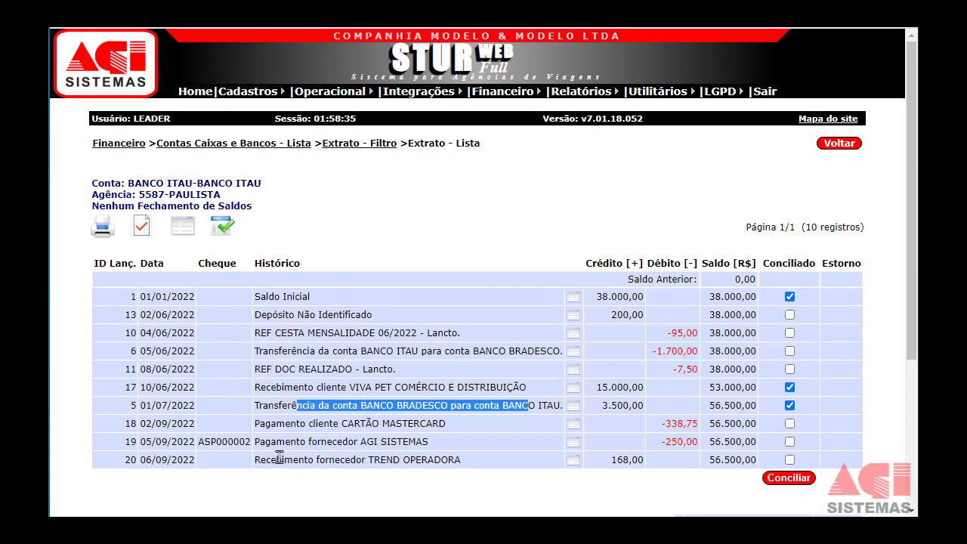
{"action": "left_click_drag", "start_coordinate": [276, 458], "coordinate": [447, 458]}
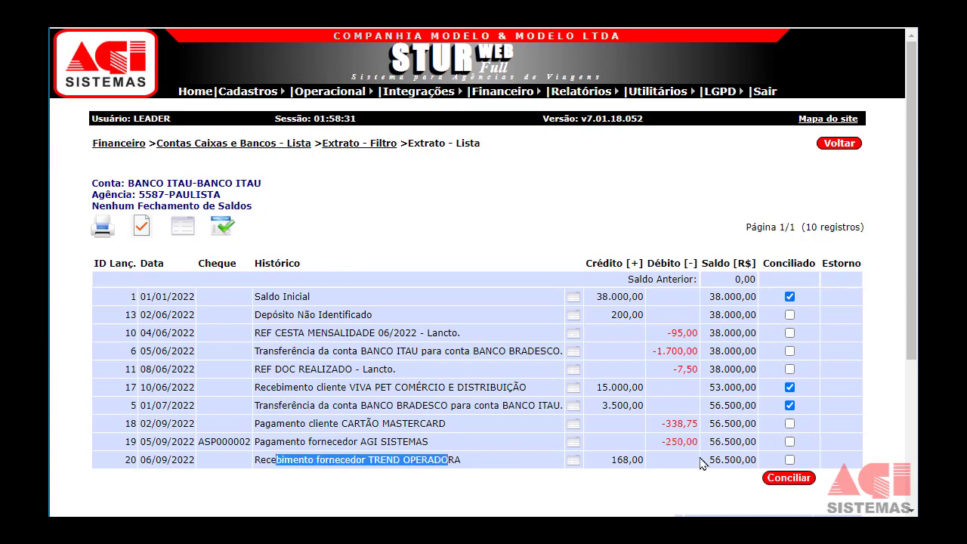
{"action": "left_click", "coordinate": [790, 461]}
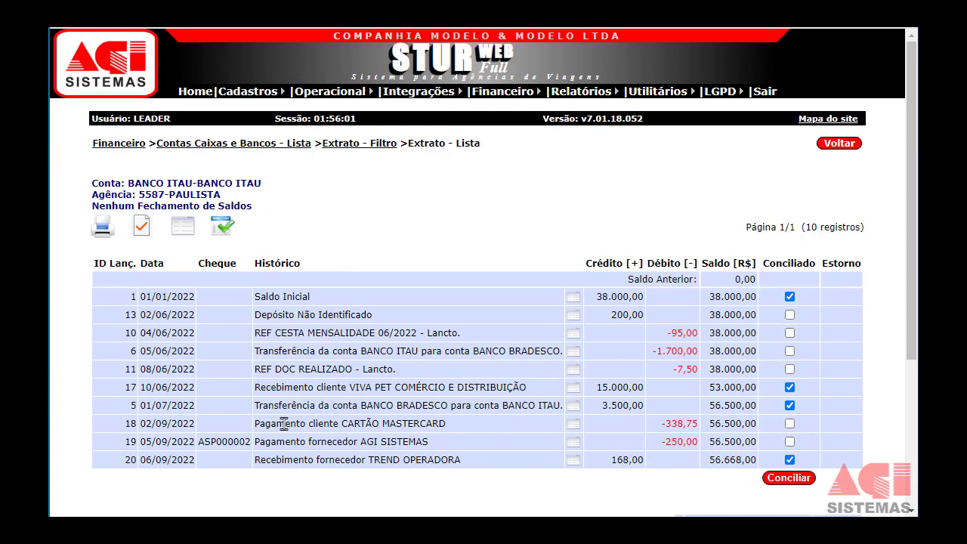
Review the CARTÃO MASTERCARD payment entry and the statement's Não Conciliado and Saldo Final balances
{"action": "left_click_drag", "start_coordinate": [338, 423], "coordinate": [260, 424]}
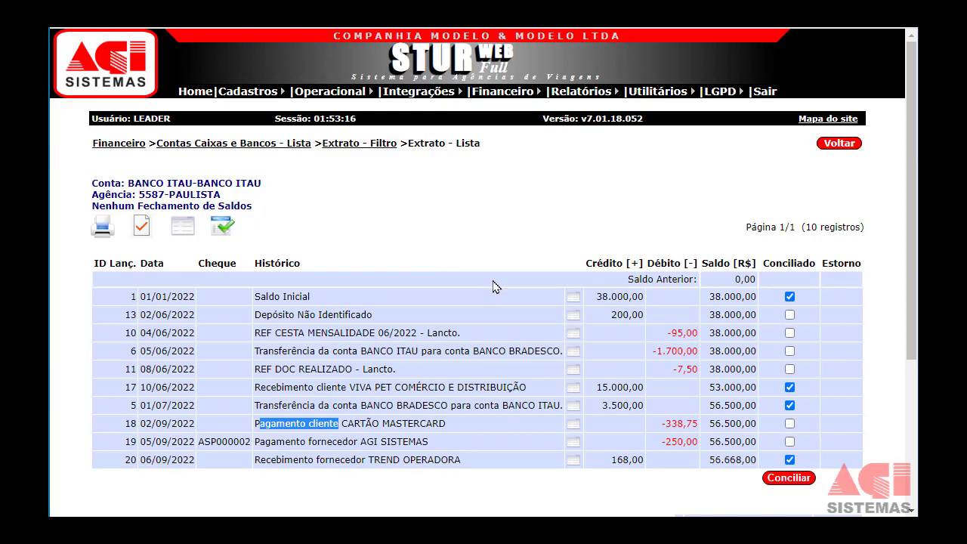
{"action": "scroll", "coordinate": [492, 287], "scroll_direction": "down", "scroll_amount": 3}
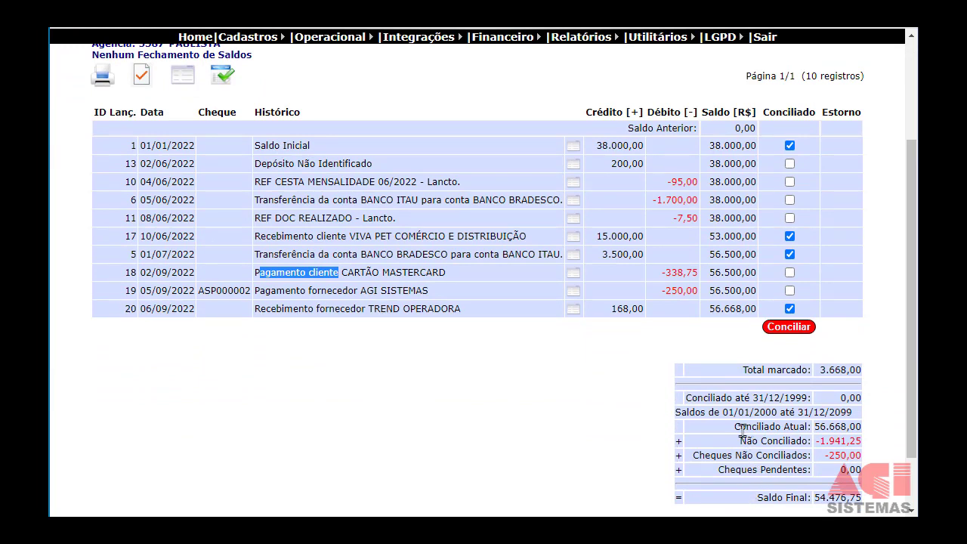
{"action": "left_click_drag", "start_coordinate": [739, 441], "coordinate": [795, 445]}
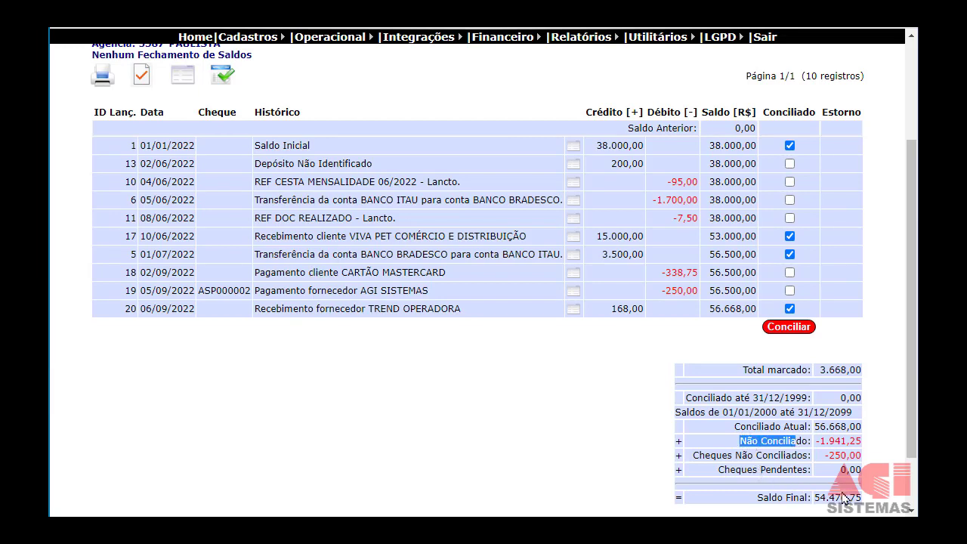
{"action": "scroll", "coordinate": [842, 490], "scroll_direction": "down", "scroll_amount": 2}
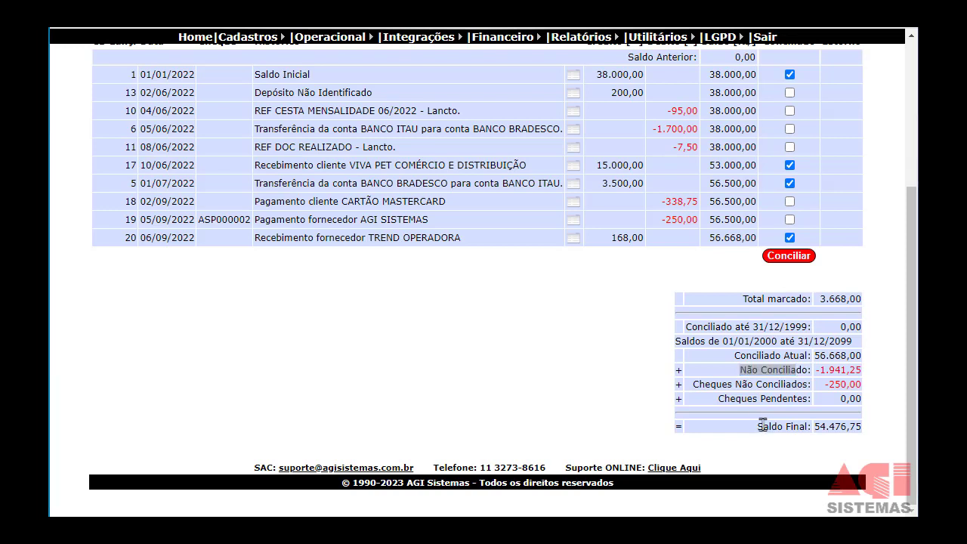
{"action": "left_click_drag", "start_coordinate": [760, 428], "coordinate": [806, 428]}
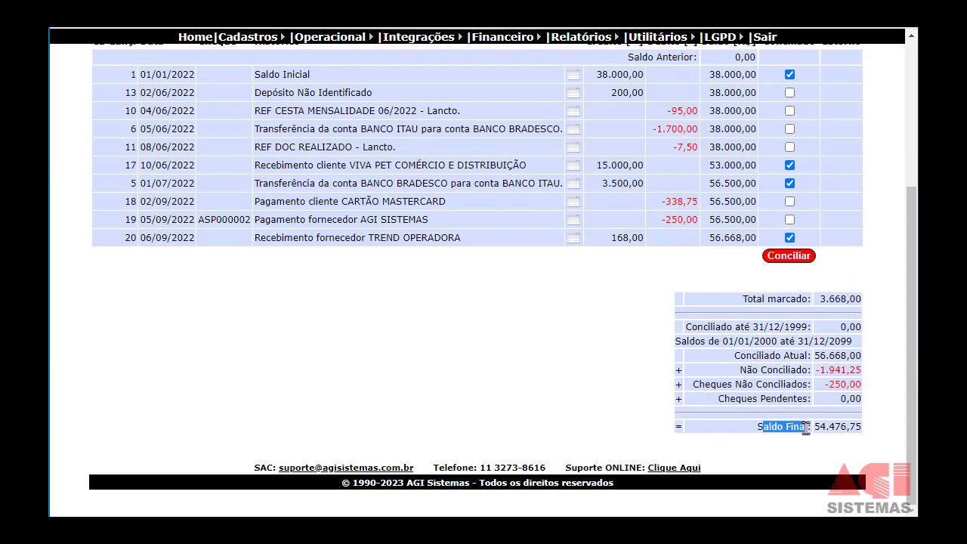
Generate the account statement as a PDF with linked titles, account types, sales, observation line, entry number and columned totals included
{"action": "scroll", "coordinate": [522, 363], "scroll_direction": "up", "scroll_amount": 3}
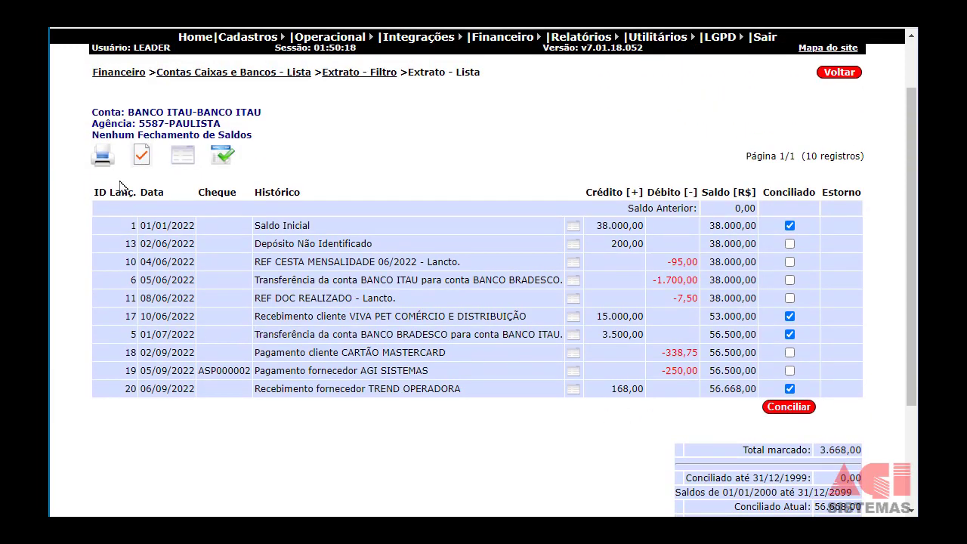
{"action": "left_click", "coordinate": [106, 163]}
{"action": "scroll", "coordinate": [298, 176], "scroll_direction": "up", "scroll_amount": 2}
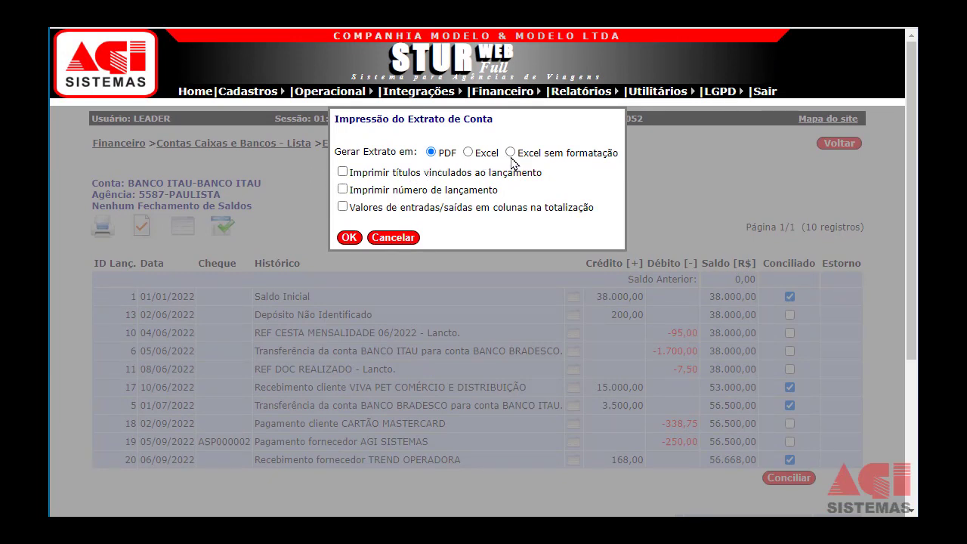
{"action": "left_click", "coordinate": [343, 173]}
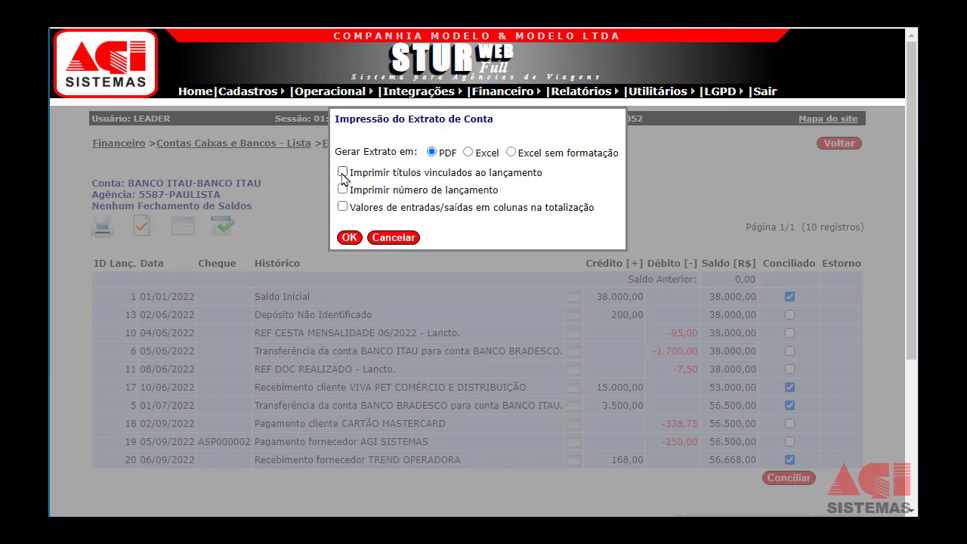
{"action": "left_click", "coordinate": [343, 190]}
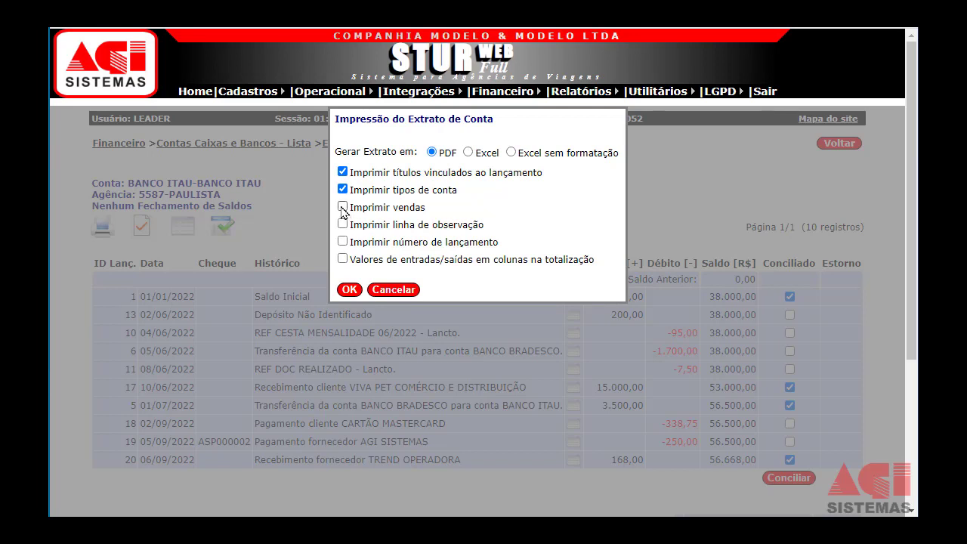
{"action": "left_click", "coordinate": [343, 207]}
{"action": "left_click", "coordinate": [343, 225]}
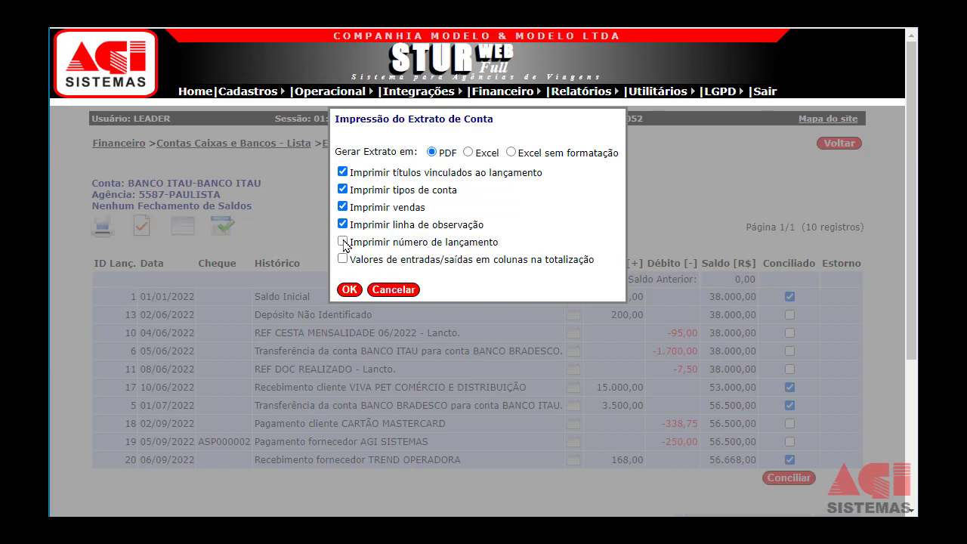
{"action": "left_click", "coordinate": [343, 242]}
{"action": "left_click", "coordinate": [343, 260]}
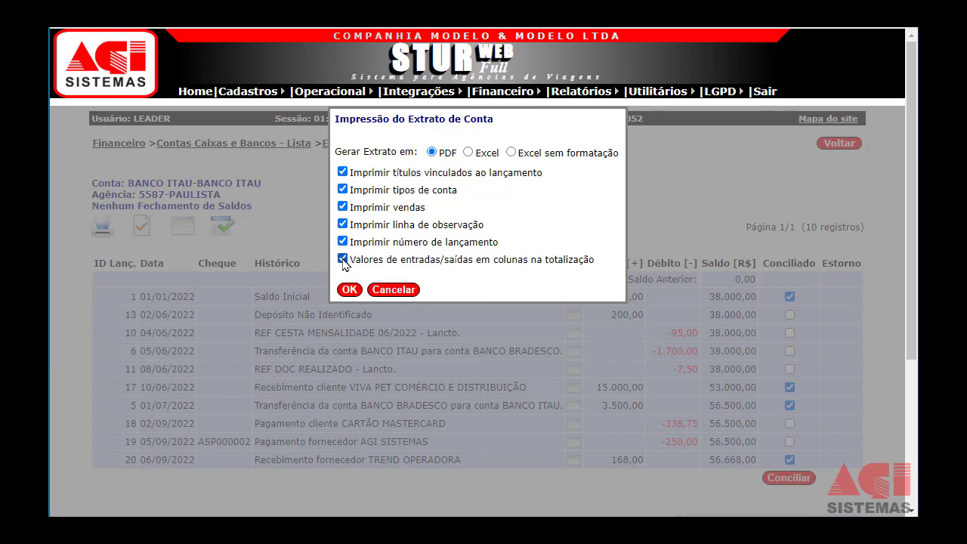
{"action": "left_click", "coordinate": [347, 293]}
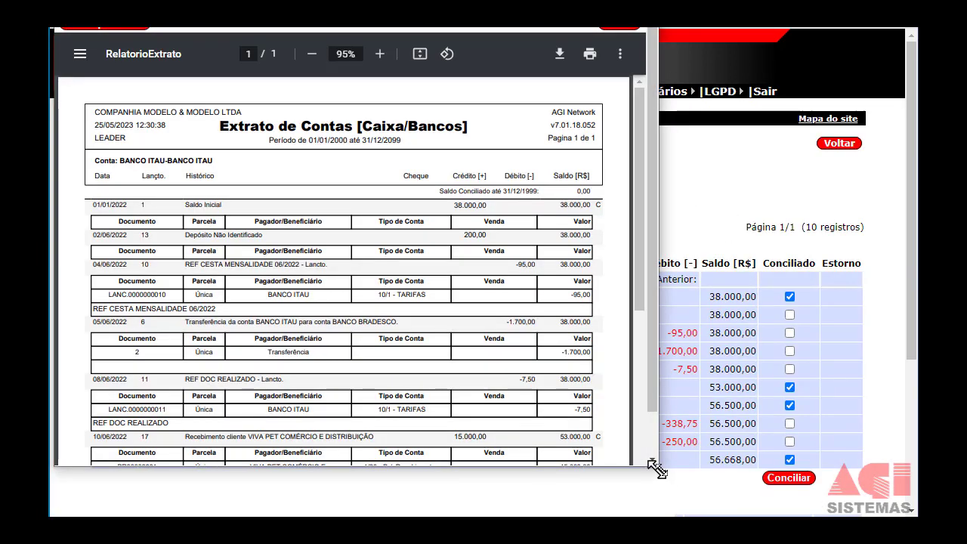
Enlarge and review the statement report, view its e-mail sending form without sending, and close the report
{"action": "left_click_drag", "start_coordinate": [657, 466], "coordinate": [865, 514]}
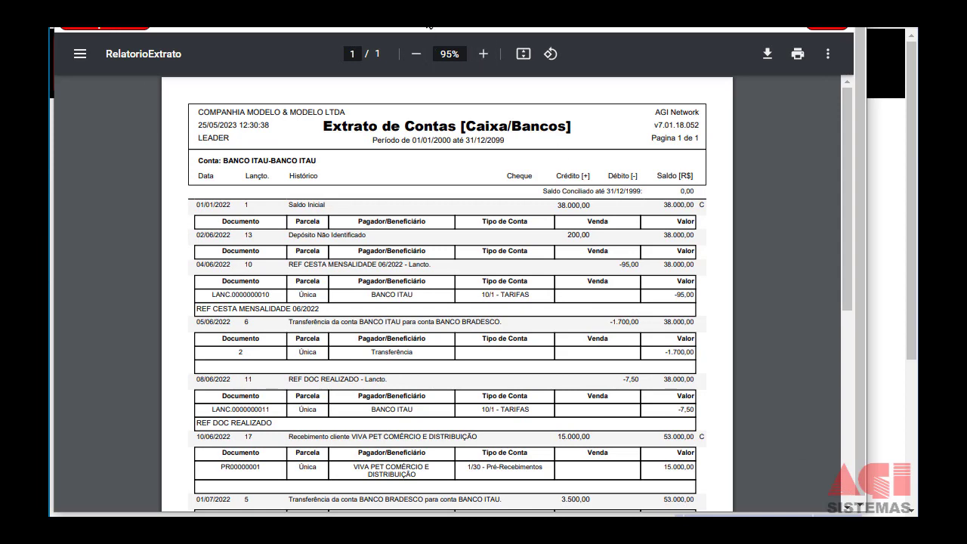
{"action": "left_click_drag", "start_coordinate": [438, 14], "coordinate": [434, 22]}
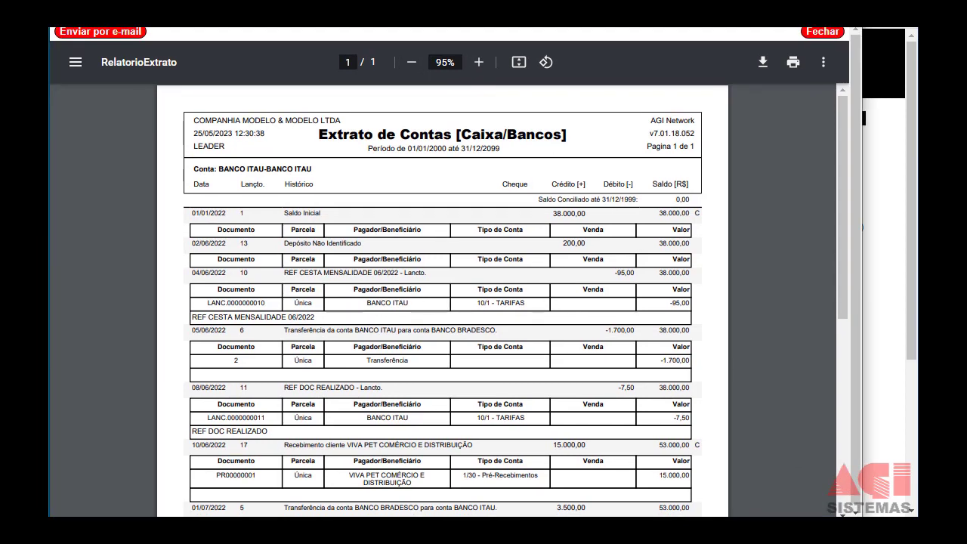
{"action": "scroll", "coordinate": [452, 200], "scroll_direction": "down", "scroll_amount": 2}
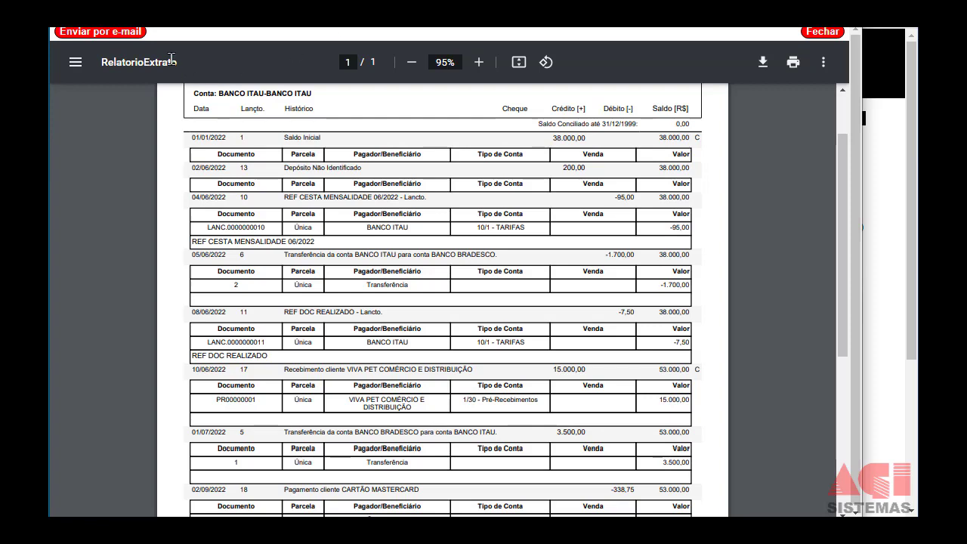
{"action": "left_click", "coordinate": [115, 33]}
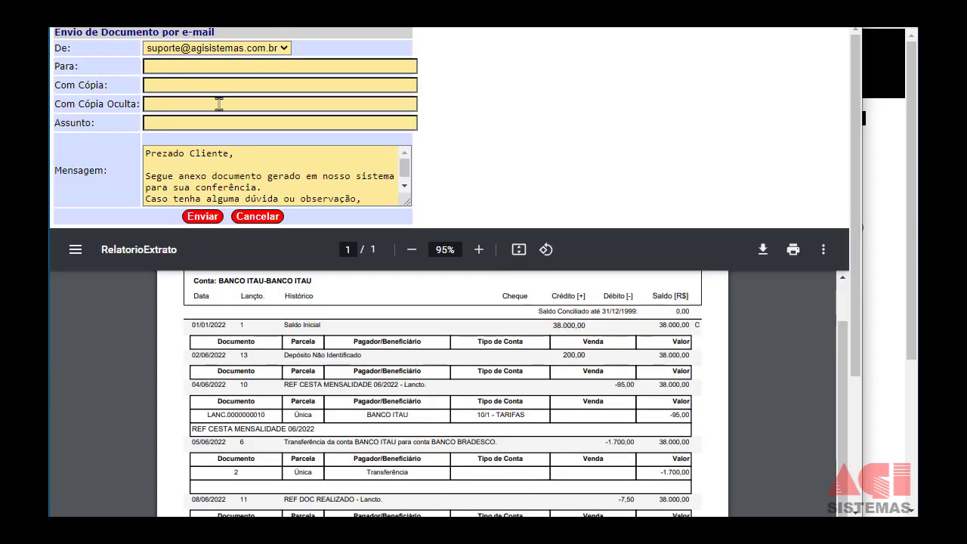
{"action": "left_click", "coordinate": [259, 217]}
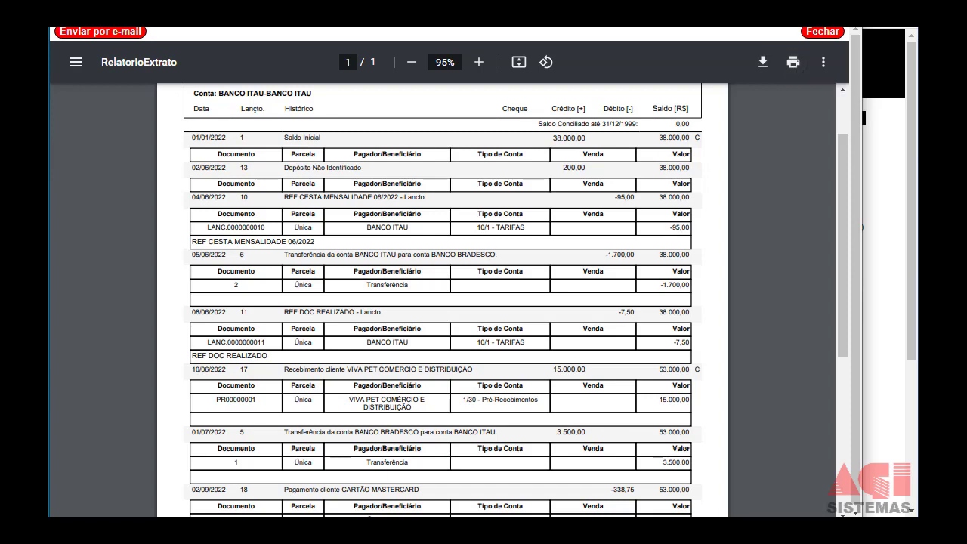
{"action": "left_click", "coordinate": [823, 31]}
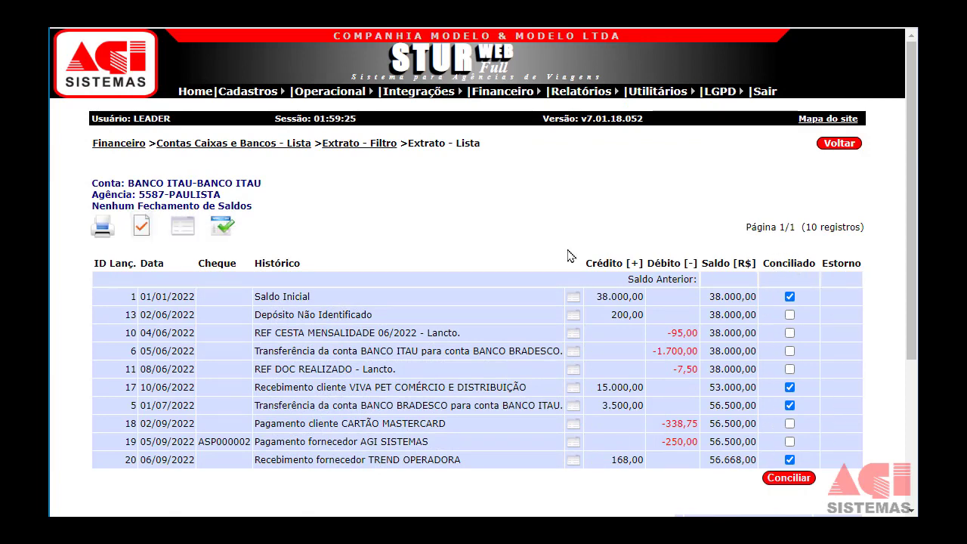
Open the Inclusão de Lançamento form for BANCO ITAU and review the Tipos de Conta options without choosing one
{"action": "left_click", "coordinate": [222, 233]}
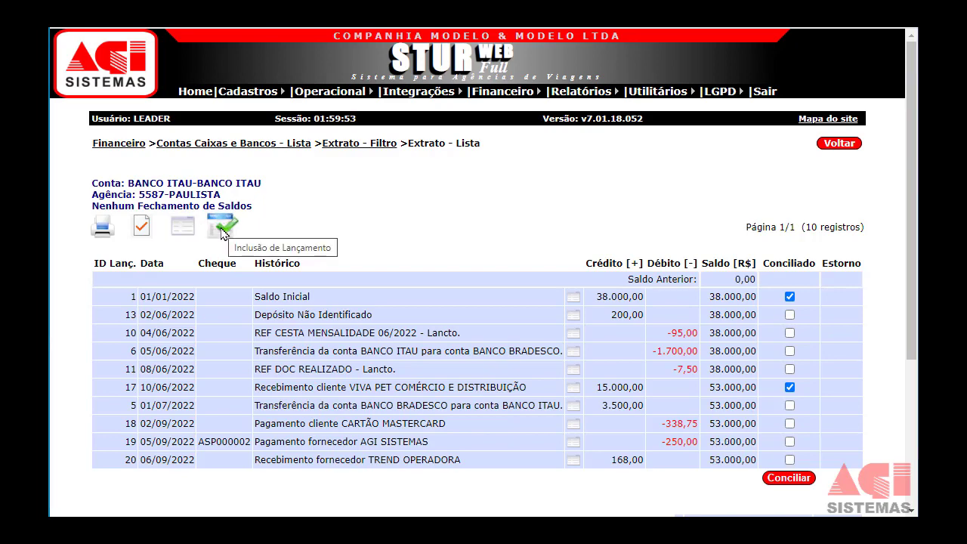
{"action": "left_click", "coordinate": [221, 233]}
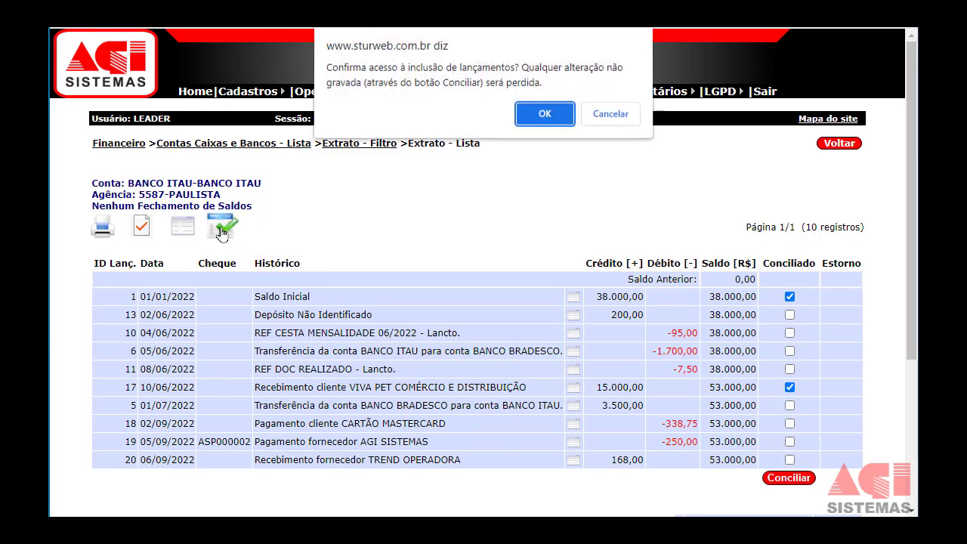
{"action": "left_click", "coordinate": [545, 114]}
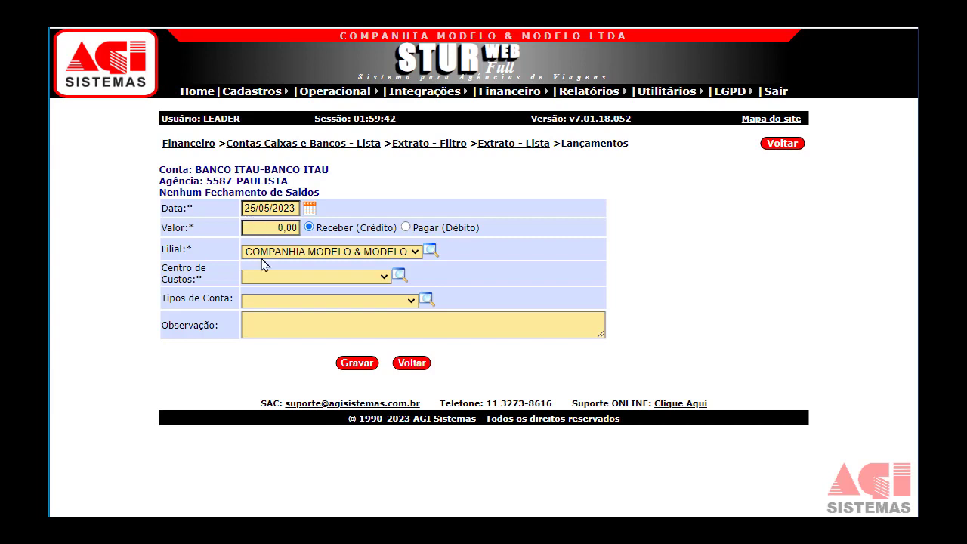
{"action": "left_click", "coordinate": [281, 305]}
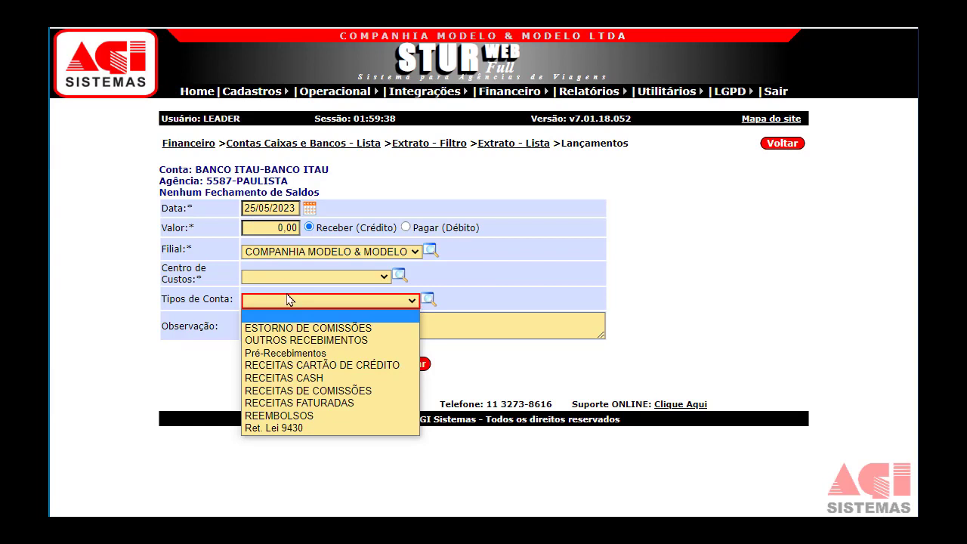
{"action": "left_click", "coordinate": [499, 298]}
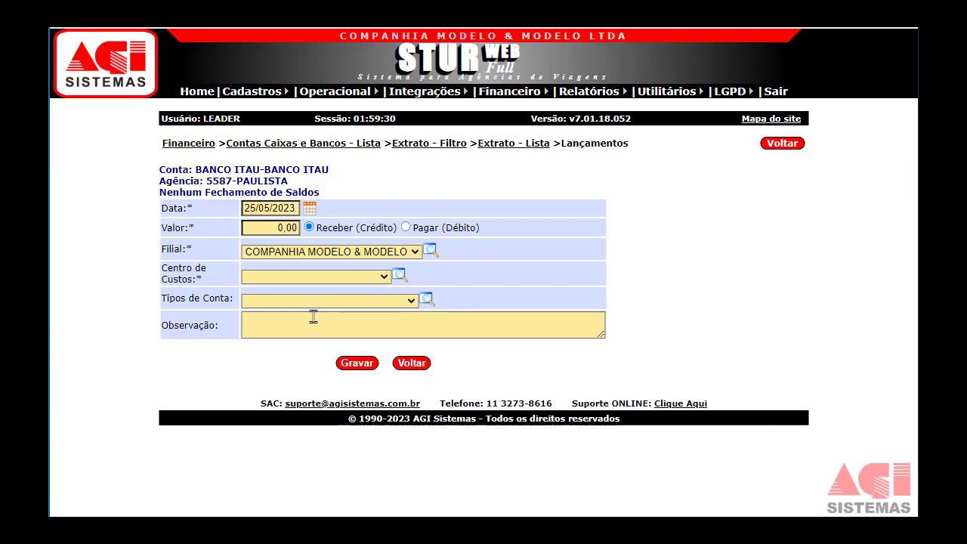
Check the Pagar (Débito) and Receber (Crédito) options in the entry form, and return to the statement without saving
{"action": "left_click", "coordinate": [408, 227]}
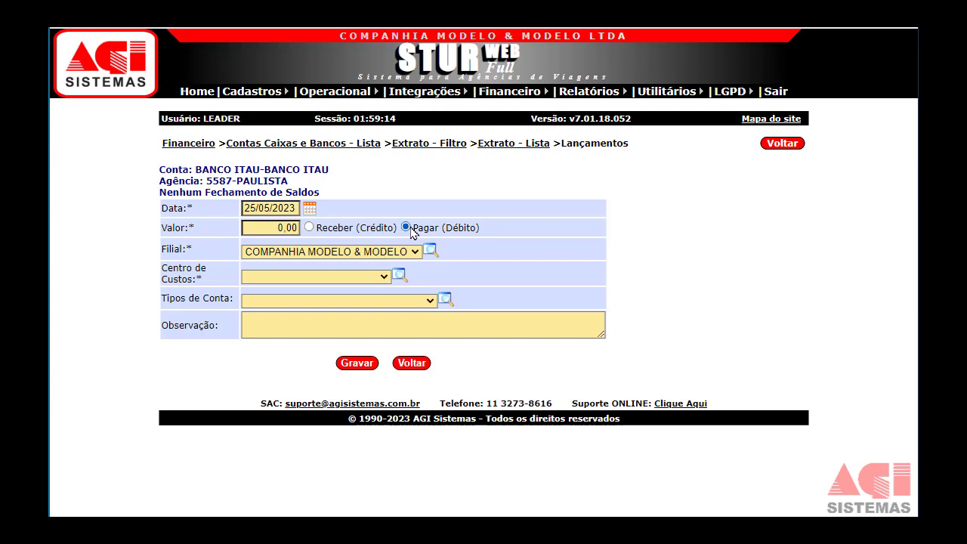
{"action": "left_click", "coordinate": [310, 228]}
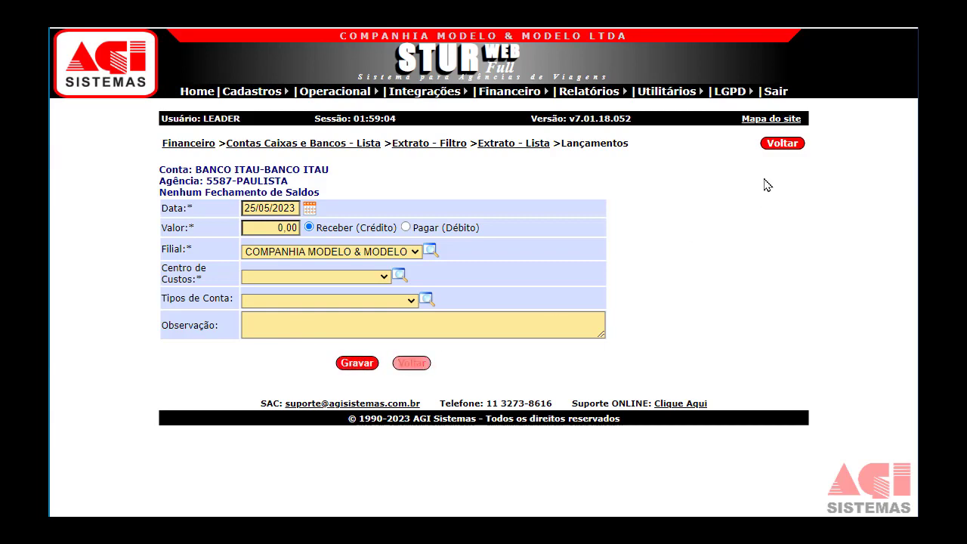
{"action": "left_click", "coordinate": [783, 143]}
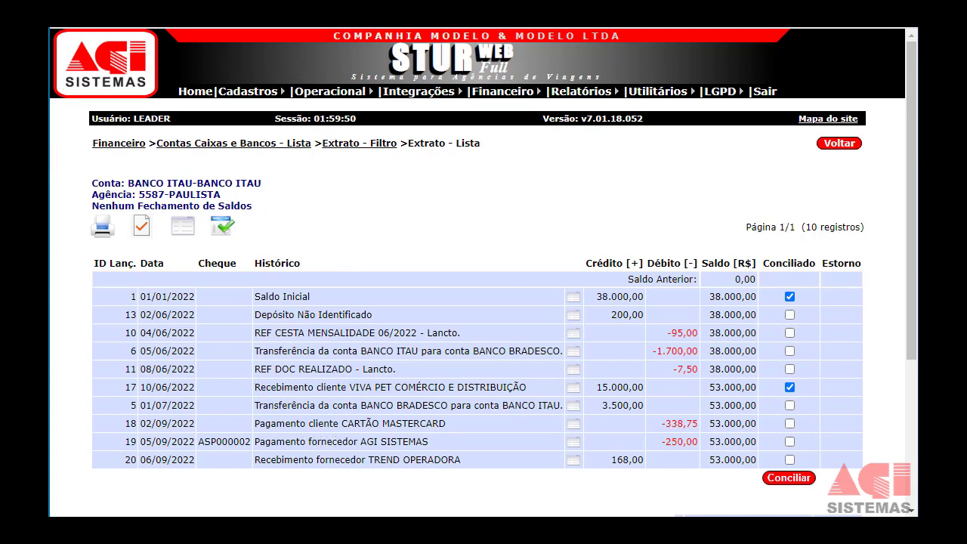
View the linked titles of the REF CESTA MENSALIDADE 06/2022 statement entry and close them
{"action": "left_click_drag", "start_coordinate": [259, 336], "coordinate": [463, 334]}
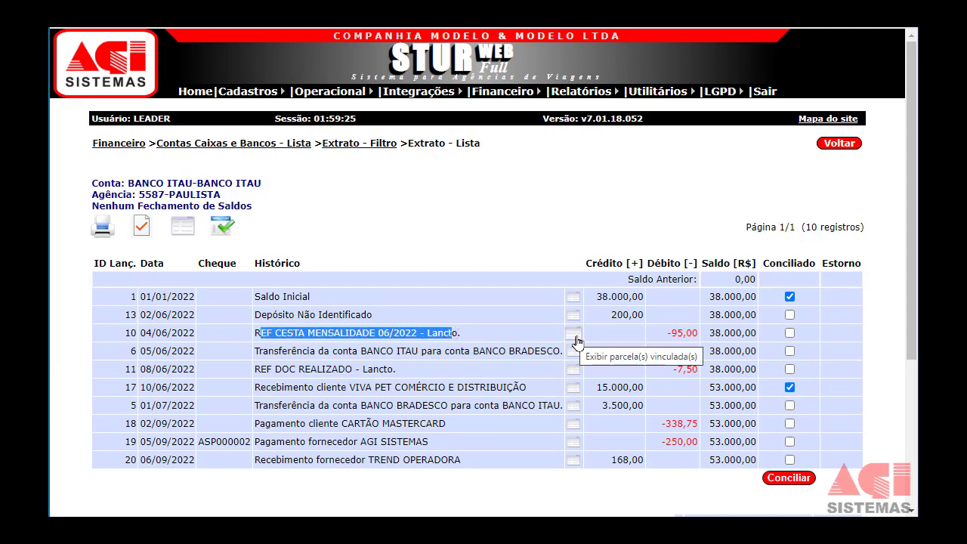
{"action": "left_click", "coordinate": [575, 338]}
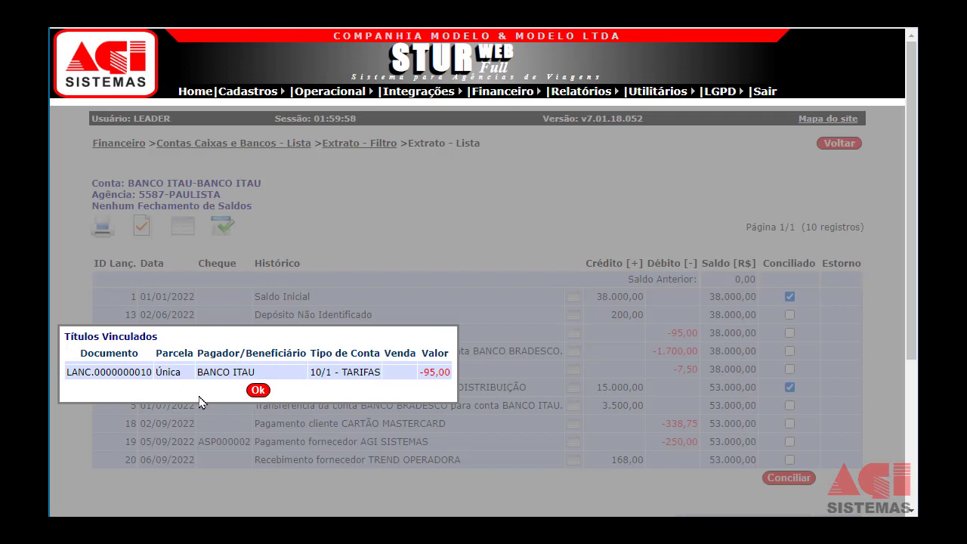
{"action": "left_click", "coordinate": [258, 389]}
{"action": "left_click", "coordinate": [258, 390]}
{"action": "left_click", "coordinate": [258, 333]}
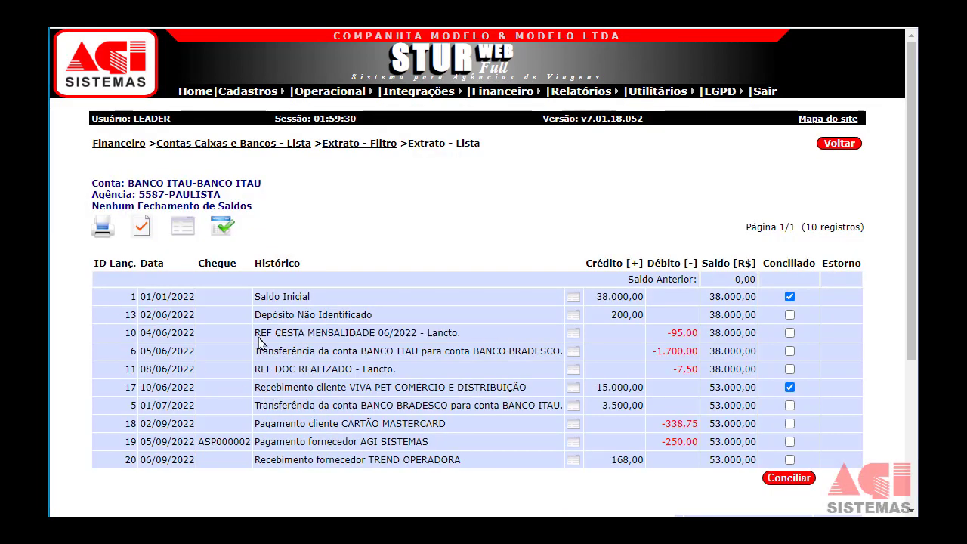
{"action": "left_click_drag", "start_coordinate": [258, 333], "coordinate": [453, 334]}
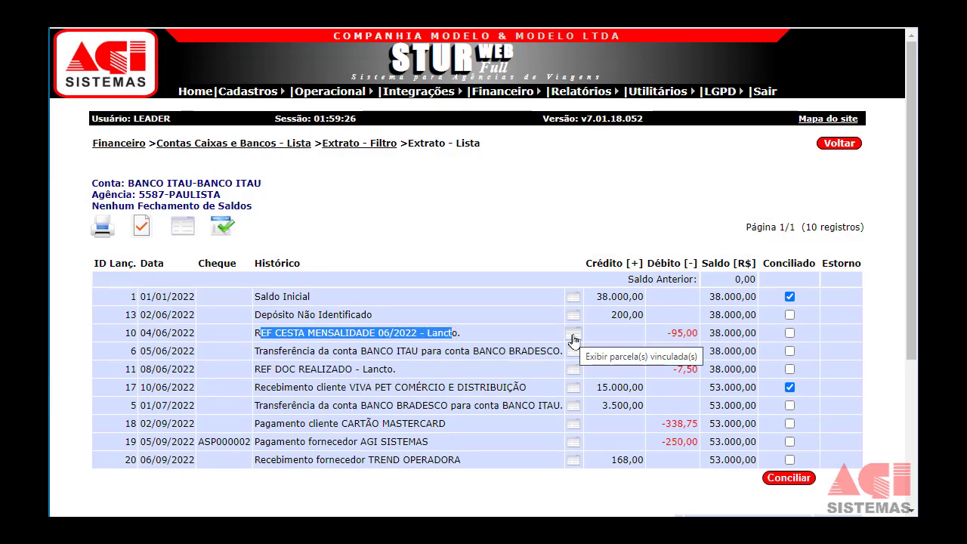
{"action": "left_click", "coordinate": [574, 338]}
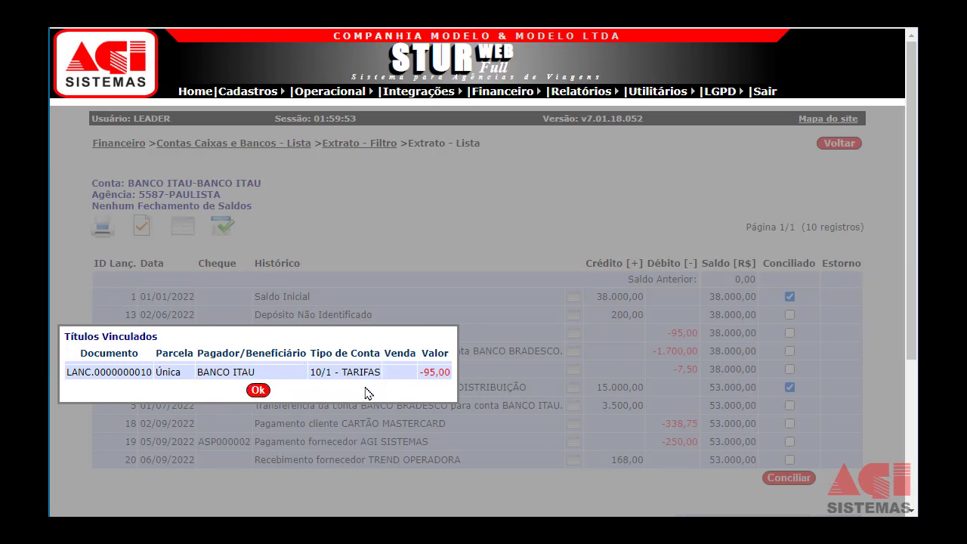
{"action": "left_click", "coordinate": [260, 390]}
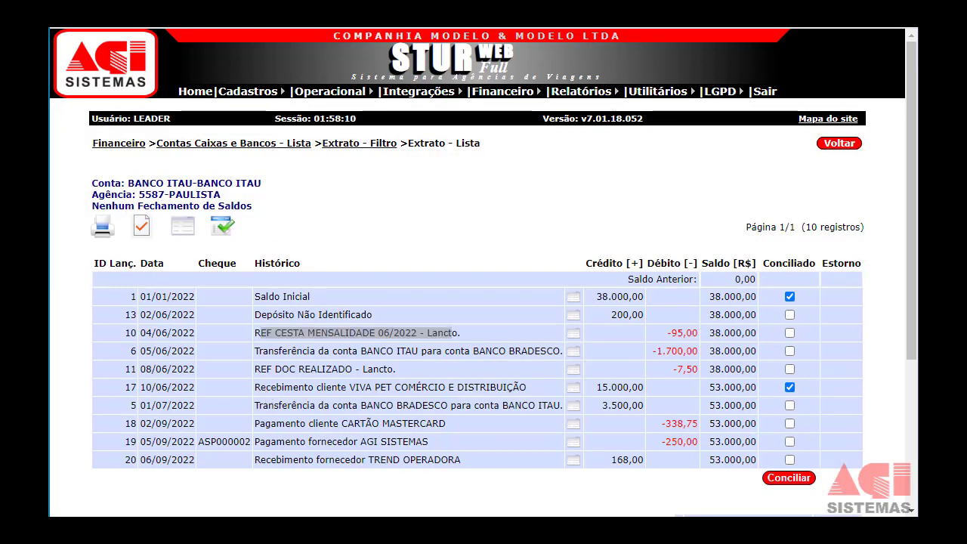
Inspect BANCO ITAU's cheque list and its blank cheque registration form, and return to the accounts list without saving
{"action": "left_click", "coordinate": [844, 146]}
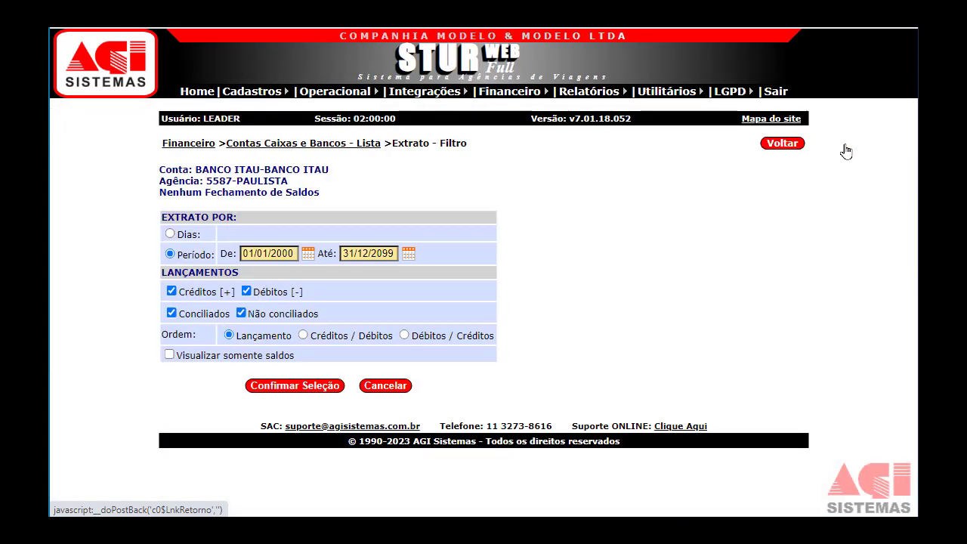
{"action": "left_click", "coordinate": [801, 144]}
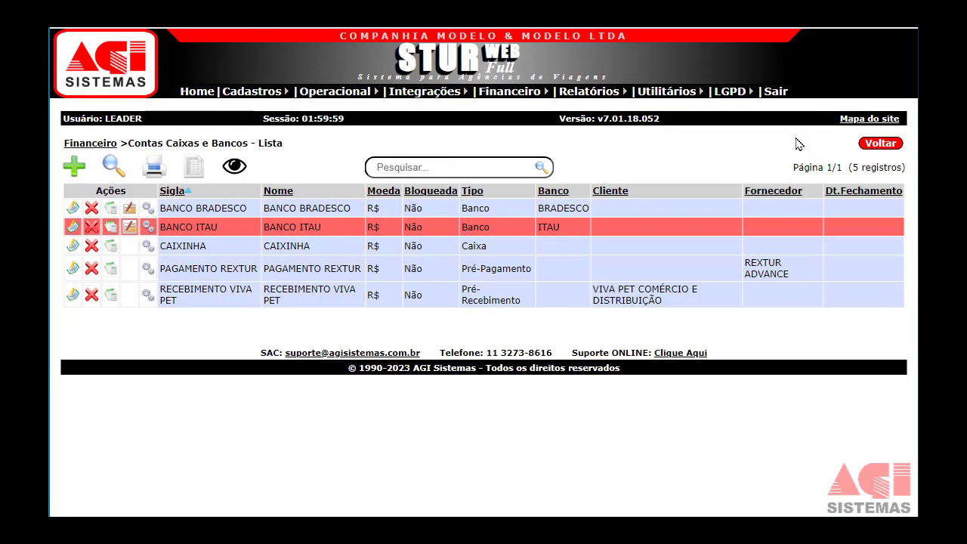
{"action": "left_click", "coordinate": [130, 230]}
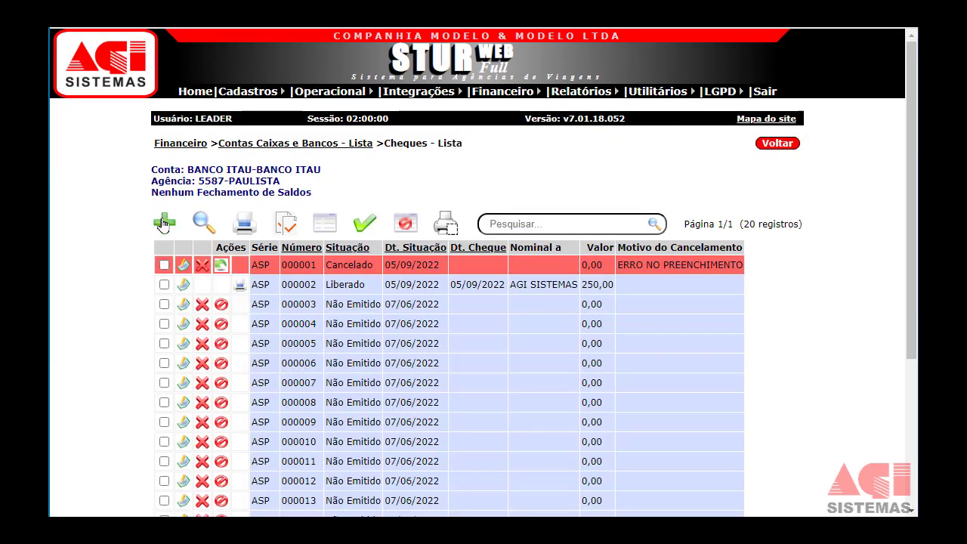
{"action": "left_click", "coordinate": [163, 224]}
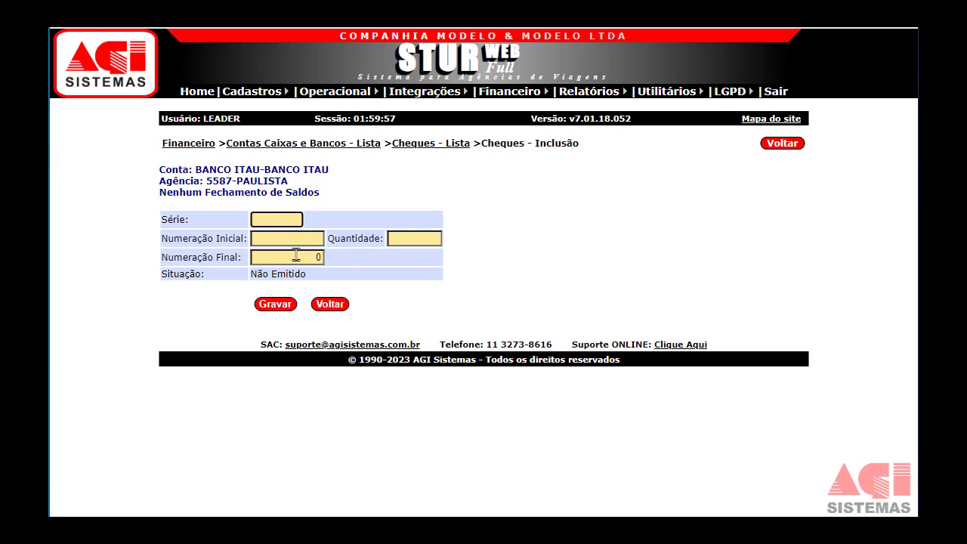
{"action": "left_click", "coordinate": [331, 304]}
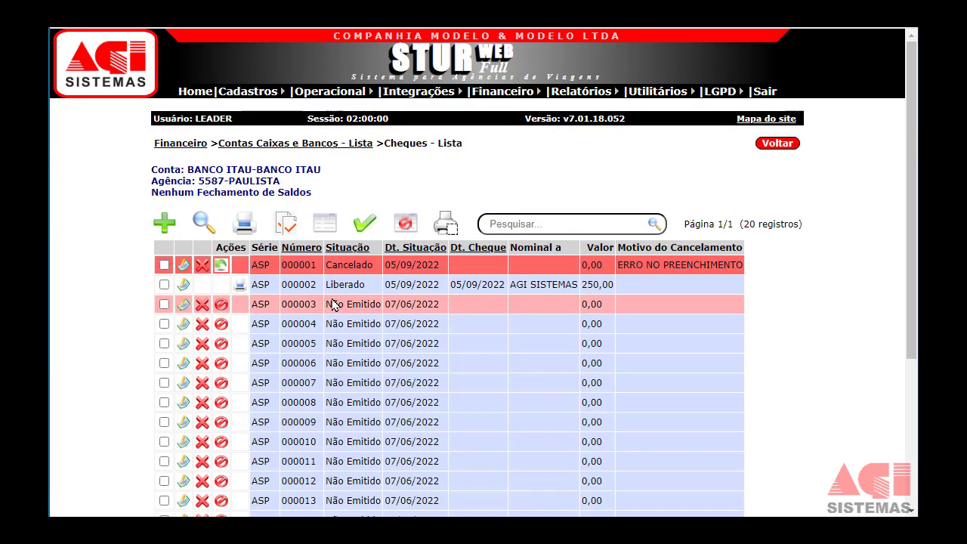
{"action": "left_click", "coordinate": [778, 142]}
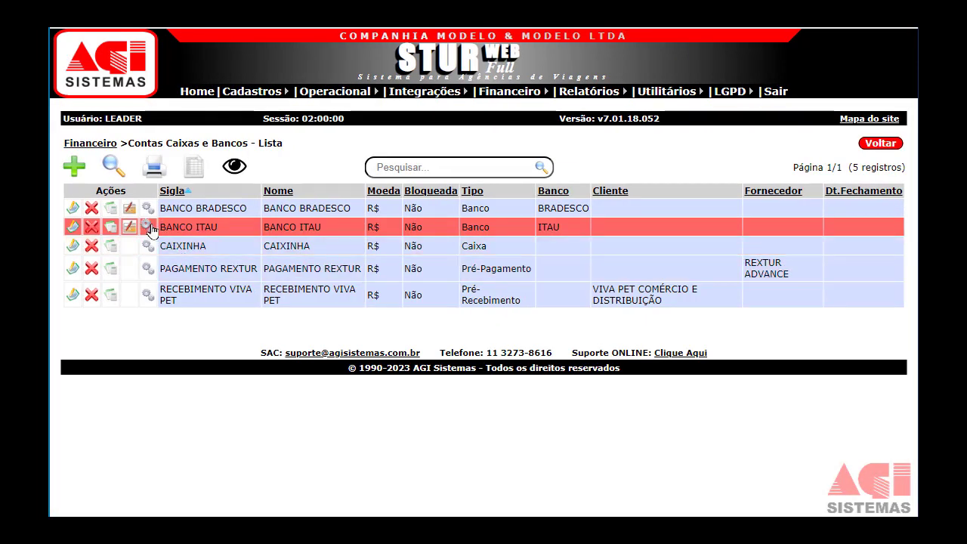
Review BANCO ITAU's billing account configuration, from the beneficiary code to the boleto instructions, and return to the accounts list
{"action": "left_click", "coordinate": [148, 227]}
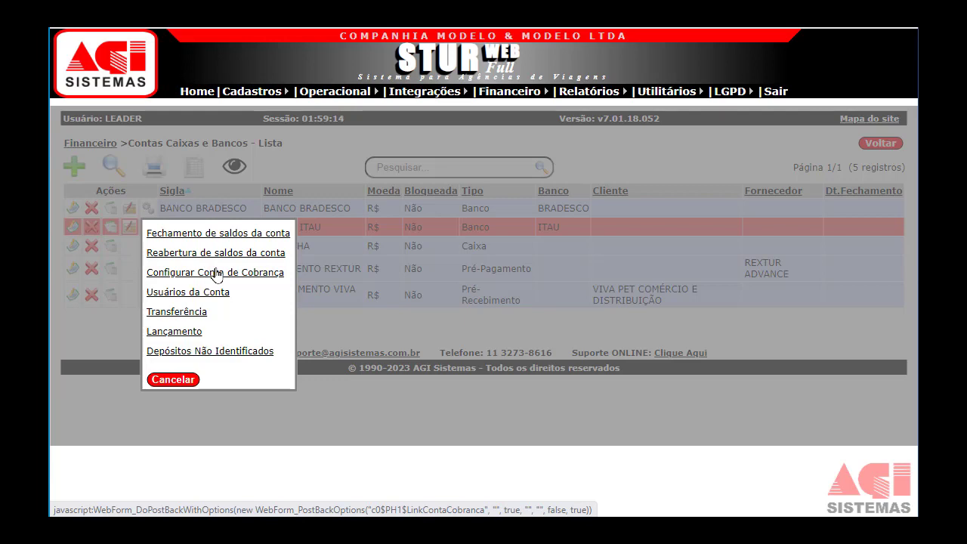
{"action": "left_click", "coordinate": [215, 273]}
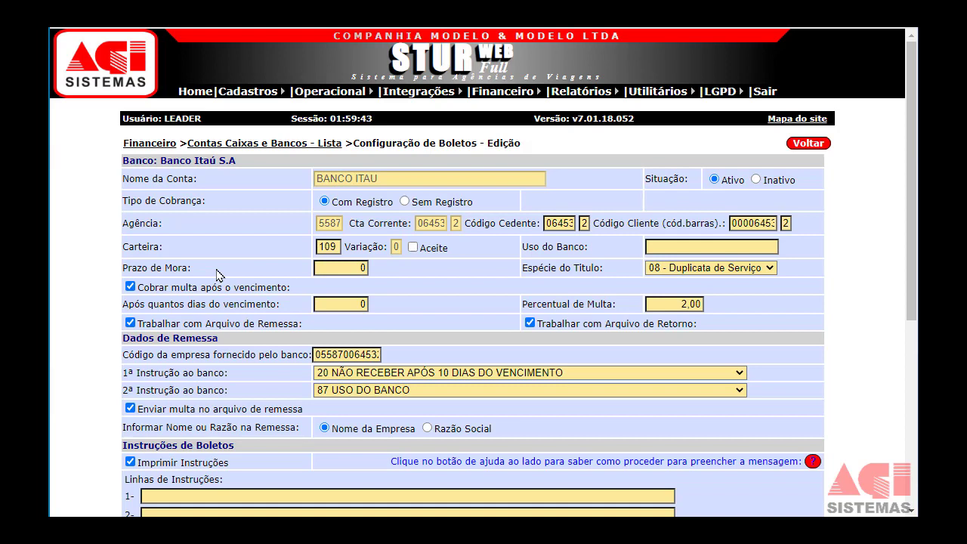
{"action": "left_click_drag", "start_coordinate": [492, 223], "coordinate": [511, 223]}
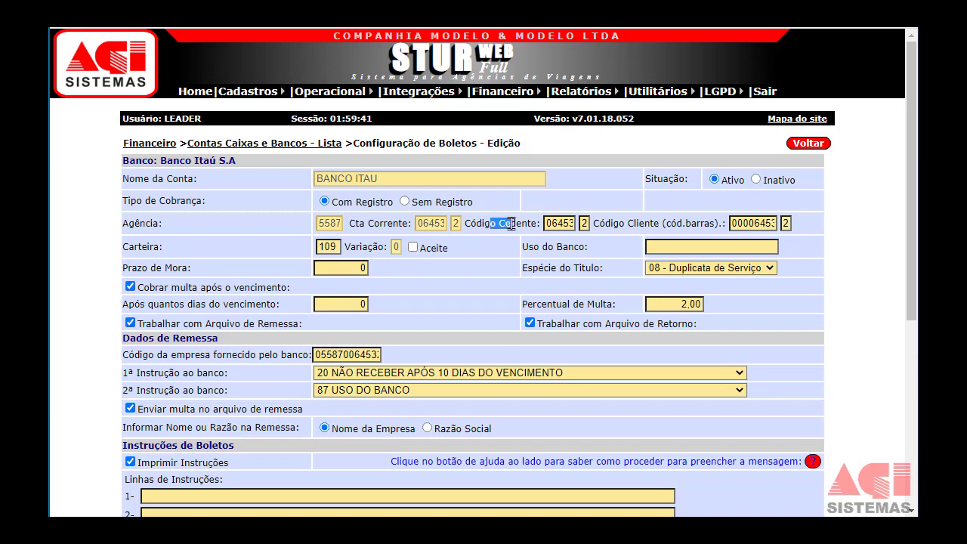
{"action": "scroll", "coordinate": [508, 247], "scroll_direction": "down", "scroll_amount": 1}
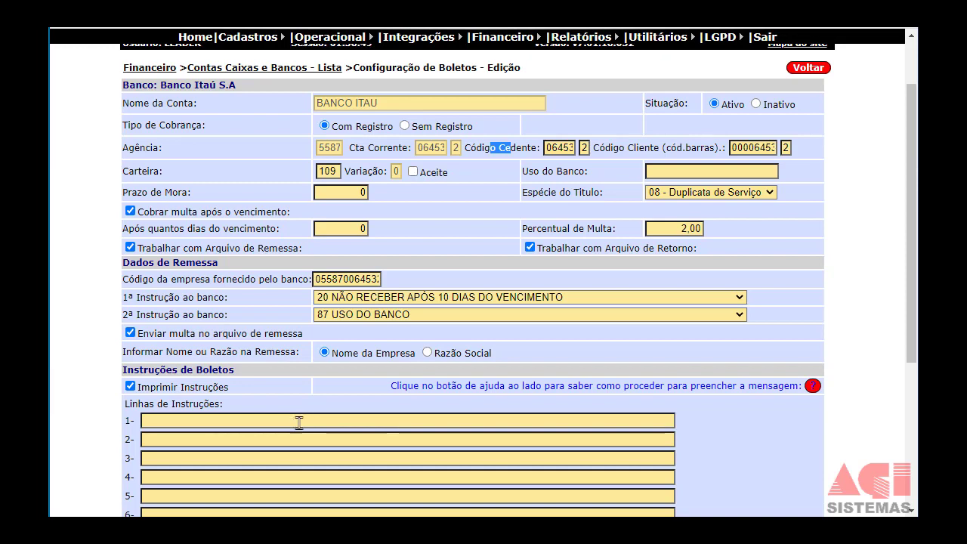
{"action": "left_click", "coordinate": [807, 68]}
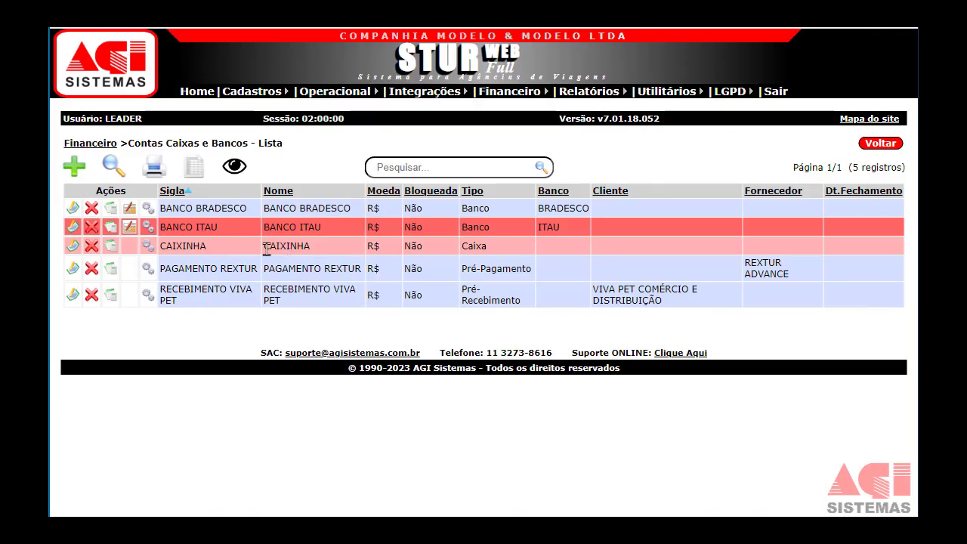
Review the users with access to the BANCO ITAU account and the form for adding one, and return to the accounts list
{"action": "left_click", "coordinate": [147, 227]}
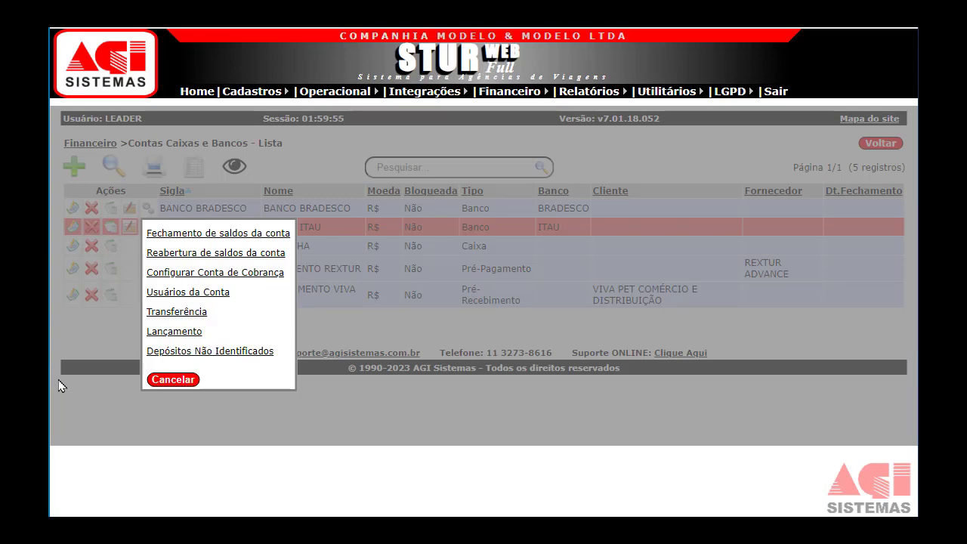
{"action": "left_click", "coordinate": [204, 294]}
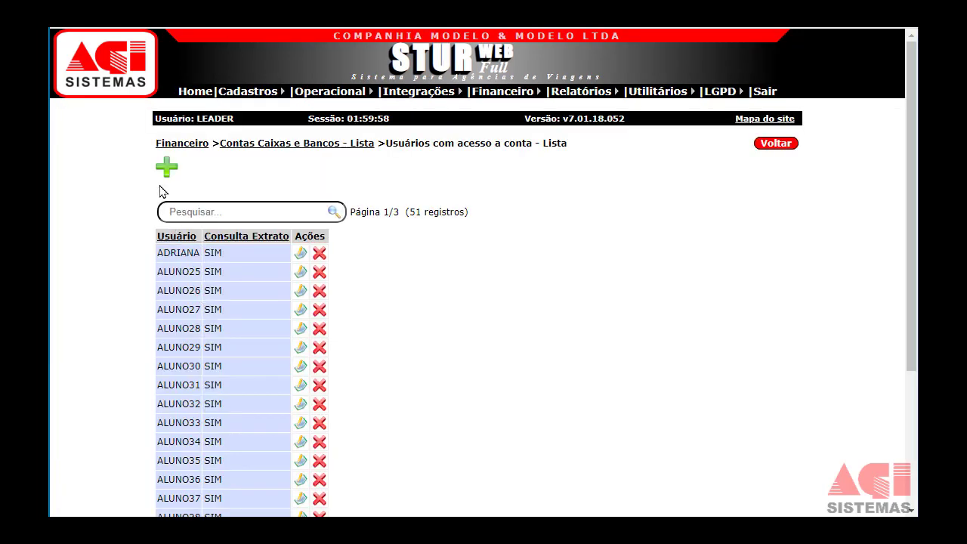
{"action": "left_click", "coordinate": [168, 171]}
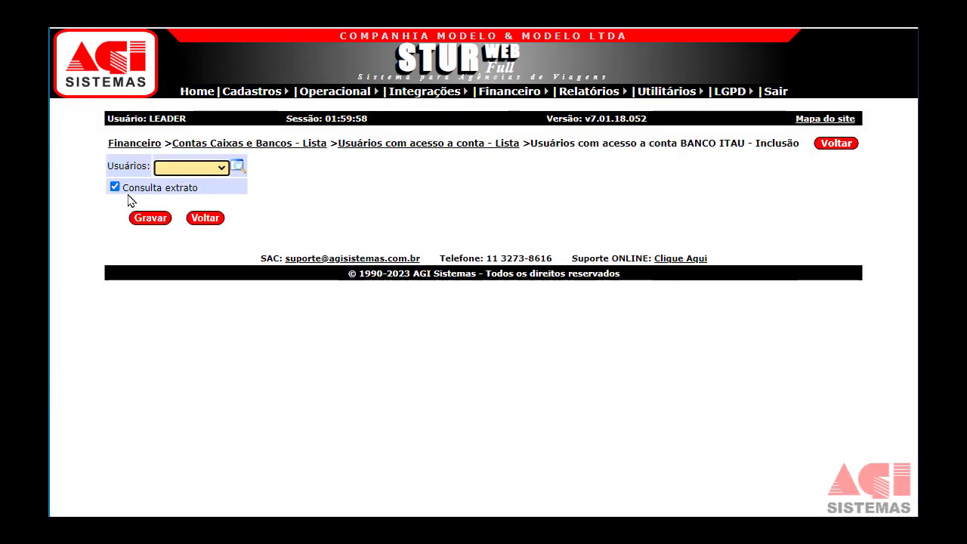
{"action": "left_click", "coordinate": [155, 217]}
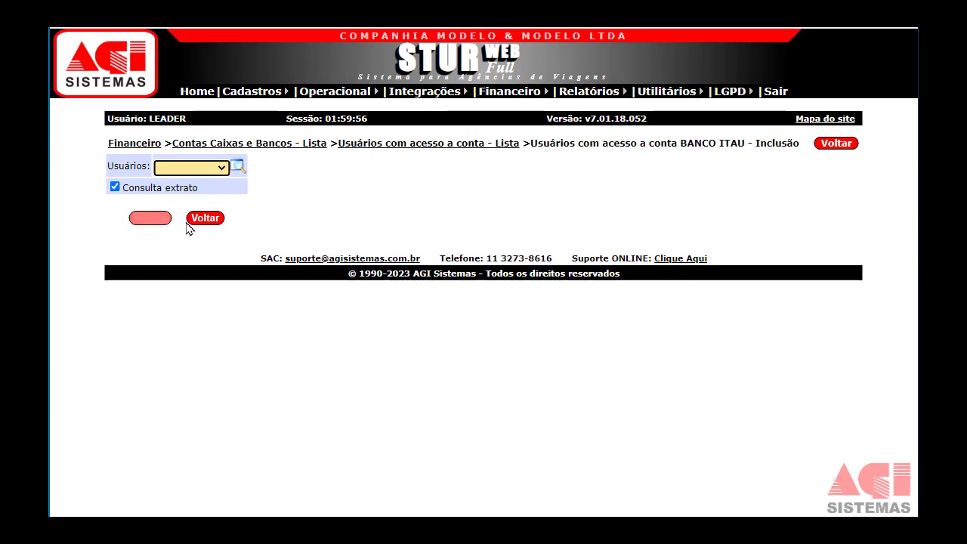
{"action": "left_click", "coordinate": [847, 144]}
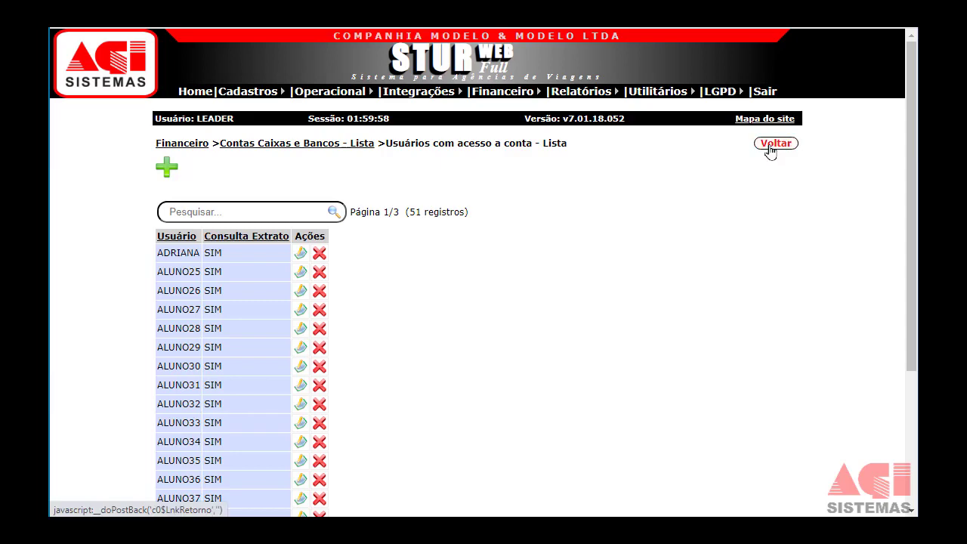
{"action": "left_click", "coordinate": [771, 147]}
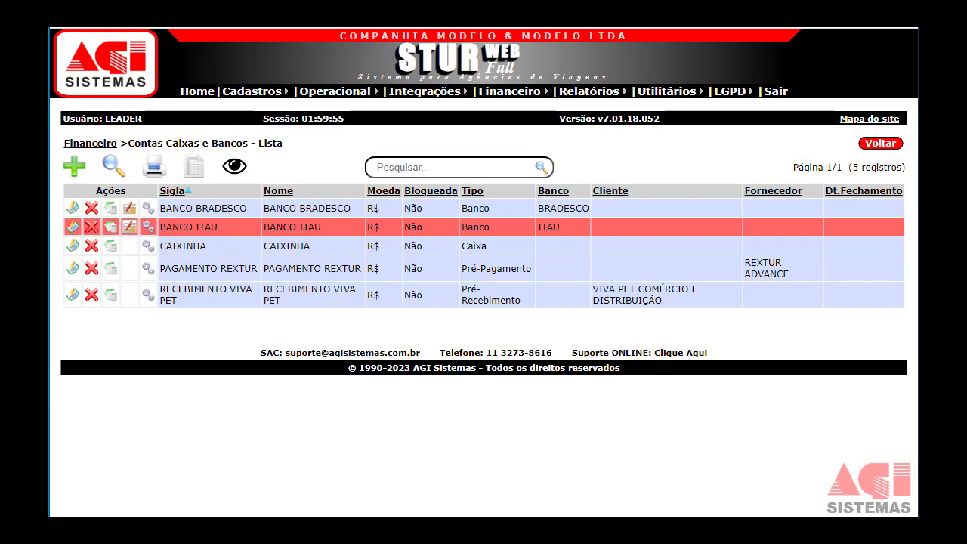
Start a new transfer from the BANCO ITAU account with BANCO BRADESCO as the destination account
{"action": "left_click", "coordinate": [147, 227]}
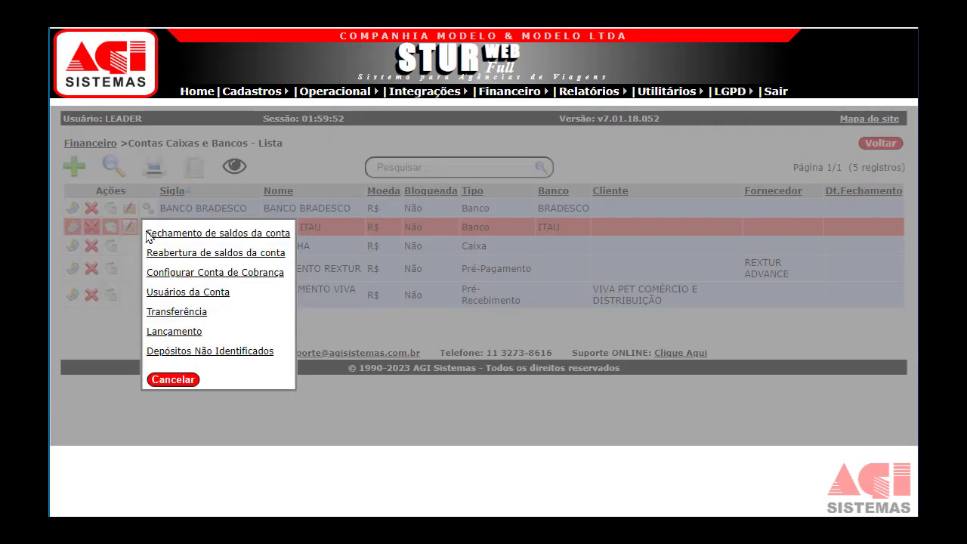
{"action": "left_click", "coordinate": [168, 313]}
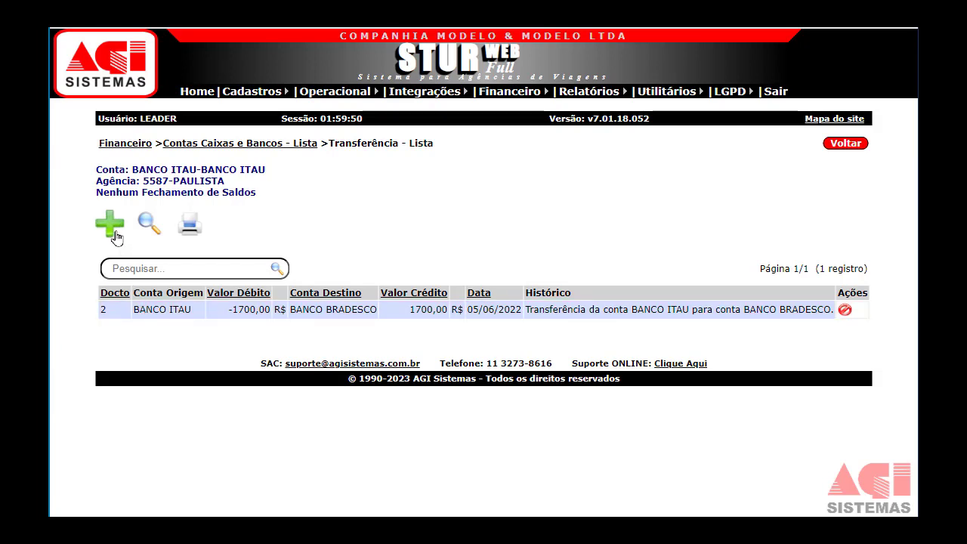
{"action": "left_click_drag", "start_coordinate": [121, 169], "coordinate": [216, 170]}
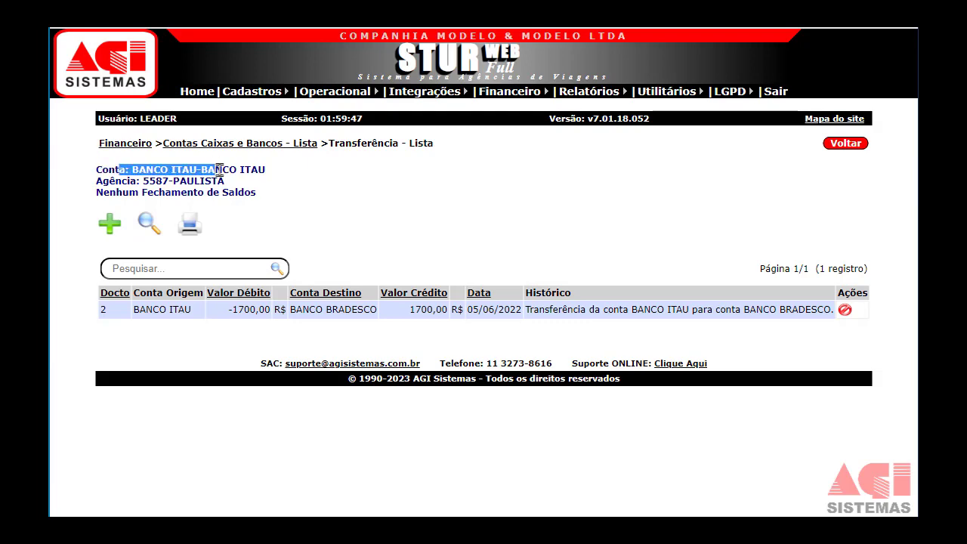
{"action": "left_click", "coordinate": [107, 220]}
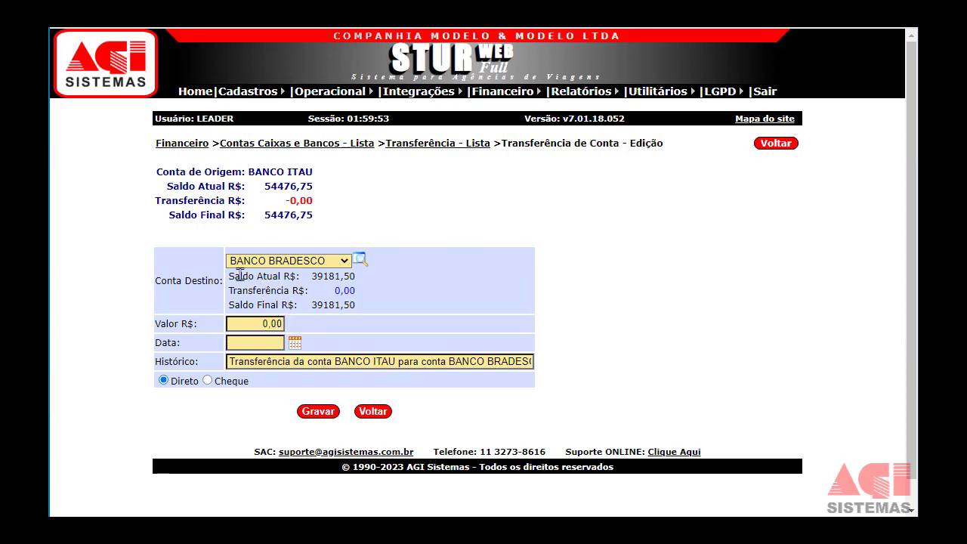
Set the transfer amount to 2500 in the transfer form
{"action": "left_click_drag", "start_coordinate": [240, 277], "coordinate": [267, 276]}
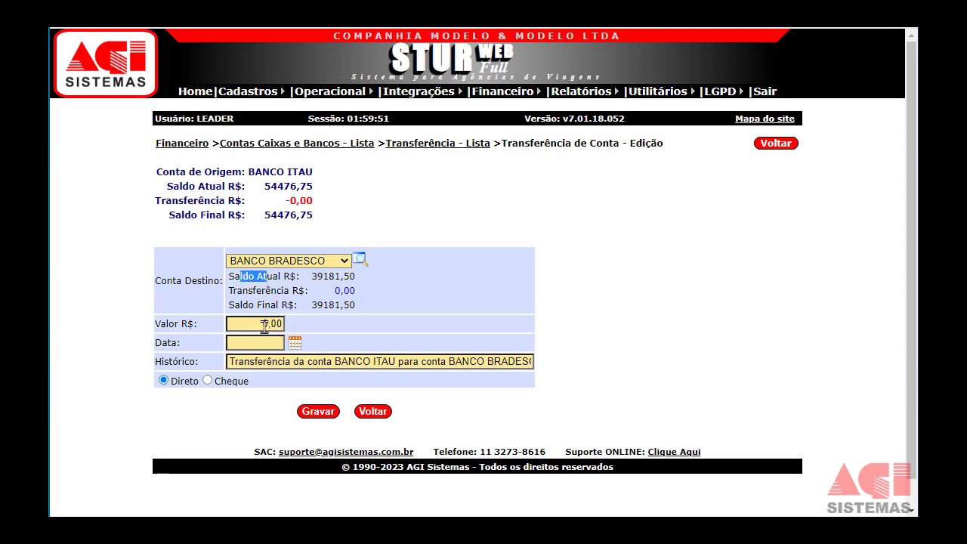
{"action": "left_click_drag", "start_coordinate": [155, 324], "coordinate": [195, 324]}
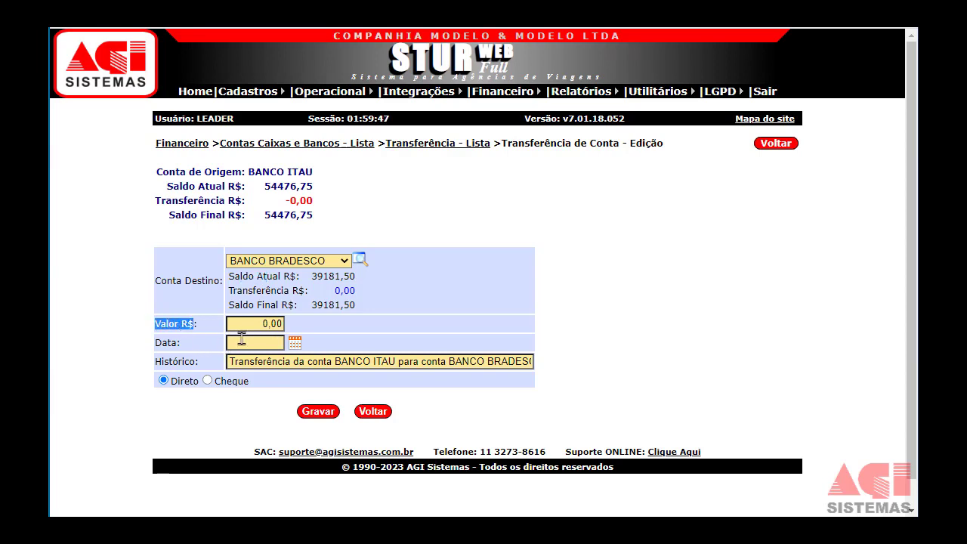
{"action": "left_click", "coordinate": [241, 341]}
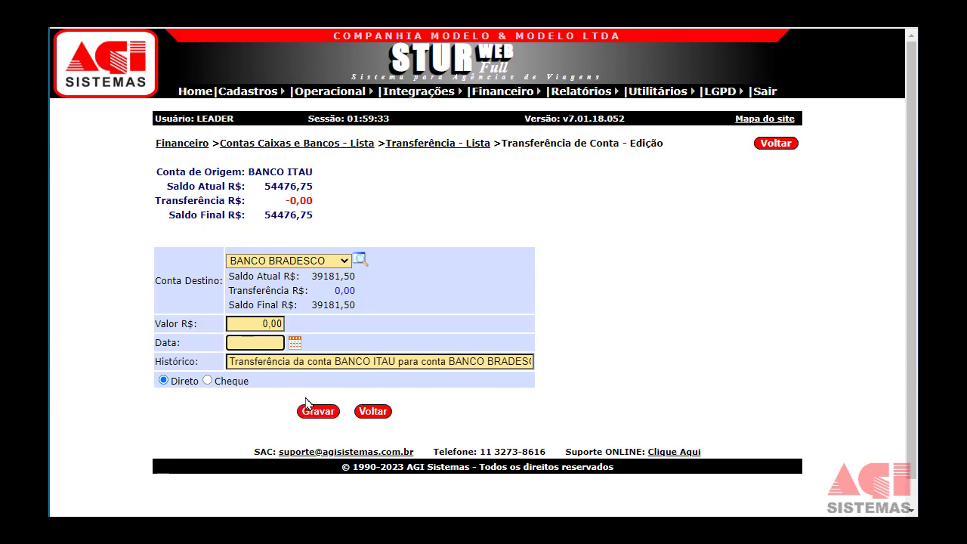
{"action": "left_click", "coordinate": [255, 323]}
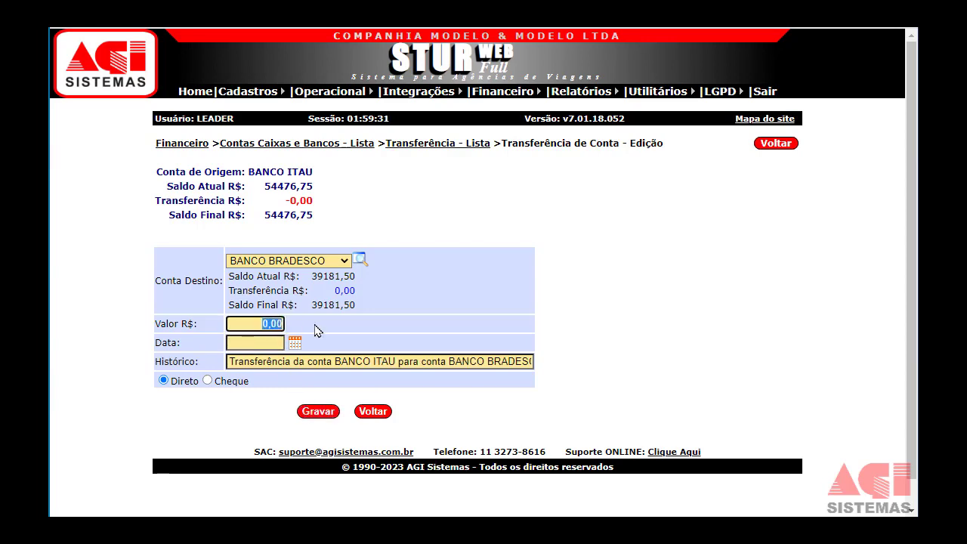
{"action": "type", "text": "2500"}
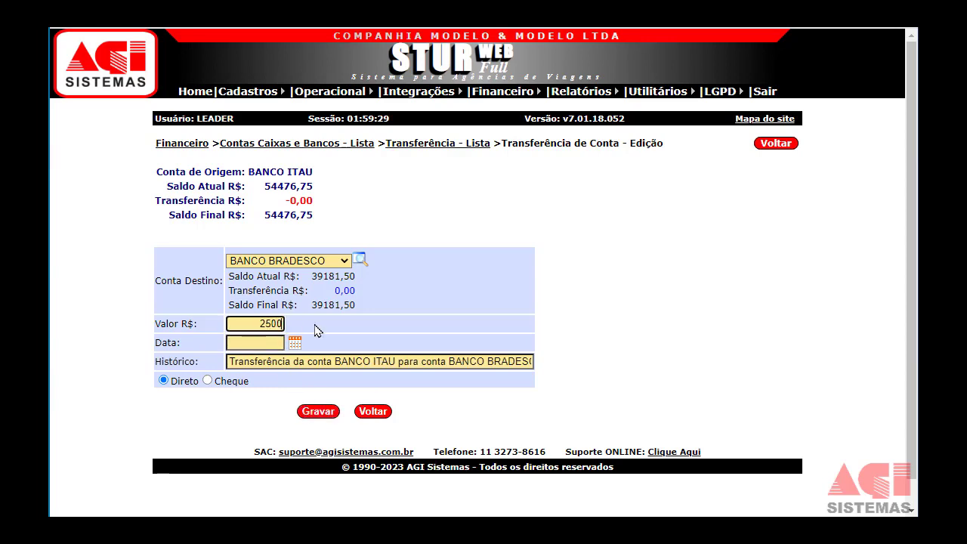
Date the BANCO ITAU to BANCO BRADESCO transfer 25/05/2023, save it, and return to the accounts list
{"action": "key", "text": "Tab"}
{"action": "type", "text": "25/05"}
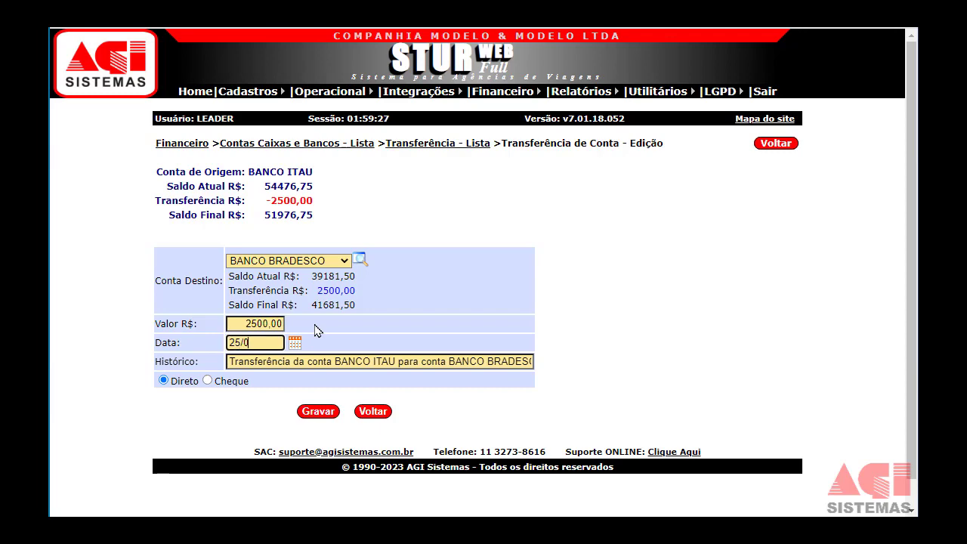
{"action": "left_click", "coordinate": [317, 412]}
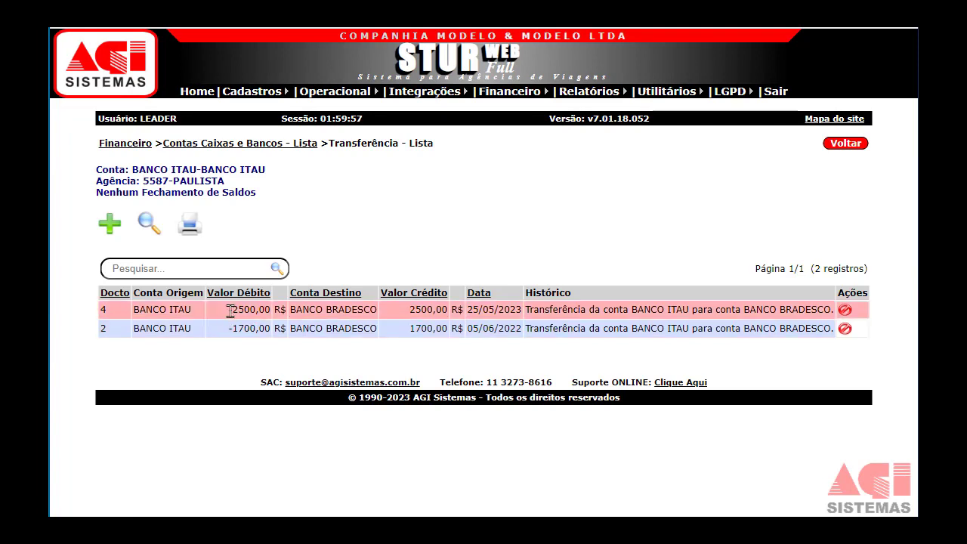
{"action": "left_click_drag", "start_coordinate": [228, 312], "coordinate": [263, 315]}
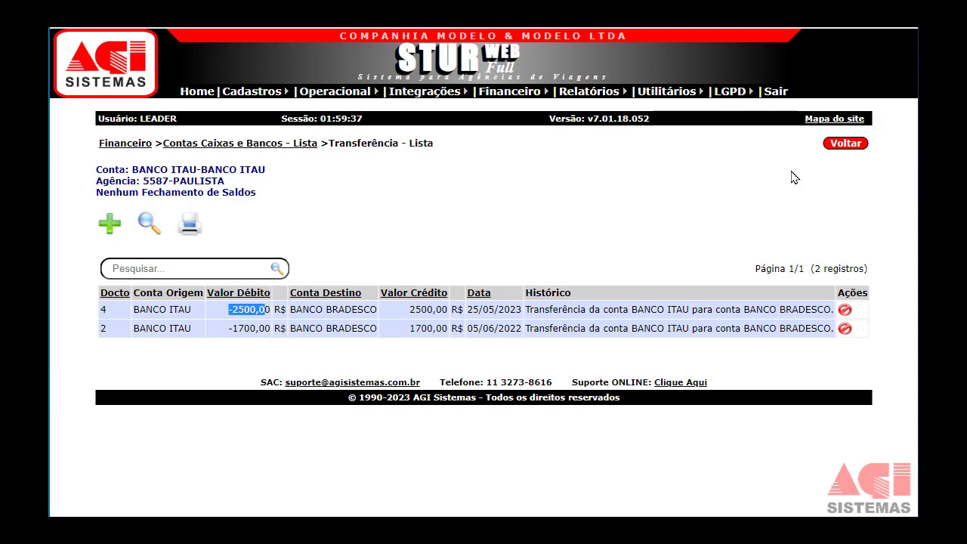
{"action": "left_click", "coordinate": [836, 152]}
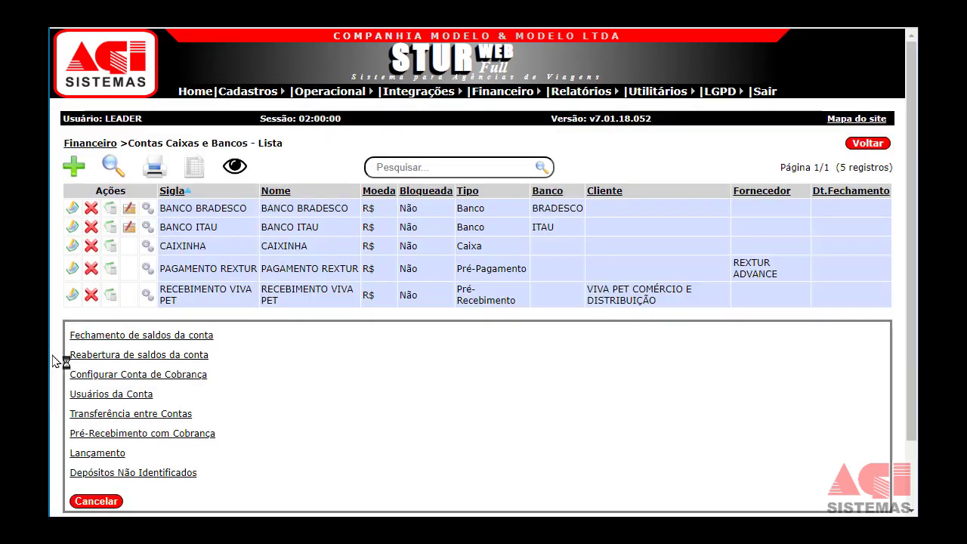
Review BANCO ITAU's manual entry form (Lançamento), enlarging the Observação field, and return to the accounts list
{"action": "left_click", "coordinate": [149, 229]}
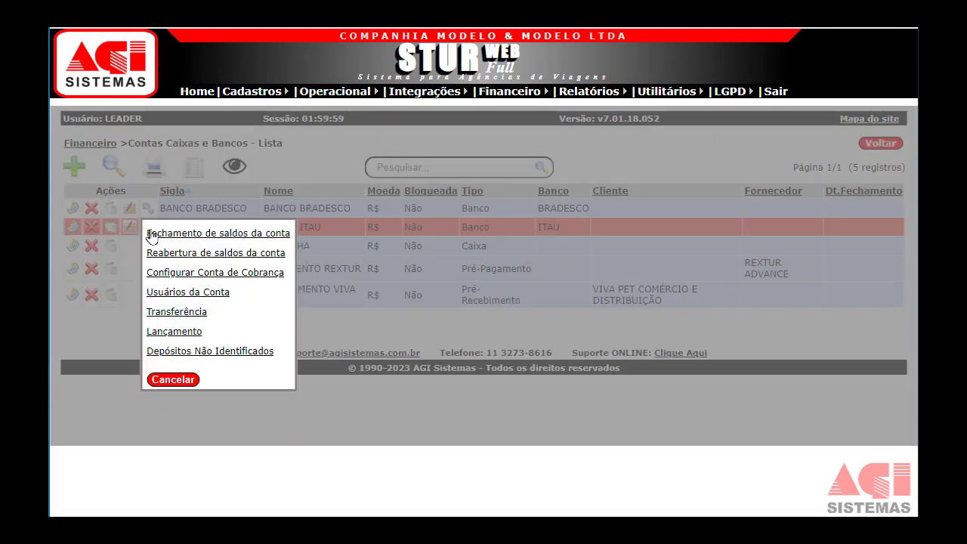
{"action": "left_click", "coordinate": [181, 332]}
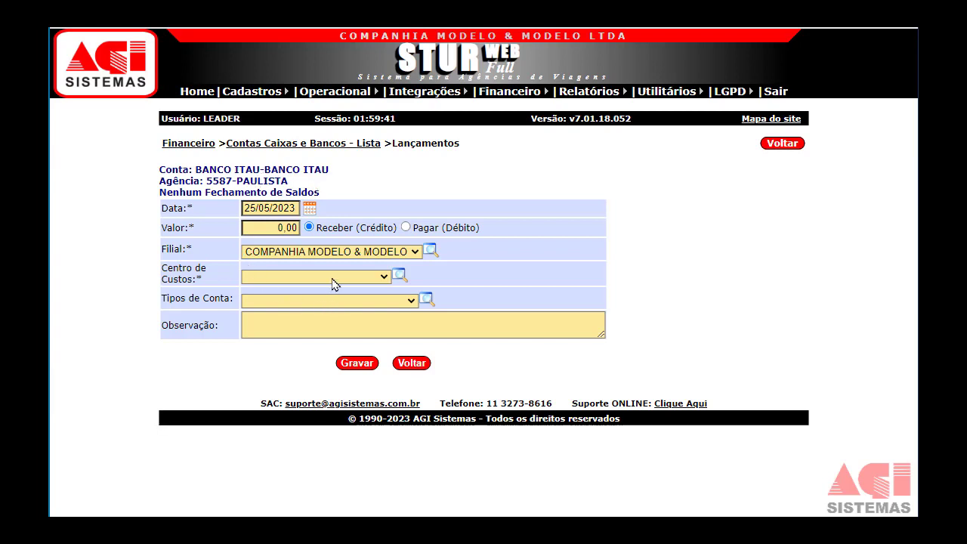
{"action": "left_click", "coordinate": [317, 321]}
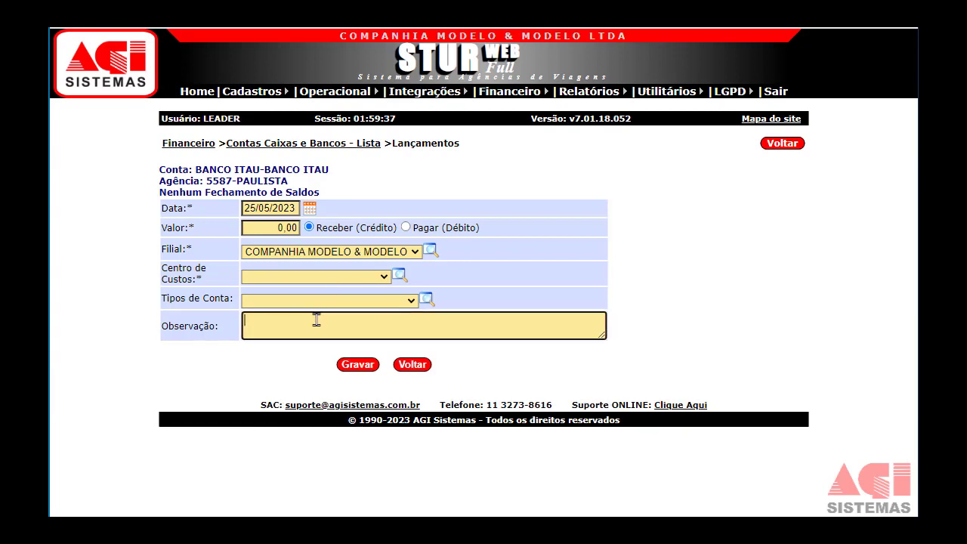
{"action": "left_click_drag", "start_coordinate": [600, 334], "coordinate": [622, 372]}
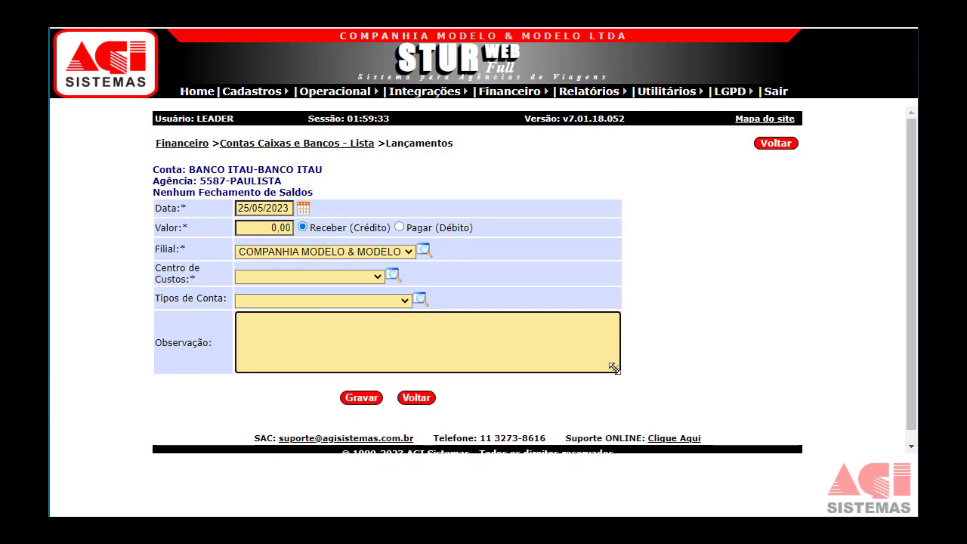
{"action": "left_click", "coordinate": [774, 143]}
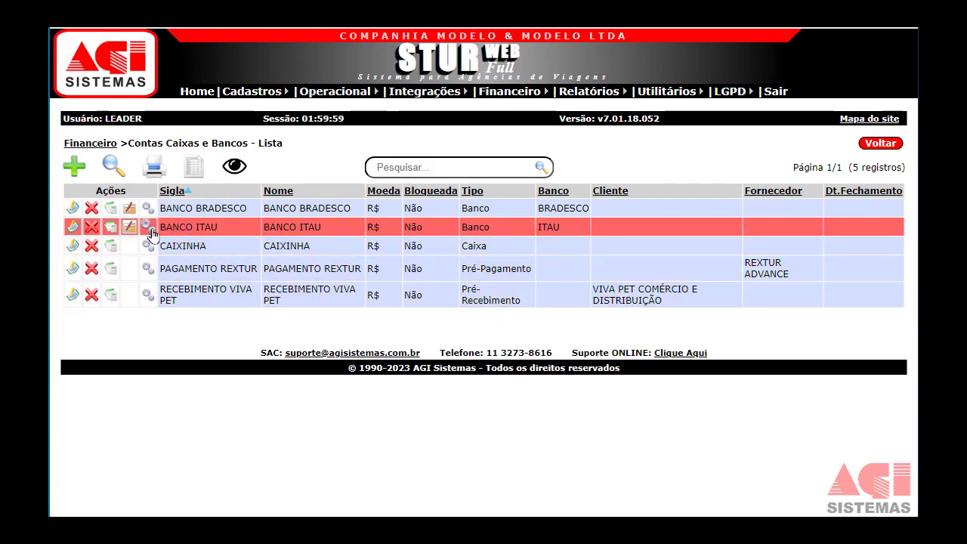
Review BANCO ITAU's unidentified deposits and the edit form of the 02/06/2022 deposit, and return to the accounts list without saving
{"action": "left_click", "coordinate": [149, 227]}
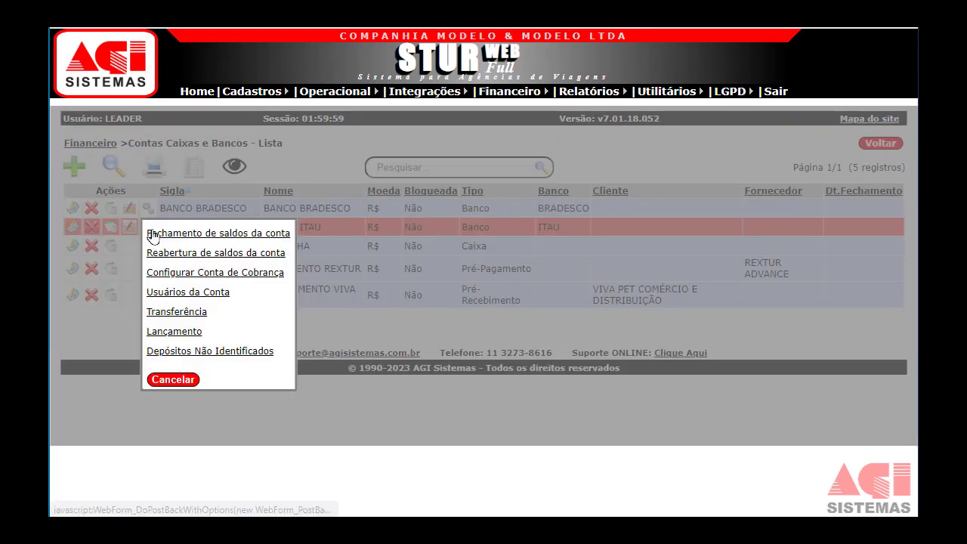
{"action": "left_click", "coordinate": [197, 352]}
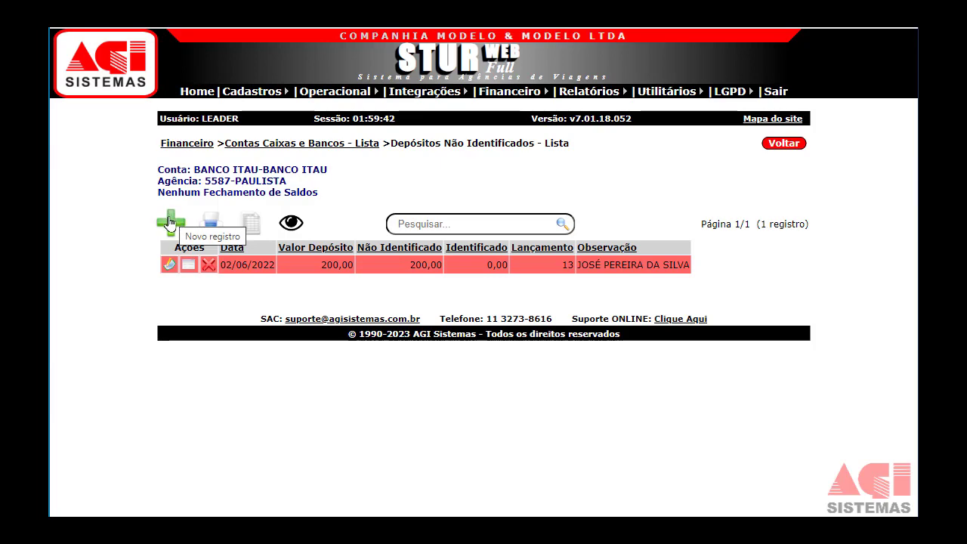
{"action": "left_click", "coordinate": [170, 266]}
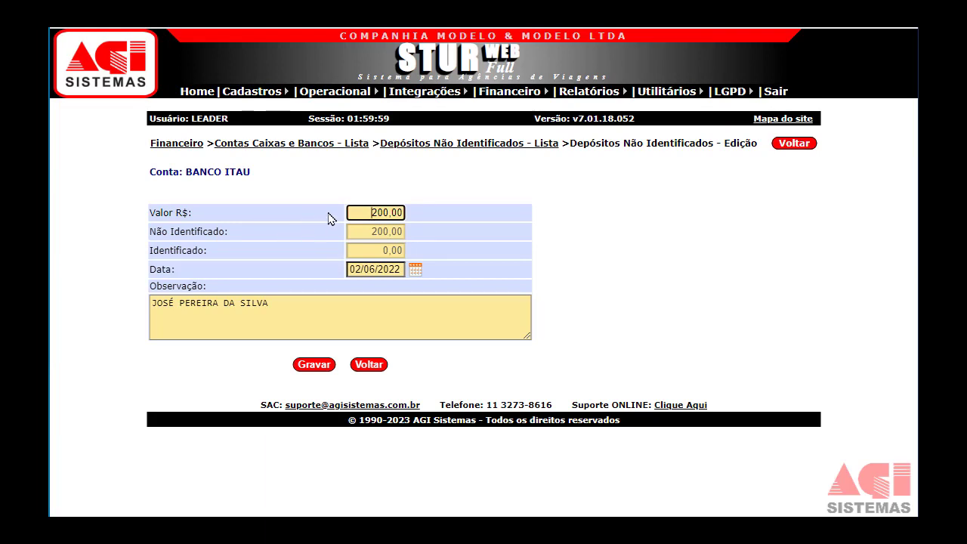
{"action": "left_click", "coordinate": [349, 214]}
{"action": "left_click", "coordinate": [368, 365]}
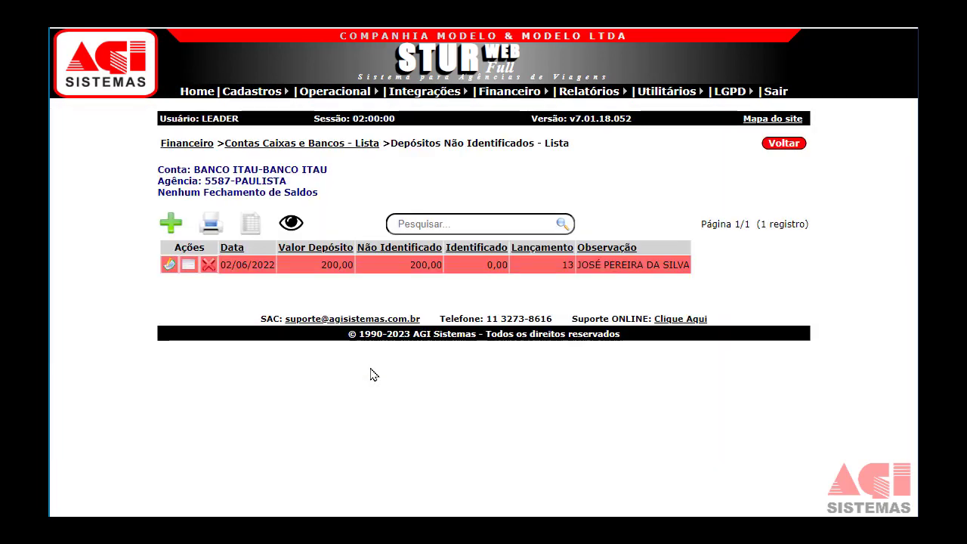
{"action": "left_click", "coordinate": [781, 148]}
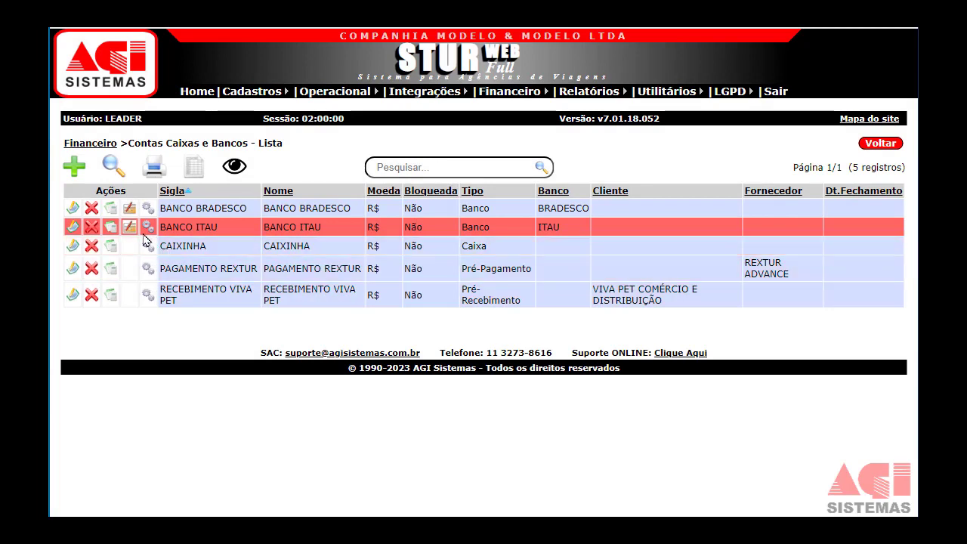
Generate BANCO ITAU's statement for 01/01/2000 to 31/12/2099 and examine its Depósito Não Identificado entry
{"action": "left_click", "coordinate": [111, 231]}
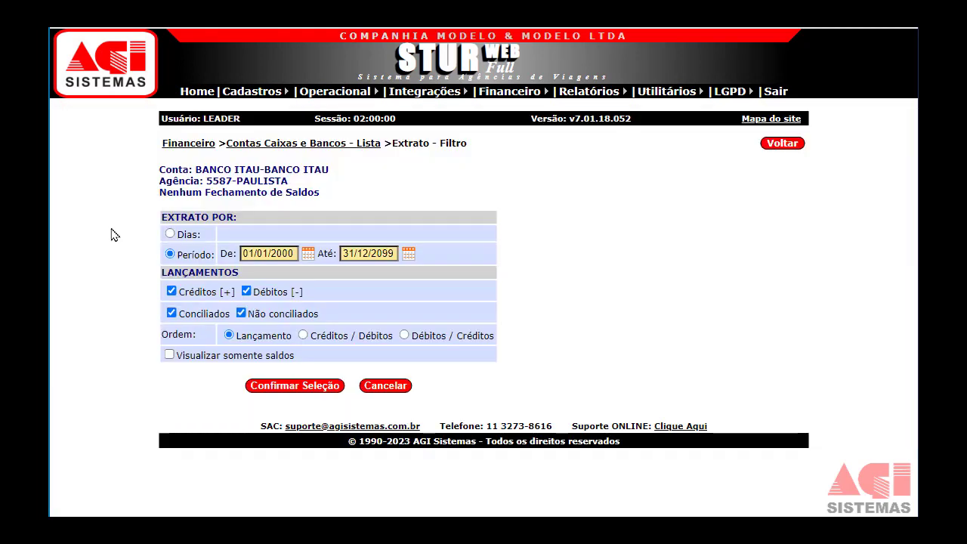
{"action": "left_click", "coordinate": [295, 388]}
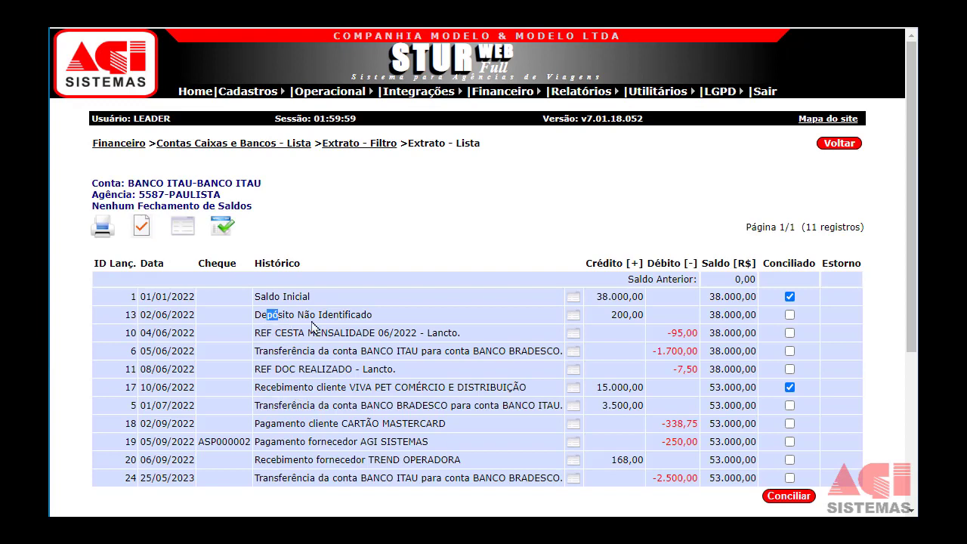
{"action": "left_click_drag", "start_coordinate": [266, 314], "coordinate": [370, 318]}
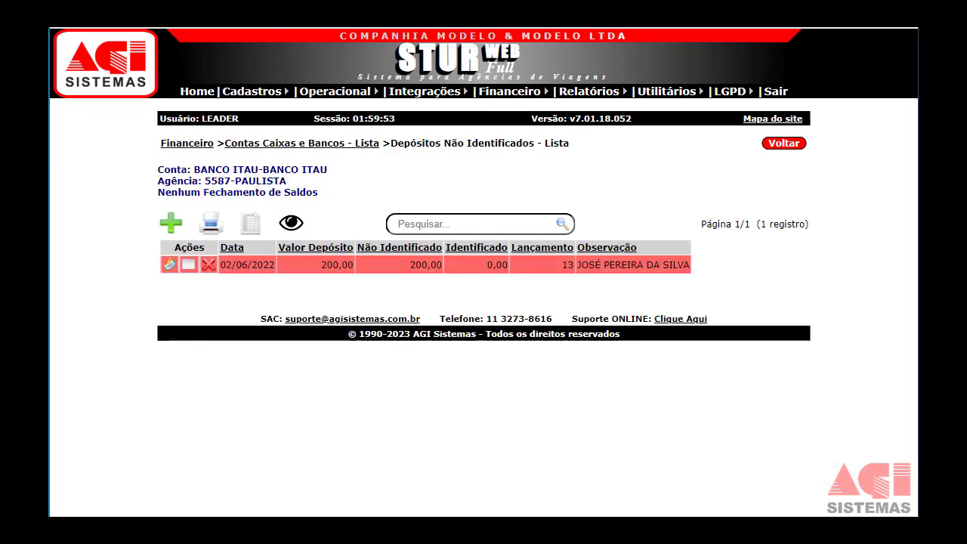
Search the accounts receivable for document FT00000005 and sort the list by document
{"action": "mouse_move", "coordinate": [529, 94]}
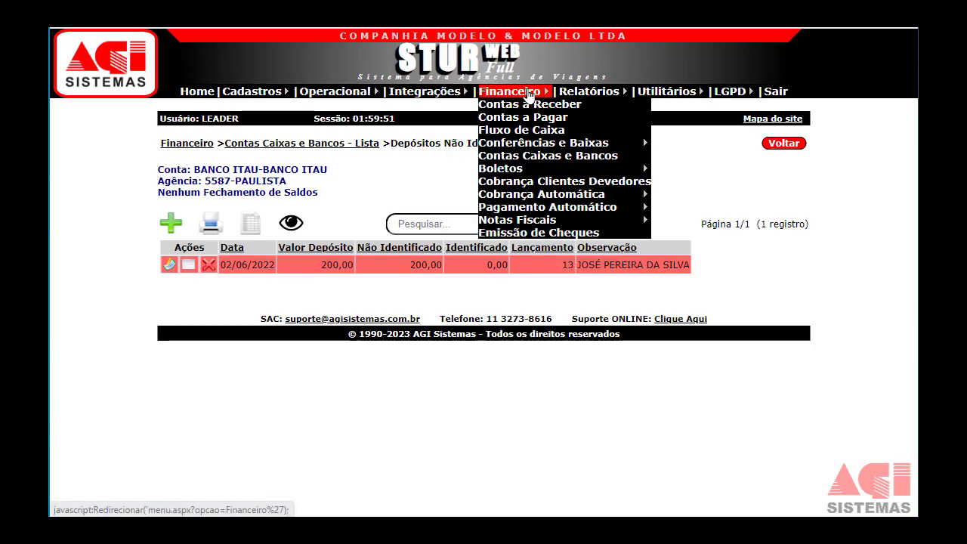
{"action": "left_click", "coordinate": [523, 106]}
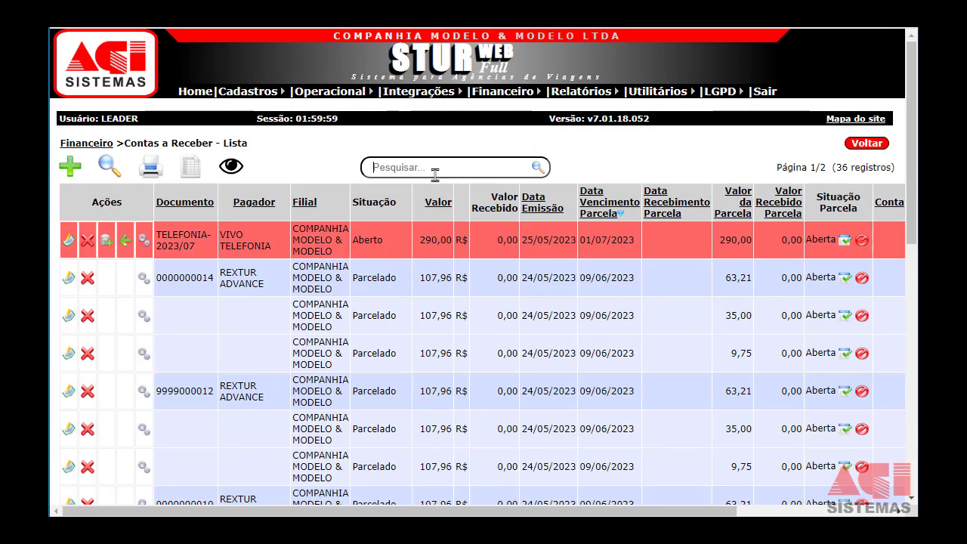
{"action": "type", "text": "FT00000005"}
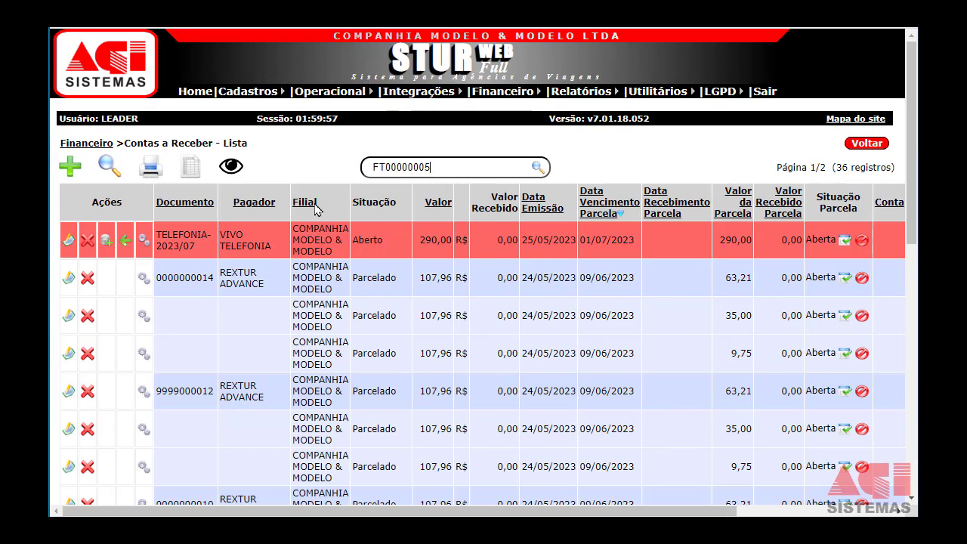
{"action": "left_click", "coordinate": [198, 208]}
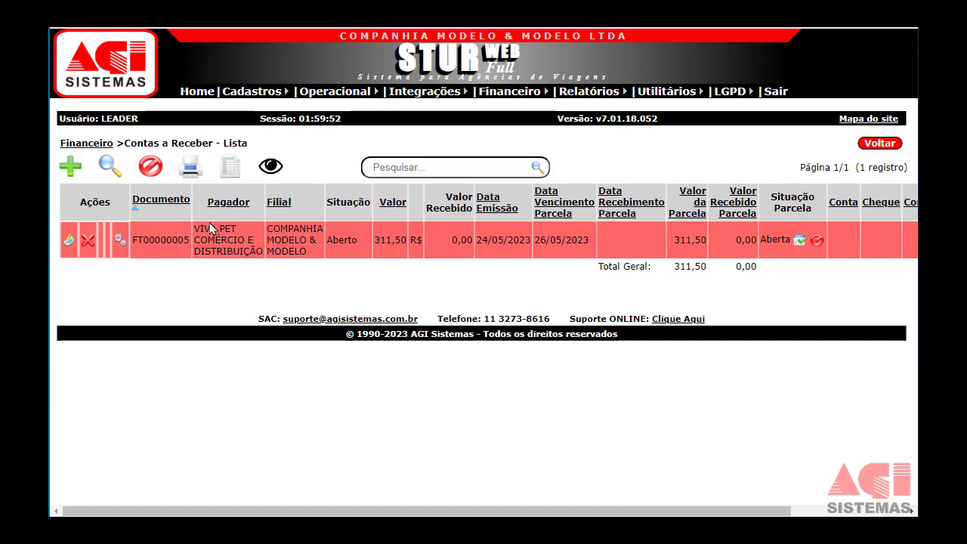
Settle receivable FT00000005 into BANCO BRADESCO, identifying it with the 350,00 deposit dated 10/06/2022, and check the document's status
{"action": "left_click", "coordinate": [799, 241]}
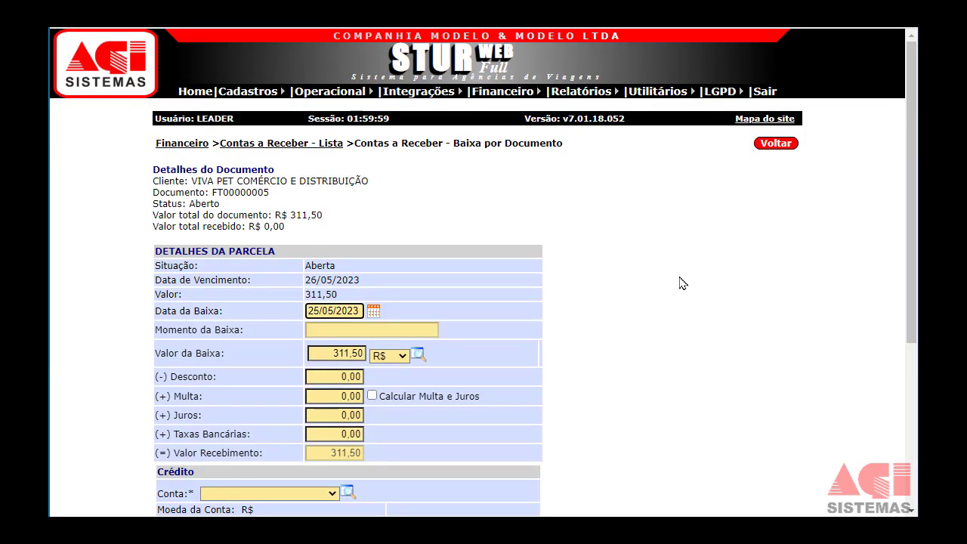
{"action": "scroll", "coordinate": [682, 284], "scroll_direction": "down", "scroll_amount": 1}
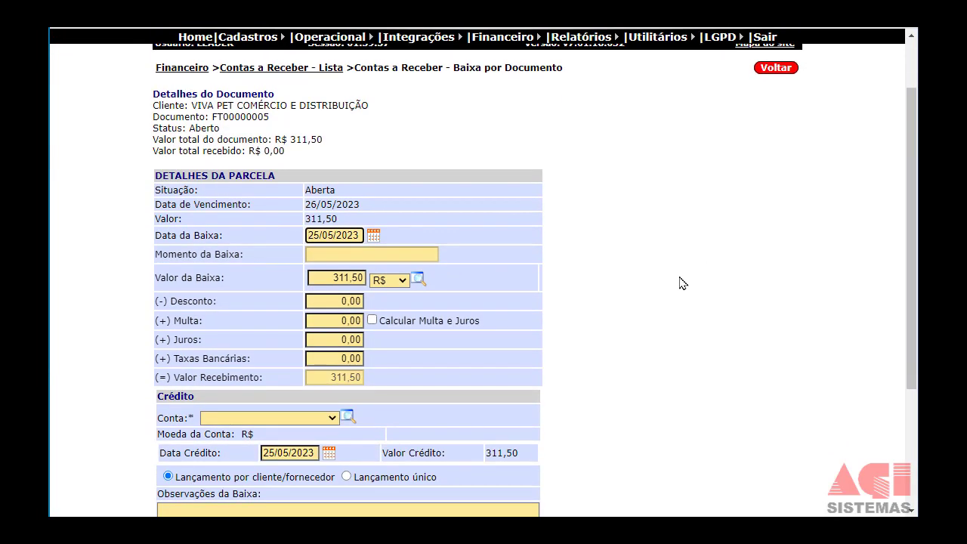
{"action": "scroll", "coordinate": [682, 283], "scroll_direction": "down", "scroll_amount": 1}
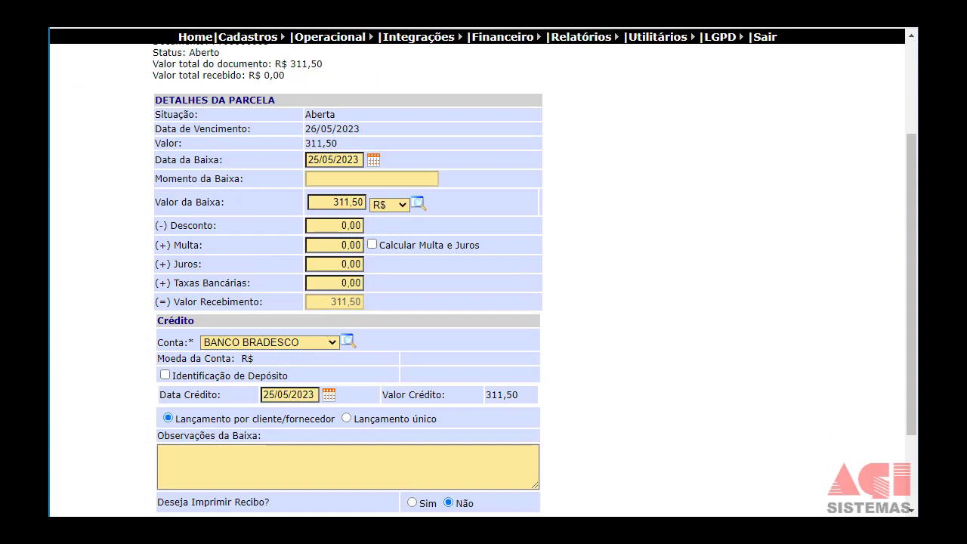
{"action": "left_click", "coordinate": [165, 378]}
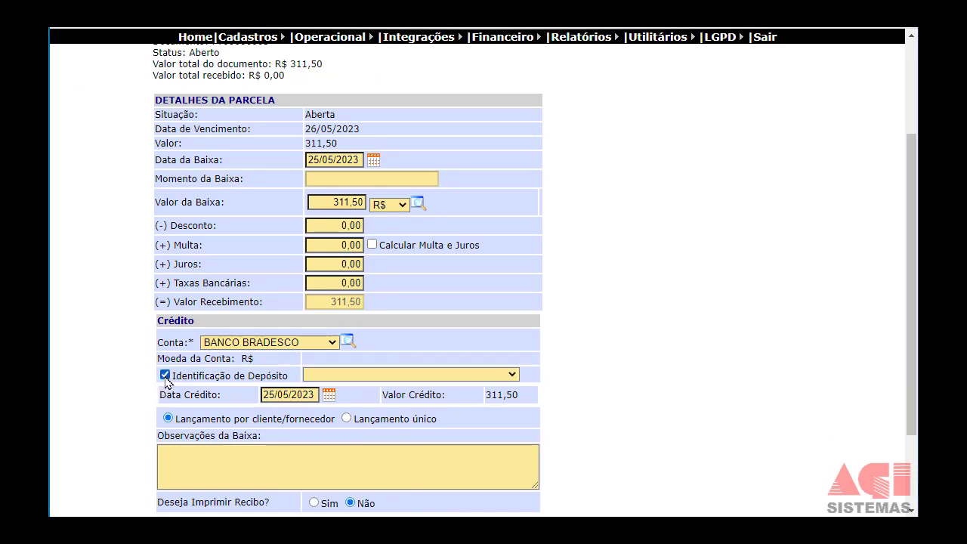
{"action": "left_click", "coordinate": [344, 375]}
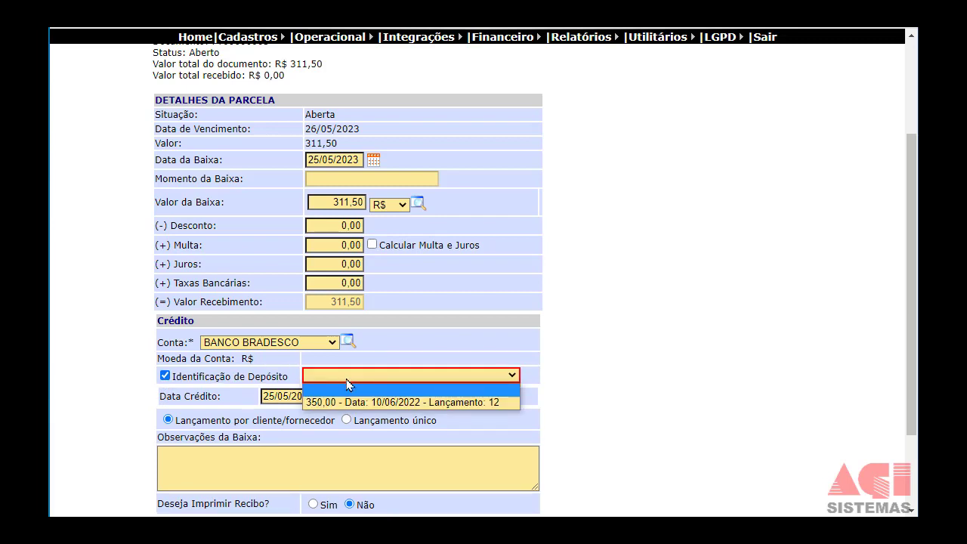
{"action": "left_click", "coordinate": [360, 403]}
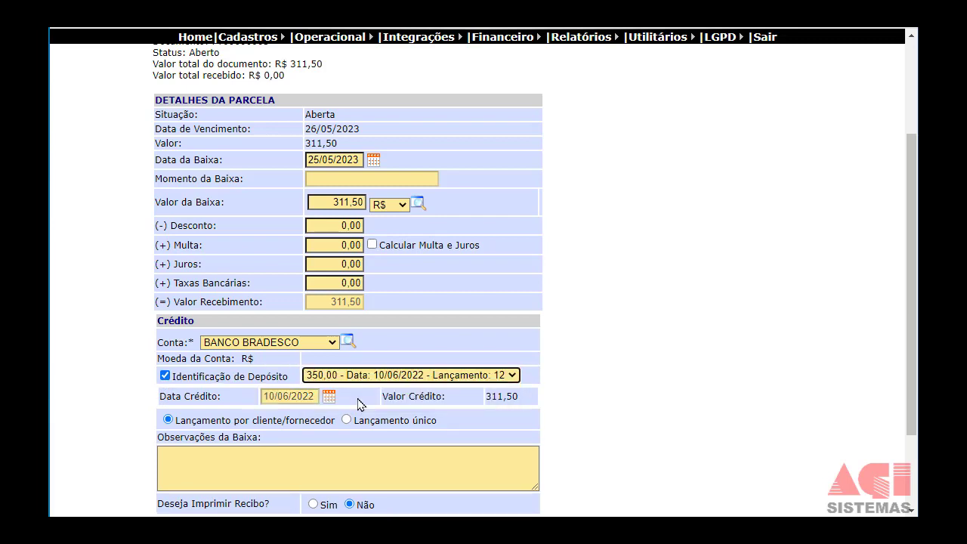
{"action": "scroll", "coordinate": [359, 404], "scroll_direction": "down", "scroll_amount": 1}
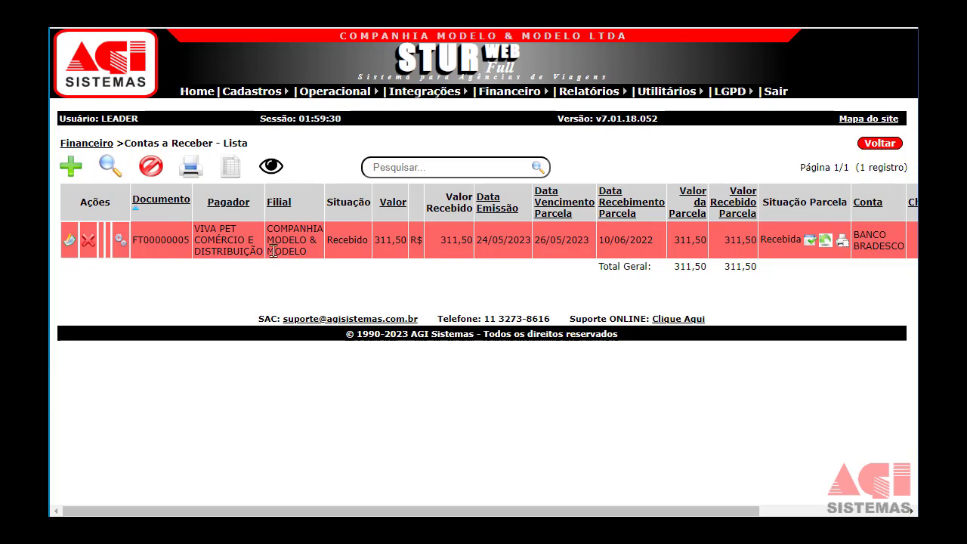
{"action": "left_click_drag", "start_coordinate": [333, 240], "coordinate": [364, 240]}
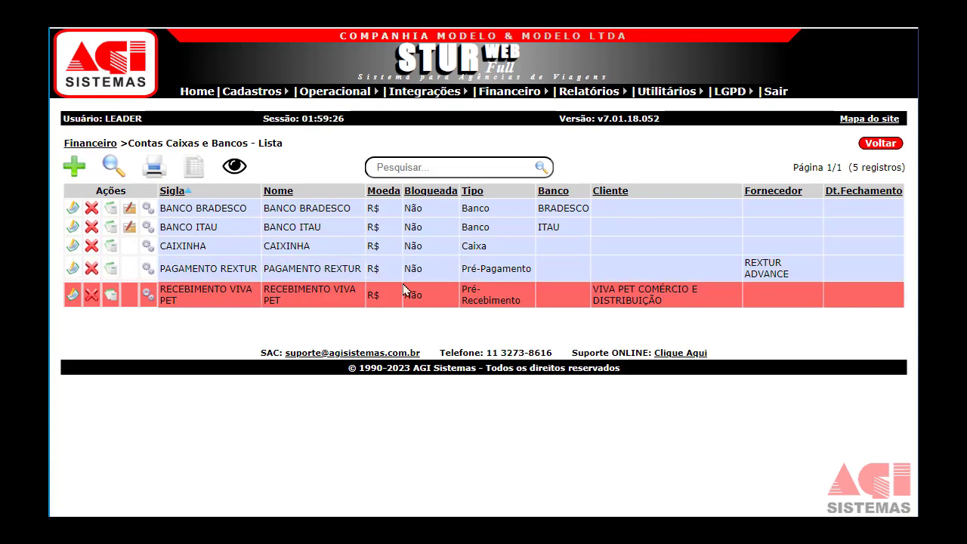
Open the form for a new Pré-Recebimento com Cobrança in the RECEBIMENTO VIVA PET account
{"action": "left_click_drag", "start_coordinate": [467, 269], "coordinate": [500, 304]}
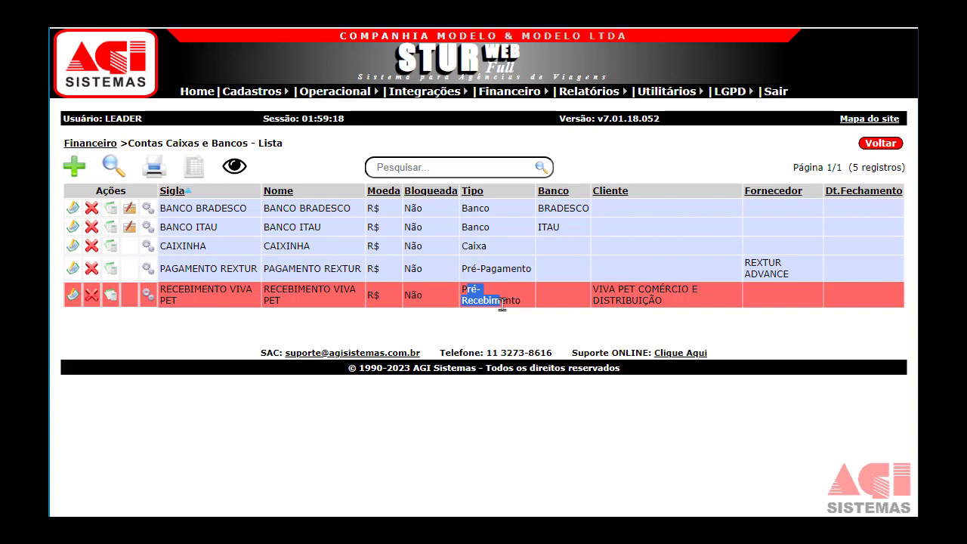
{"action": "left_click", "coordinate": [203, 338]}
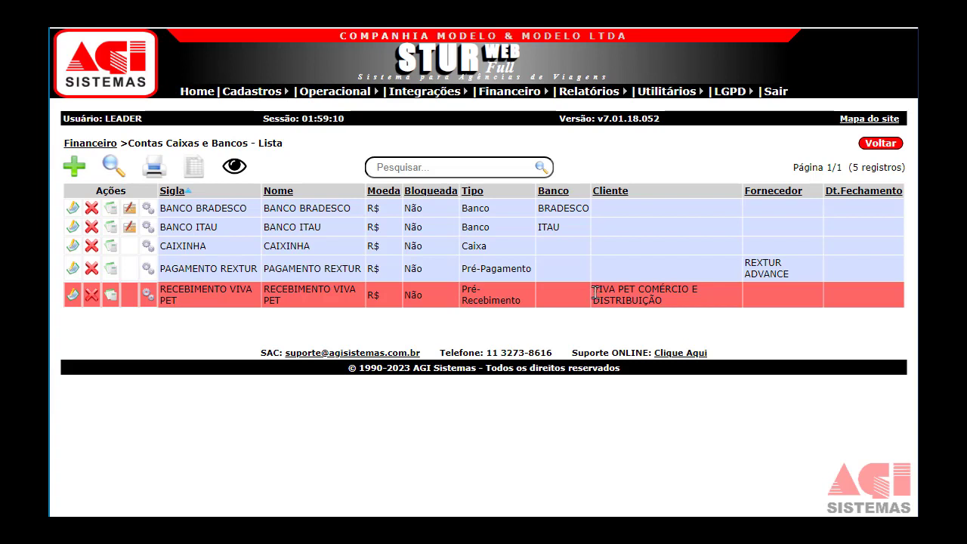
{"action": "left_click", "coordinate": [147, 295]}
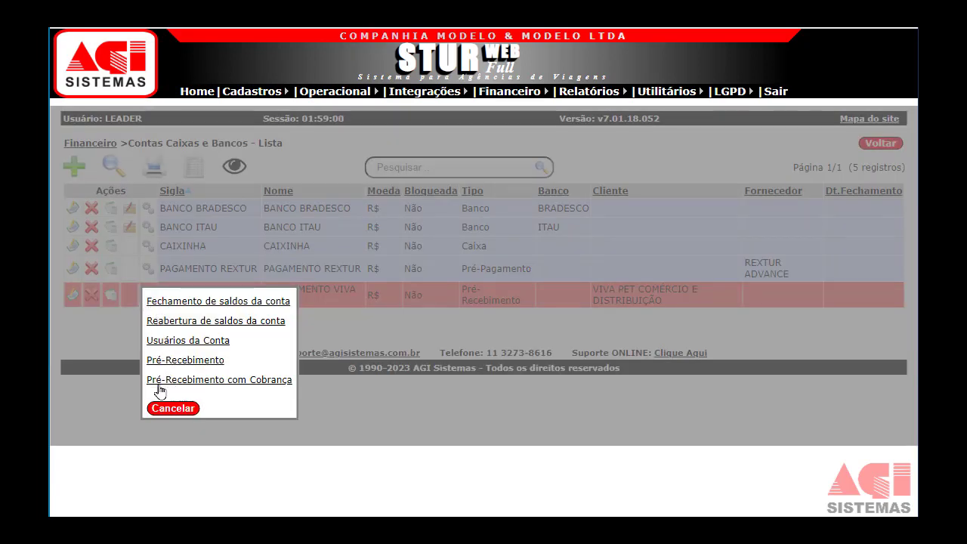
{"action": "left_click", "coordinate": [210, 382]}
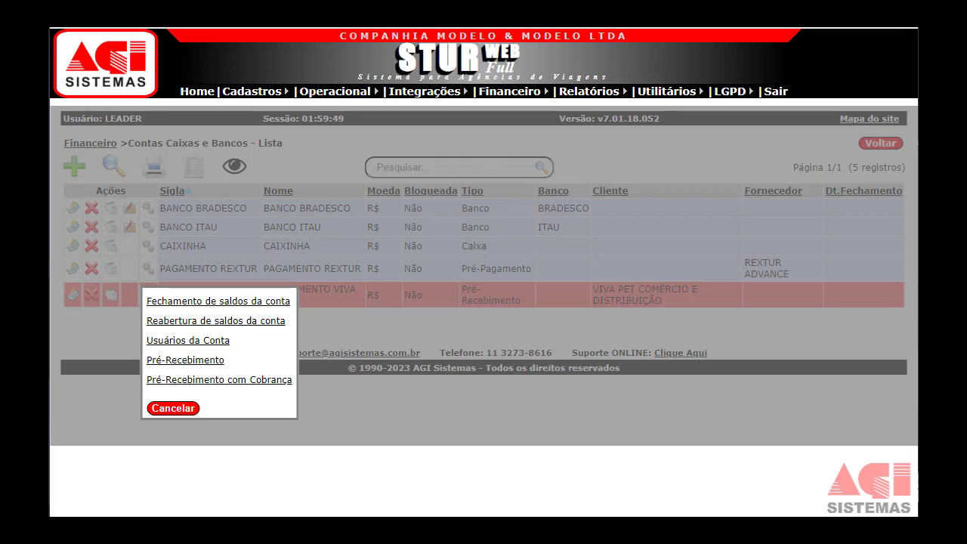
{"action": "left_click", "coordinate": [240, 384]}
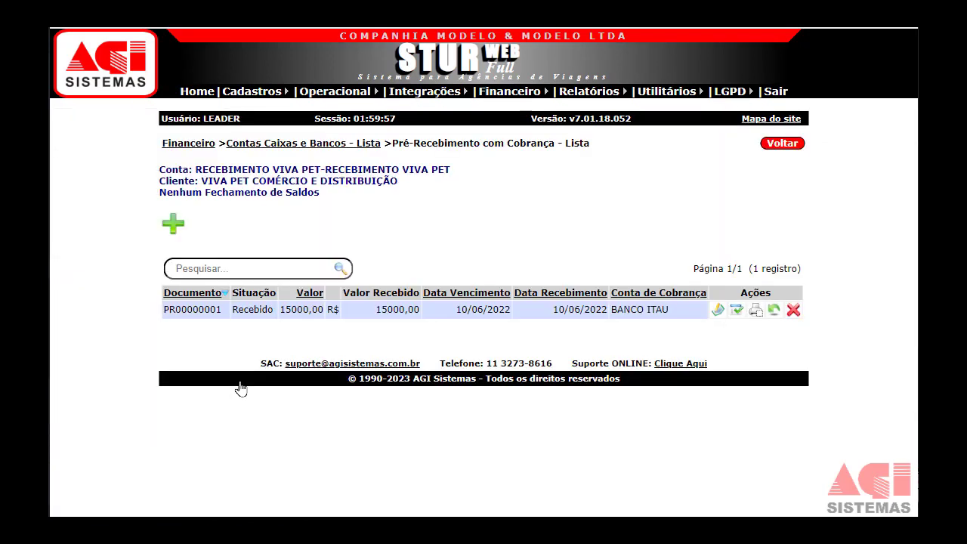
{"action": "left_click", "coordinate": [177, 227]}
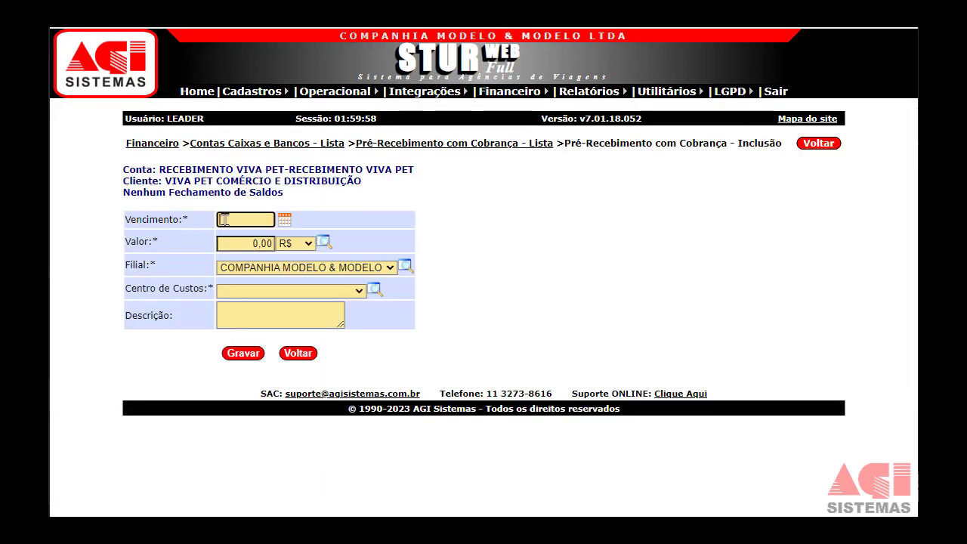
Set the pre-receipt's due date to 26/05/2023 and its value to R$ 15000,00
{"action": "type", "text": "26/06"}
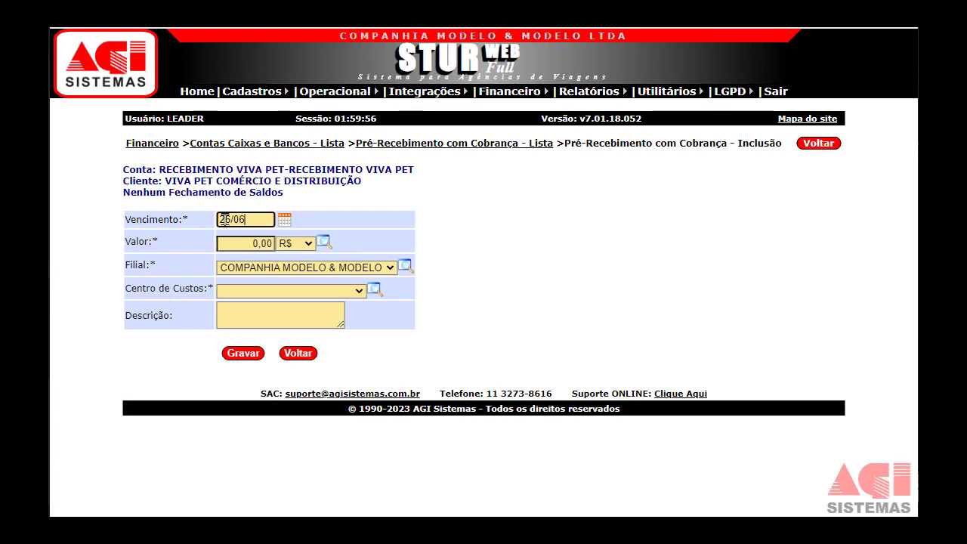
{"action": "key", "text": "BackSpace"}
{"action": "type", "text": "5/2023"}
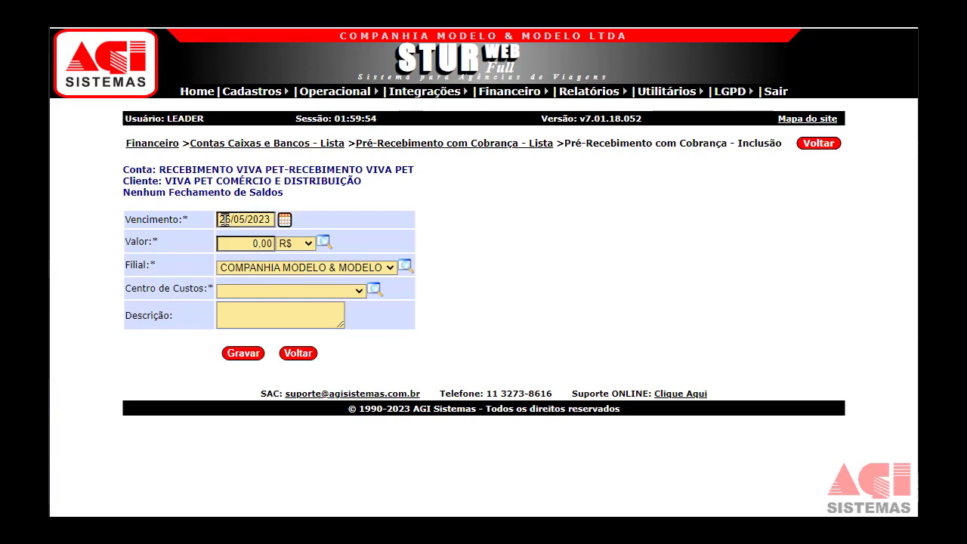
{"action": "key", "text": "Tab"}
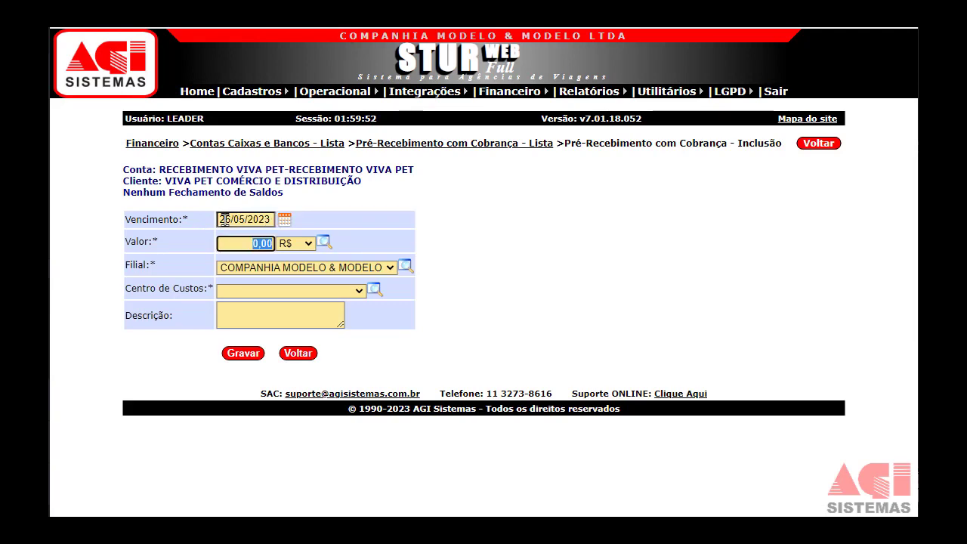
{"action": "type", "text": "15"}
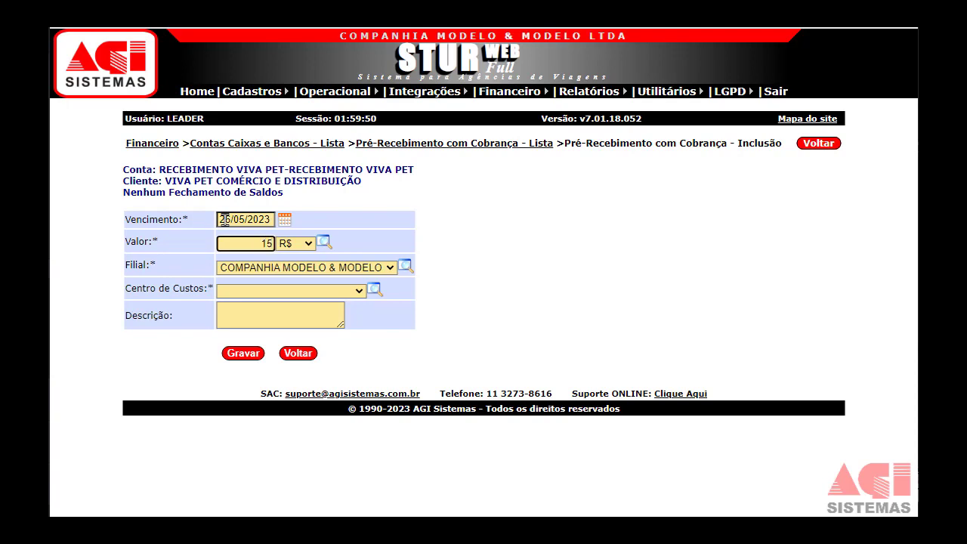
{"action": "type", "text": "000"}
{"action": "key", "text": "Tab"}
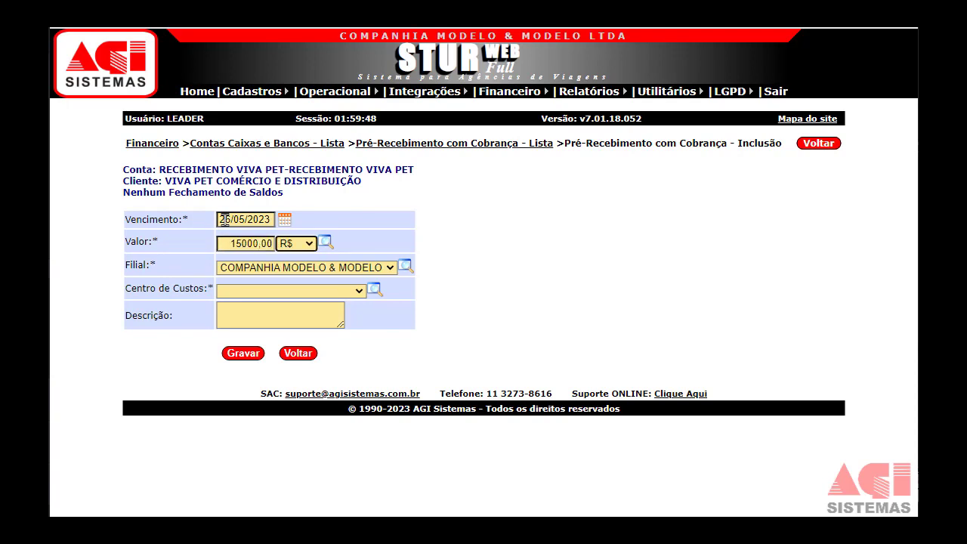
Assign the pre-receipt to the EVENTOS cost centre, save the record and return to the pre-receipt list
{"action": "left_click", "coordinate": [292, 293]}
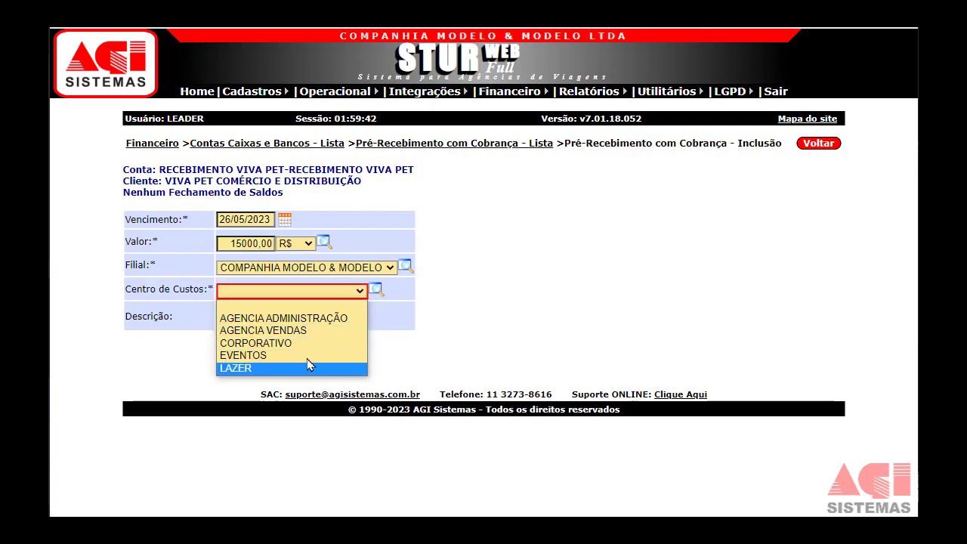
{"action": "left_click", "coordinate": [308, 359]}
{"action": "left_click", "coordinate": [270, 317]}
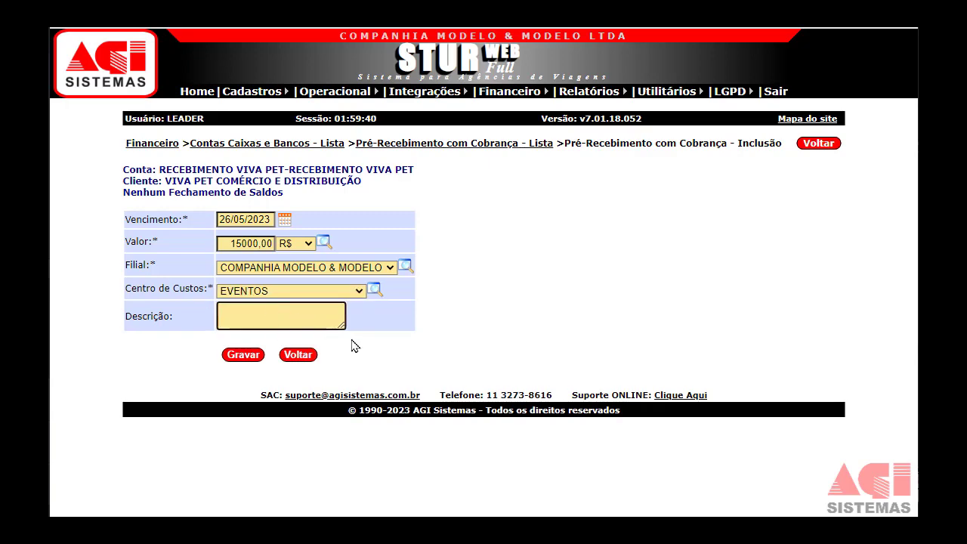
{"action": "left_click", "coordinate": [249, 361]}
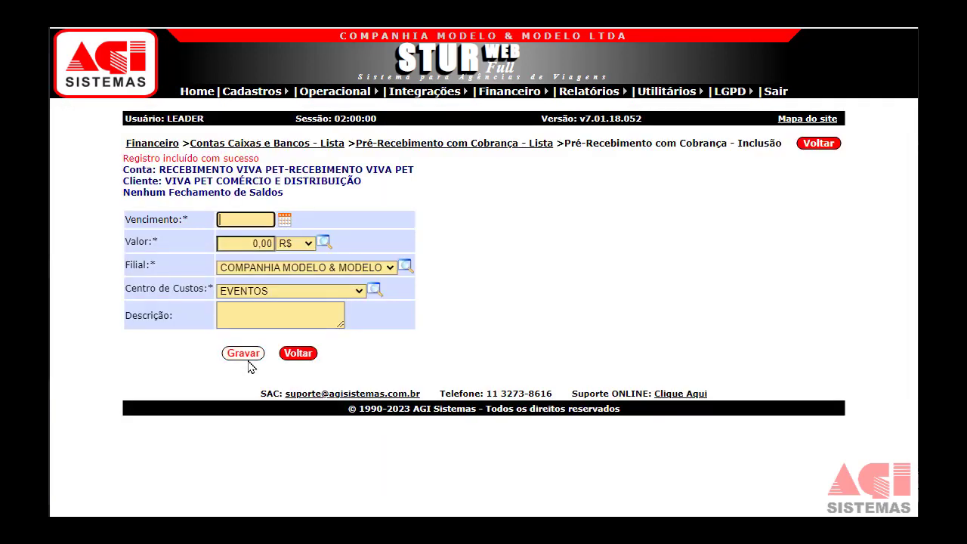
{"action": "left_click", "coordinate": [296, 359]}
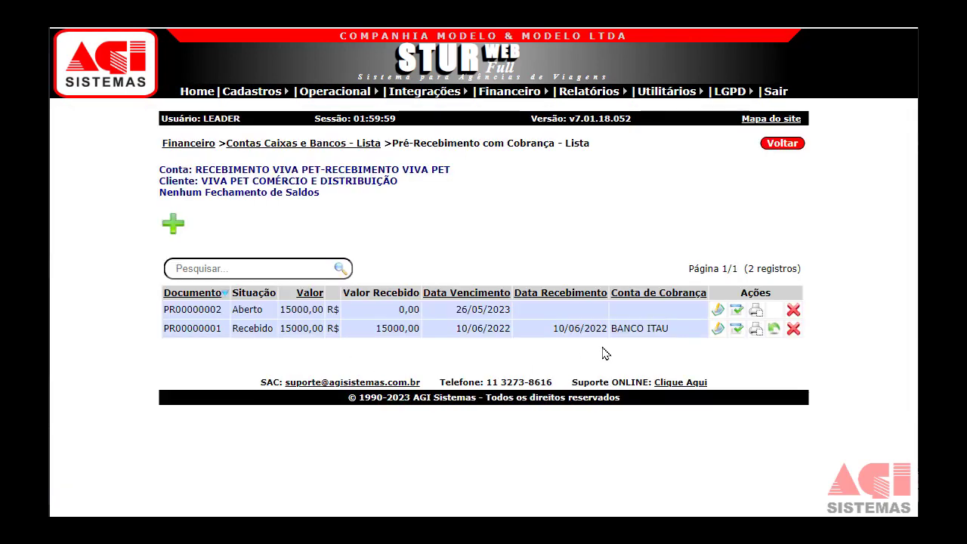
Generate the open pre-receipt's invoice with a bank slip, using BANCO ITAU as the billing account, and review the document and its e-mail option
{"action": "left_click", "coordinate": [757, 314]}
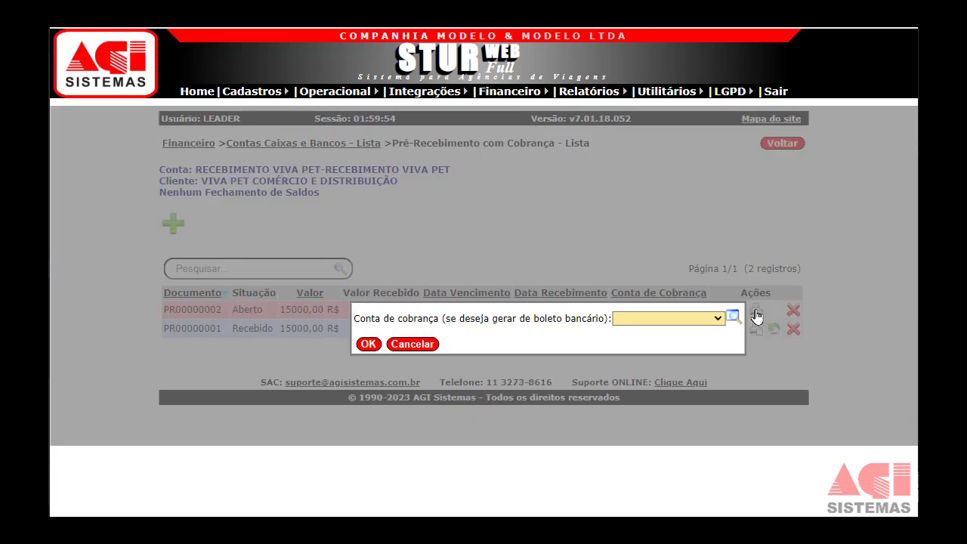
{"action": "left_click", "coordinate": [712, 321]}
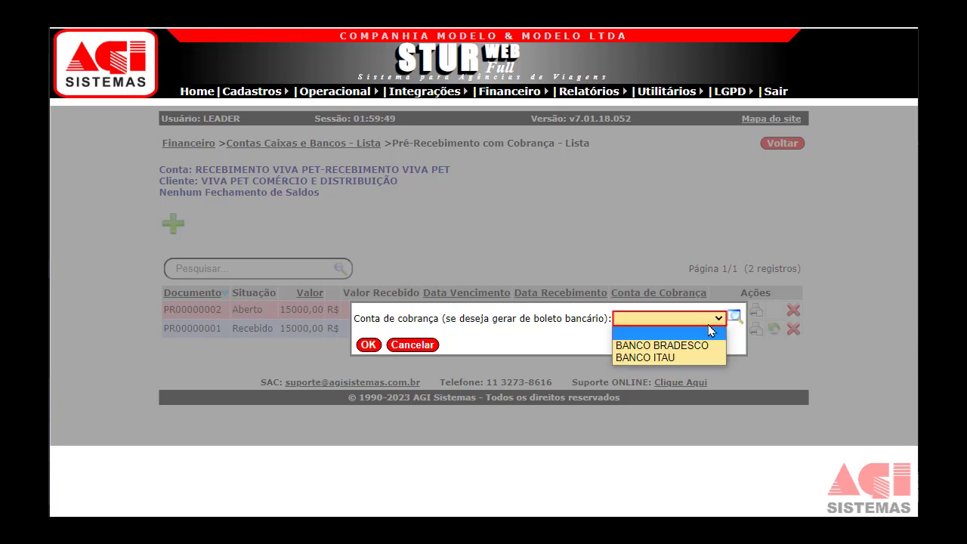
{"action": "left_click", "coordinate": [701, 357]}
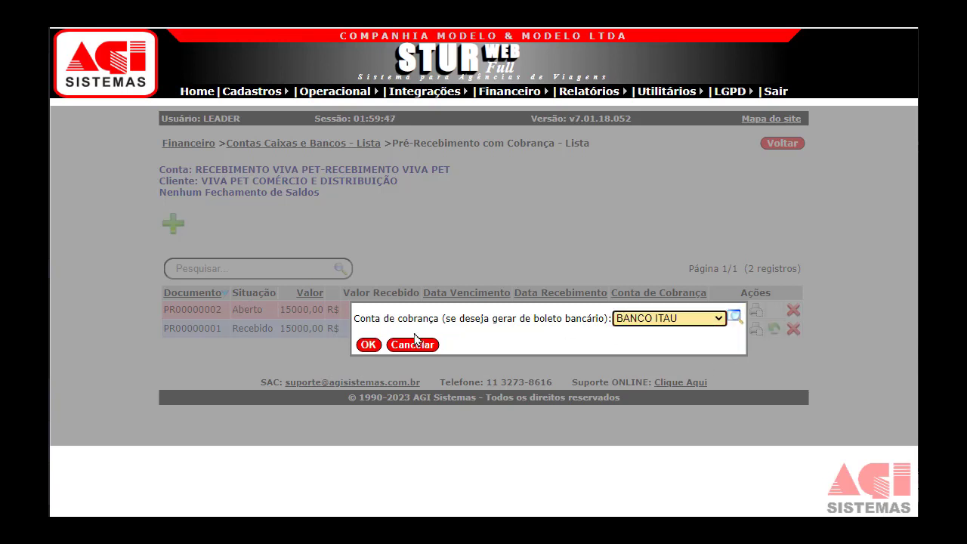
{"action": "left_click", "coordinate": [367, 345]}
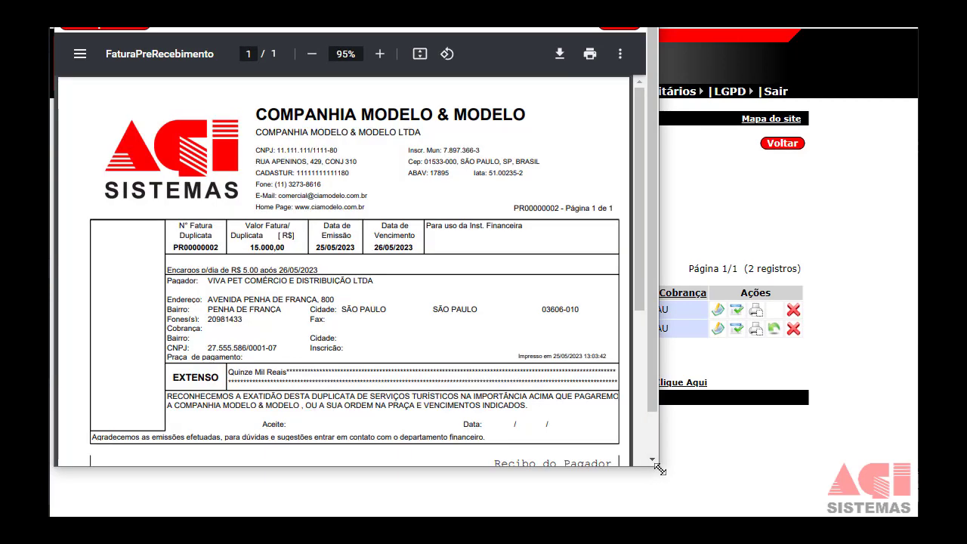
{"action": "left_click_drag", "start_coordinate": [665, 467], "coordinate": [901, 505]}
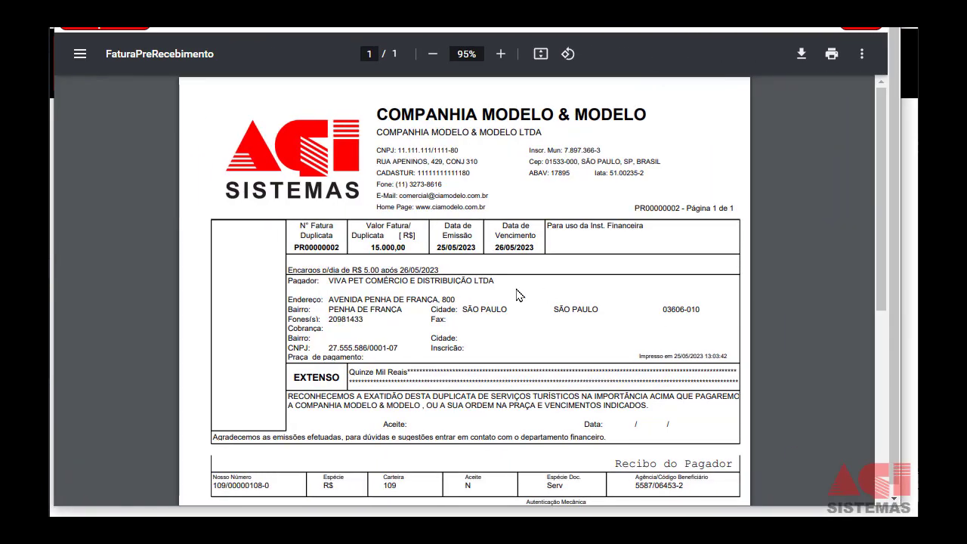
{"action": "scroll", "coordinate": [508, 300], "scroll_direction": "down", "scroll_amount": 5}
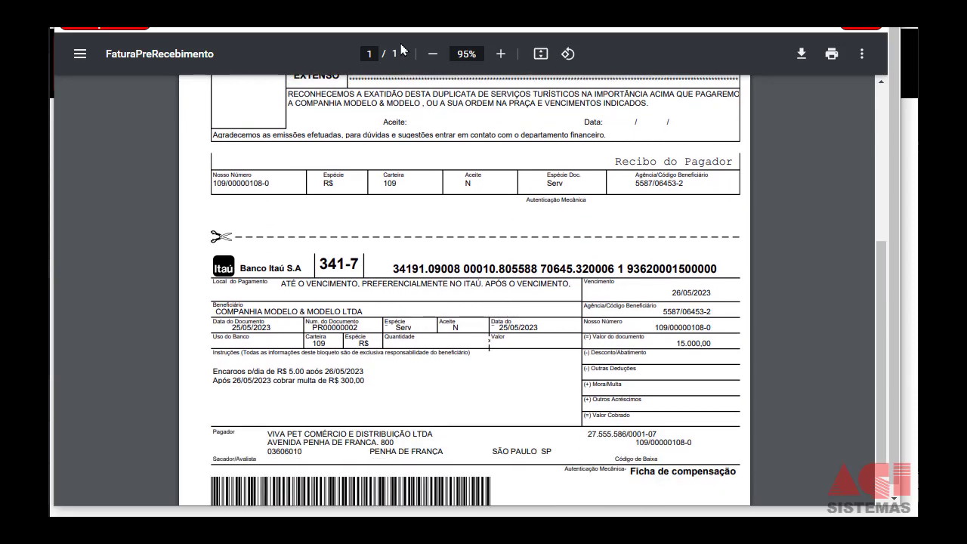
{"action": "scroll", "coordinate": [468, 272], "scroll_direction": "up", "scroll_amount": 1}
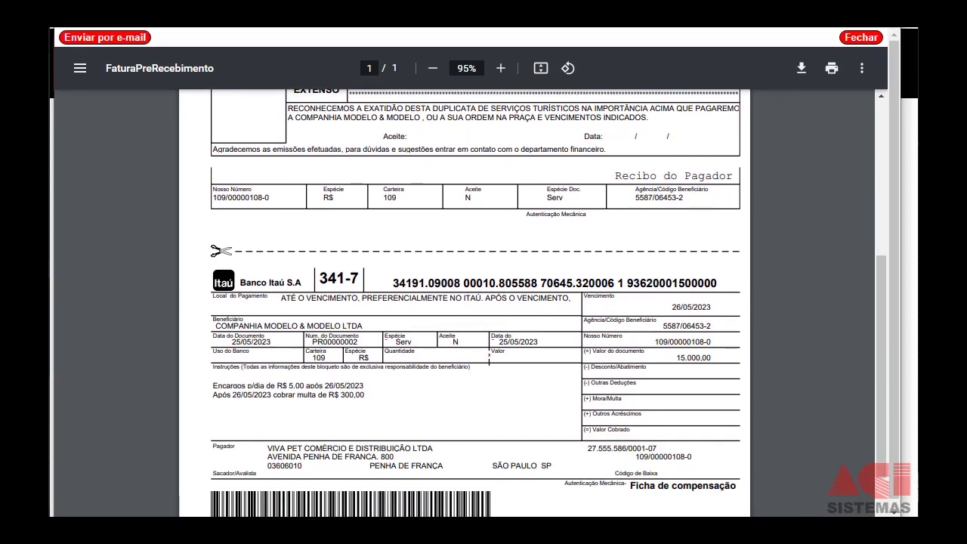
{"action": "left_click", "coordinate": [136, 40]}
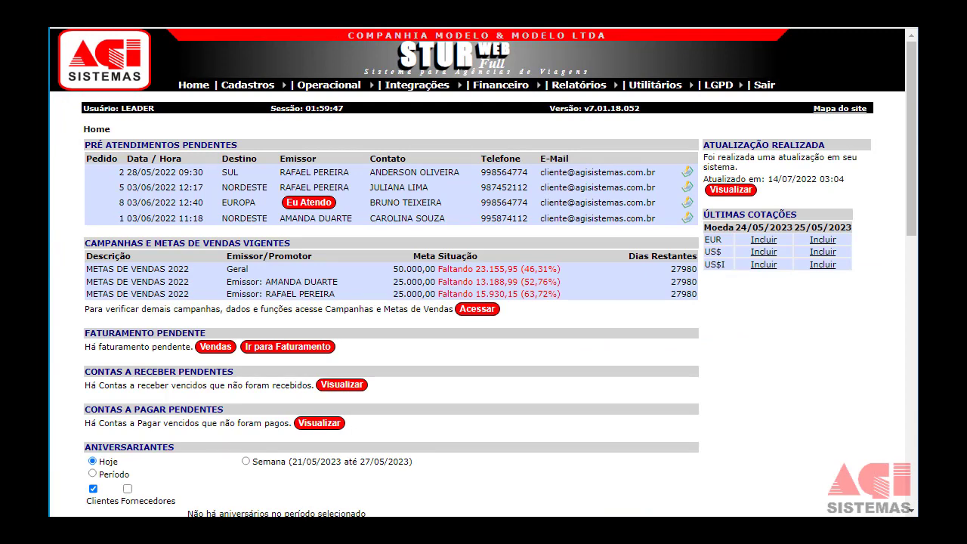
Open the Gerar Boletos filter in the financial module and choose ITAU as the bank
{"action": "mouse_move", "coordinate": [504, 92]}
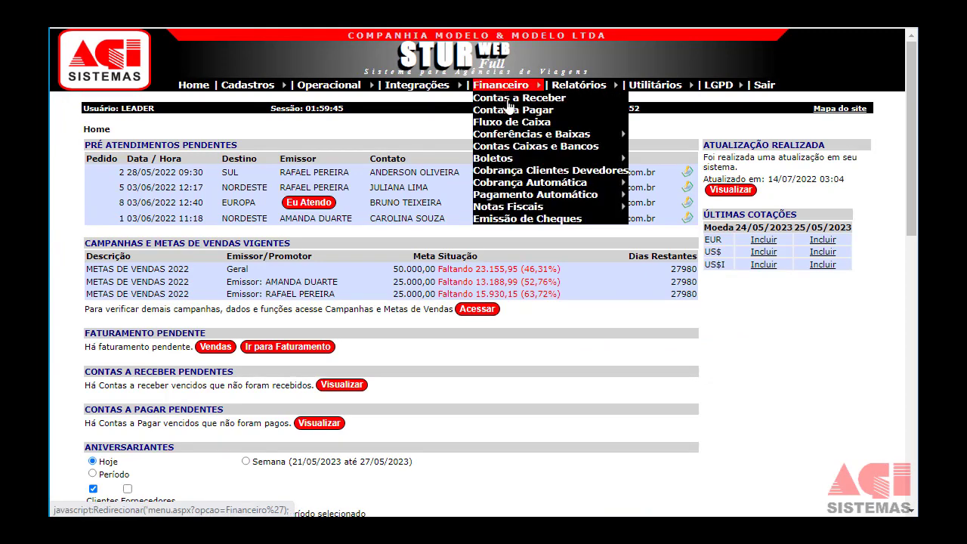
{"action": "mouse_move", "coordinate": [522, 163]}
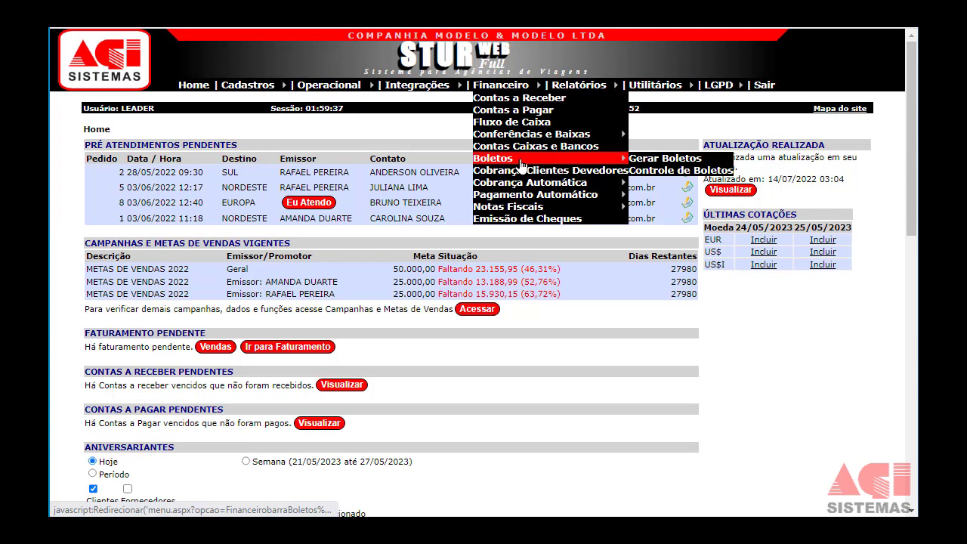
{"action": "left_click", "coordinate": [521, 163]}
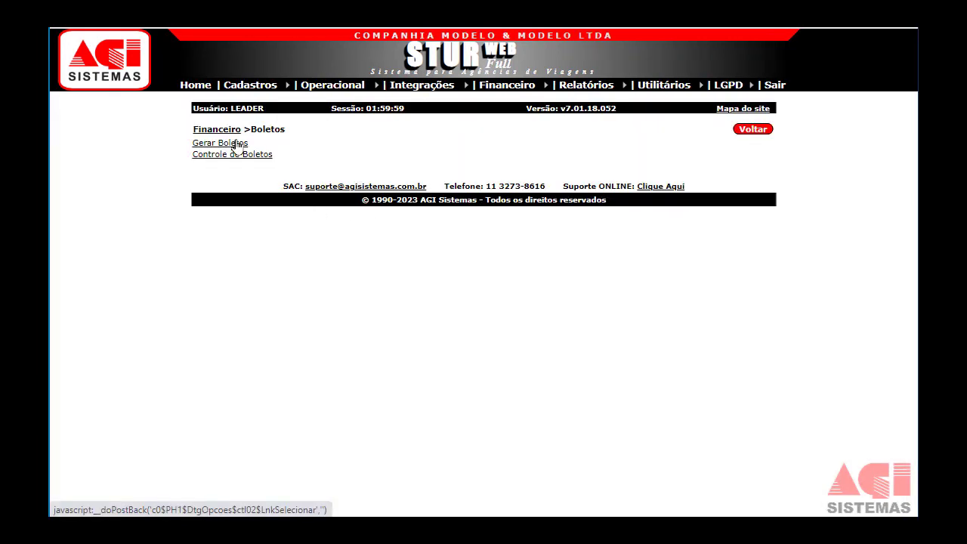
{"action": "left_click", "coordinate": [236, 145]}
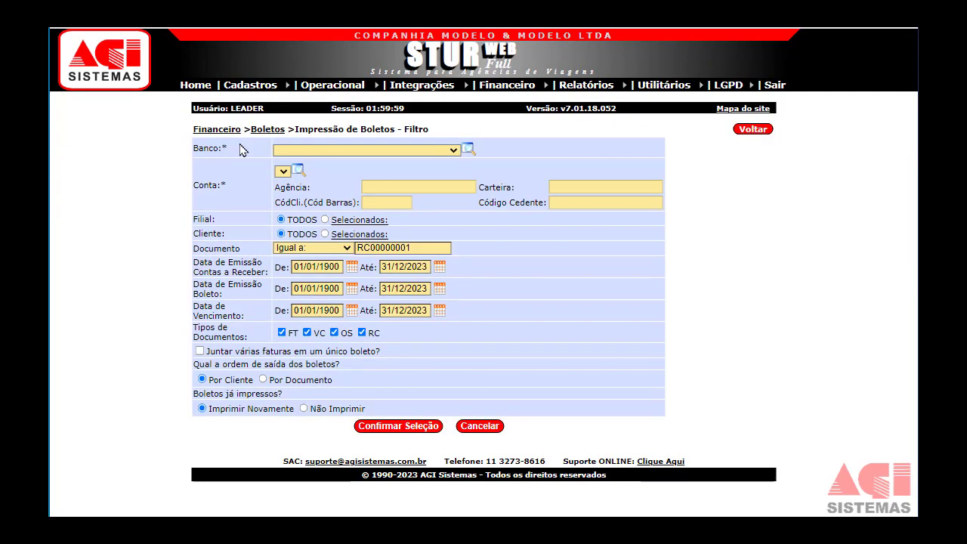
{"action": "left_click", "coordinate": [295, 150]}
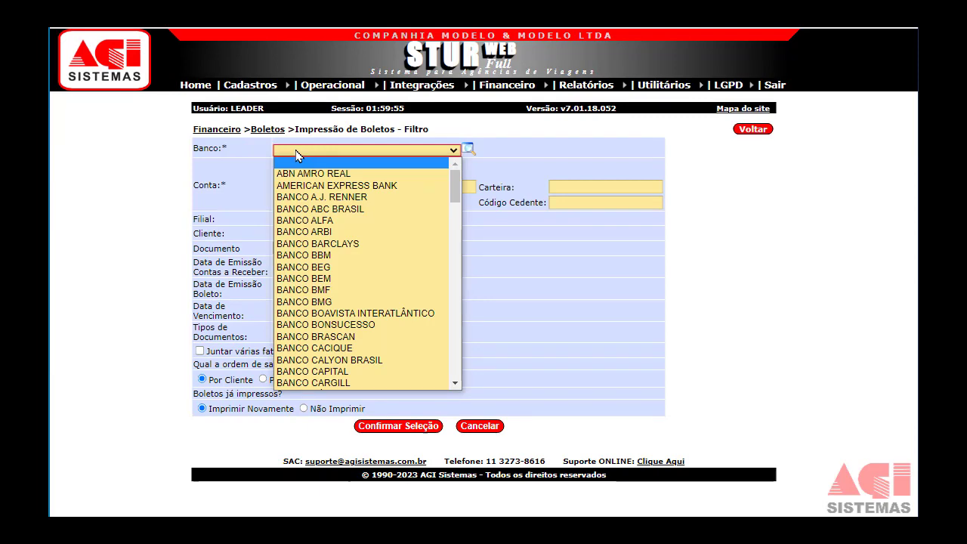
{"action": "key", "text": "i"}
{"action": "key", "text": "t"}
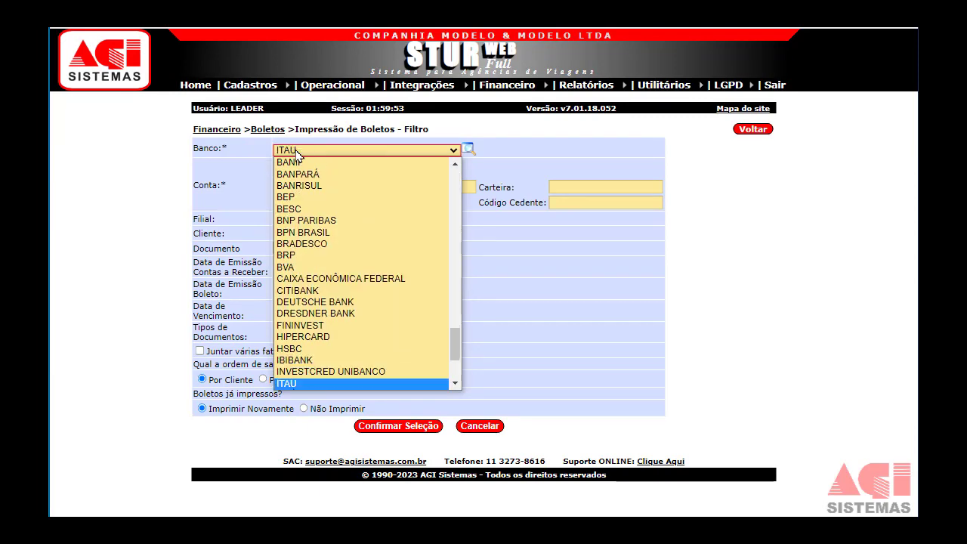
{"action": "key", "text": "Return"}
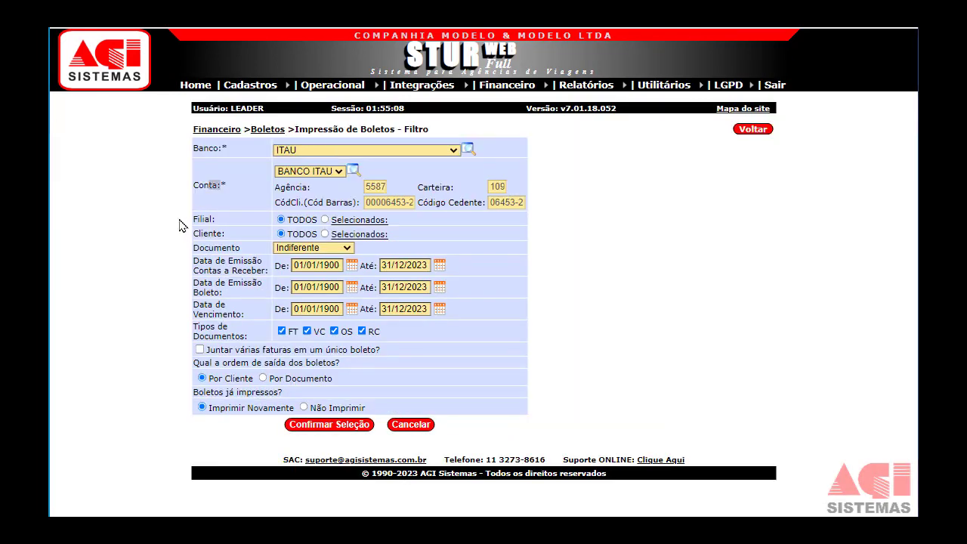
Review the boleto filter's account, client, document and output order options, trying the Igual a document condition and restoring Indiferente
{"action": "left_click_drag", "start_coordinate": [215, 185], "coordinate": [225, 187]}
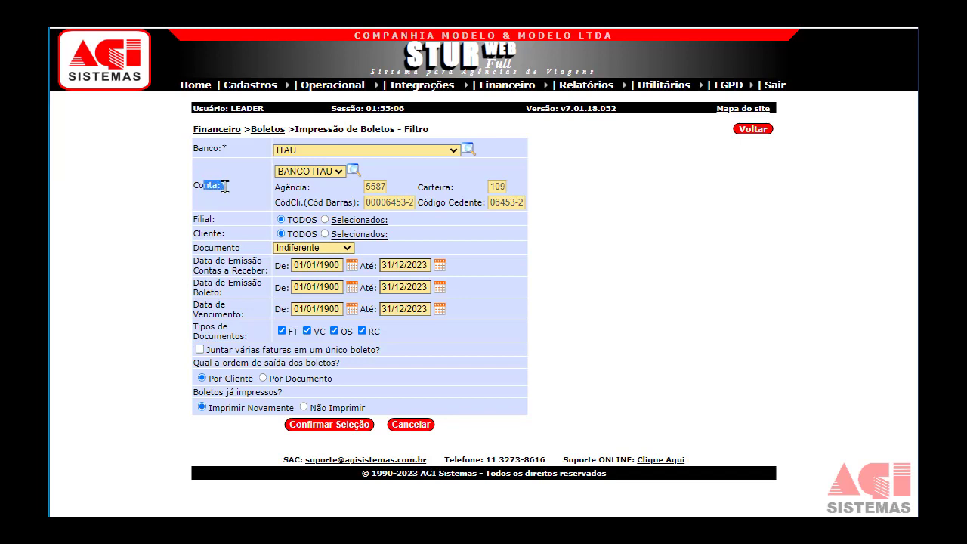
{"action": "left_click", "coordinate": [206, 234]}
{"action": "left_click_drag", "start_coordinate": [205, 235], "coordinate": [221, 235]}
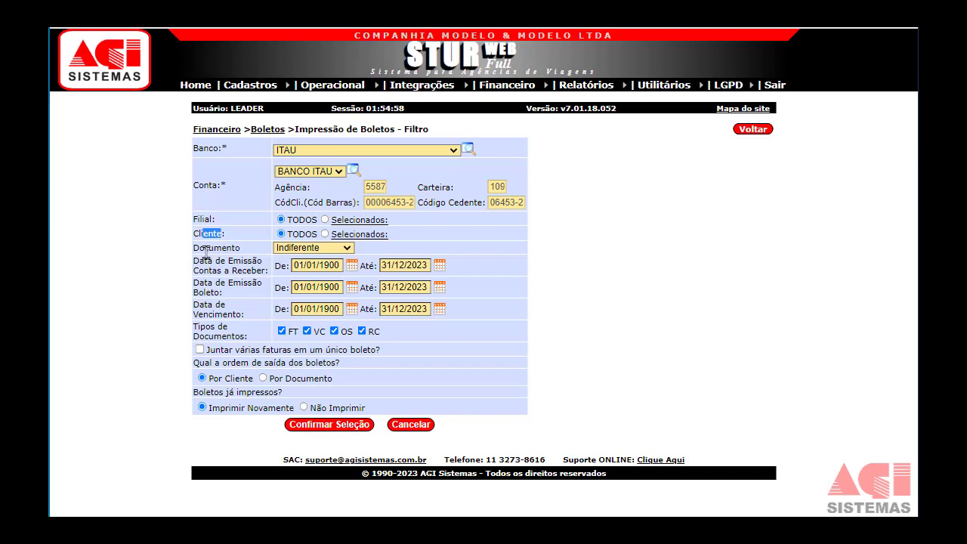
{"action": "left_click_drag", "start_coordinate": [205, 251], "coordinate": [227, 253]}
{"action": "left_click", "coordinate": [285, 250]}
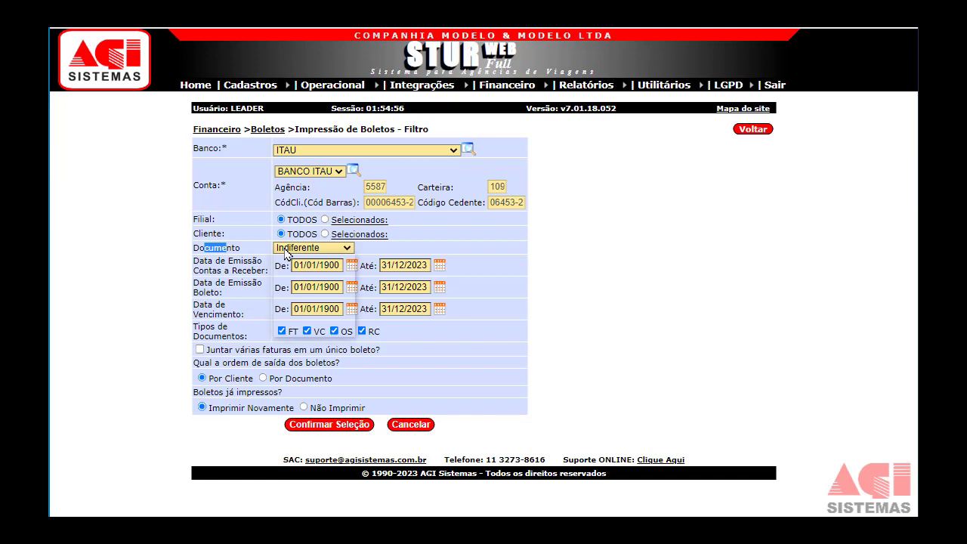
{"action": "left_click", "coordinate": [296, 271]}
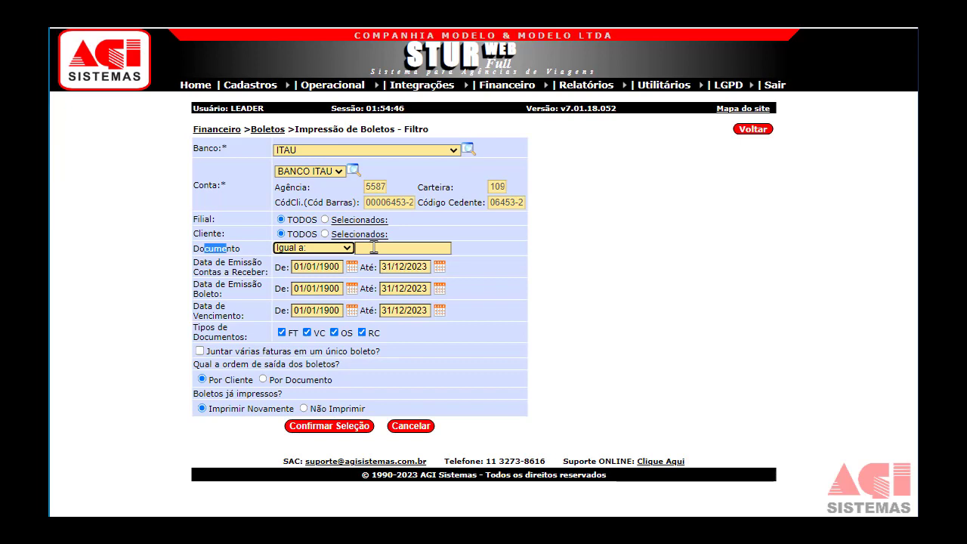
{"action": "left_click", "coordinate": [314, 249]}
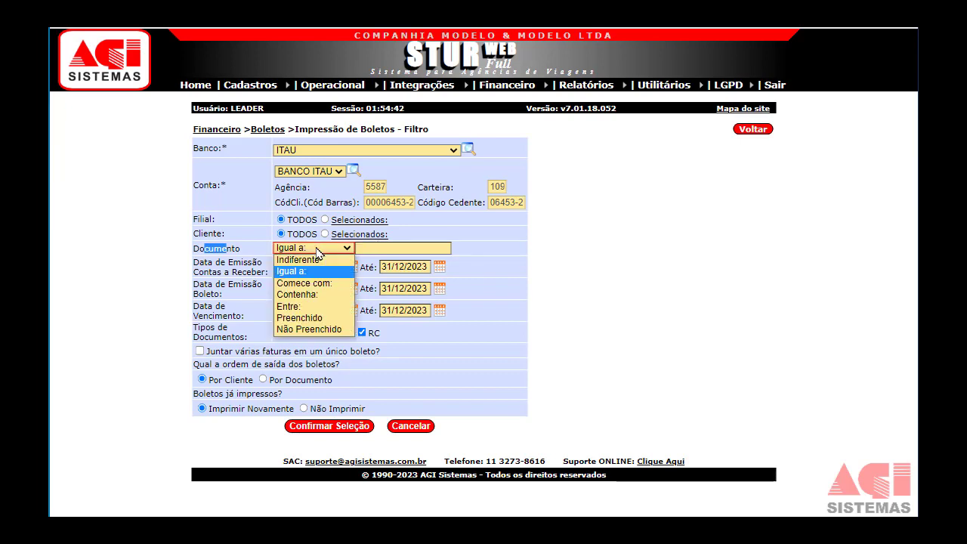
{"action": "left_click", "coordinate": [310, 257]}
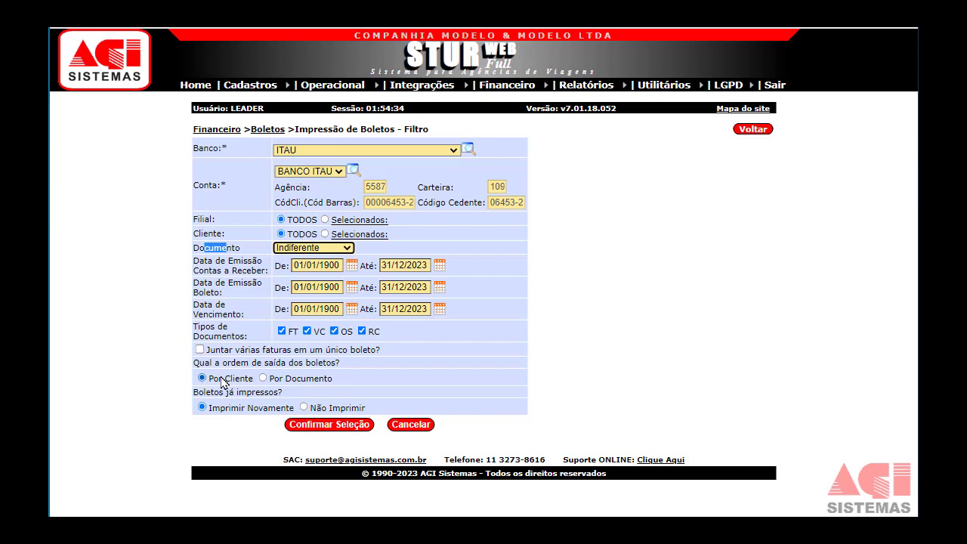
{"action": "left_click_drag", "start_coordinate": [210, 378], "coordinate": [249, 385]}
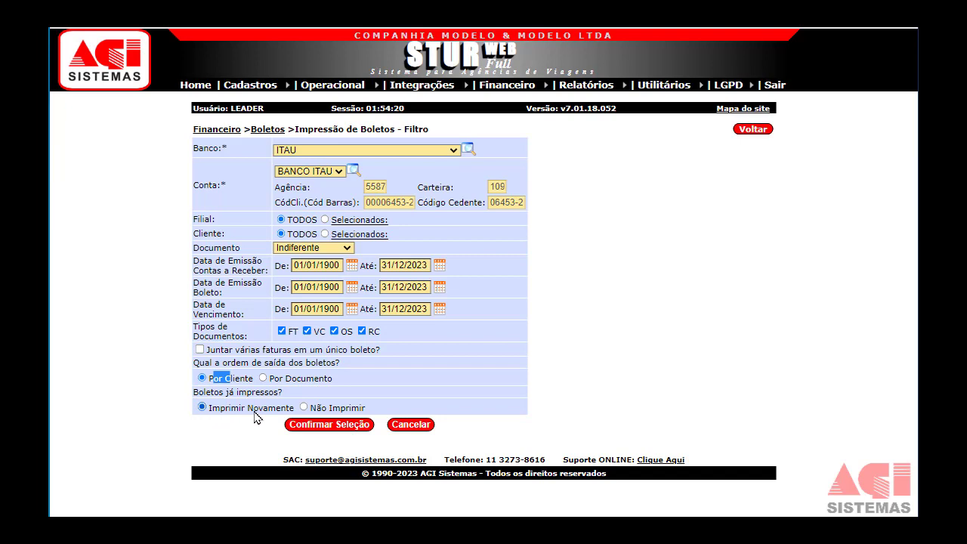
Generate the boletos matching the filter and examine the first slip's document number, payer and payment section
{"action": "left_click", "coordinate": [319, 426]}
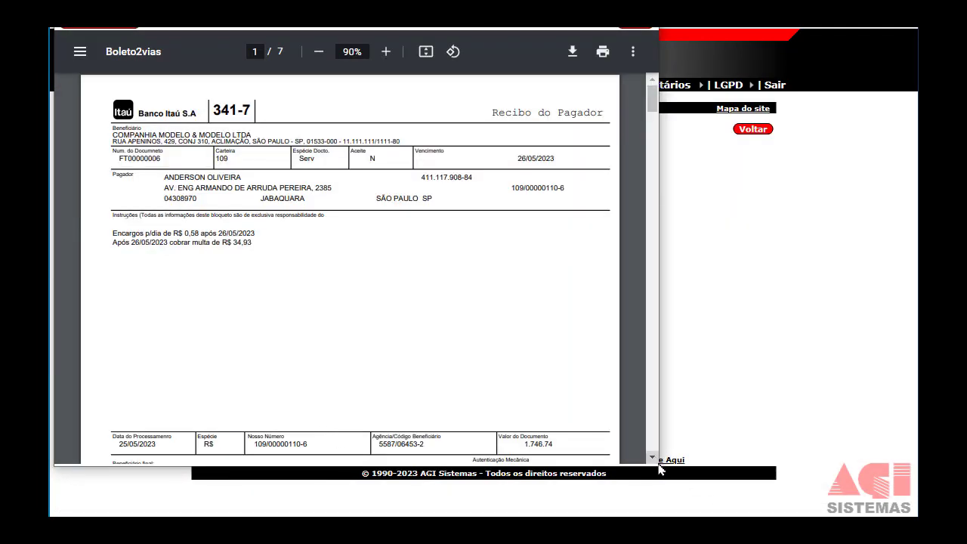
{"action": "left_click_drag", "start_coordinate": [656, 466], "coordinate": [892, 507]}
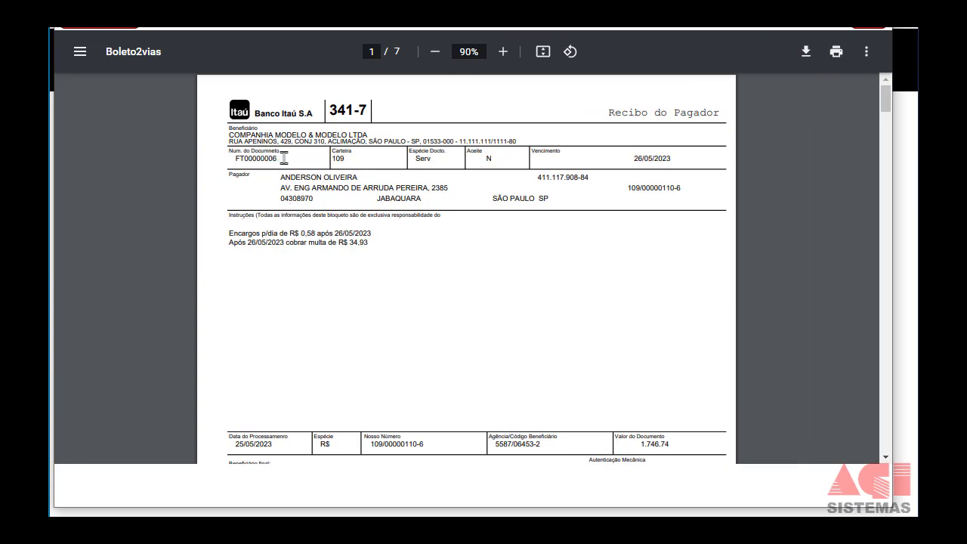
{"action": "left_click_drag", "start_coordinate": [236, 158], "coordinate": [275, 158]}
{"action": "left_click_drag", "start_coordinate": [278, 178], "coordinate": [354, 181]}
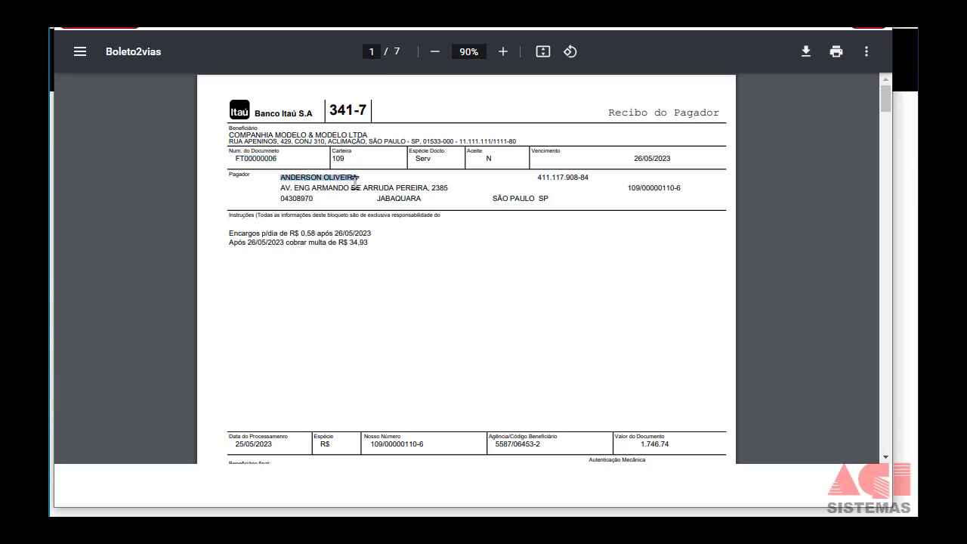
{"action": "scroll", "coordinate": [362, 213], "scroll_direction": "down", "scroll_amount": 3}
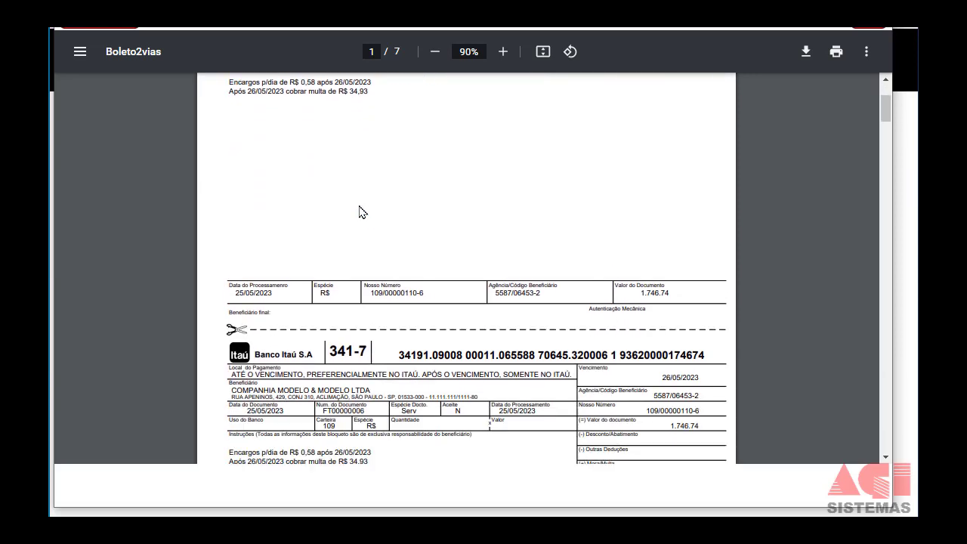
Examine the first slip's compensation section and its e-mail sending form, then cancel the e-mail without sending
{"action": "scroll", "coordinate": [361, 213], "scroll_direction": "down", "scroll_amount": 1}
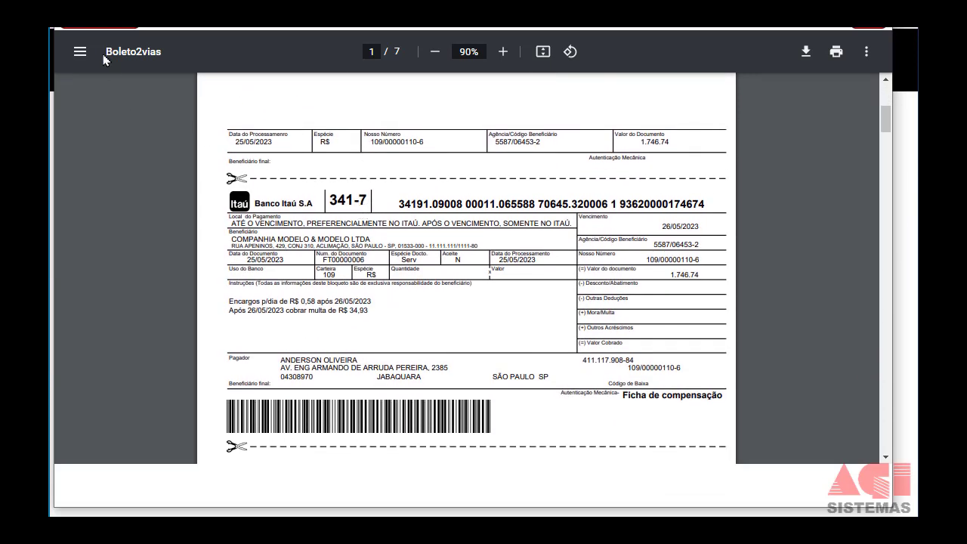
{"action": "scroll", "coordinate": [469, 272], "scroll_direction": "up", "scroll_amount": 1}
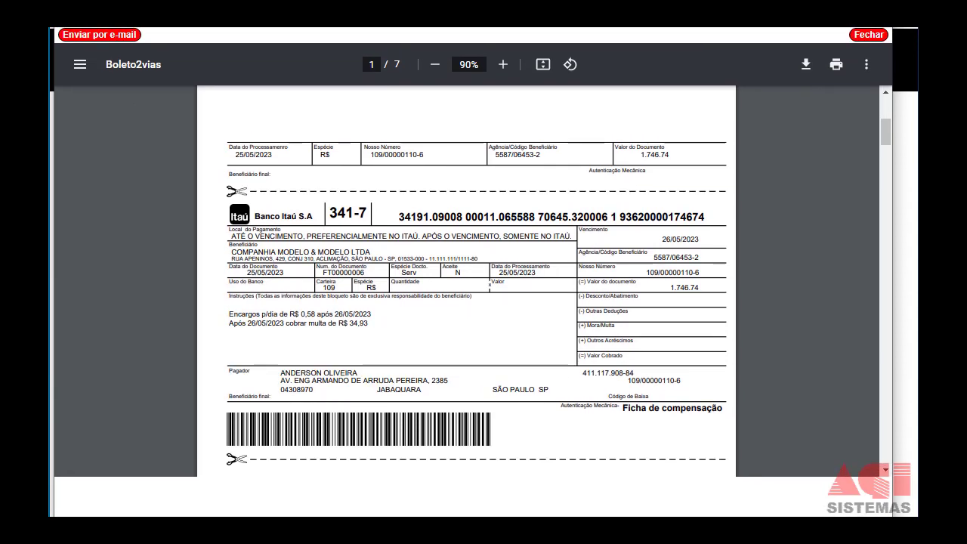
{"action": "left_click", "coordinate": [117, 42]}
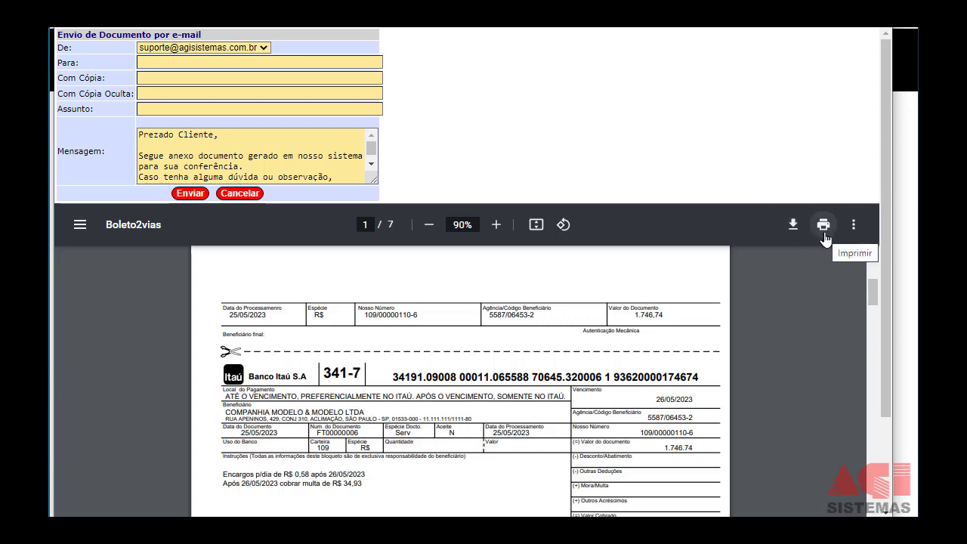
{"action": "left_click", "coordinate": [241, 195]}
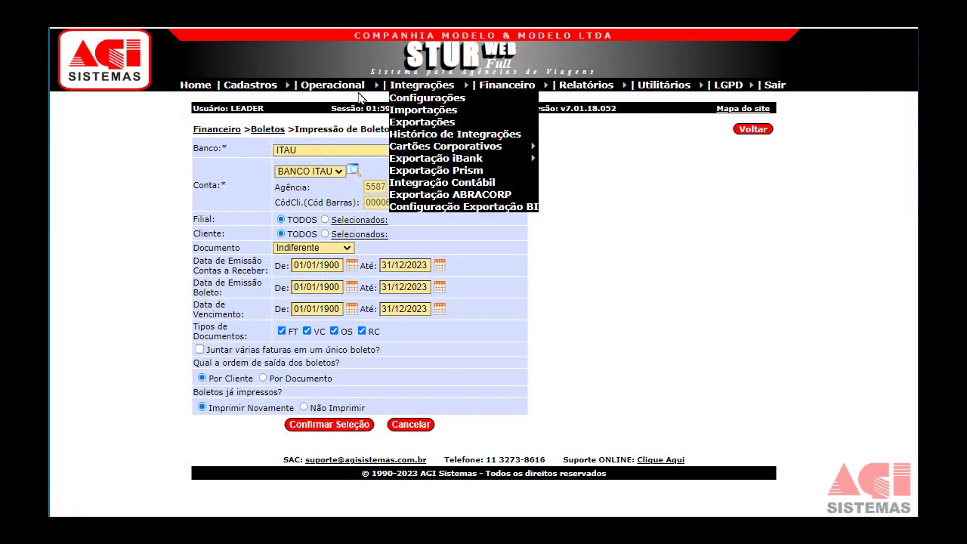
Open Controle de Boletos in the financial module and check the history of boleto 113
{"action": "mouse_move", "coordinate": [499, 92]}
{"action": "mouse_move", "coordinate": [532, 162]}
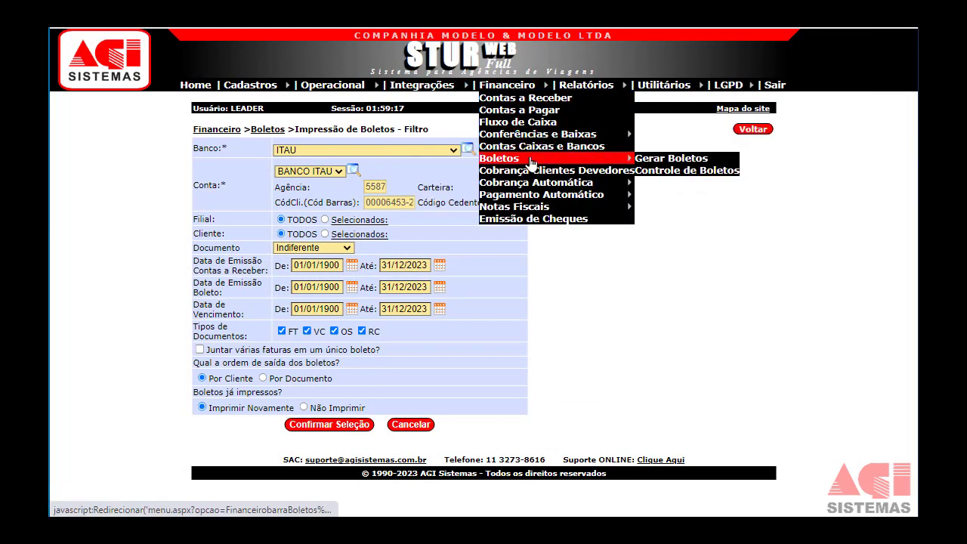
{"action": "left_click", "coordinate": [656, 172]}
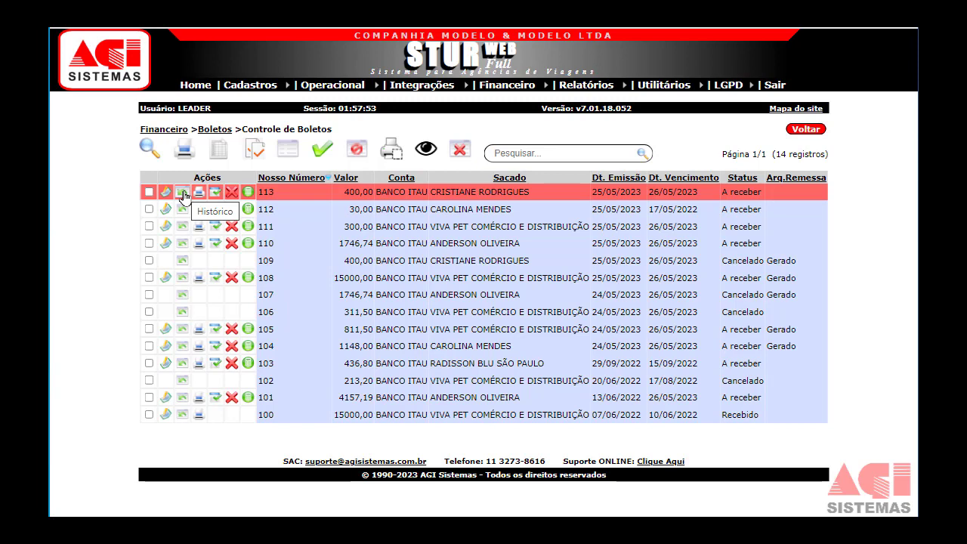
{"action": "left_click", "coordinate": [183, 195]}
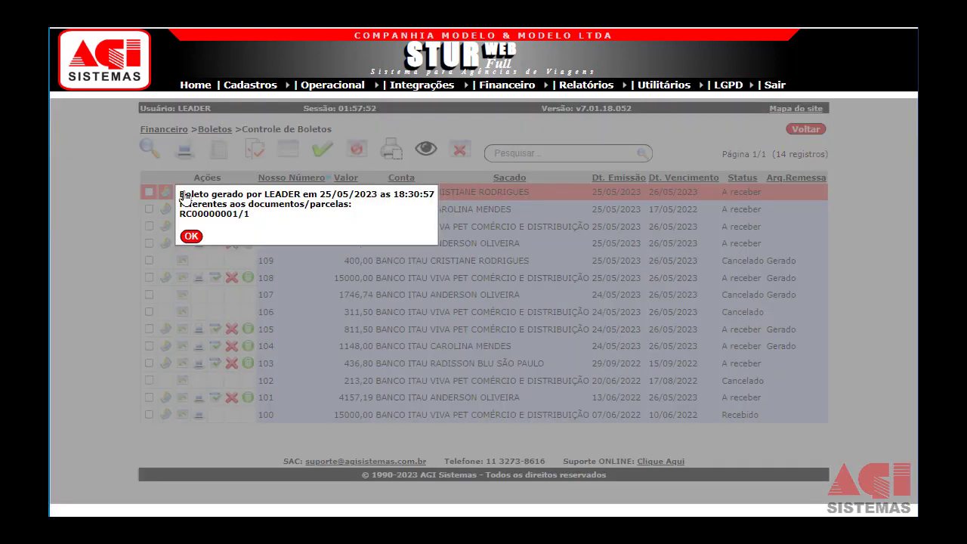
{"action": "left_click", "coordinate": [194, 236]}
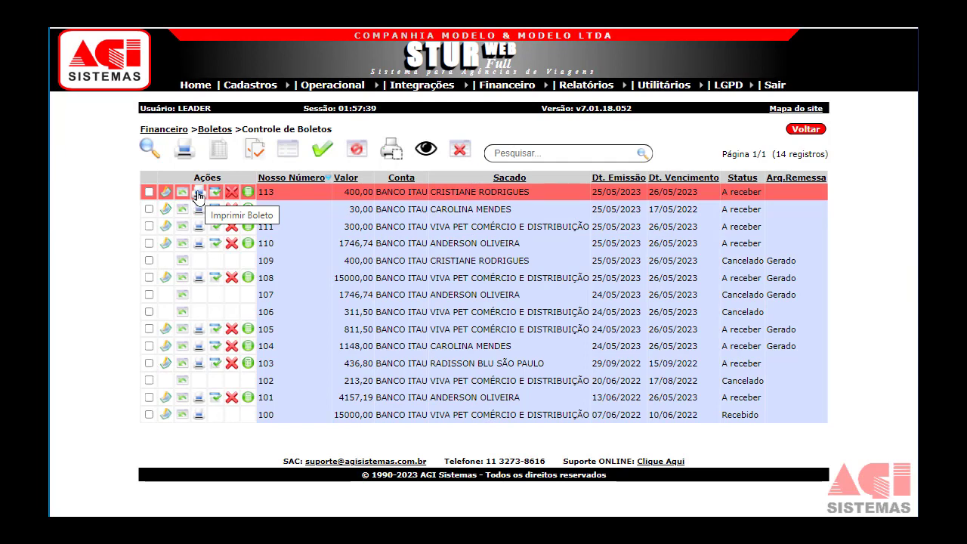
Generate the print view of boleto 113, enlarge its window to review the slip, and close it
{"action": "left_click", "coordinate": [197, 196]}
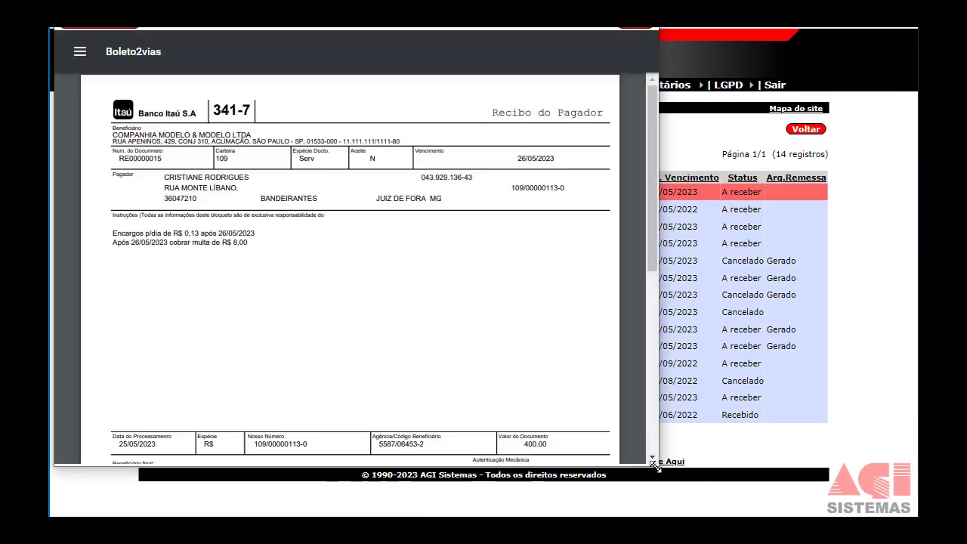
{"action": "left_click_drag", "start_coordinate": [658, 468], "coordinate": [798, 513]}
{"action": "scroll", "coordinate": [426, 337], "scroll_direction": "down", "scroll_amount": 3}
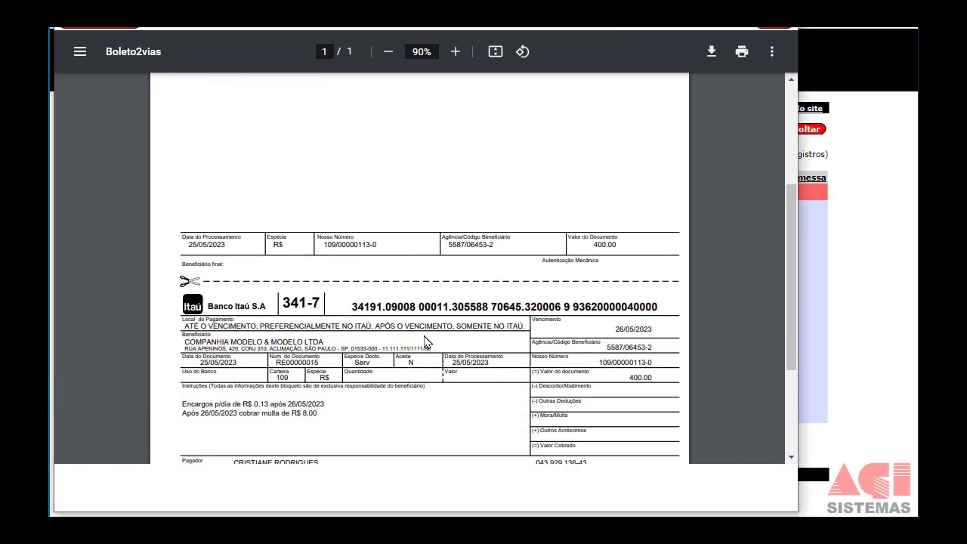
{"action": "scroll", "coordinate": [426, 342], "scroll_direction": "up", "scroll_amount": 1}
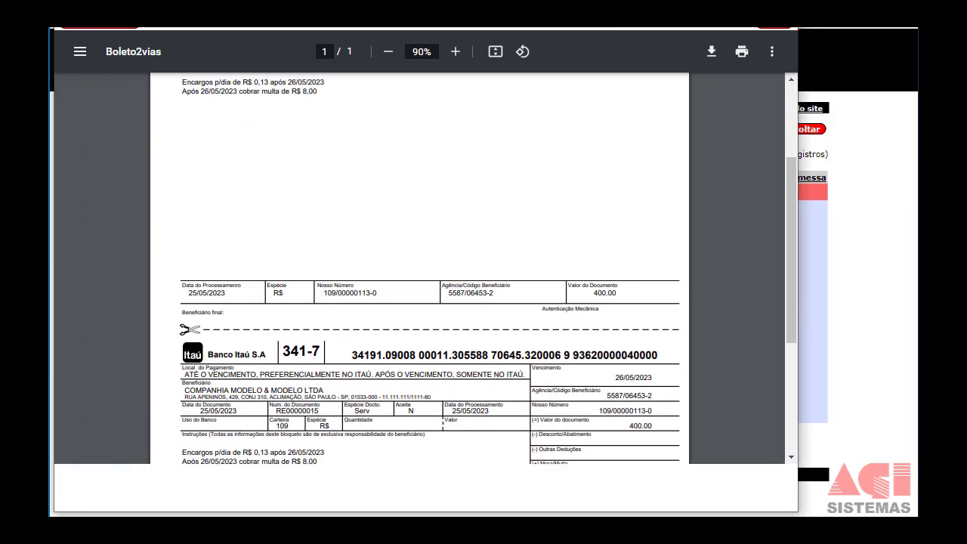
{"action": "left_click", "coordinate": [778, 23]}
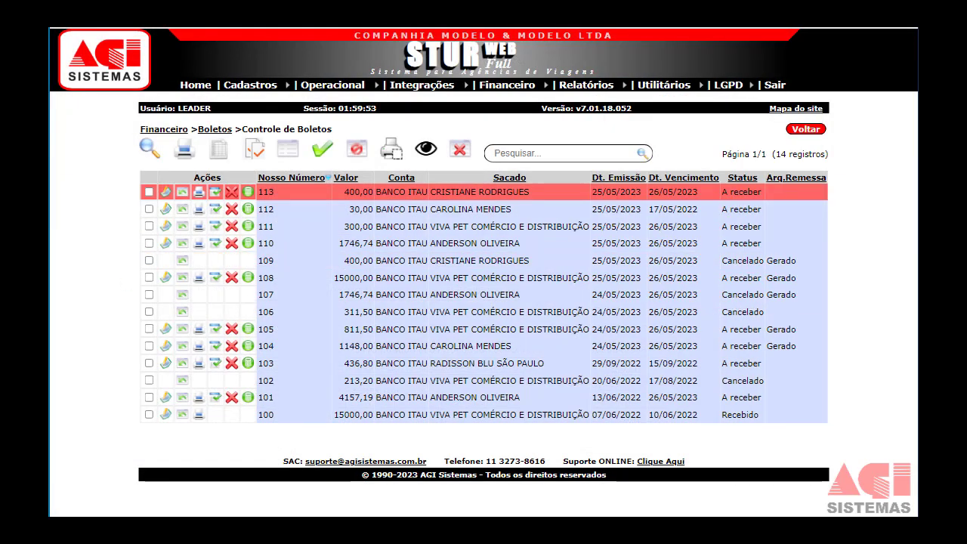
Cancel boleto 112, giving TREINAMENTO as the reason
{"action": "left_click", "coordinate": [234, 210]}
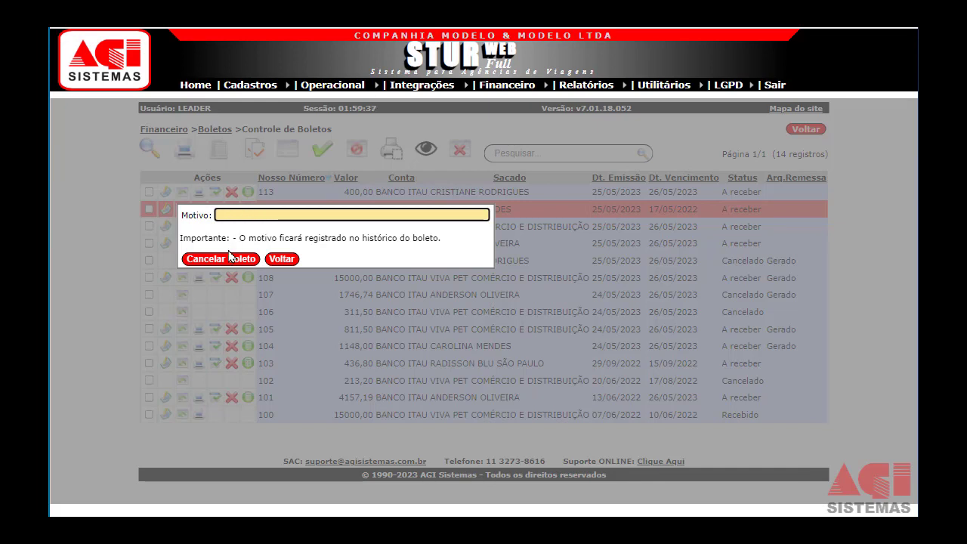
{"action": "type", "text": "TREINAMENTO_"}
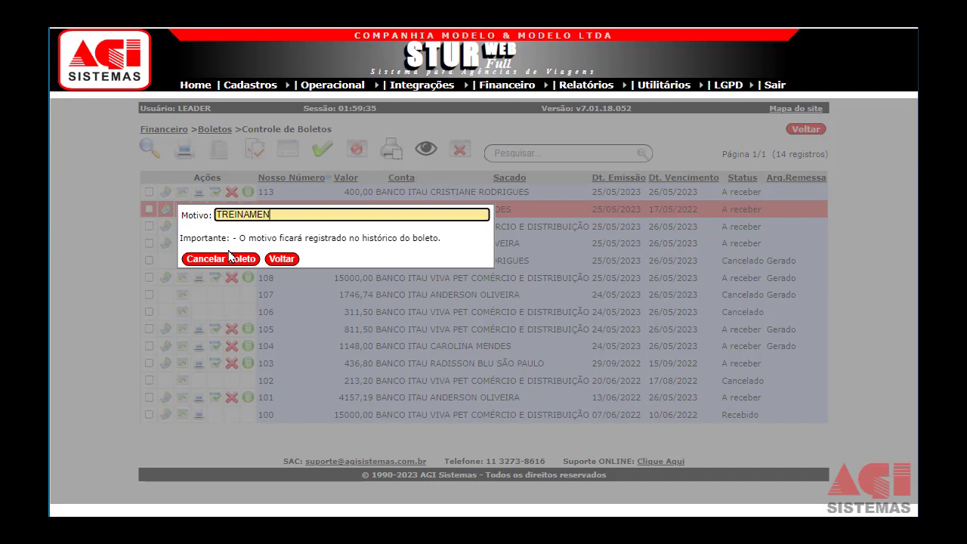
{"action": "left_click", "coordinate": [205, 259]}
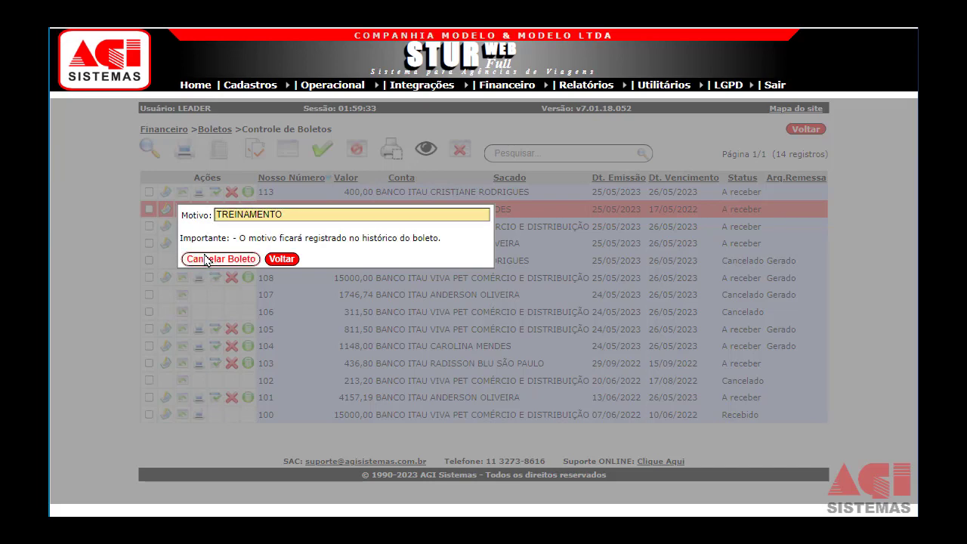
{"action": "left_click", "coordinate": [544, 100]}
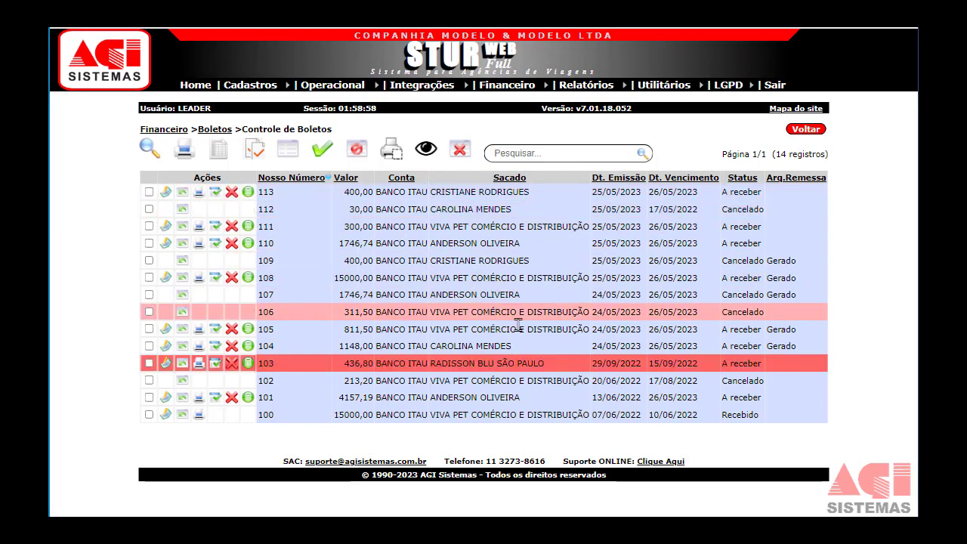
Recalculate overdue boleto 103 with new due date 25/05/2023 and a 2% fine, keeping its Nosso Número, and save it
{"action": "left_click_drag", "start_coordinate": [722, 365], "coordinate": [763, 370]}
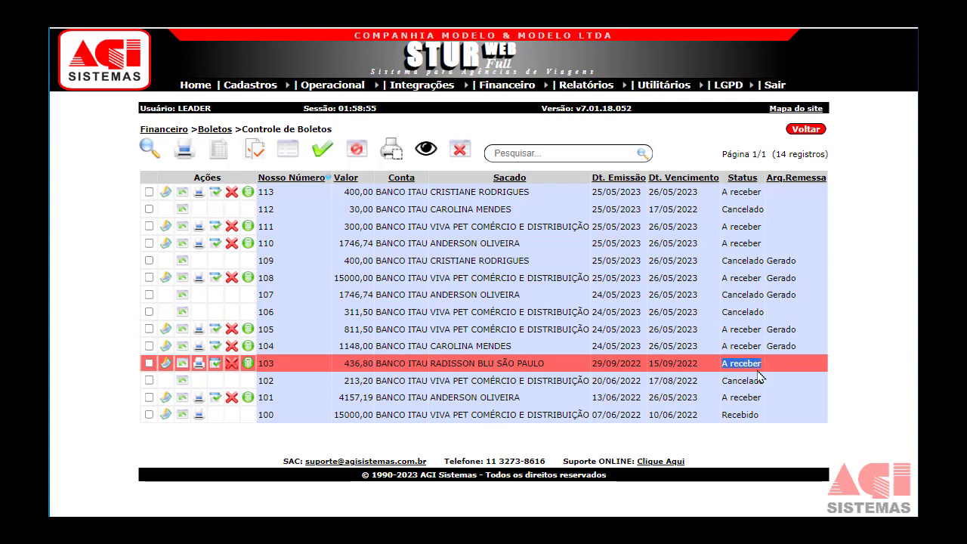
{"action": "left_click", "coordinate": [249, 364]}
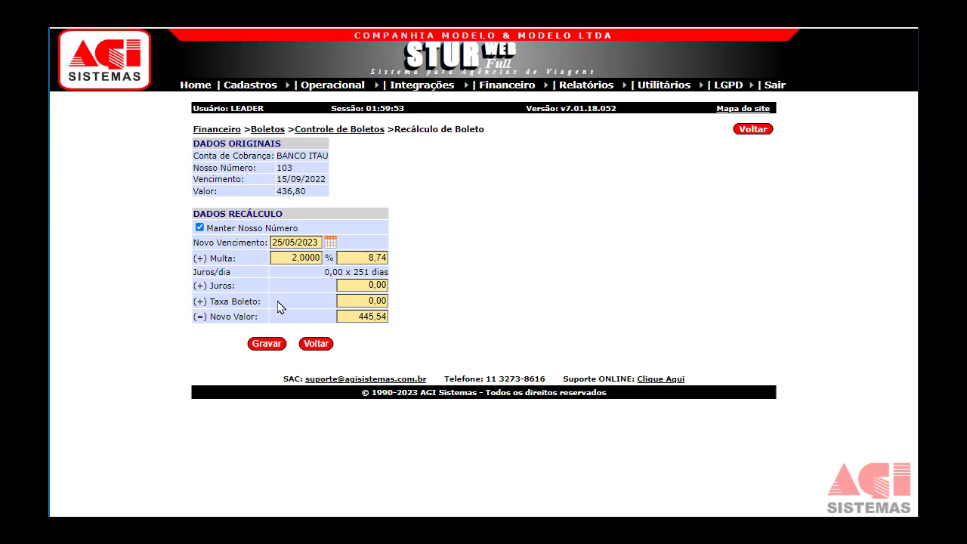
{"action": "left_click_drag", "start_coordinate": [214, 319], "coordinate": [237, 317]}
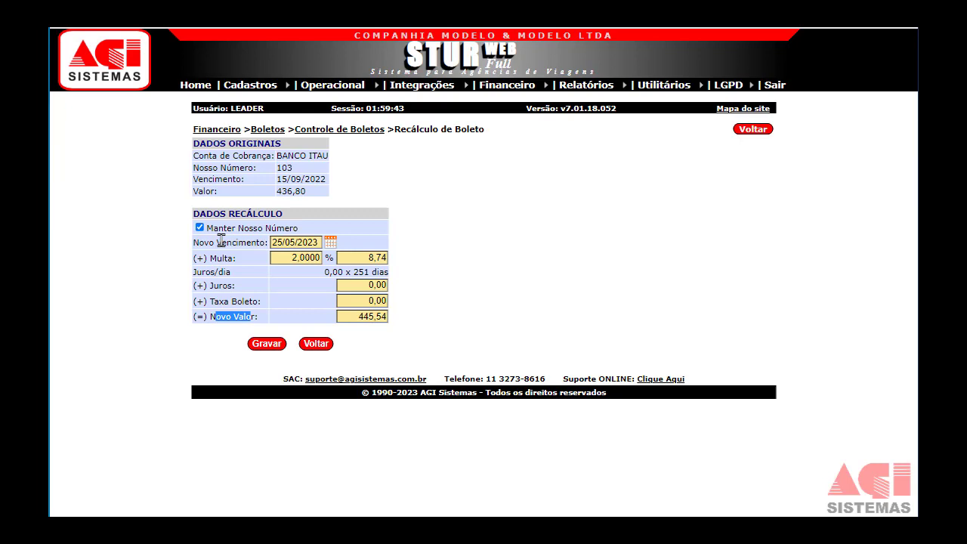
{"action": "left_click", "coordinate": [272, 345]}
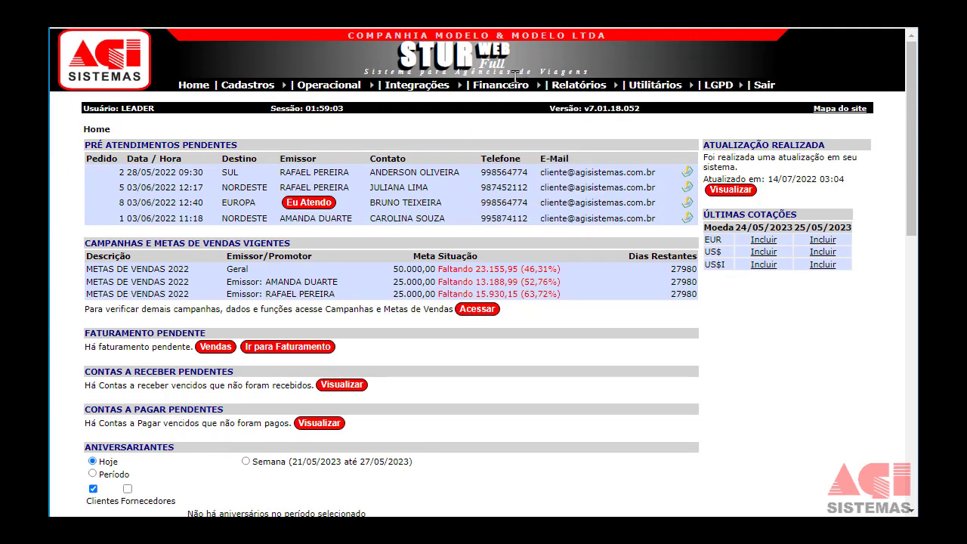
Open the Cobrança Clientes Devedores filter and review its client group, due date and title options
{"action": "mouse_move", "coordinate": [517, 83]}
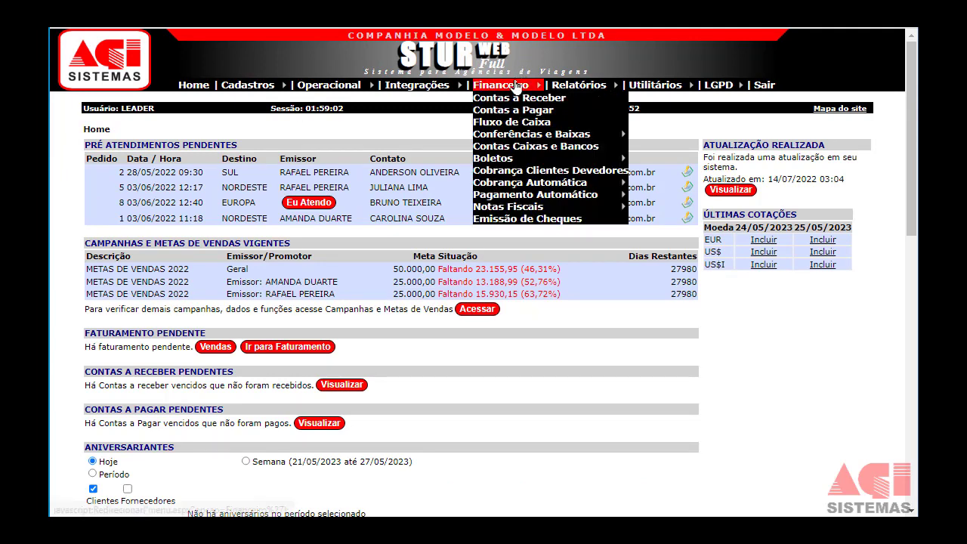
{"action": "left_click", "coordinate": [533, 172]}
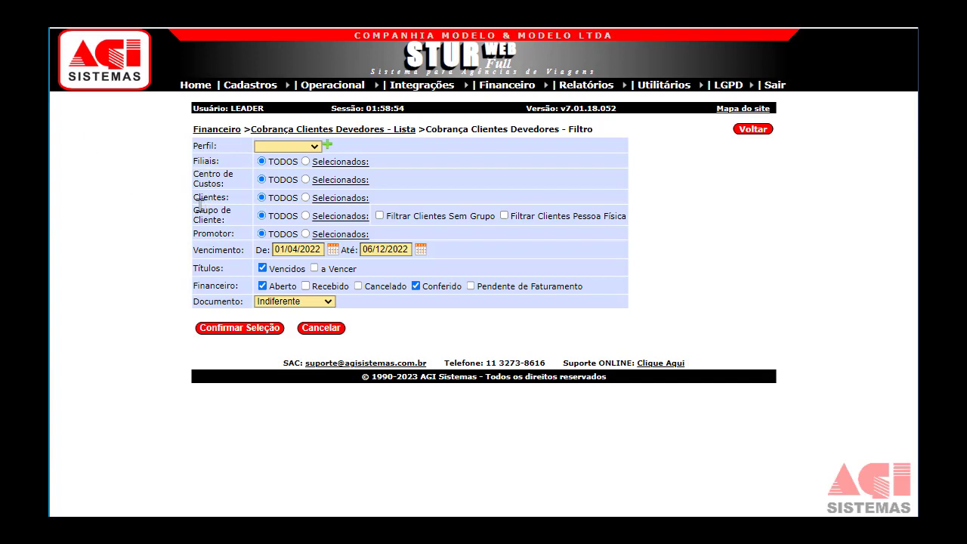
{"action": "left_click_drag", "start_coordinate": [193, 210], "coordinate": [224, 216]}
{"action": "left_click_drag", "start_coordinate": [201, 250], "coordinate": [232, 253]}
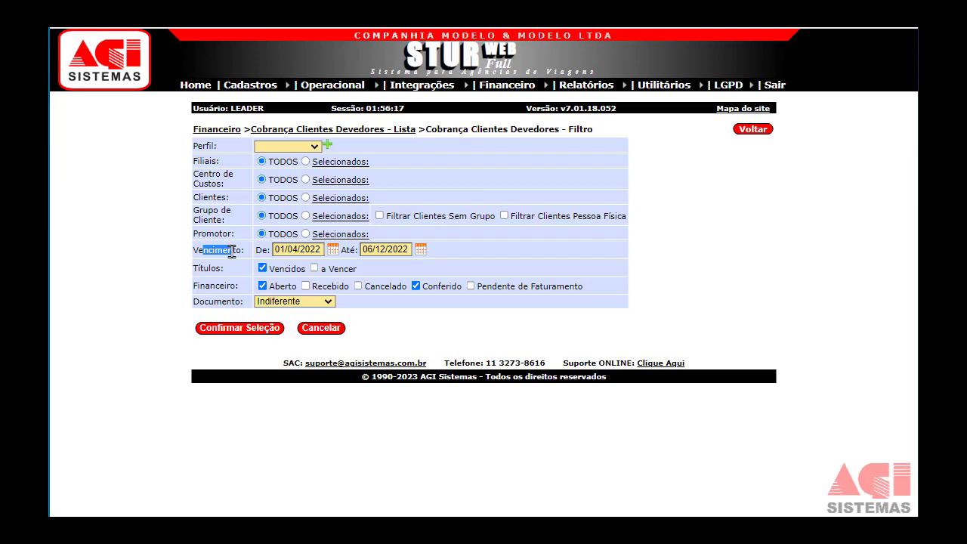
{"action": "left_click", "coordinate": [202, 267]}
{"action": "left_click_drag", "start_coordinate": [202, 267], "coordinate": [216, 268]}
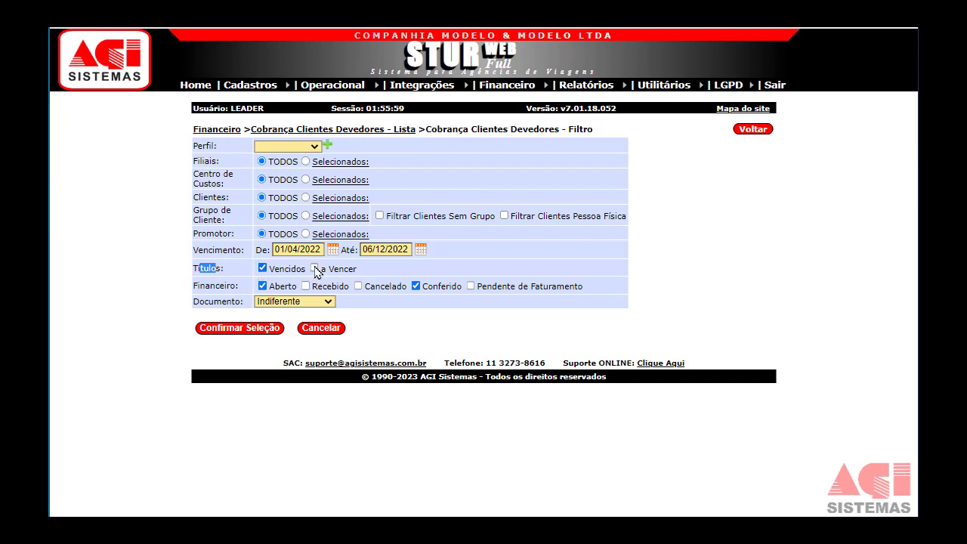
{"action": "left_click_drag", "start_coordinate": [327, 270], "coordinate": [349, 270]}
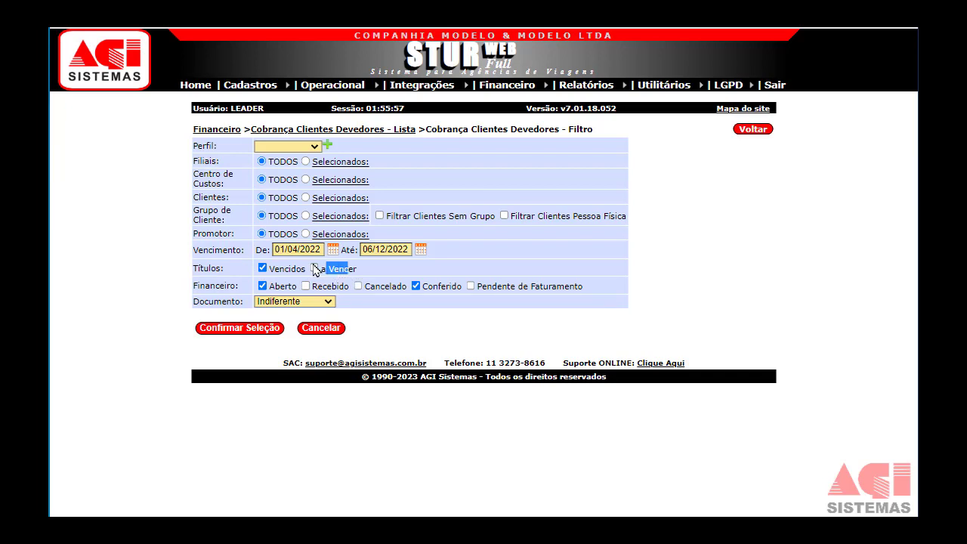
List the debtor clients with Vencidos titles due from 01/01/2022 to 24/05/2023, after trying the title options
{"action": "left_click", "coordinate": [315, 269]}
{"action": "left_click", "coordinate": [262, 268]}
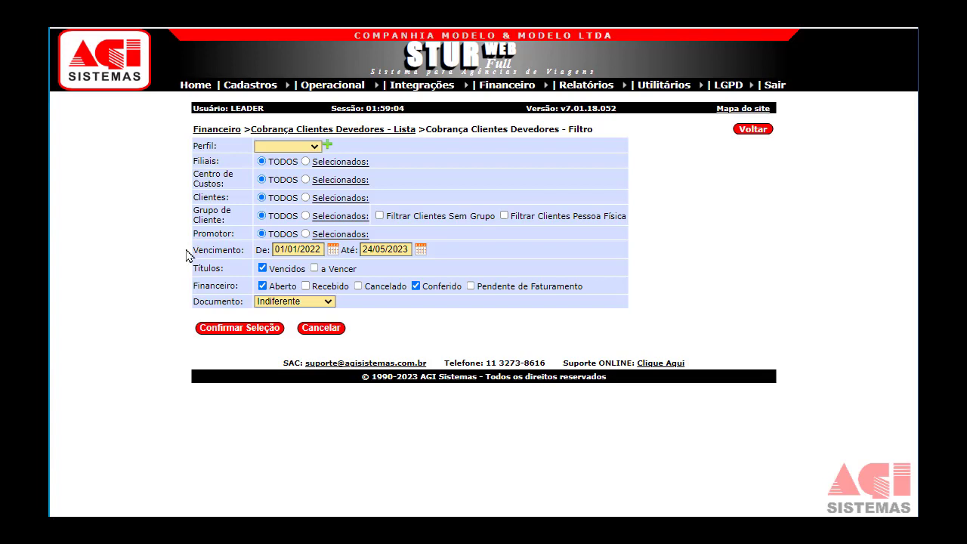
{"action": "left_click", "coordinate": [233, 329]}
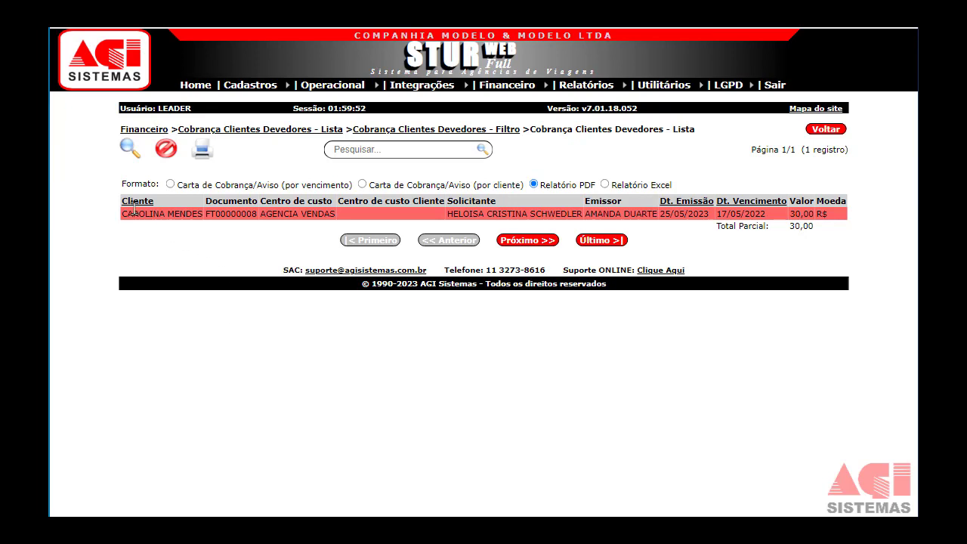
Review the listed debtor's document and amount, and the PDF and Excel report formats
{"action": "left_click_drag", "start_coordinate": [133, 215], "coordinate": [236, 215]}
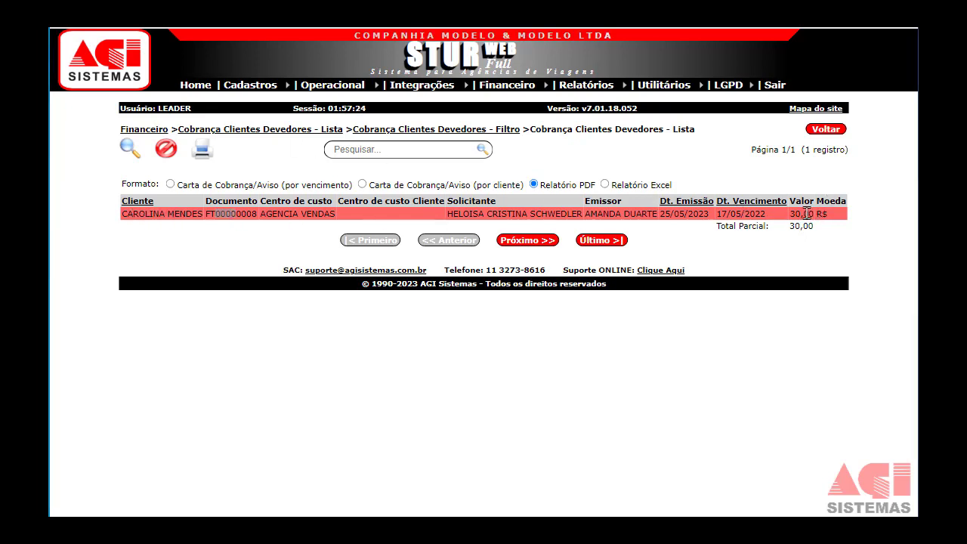
{"action": "left_click_drag", "start_coordinate": [795, 214], "coordinate": [811, 217]}
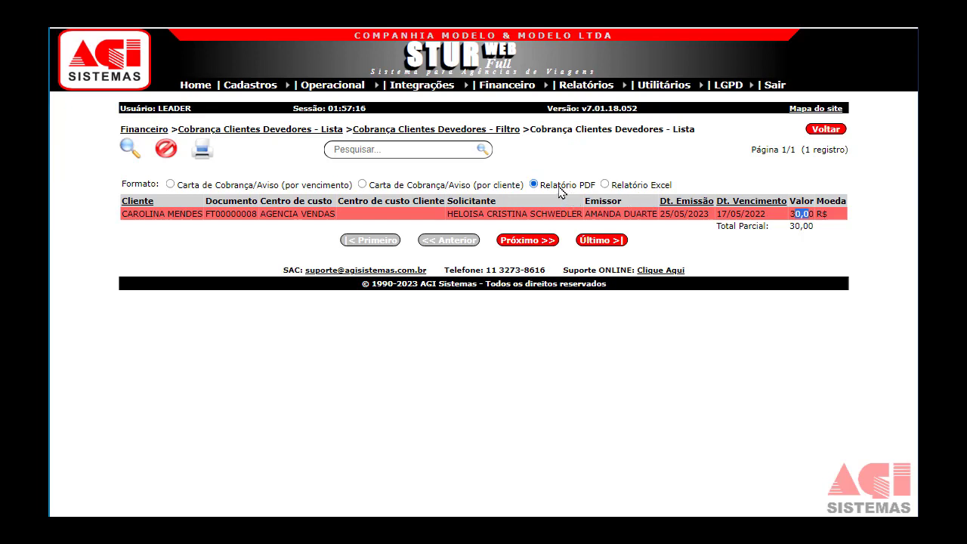
{"action": "left_click_drag", "start_coordinate": [550, 186], "coordinate": [663, 189]}
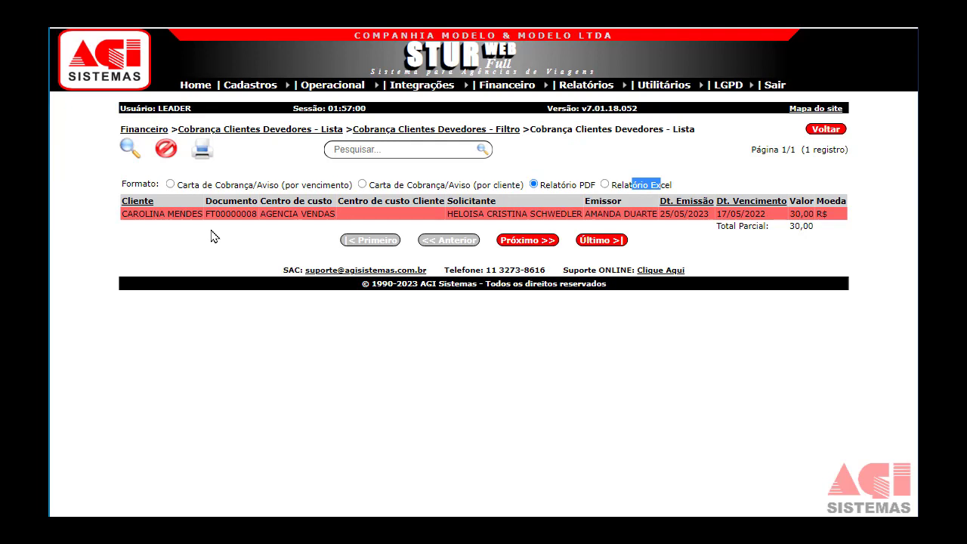
Compare the collection letter formats by due date and by client, and generate the listed debtor's letter in the por cliente format
{"action": "left_click", "coordinate": [210, 193]}
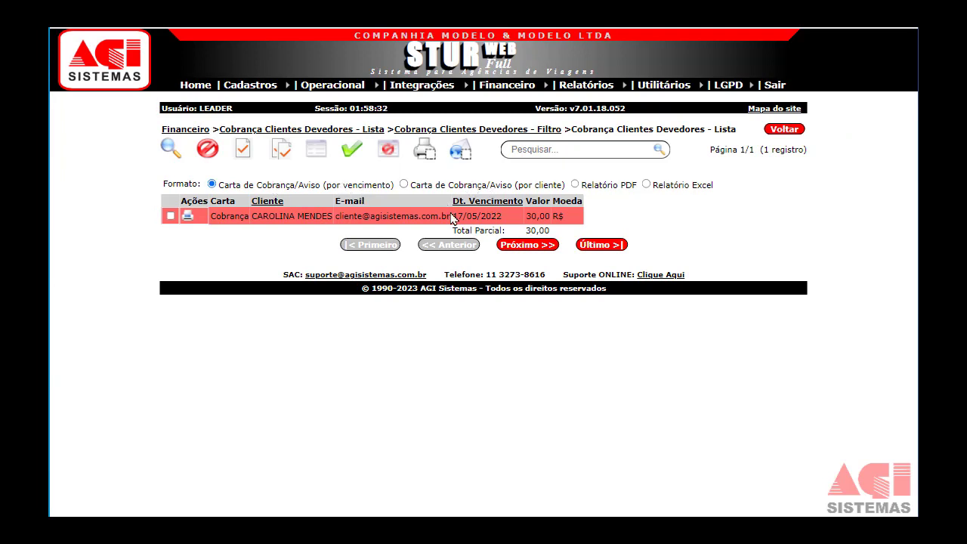
{"action": "left_click", "coordinate": [422, 190]}
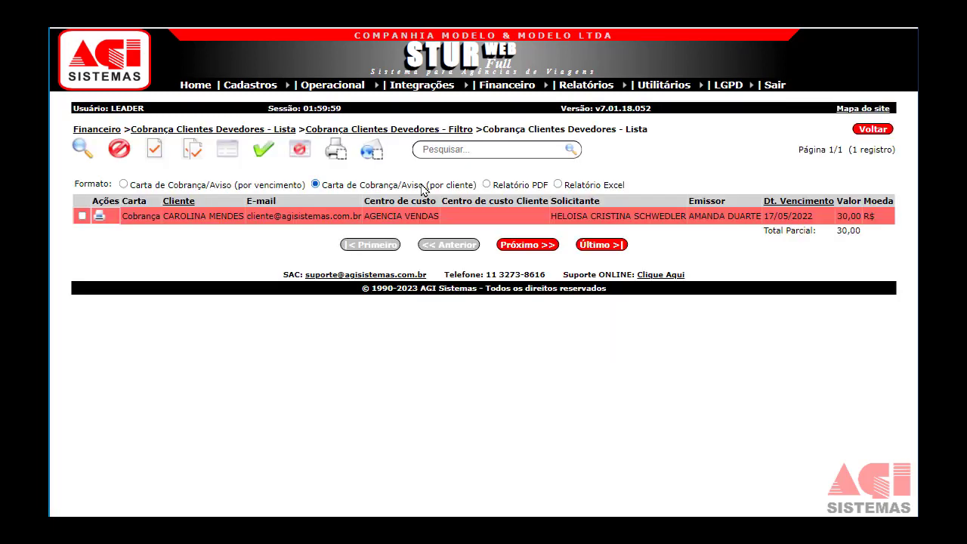
{"action": "left_click_drag", "start_coordinate": [407, 188], "coordinate": [457, 194]}
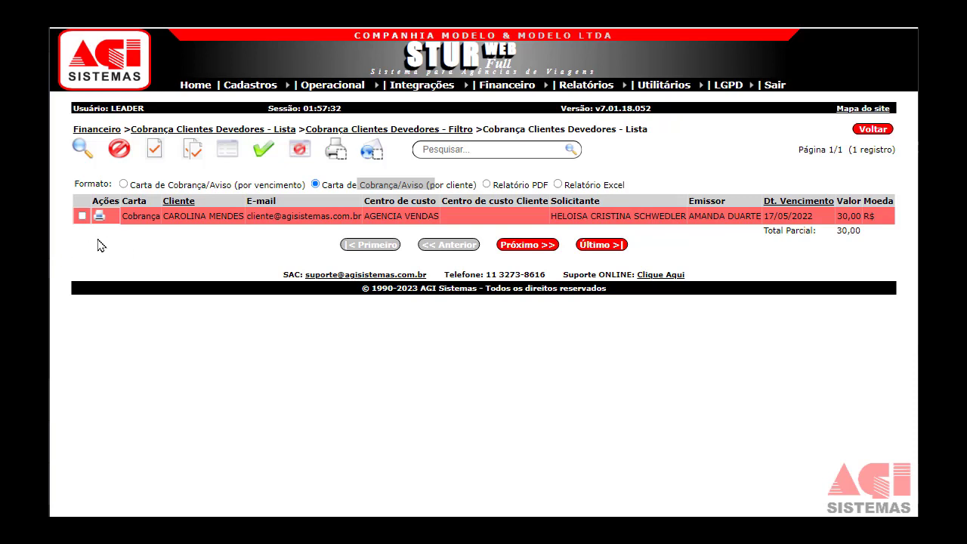
{"action": "left_click", "coordinate": [99, 230]}
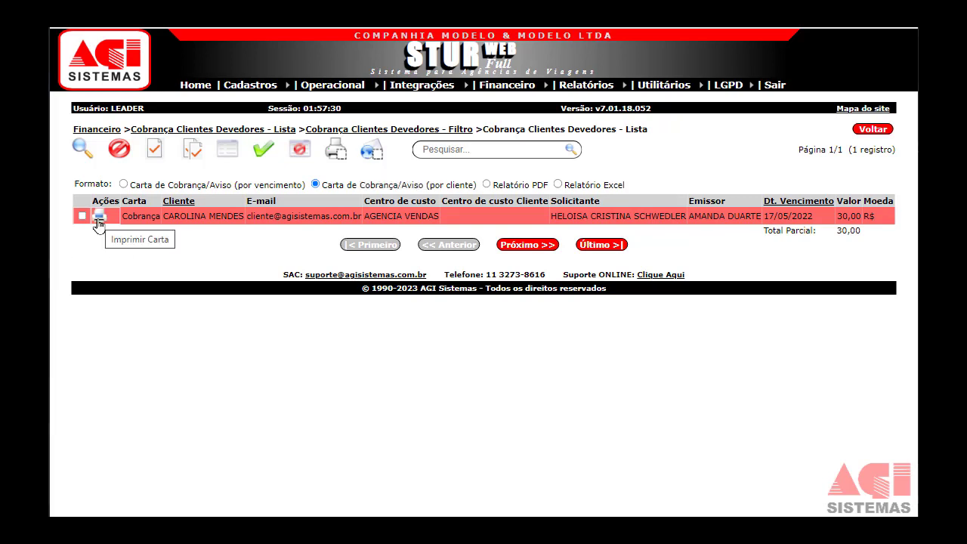
{"action": "left_click", "coordinate": [98, 221]}
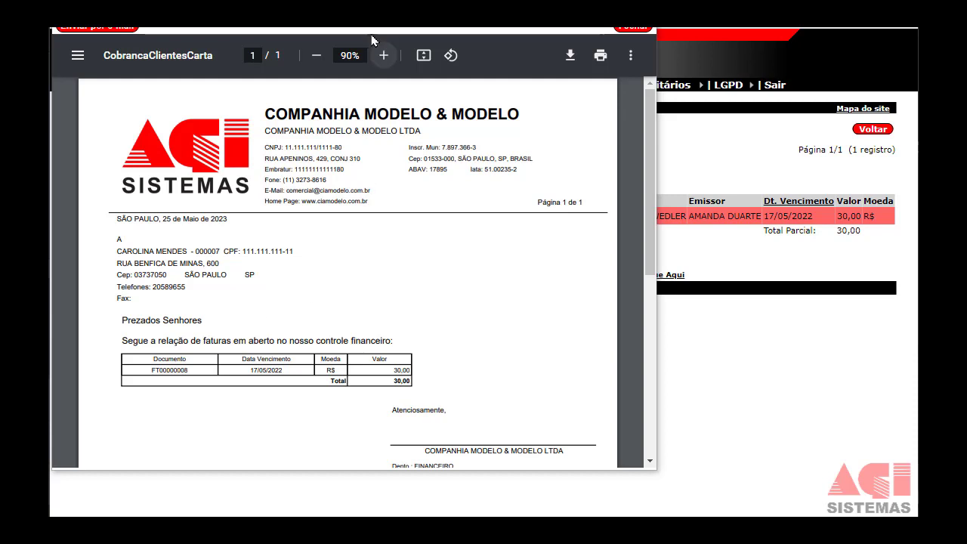
Close the generated collection letter and return to the Cobrança Clientes Devedores filter
{"action": "left_click_drag", "start_coordinate": [377, 10], "coordinate": [376, 23]}
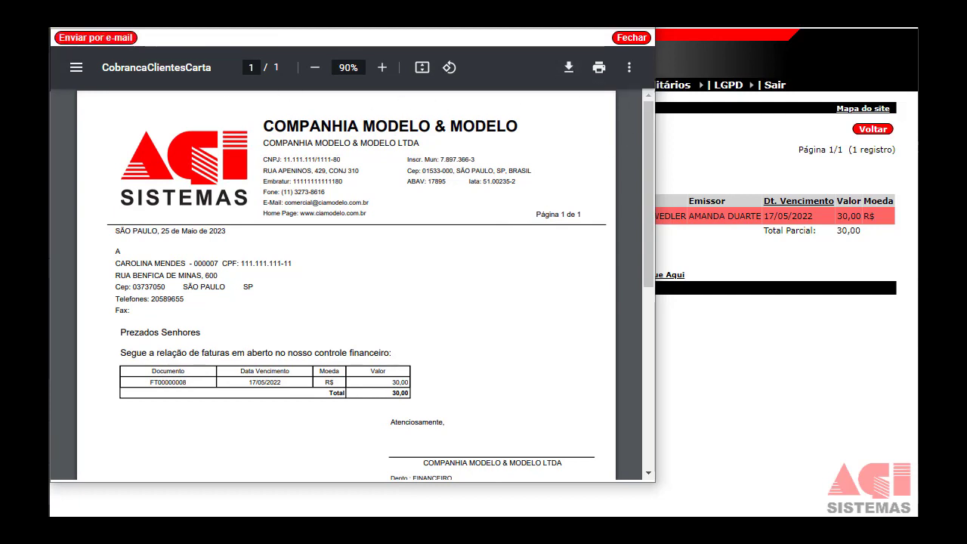
{"action": "left_click", "coordinate": [631, 37]}
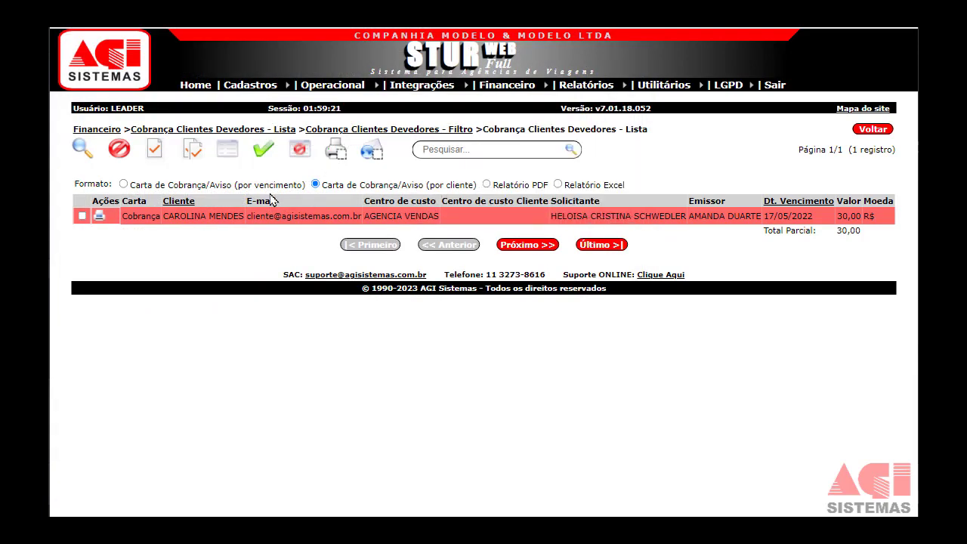
{"action": "left_click", "coordinate": [879, 131]}
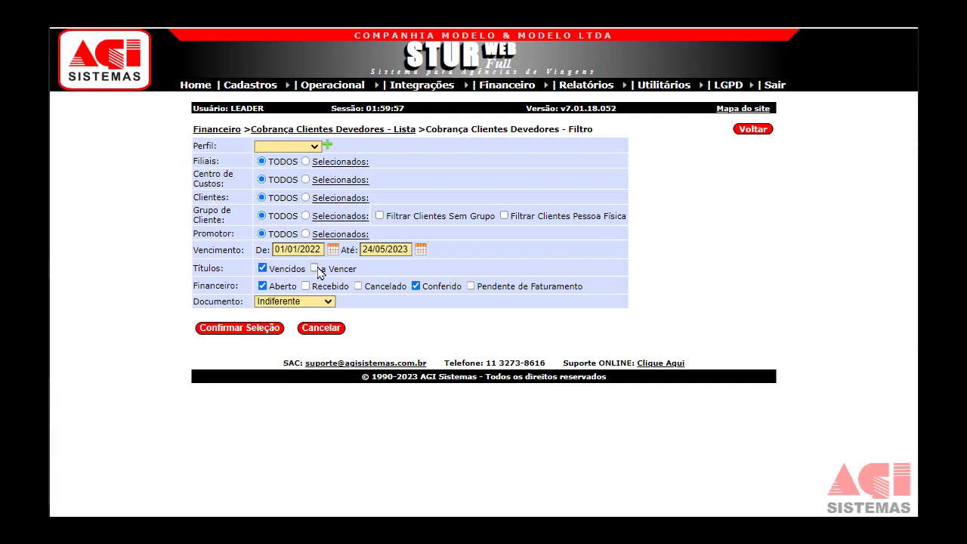
List only the a Vencer titles with due dates from 25/05/2023 to 31/12/2024
{"action": "left_click", "coordinate": [314, 269]}
{"action": "left_click", "coordinate": [262, 267]}
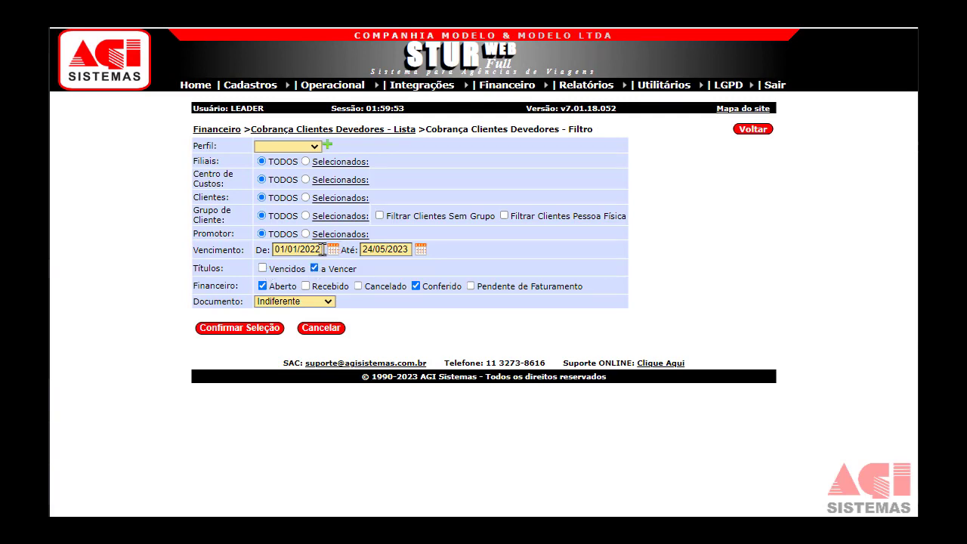
{"action": "left_click_drag", "start_coordinate": [323, 250], "coordinate": [260, 250]}
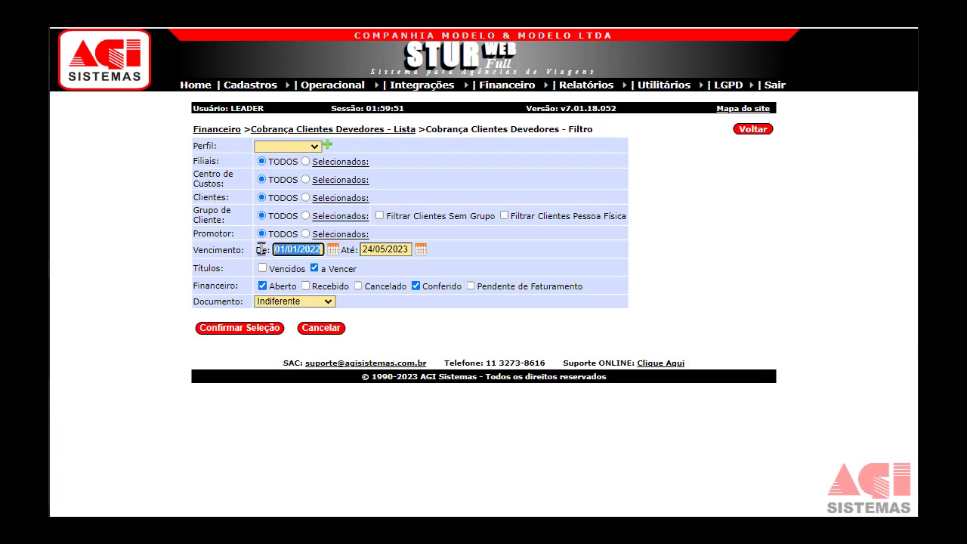
{"action": "type", "text": "25/05/2023"}
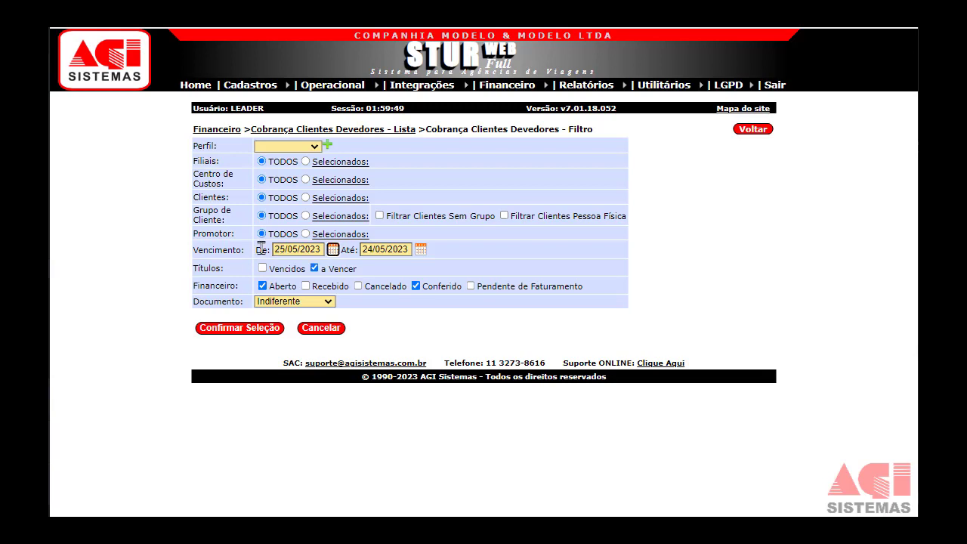
{"action": "key", "text": "Tab"}
{"action": "type", "text": "31/12"}
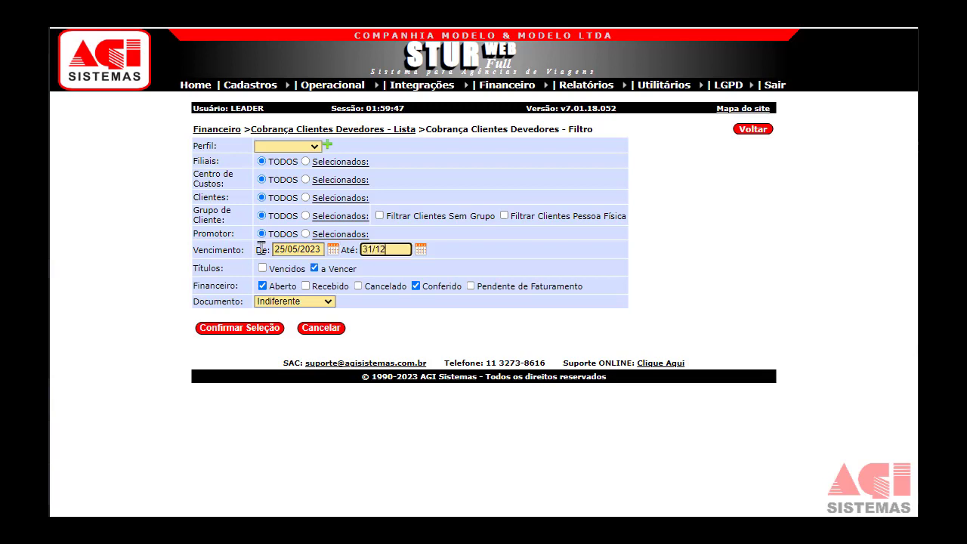
{"action": "type", "text": "/2024"}
{"action": "key", "text": "Tab"}
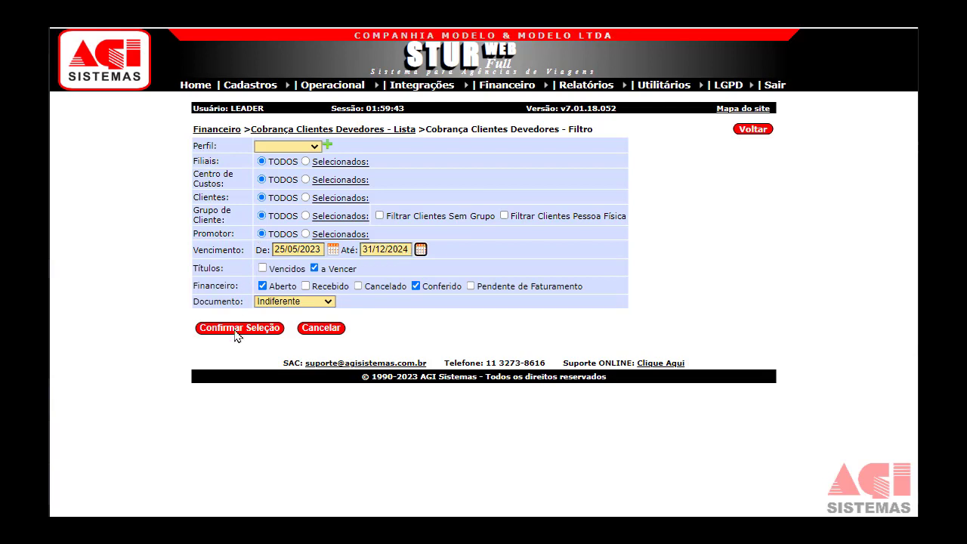
{"action": "left_click", "coordinate": [324, 271]}
{"action": "left_click_drag", "start_coordinate": [323, 273], "coordinate": [346, 278]}
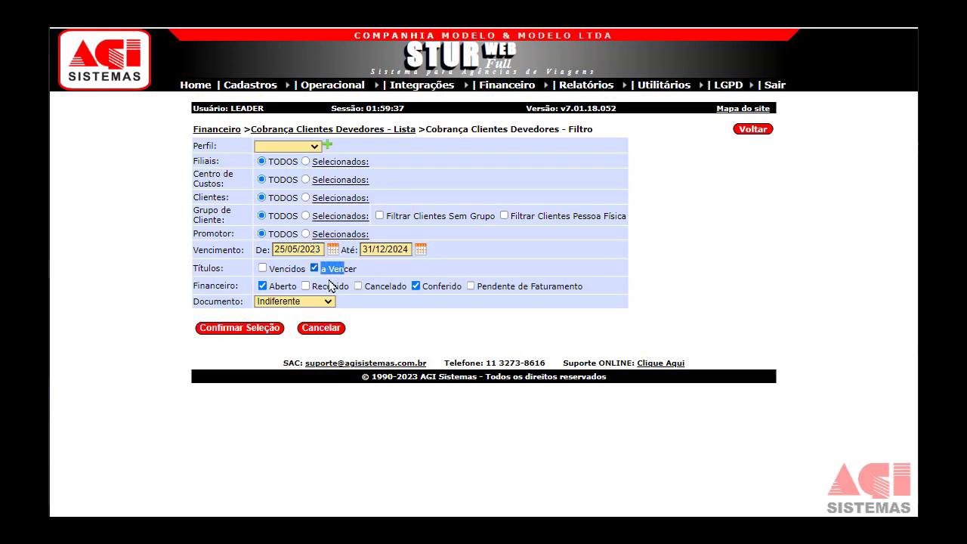
{"action": "left_click", "coordinate": [256, 330]}
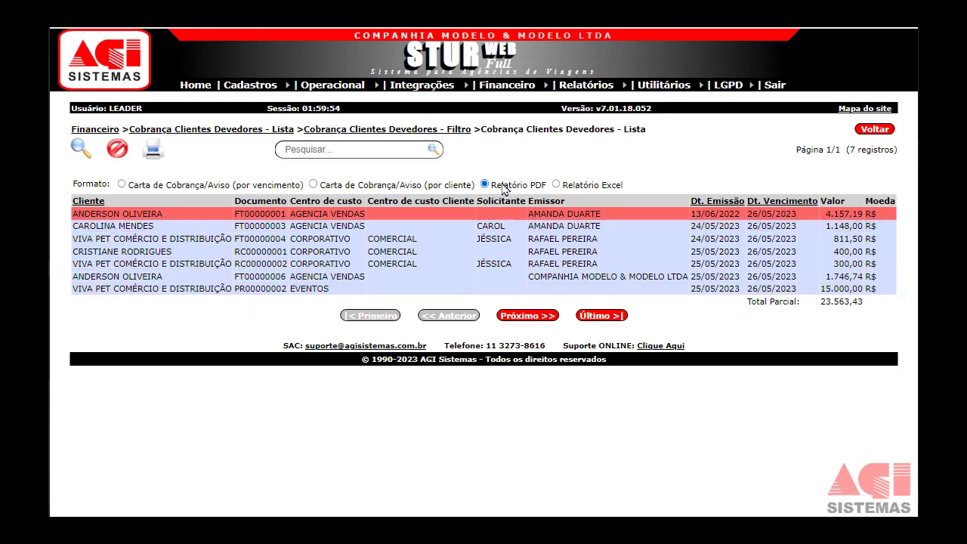
Review the report formats, then compare the upcoming titles in the letter formats por vencimento and por cliente
{"action": "left_click_drag", "start_coordinate": [580, 188], "coordinate": [602, 193]}
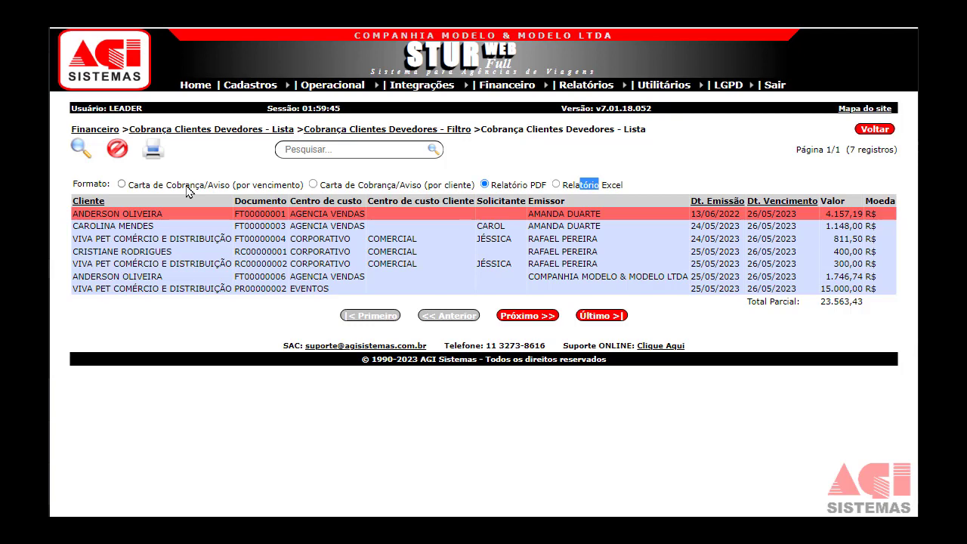
{"action": "left_click", "coordinate": [155, 192]}
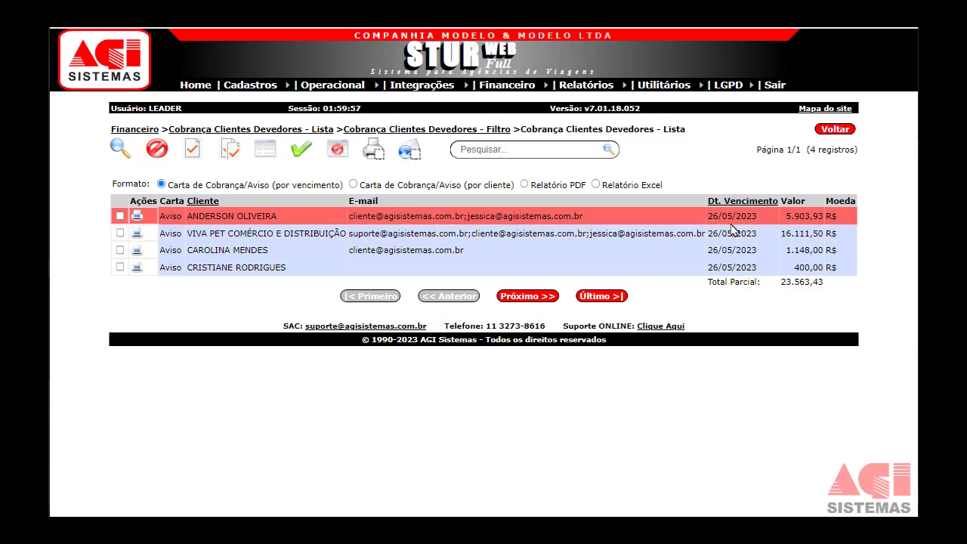
{"action": "left_click", "coordinate": [414, 186]}
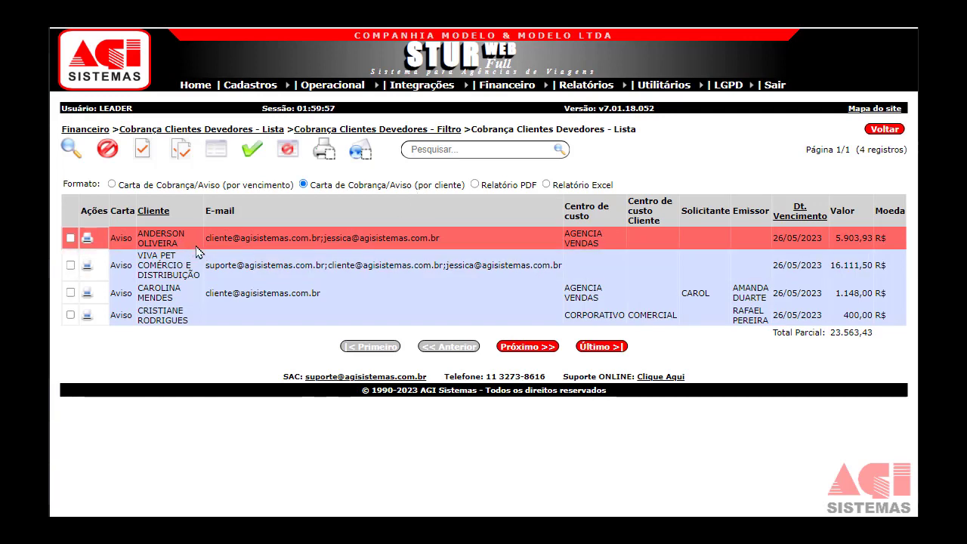
Generate the first listed client's notice letter, read its message about upcoming invoices, and close it
{"action": "left_click", "coordinate": [86, 240]}
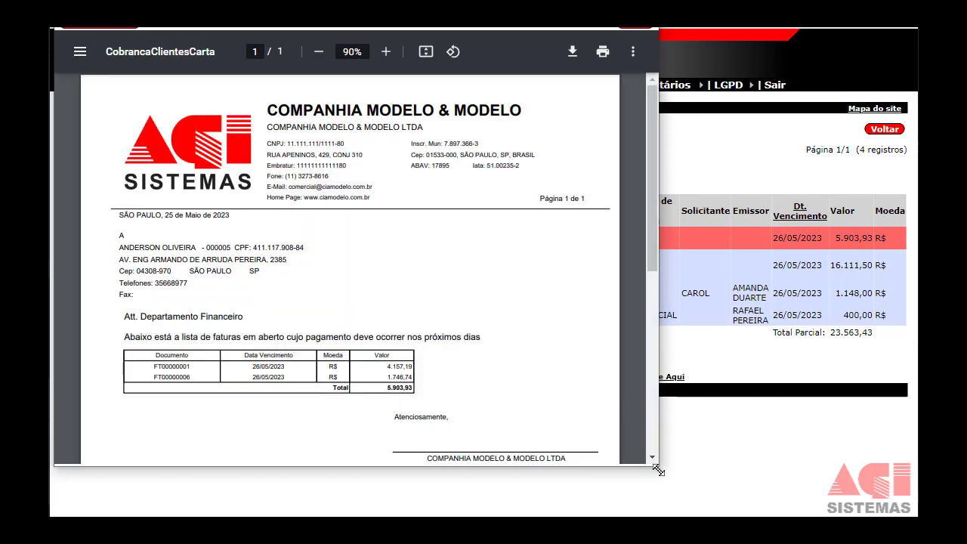
{"action": "left_click_drag", "start_coordinate": [658, 464], "coordinate": [706, 485]}
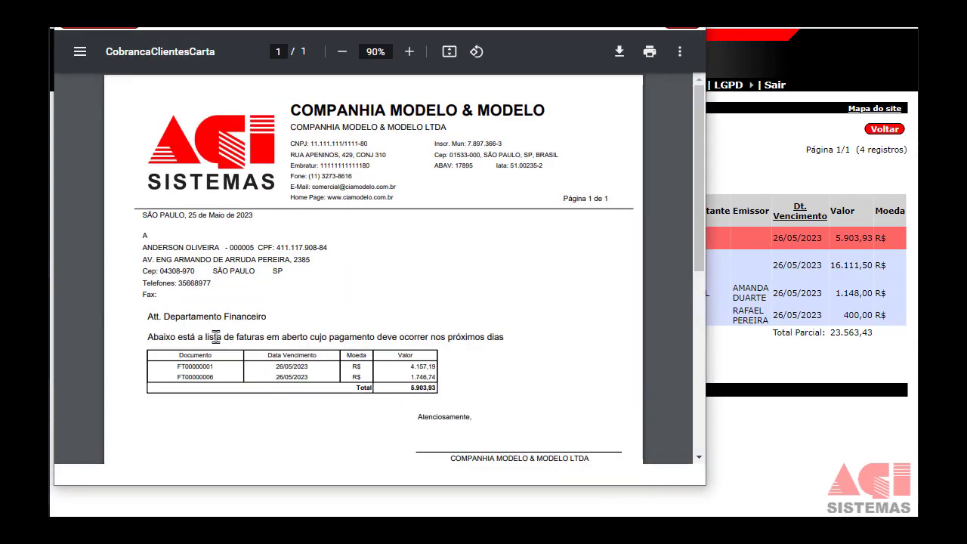
{"action": "left_click_drag", "start_coordinate": [207, 337], "coordinate": [475, 345]}
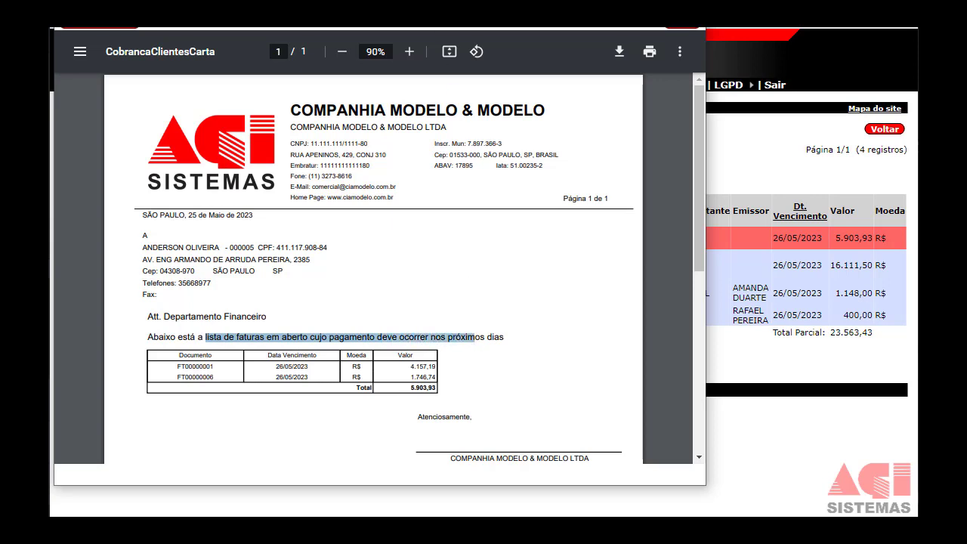
{"action": "left_click_drag", "start_coordinate": [181, 9], "coordinate": [179, 26]}
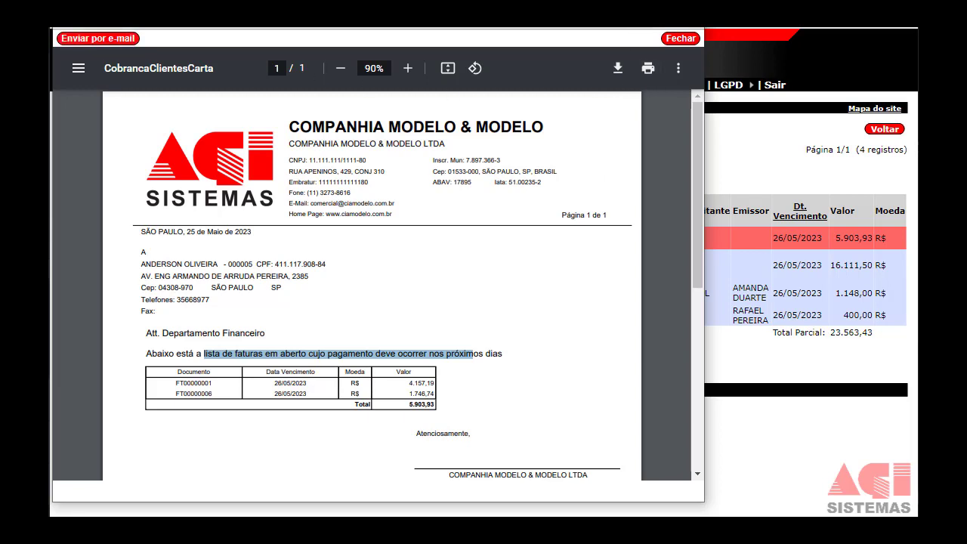
{"action": "left_click", "coordinate": [689, 11]}
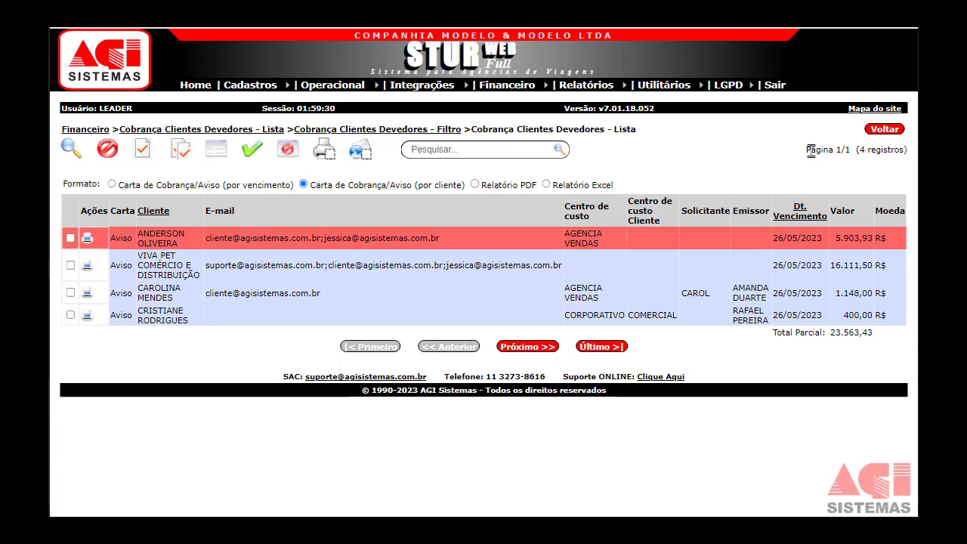
Review the number of listed records and the clients' e-mail addresses, with all notice letters selected
{"action": "left_click_drag", "start_coordinate": [810, 149], "coordinate": [851, 153]}
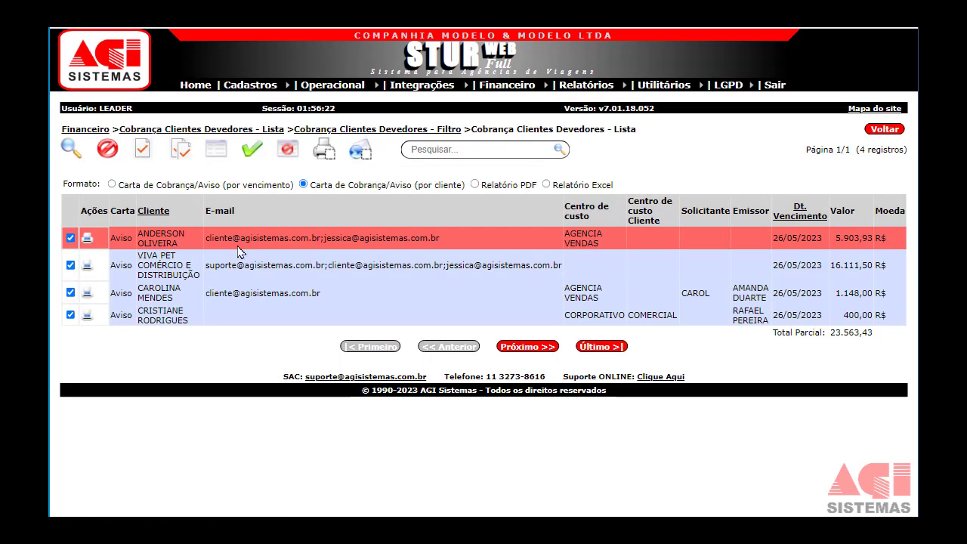
{"action": "left_click_drag", "start_coordinate": [220, 238], "coordinate": [256, 238]}
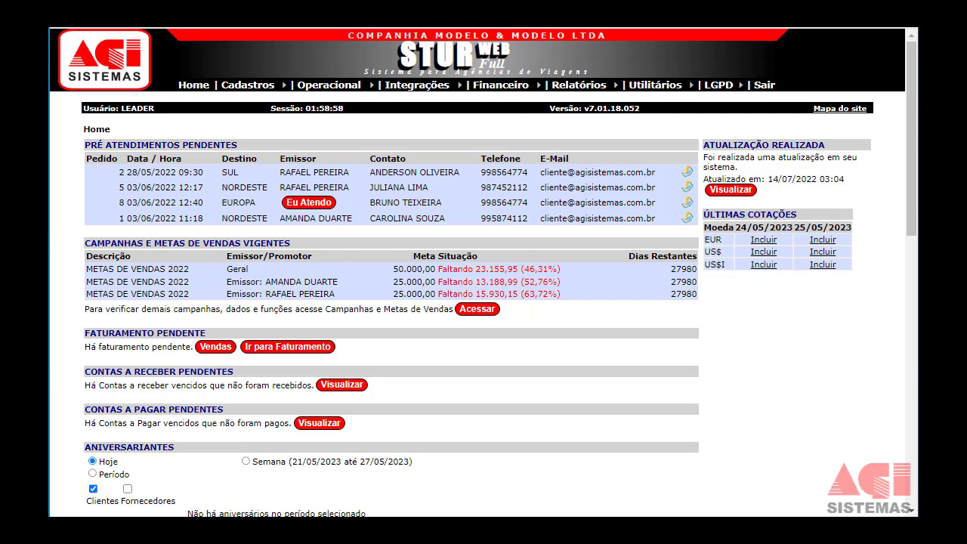
Open the Arquivo de Remessa filter of Cobrança Automática and choose BANCO ITAU as the collection account
{"action": "mouse_move", "coordinate": [478, 93]}
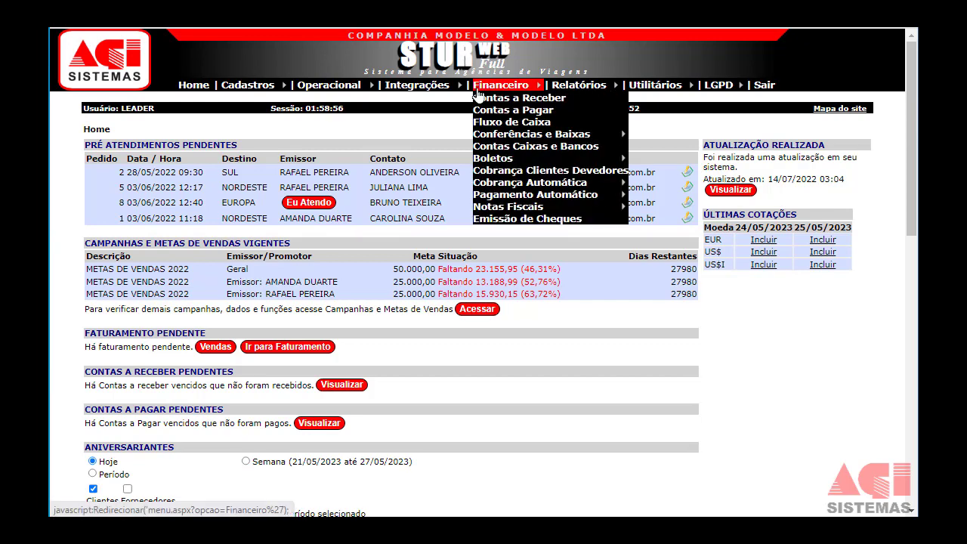
{"action": "left_click", "coordinate": [518, 184]}
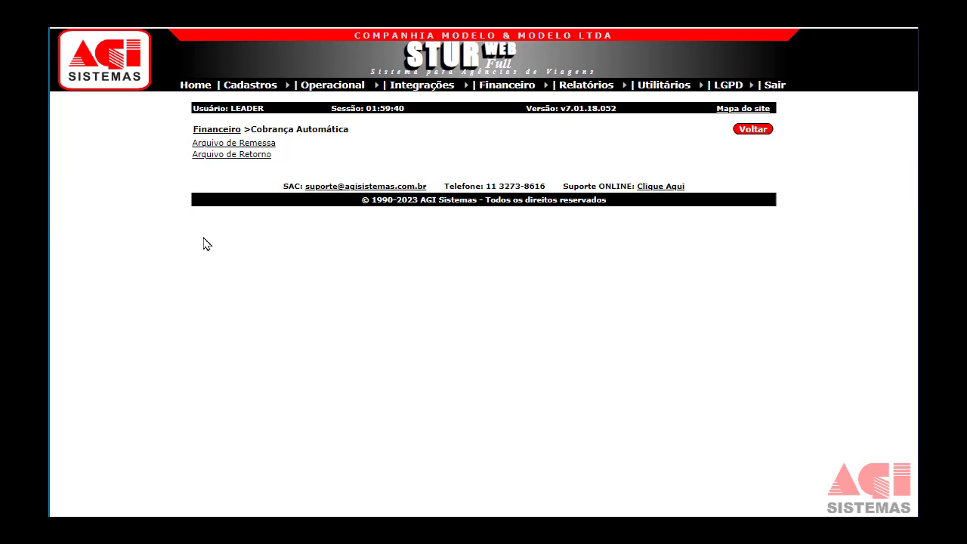
{"action": "left_click", "coordinate": [238, 145]}
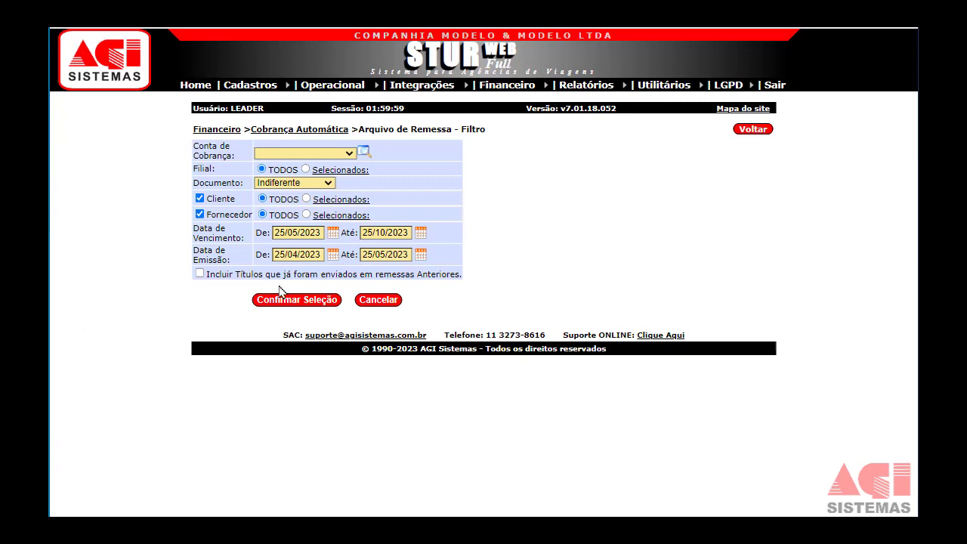
{"action": "left_click", "coordinate": [309, 156]}
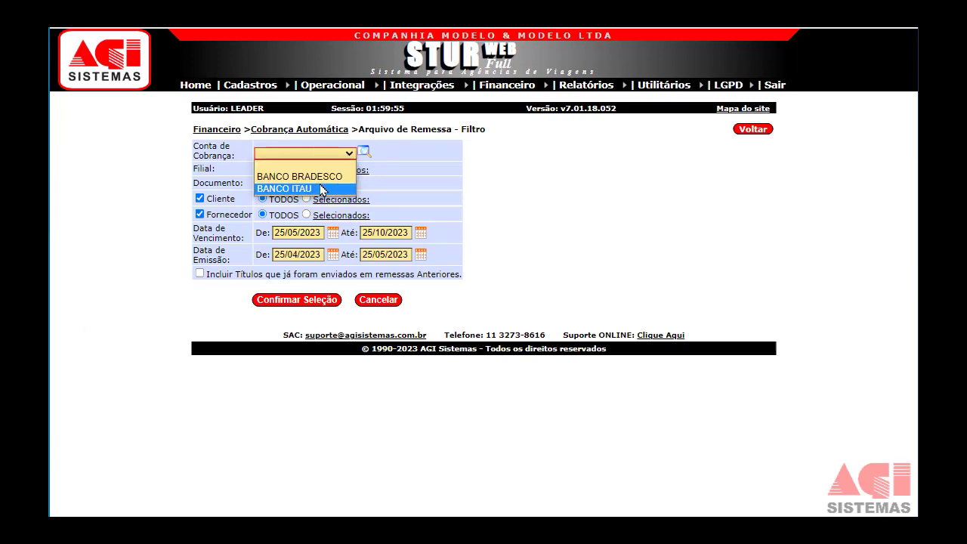
{"action": "left_click", "coordinate": [323, 189]}
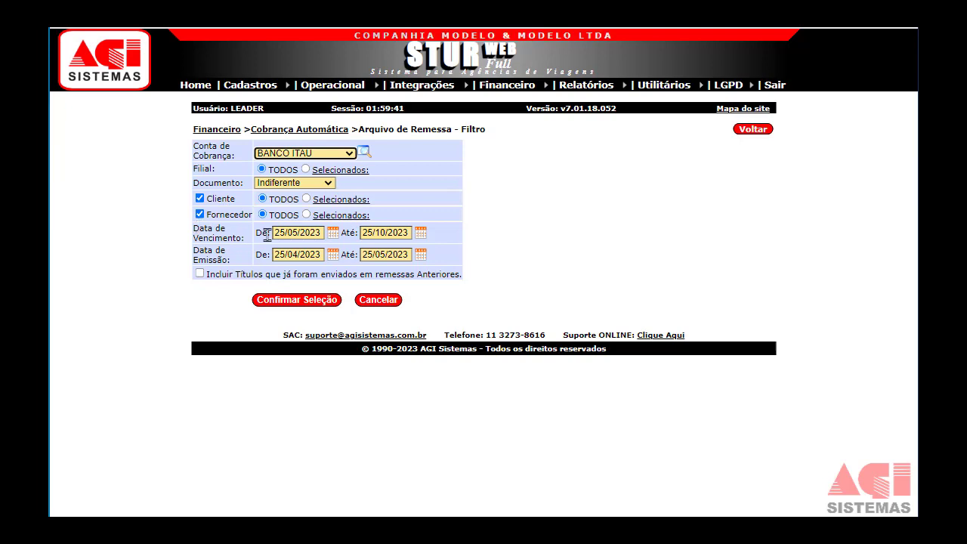
Check the due date range, include titles already sent in previous remittances, and generate the remittance file
{"action": "double_click", "coordinate": [348, 233]}
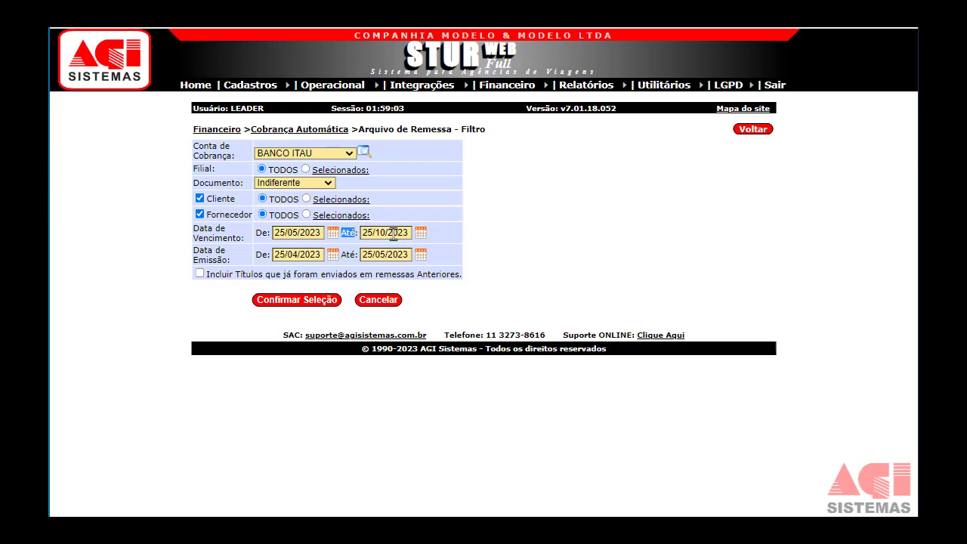
{"action": "left_click", "coordinate": [200, 272]}
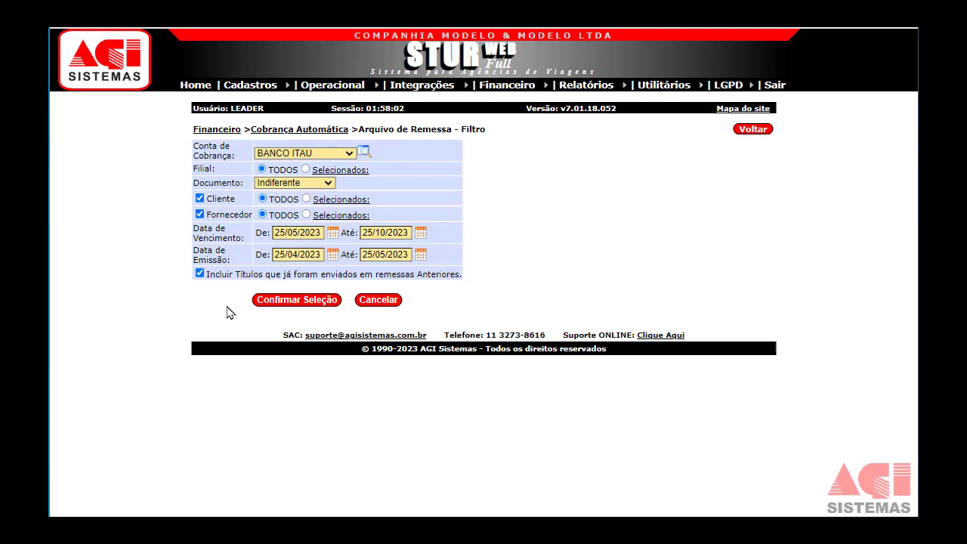
{"action": "left_click", "coordinate": [288, 302]}
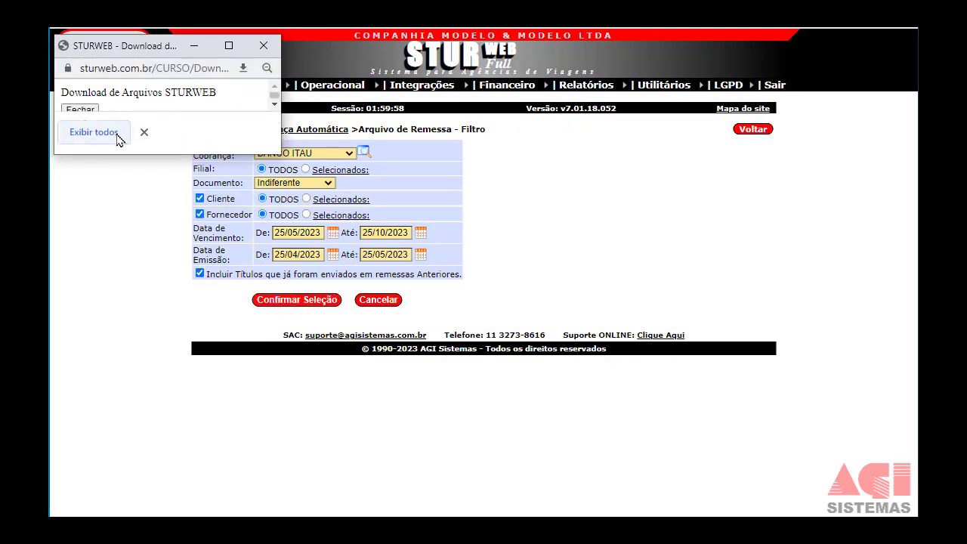
Open the downloaded remittance file in Bloco de Notas, examine the first record's document number, and close the file and download window
{"action": "left_click_drag", "start_coordinate": [49, 200], "coordinate": [278, 186]}
{"action": "left_click_drag", "start_coordinate": [225, 206], "coordinate": [638, 58]}
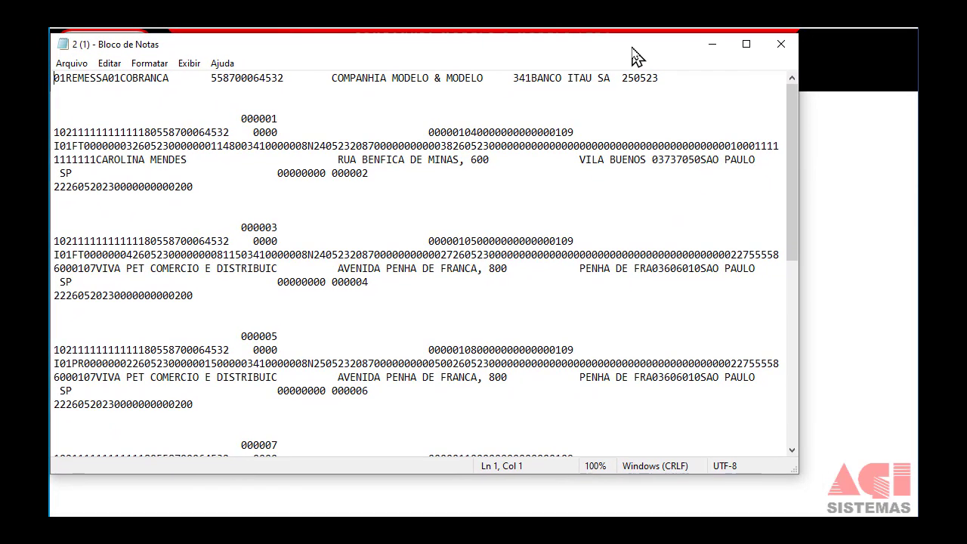
{"action": "left_click_drag", "start_coordinate": [798, 472], "coordinate": [917, 516]}
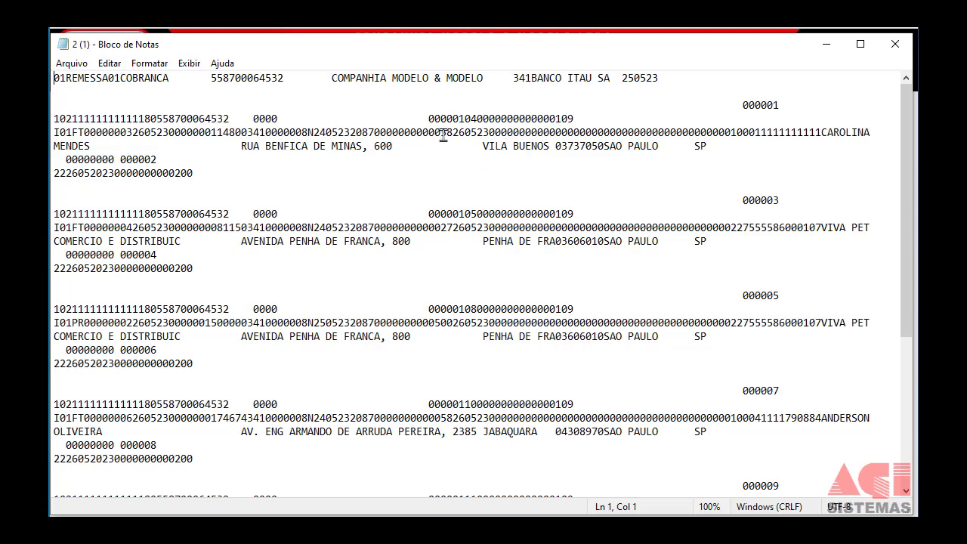
{"action": "left_click_drag", "start_coordinate": [71, 132], "coordinate": [130, 133]}
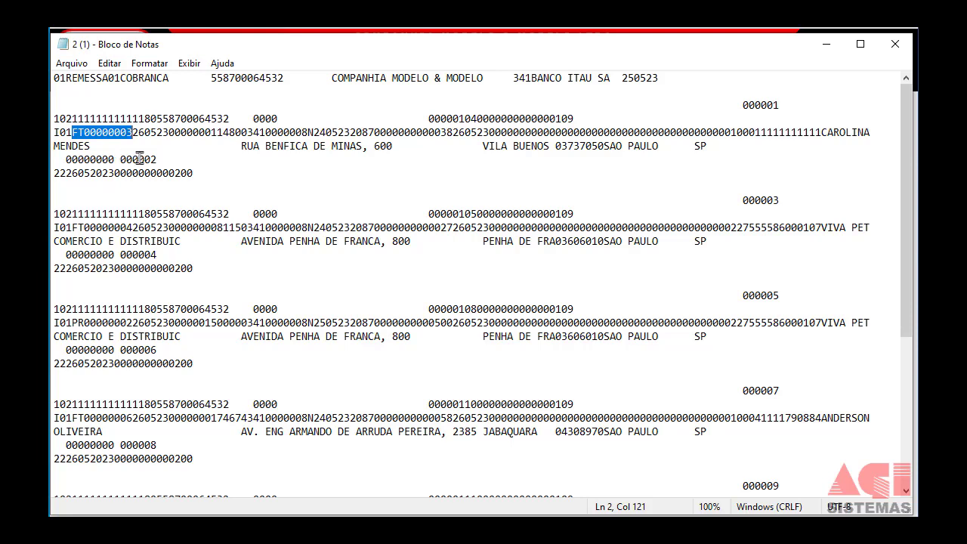
{"action": "left_click", "coordinate": [894, 44]}
{"action": "mouse_move", "coordinate": [334, 87]}
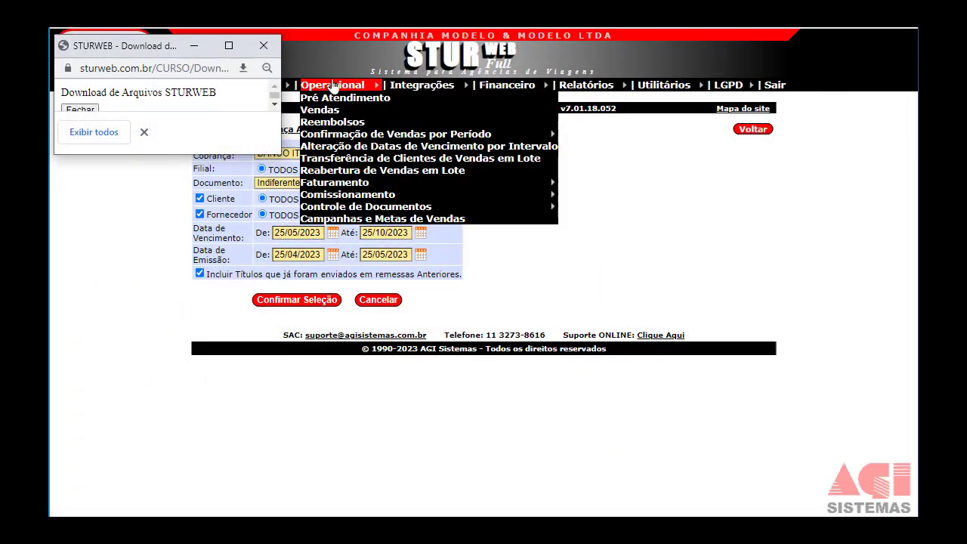
{"action": "left_click", "coordinate": [263, 46]}
Open the Arquivo de Retorno filter of Cobrança Automática
{"action": "mouse_move", "coordinate": [250, 84]}
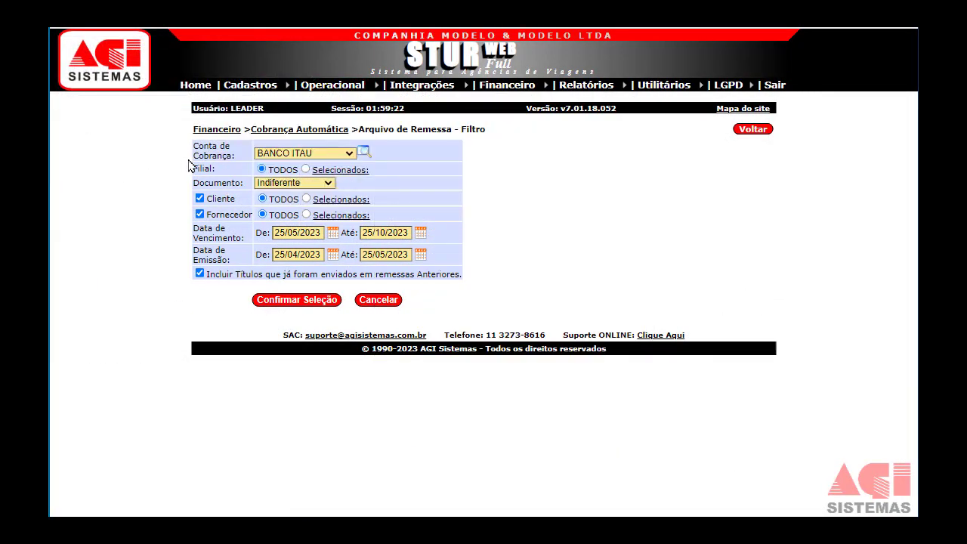
{"action": "mouse_move", "coordinate": [506, 85]}
{"action": "mouse_move", "coordinate": [559, 188]}
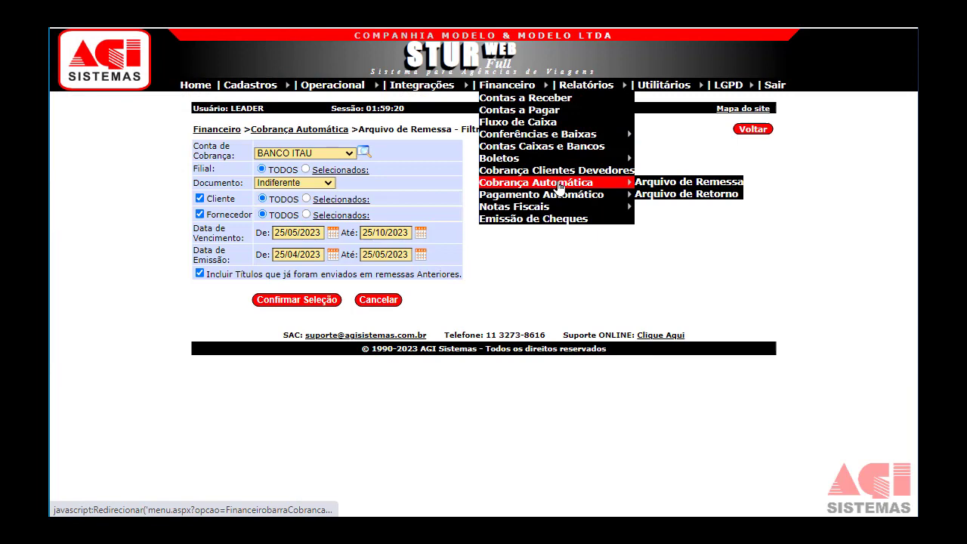
{"action": "left_click", "coordinate": [653, 195]}
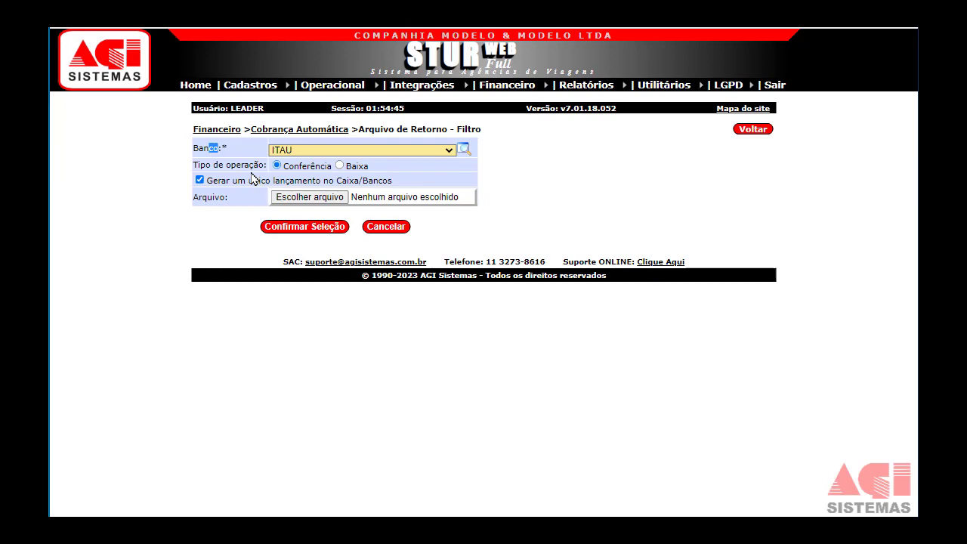
Examine the Baixa operation type and the option to generate a single Caixa/Bancos entry in the return file filter
{"action": "left_click", "coordinate": [367, 166]}
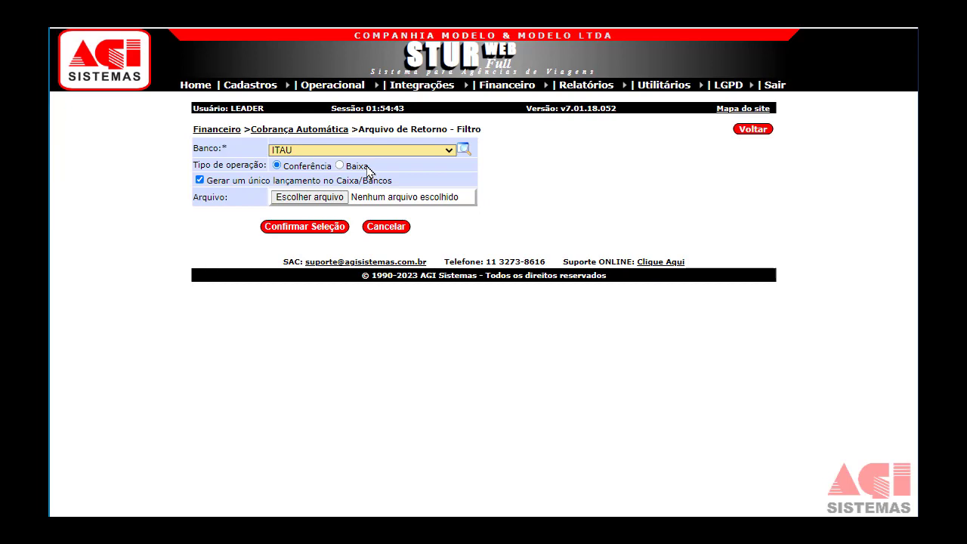
{"action": "left_click_drag", "start_coordinate": [367, 171], "coordinate": [355, 173]}
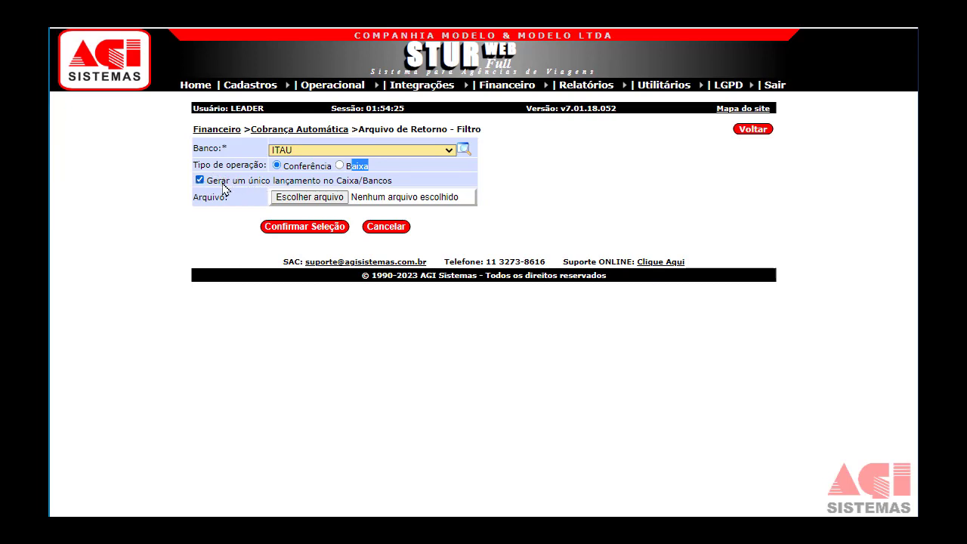
{"action": "left_click_drag", "start_coordinate": [221, 185], "coordinate": [279, 187]}
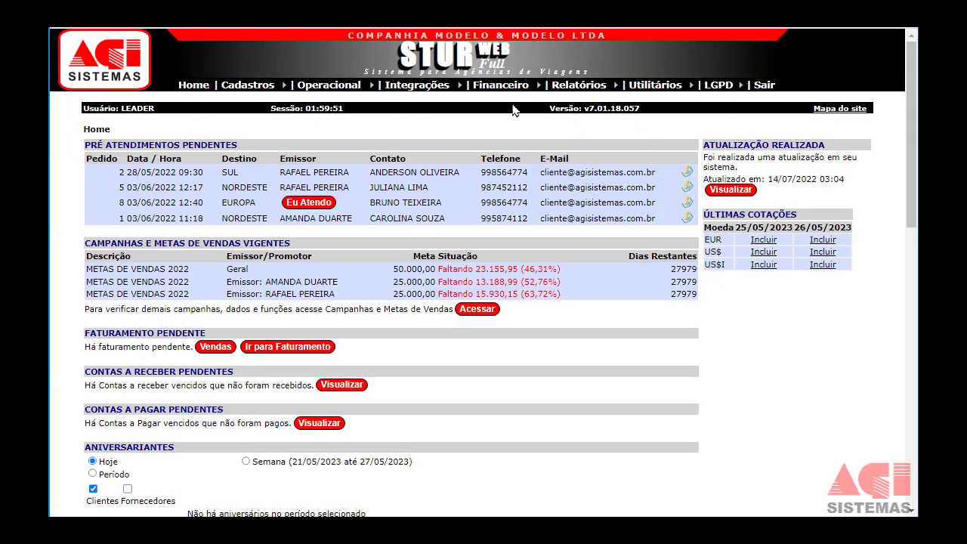
Open the Conferências e Baixas por Conferência list of the financial module
{"action": "mouse_move", "coordinate": [502, 87]}
{"action": "left_click", "coordinate": [519, 142]}
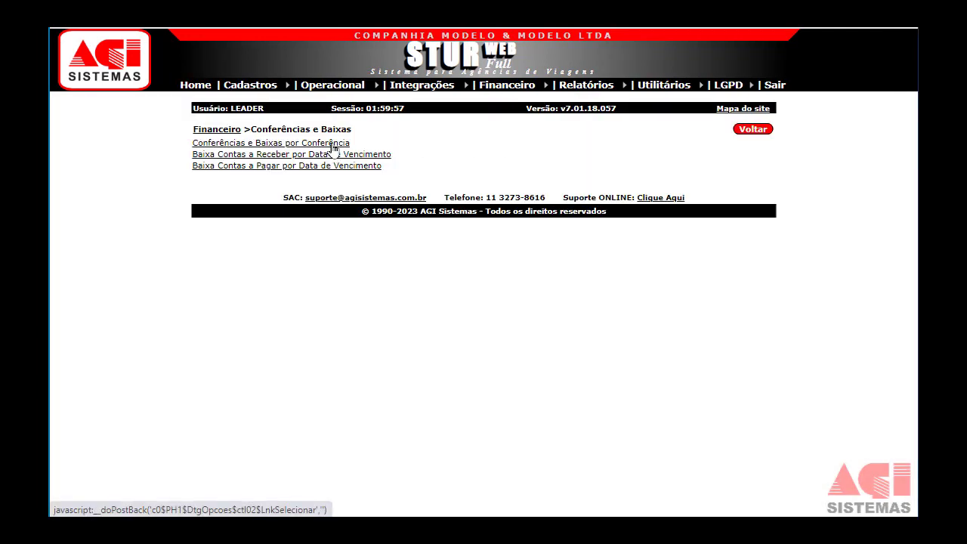
{"action": "left_click", "coordinate": [331, 144]}
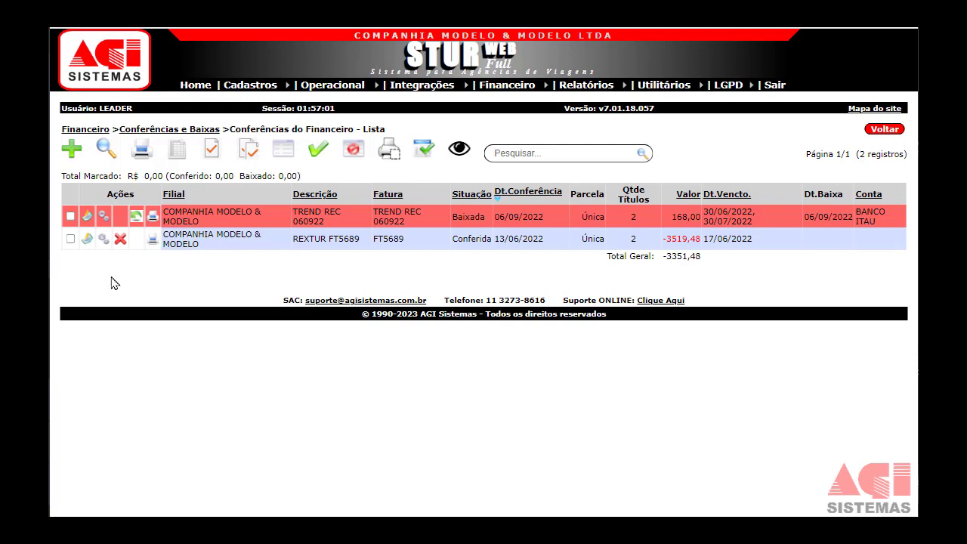
Start a new conference with FAT 1234 as its Fatura and open the filter for adding titles
{"action": "left_click", "coordinate": [73, 149]}
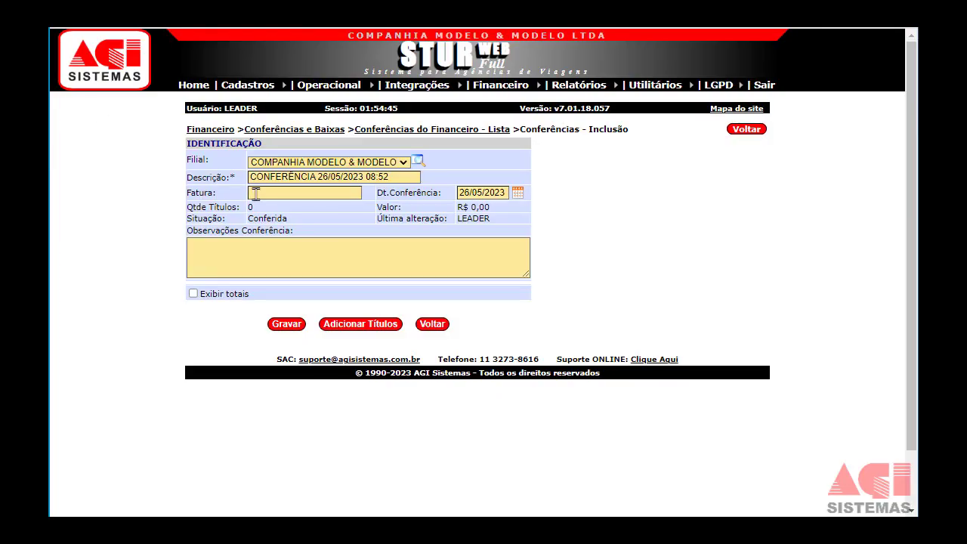
{"action": "left_click", "coordinate": [254, 193]}
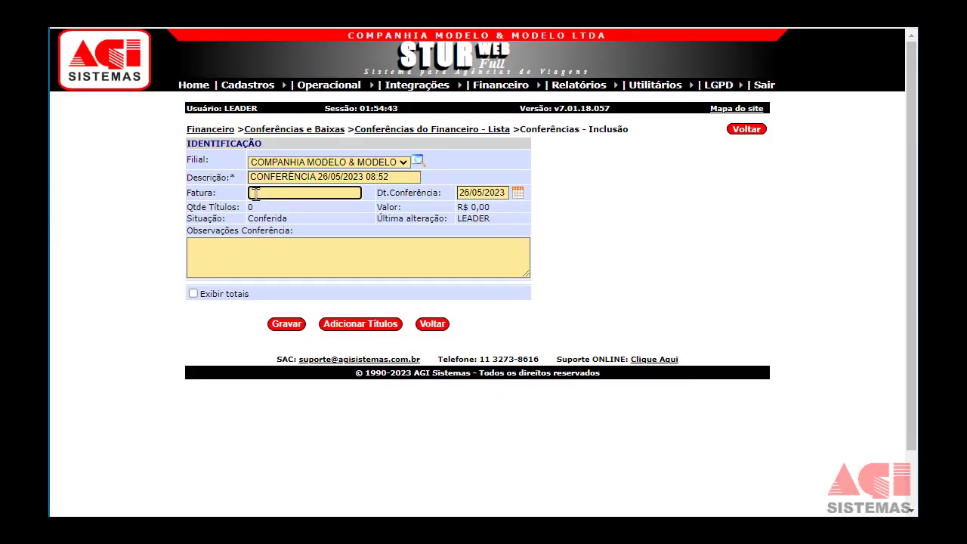
{"action": "type", "text": "FAT 1234"}
{"action": "key", "text": "Tab"}
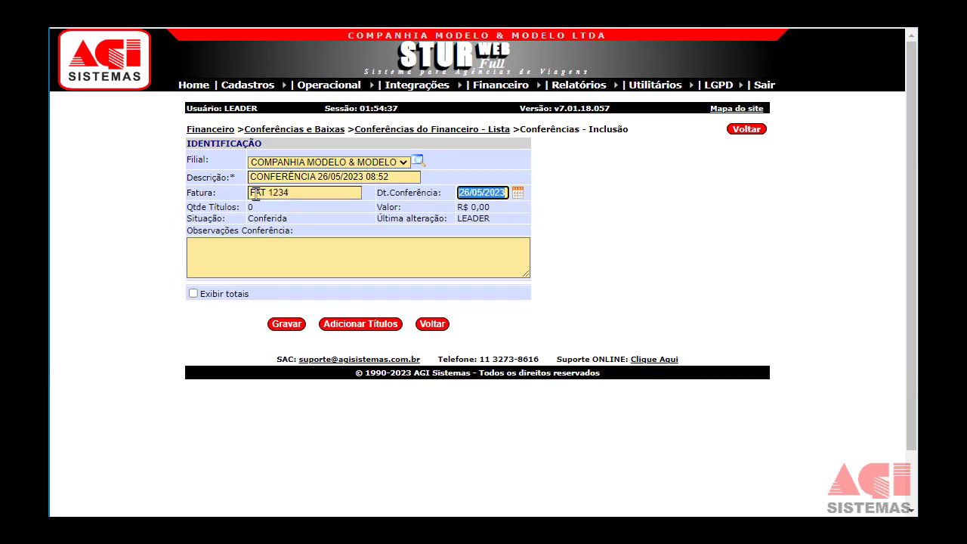
{"action": "left_click", "coordinate": [378, 329]}
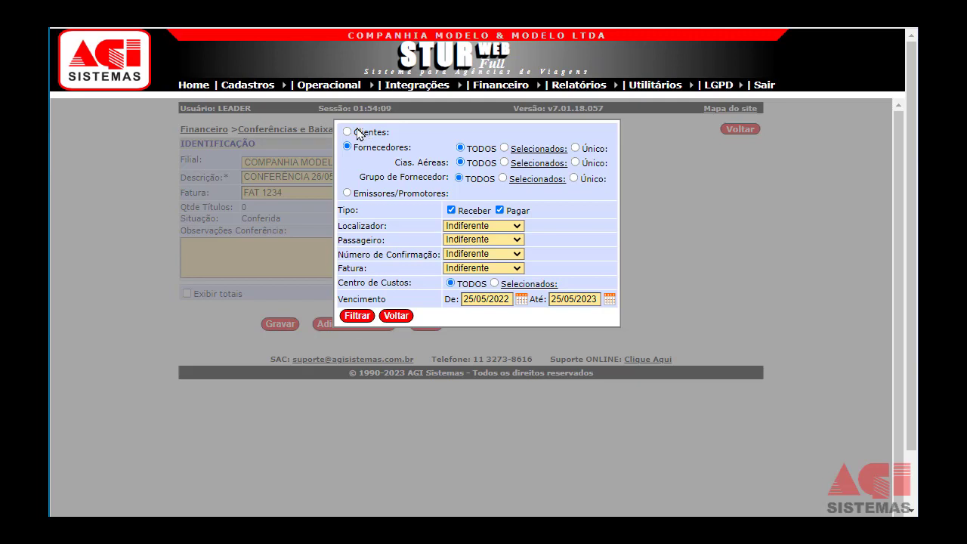
Try the title filter by clients and by the selected supplier REXTUR ADVANCE, and return it to all suppliers
{"action": "left_click", "coordinate": [348, 132]}
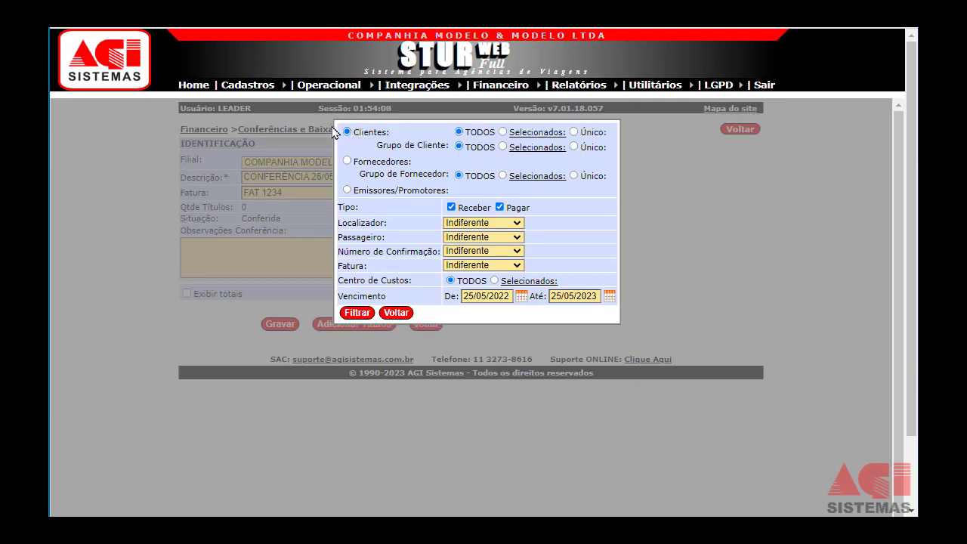
{"action": "left_click", "coordinate": [365, 164]}
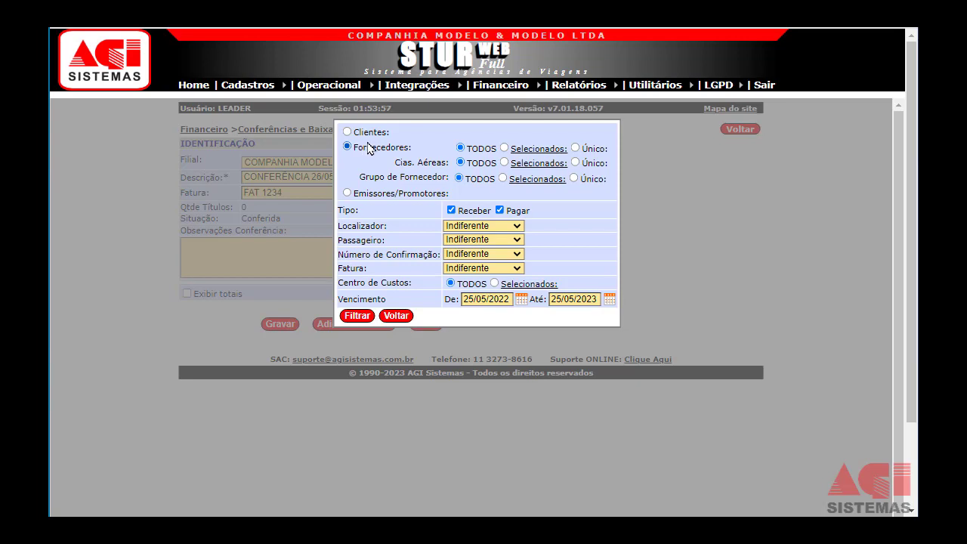
{"action": "left_click", "coordinate": [505, 148]}
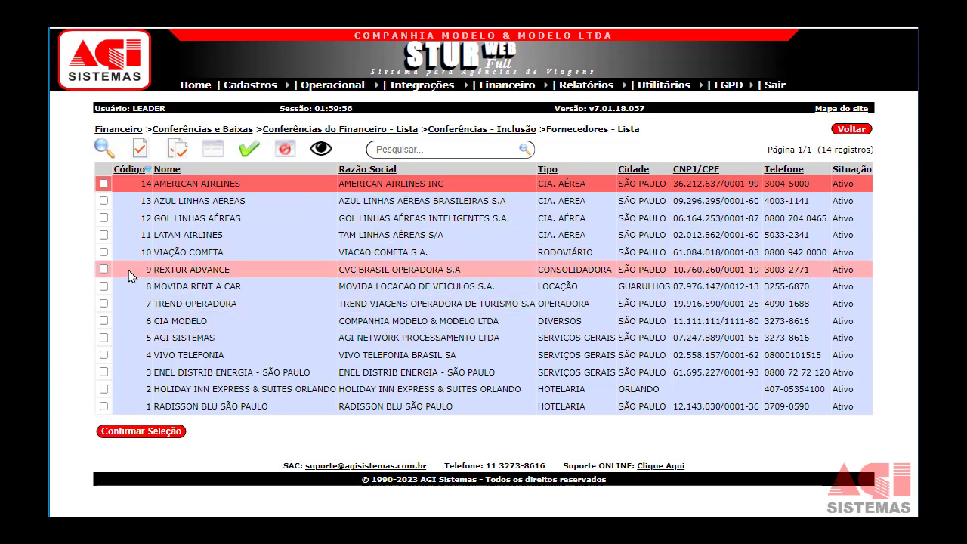
{"action": "left_click", "coordinate": [103, 270]}
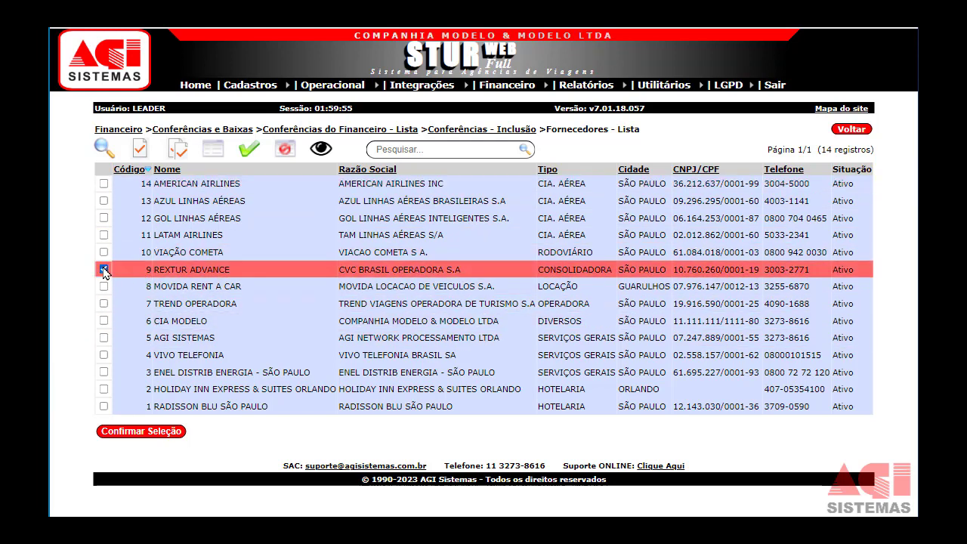
{"action": "left_click", "coordinate": [152, 432]}
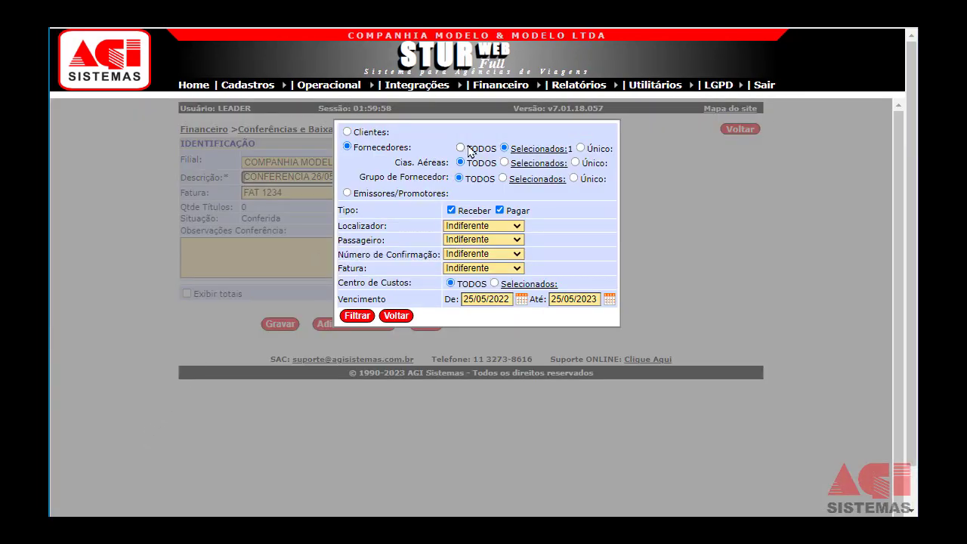
{"action": "left_click", "coordinate": [466, 150]}
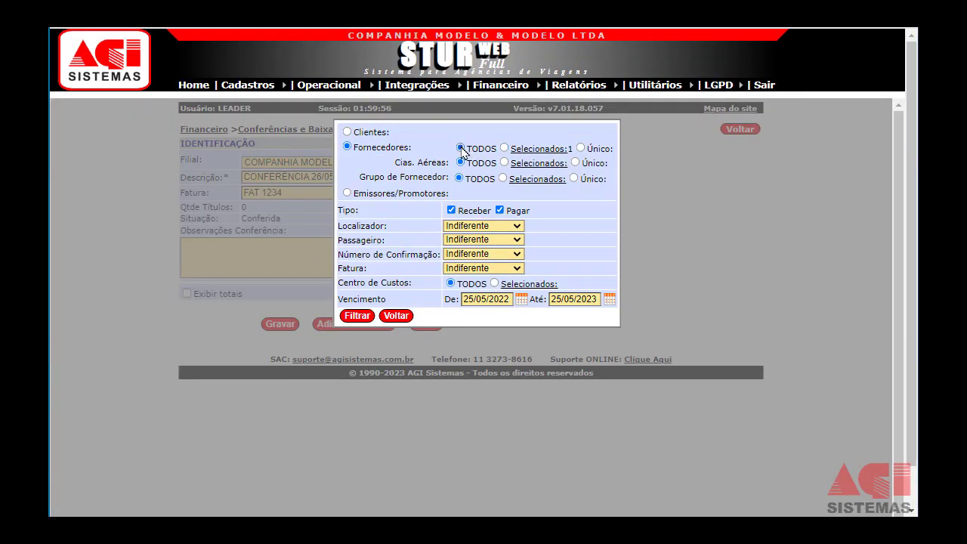
Restrict the title filter to the single supplier REXTUR ADVANCE
{"action": "left_click", "coordinate": [580, 148]}
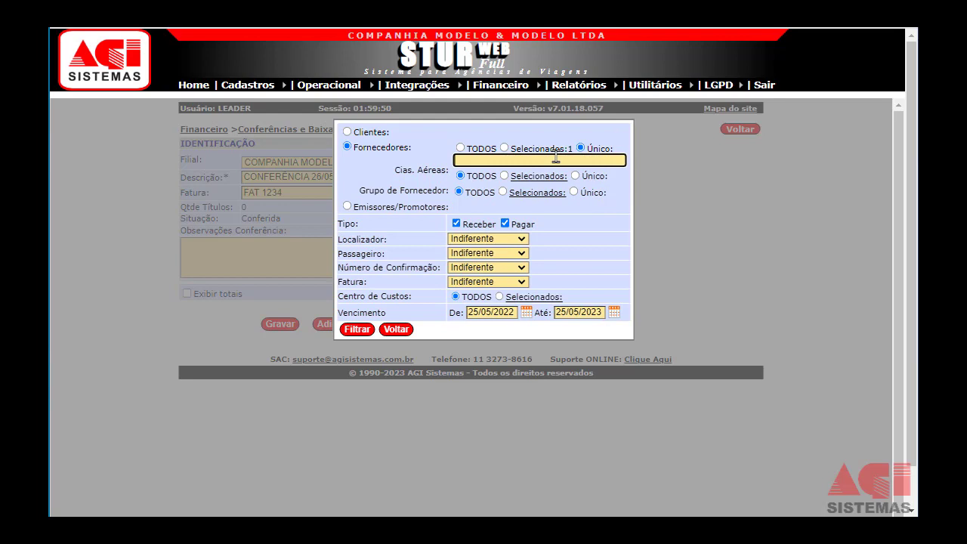
{"action": "type", "text": "rex"}
{"action": "key", "text": "Tab"}
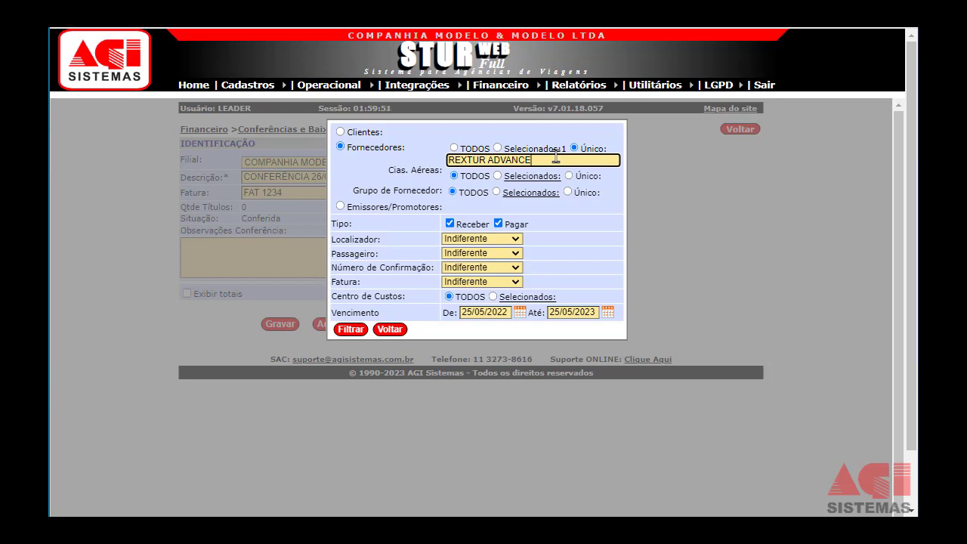
{"action": "left_click_drag", "start_coordinate": [556, 157], "coordinate": [452, 160]}
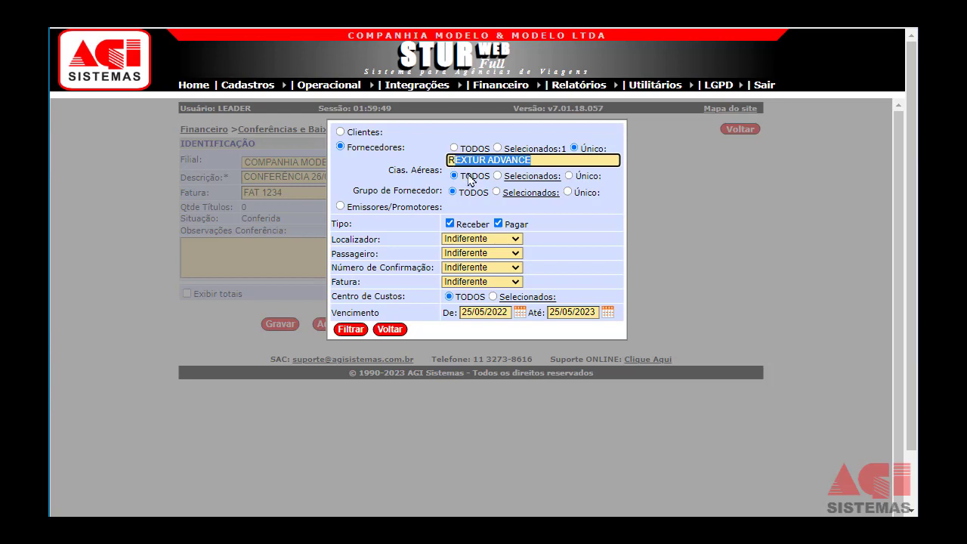
Try restricting the title filter to the single airline GOL LINHAS AÉREAS, and return it to all airlines
{"action": "left_click", "coordinate": [570, 176]}
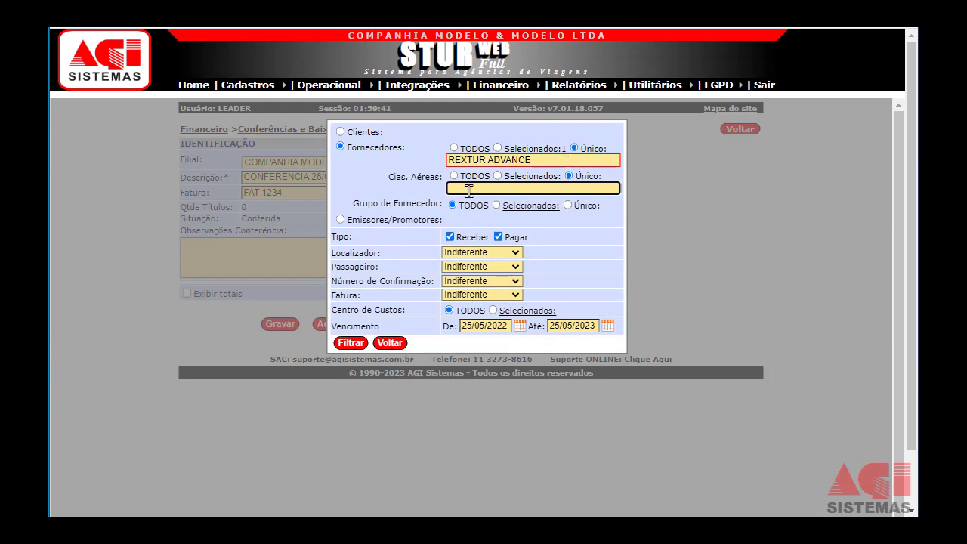
{"action": "type", "text": "gol"}
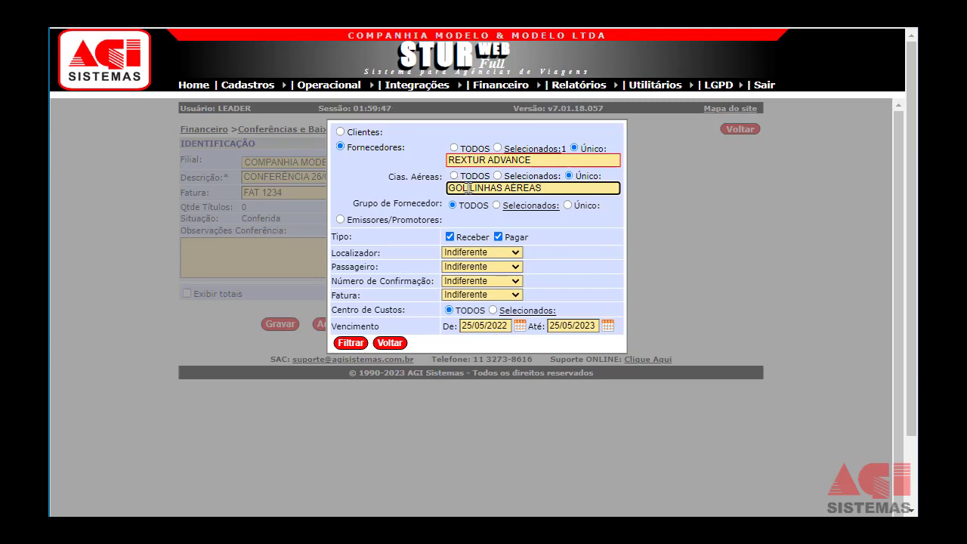
{"action": "left_click_drag", "start_coordinate": [468, 187], "coordinate": [516, 190]}
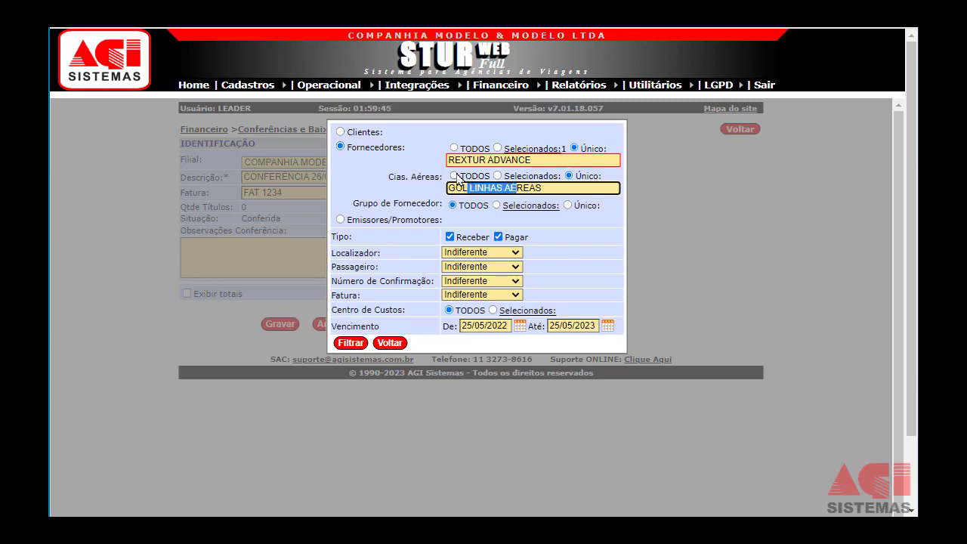
{"action": "left_click", "coordinate": [454, 176]}
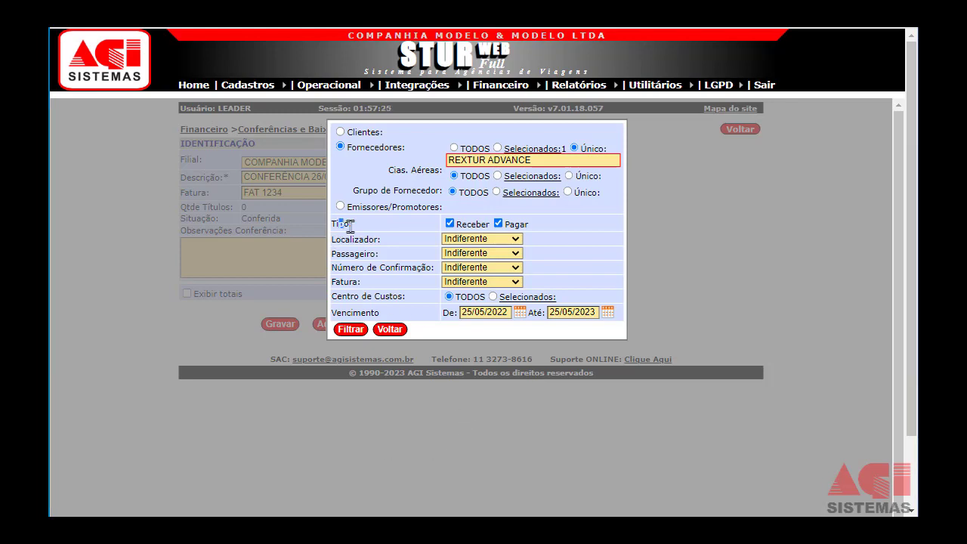
Filter the titles to receive and to pay with due dates from 01/01/2022 to 31/12/2022
{"action": "left_click_drag", "start_coordinate": [340, 224], "coordinate": [354, 226]}
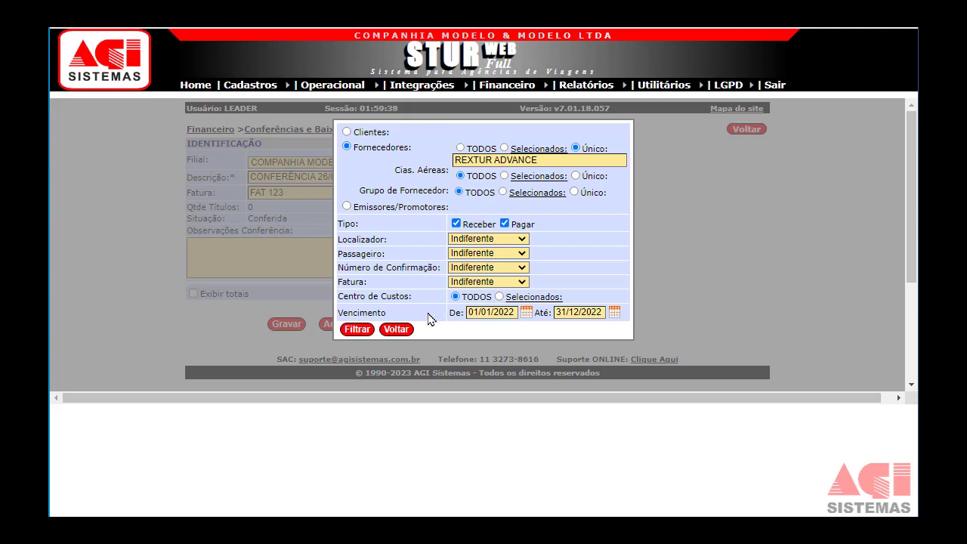
{"action": "left_click", "coordinate": [358, 333]}
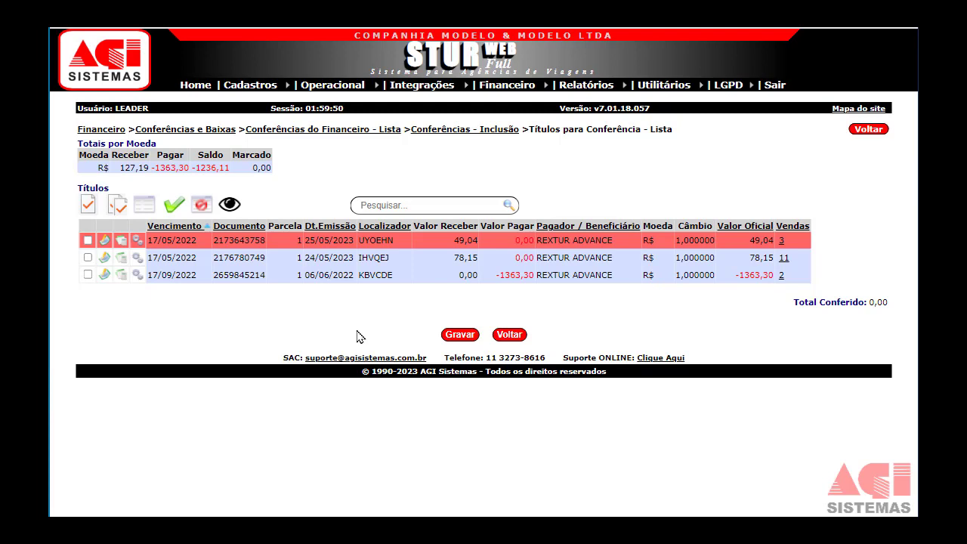
Show the Fornecedor de Serviço column in the list of titles for conference
{"action": "left_click", "coordinate": [239, 209]}
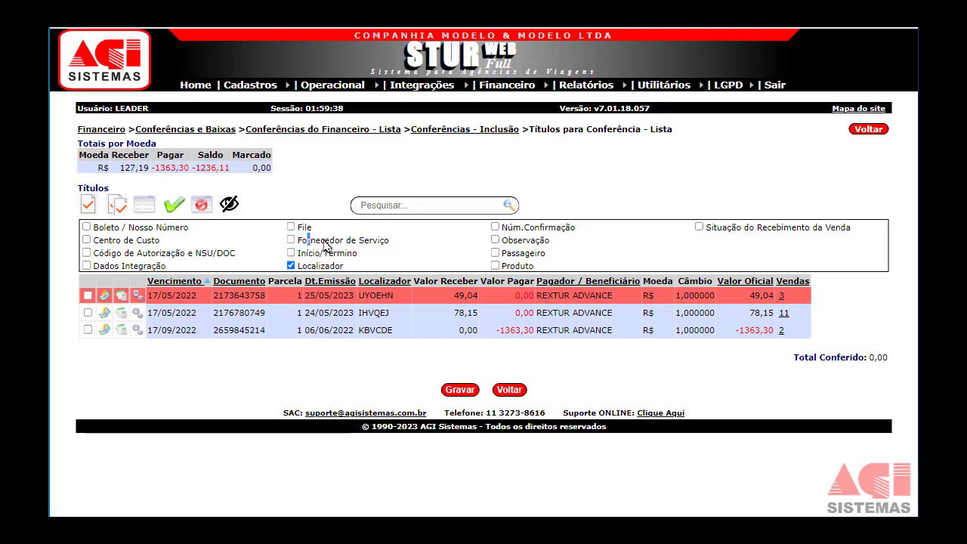
{"action": "left_click_drag", "start_coordinate": [308, 242], "coordinate": [335, 242]}
{"action": "left_click", "coordinate": [291, 241]}
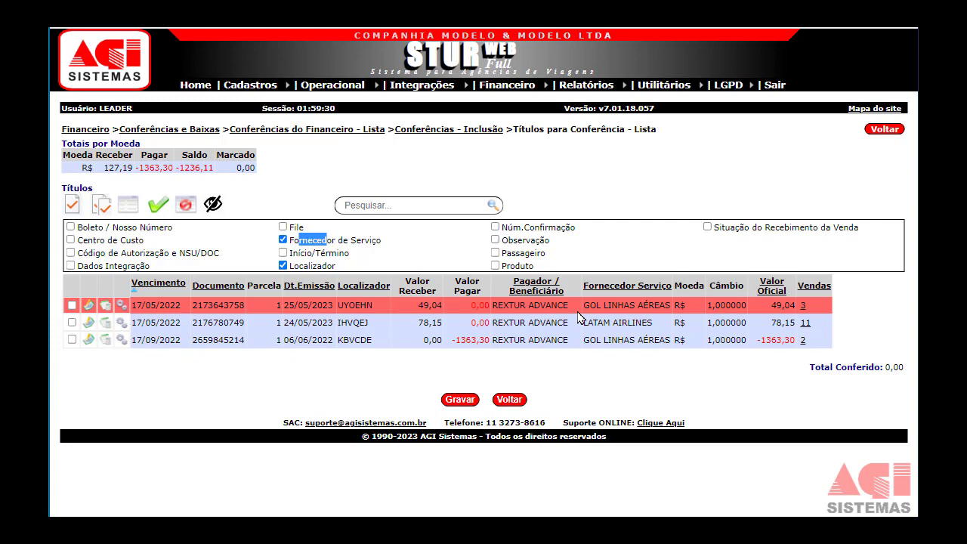
Try the Início/Término column and remove it again, and sort the titles by Localizador
{"action": "left_click", "coordinate": [284, 255]}
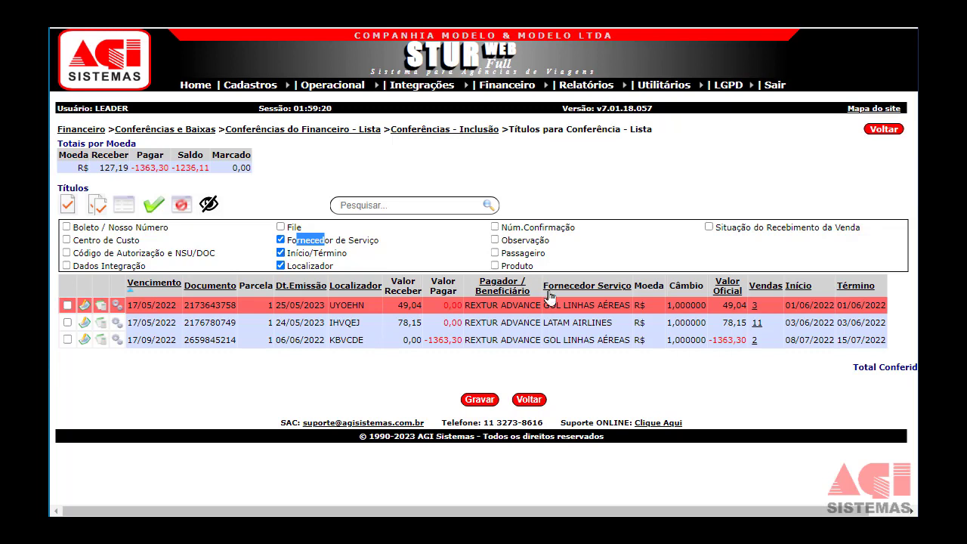
{"action": "left_click", "coordinate": [307, 255]}
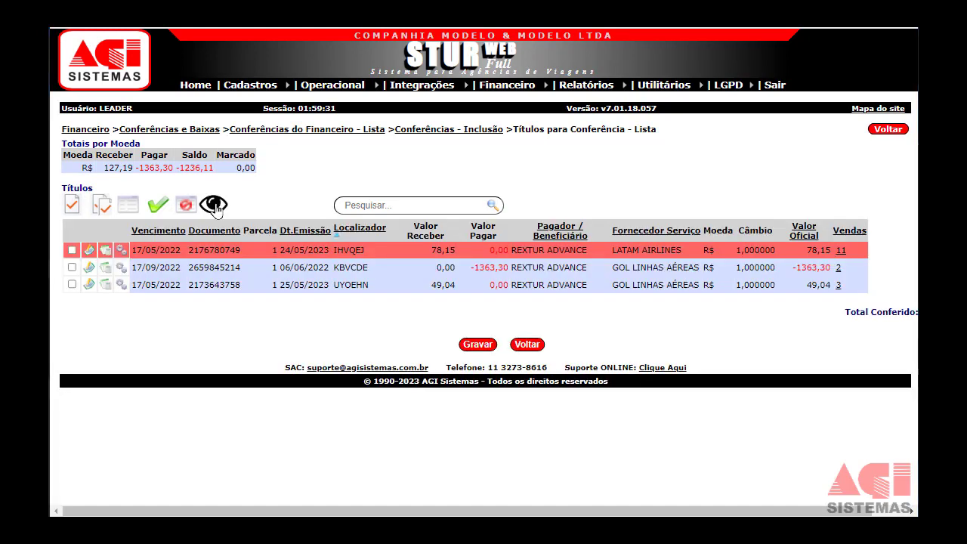
{"action": "left_click", "coordinate": [214, 205]}
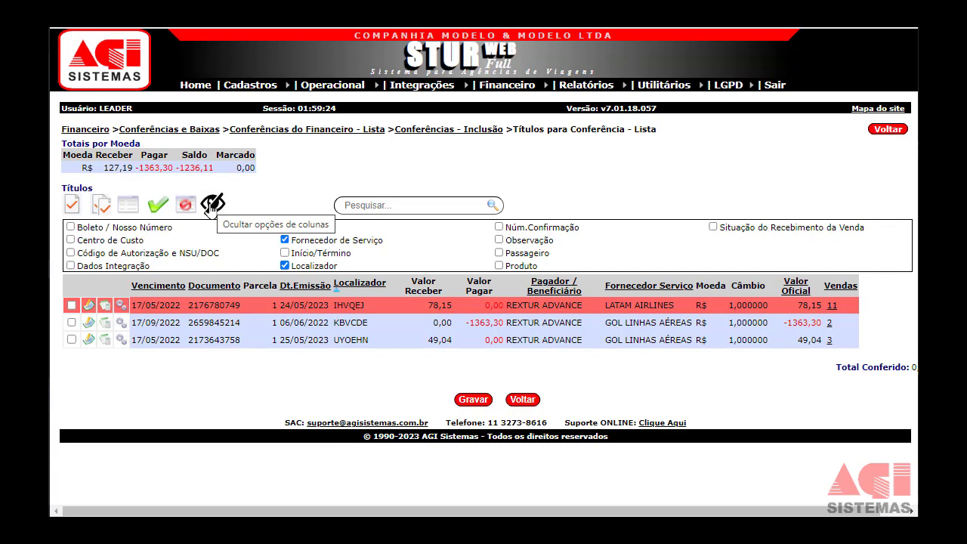
{"action": "left_click", "coordinate": [212, 204]}
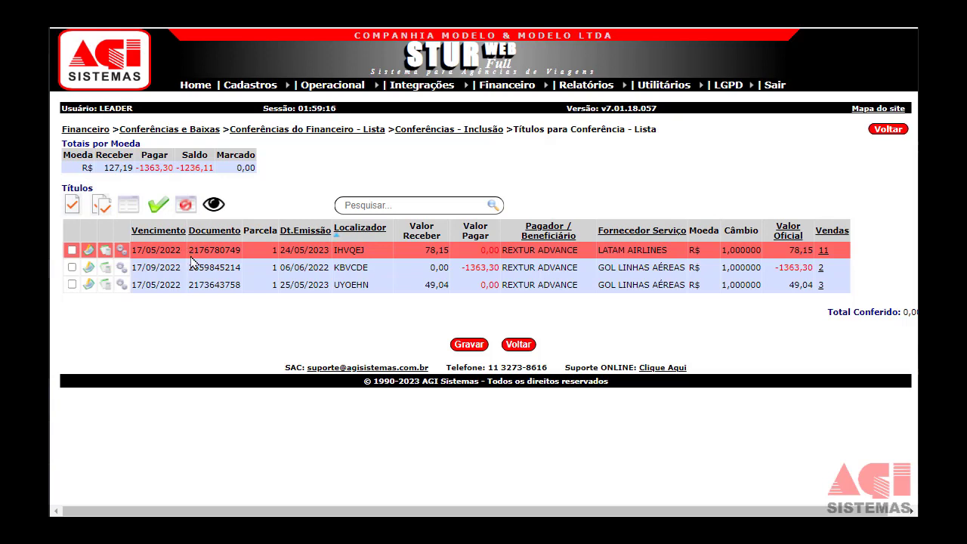
Compare the titles' document and locator values, and mark the titles with locators KBVCDE and IHVQEJ for conference
{"action": "left_click_drag", "start_coordinate": [188, 250], "coordinate": [229, 251]}
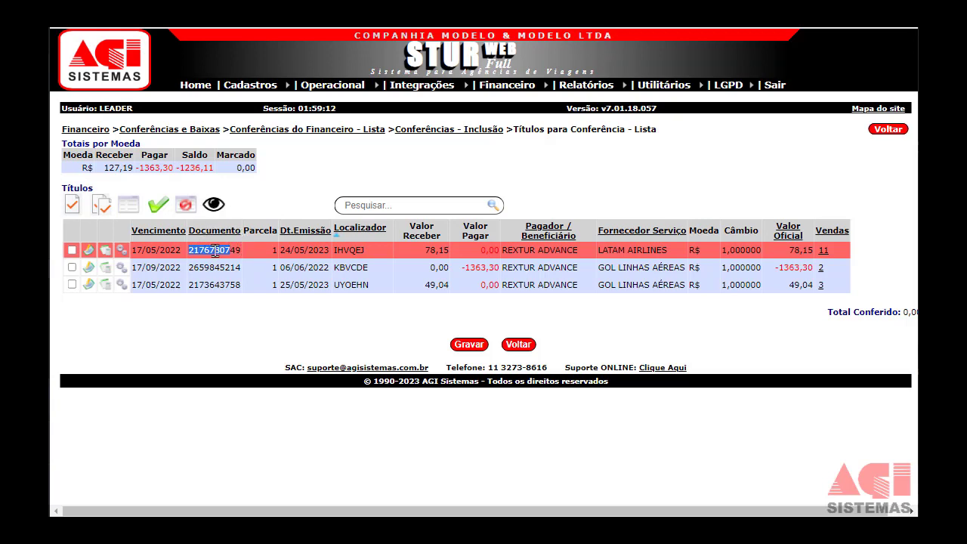
{"action": "left_click", "coordinate": [337, 250]}
{"action": "left_click_drag", "start_coordinate": [337, 250], "coordinate": [362, 254]}
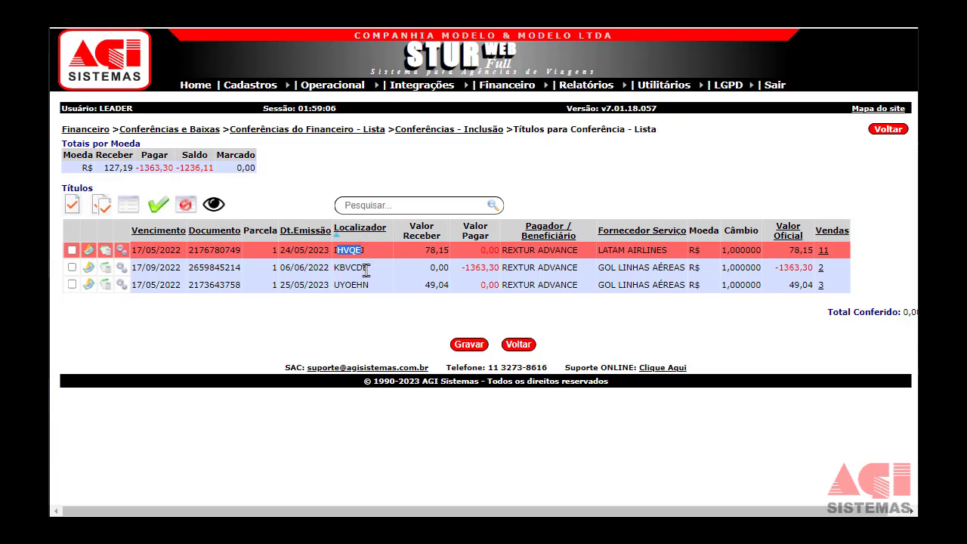
{"action": "left_click", "coordinate": [366, 270]}
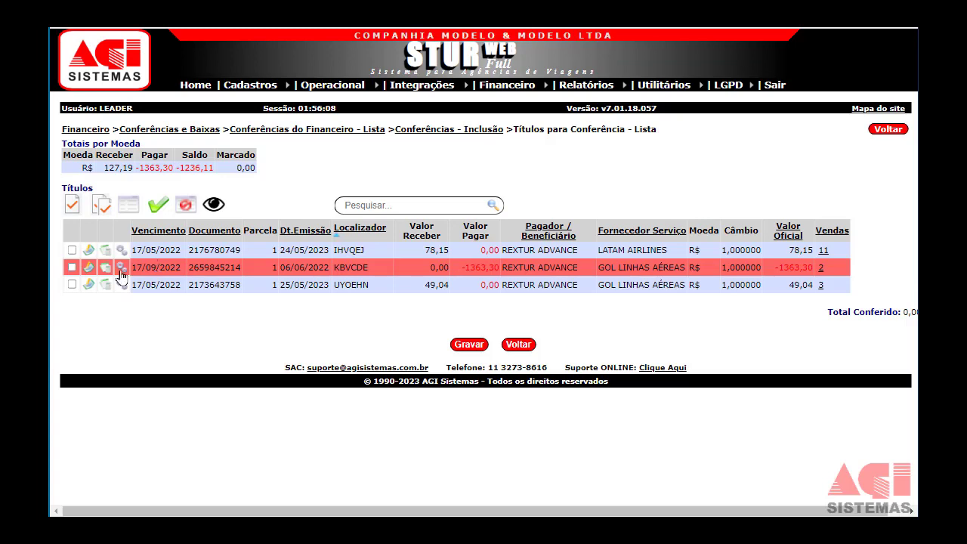
{"action": "left_click", "coordinate": [72, 268]}
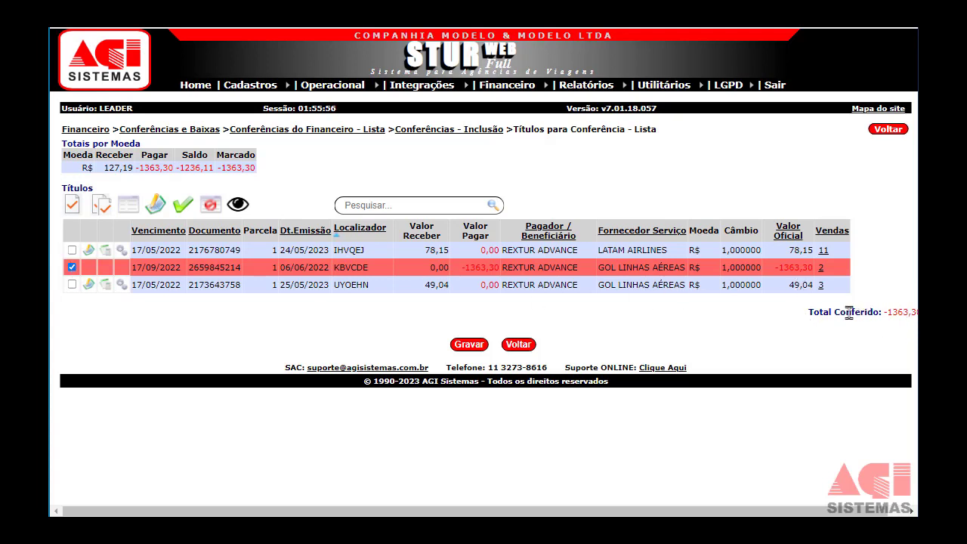
{"action": "left_click", "coordinate": [71, 251]}
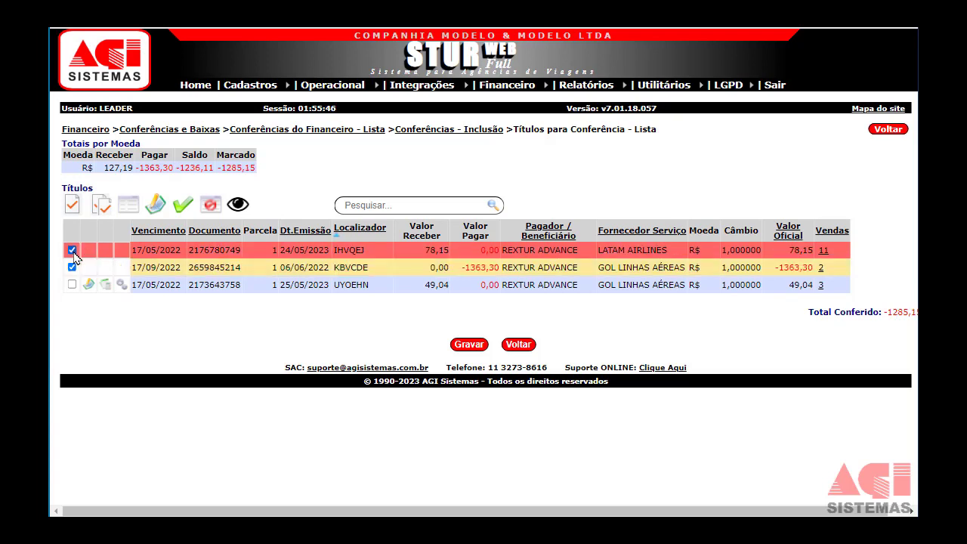
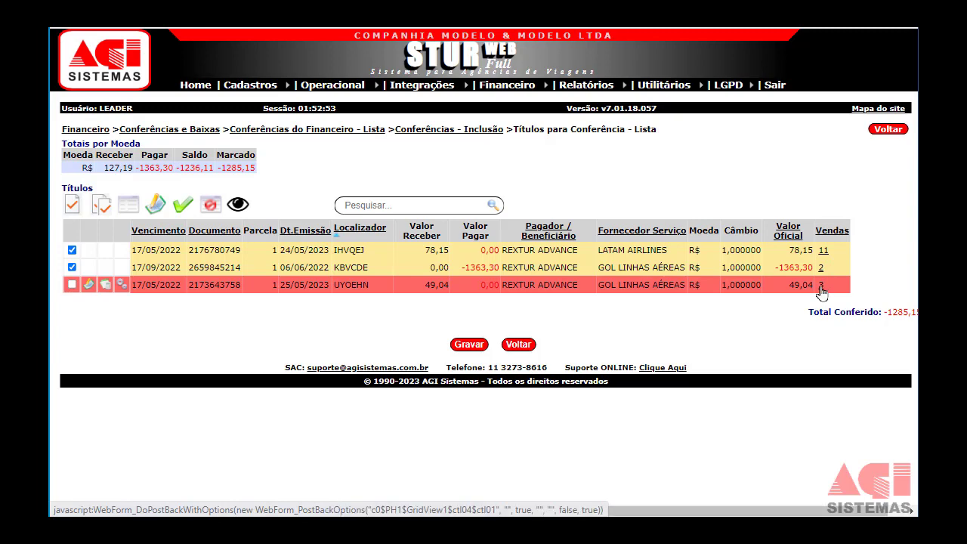
Open the sale behind the title with locator UYOEHN and set the supplier's Tarifa Aplicada to 465,00
{"action": "left_click", "coordinate": [820, 288]}
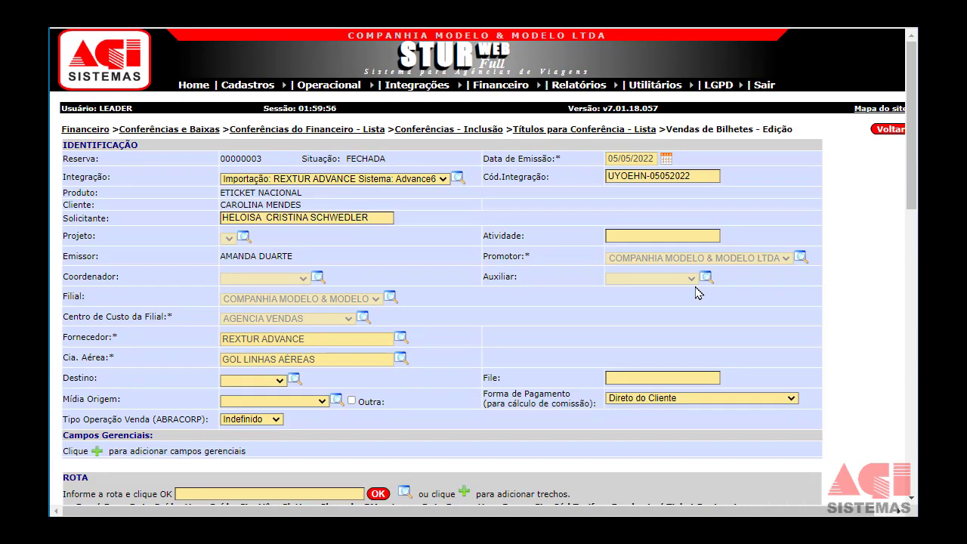
{"action": "scroll", "coordinate": [614, 332], "scroll_direction": "down", "scroll_amount": 2}
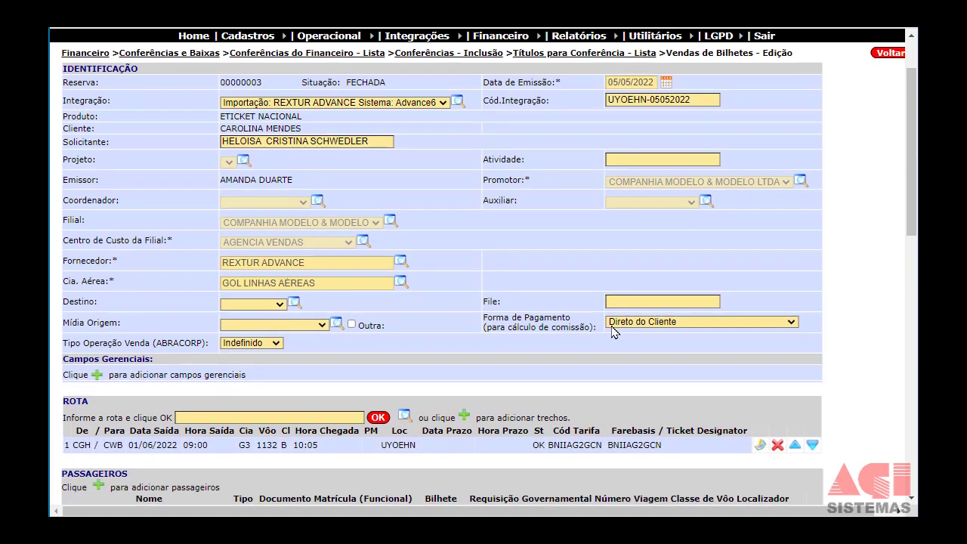
{"action": "scroll", "coordinate": [613, 333], "scroll_direction": "down", "scroll_amount": 3}
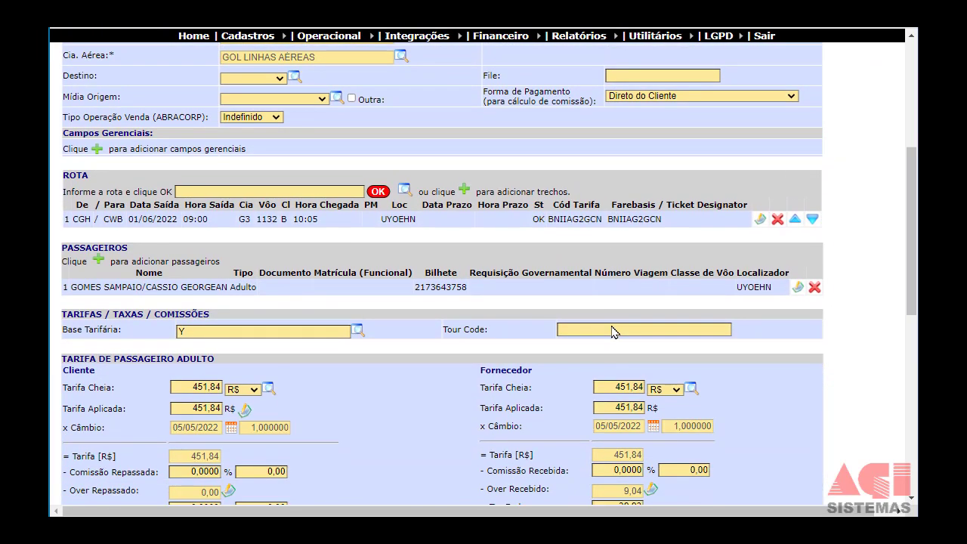
{"action": "scroll", "coordinate": [613, 325], "scroll_direction": "down", "scroll_amount": 2}
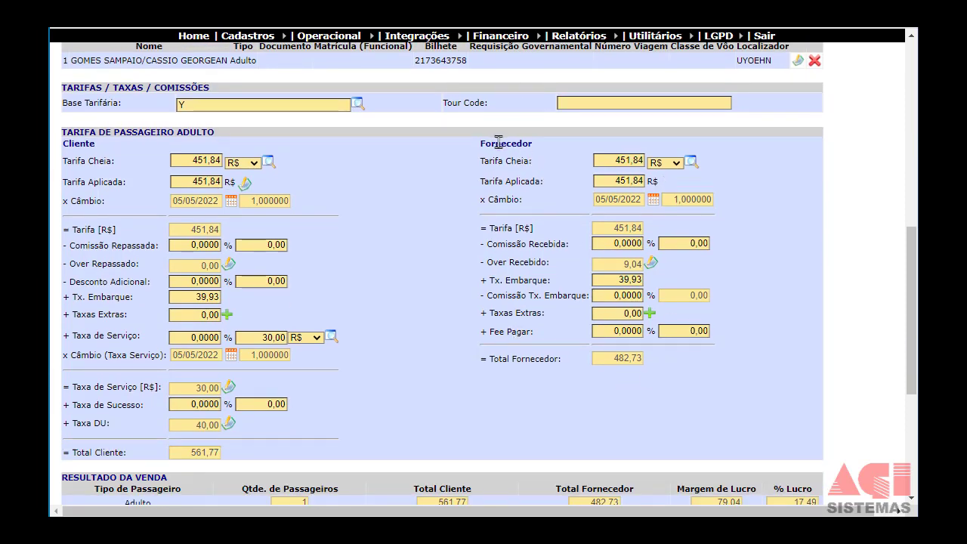
{"action": "left_click_drag", "start_coordinate": [496, 143], "coordinate": [520, 144]}
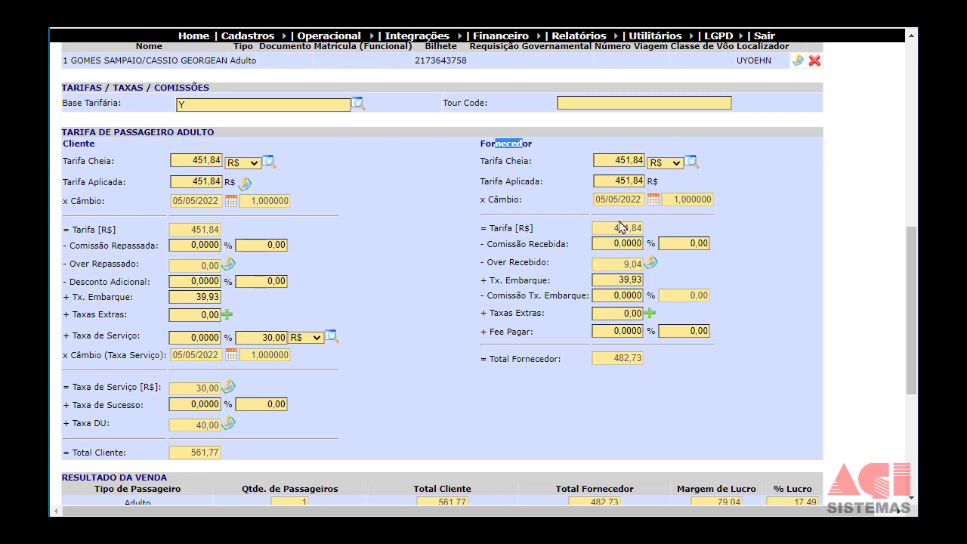
{"action": "left_click_drag", "start_coordinate": [601, 181], "coordinate": [643, 181]}
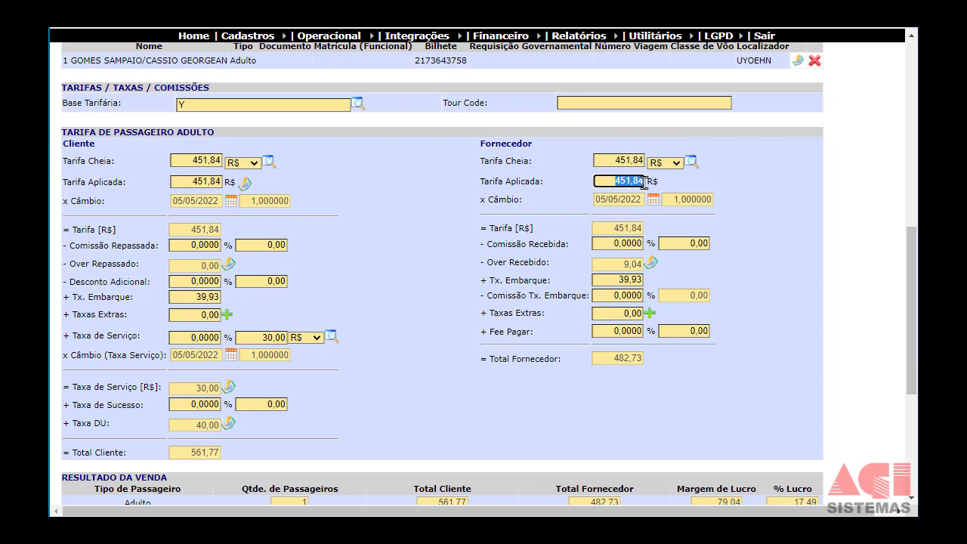
{"action": "type", "text": "465,00"}
{"action": "key", "text": "Tab"}
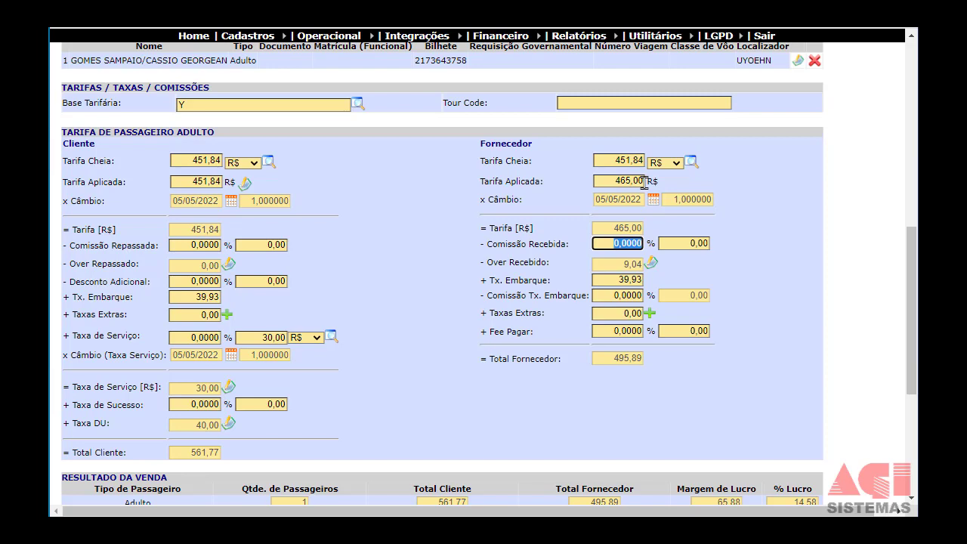
Set the supplier's Over Recebido on the first line to 6,05 and confirm the over values
{"action": "key", "text": "Tab"}
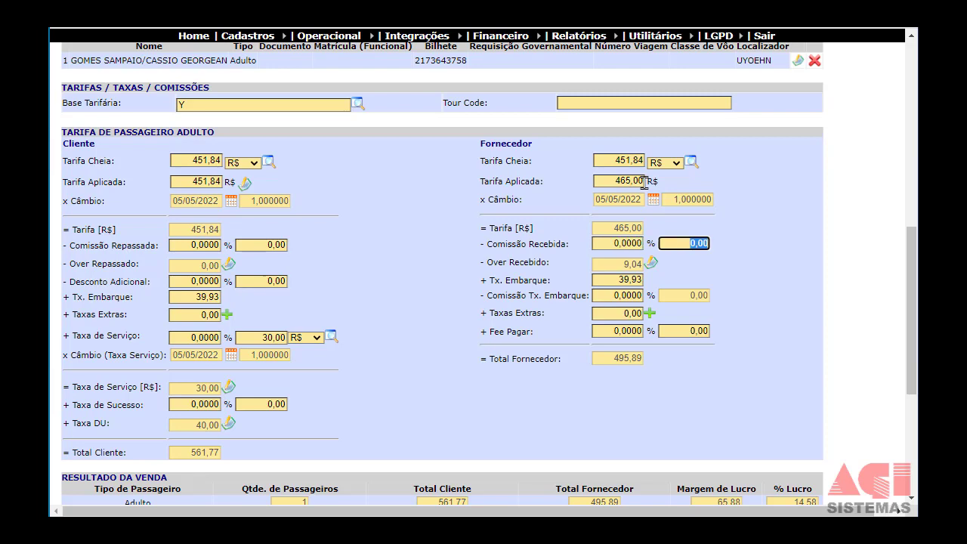
{"action": "key", "text": "Tab"}
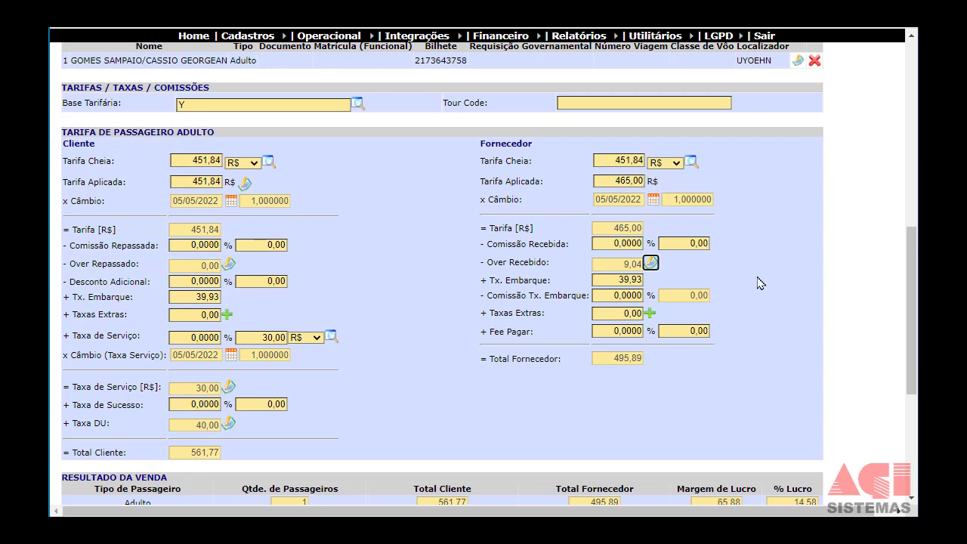
{"action": "left_click", "coordinate": [652, 264]}
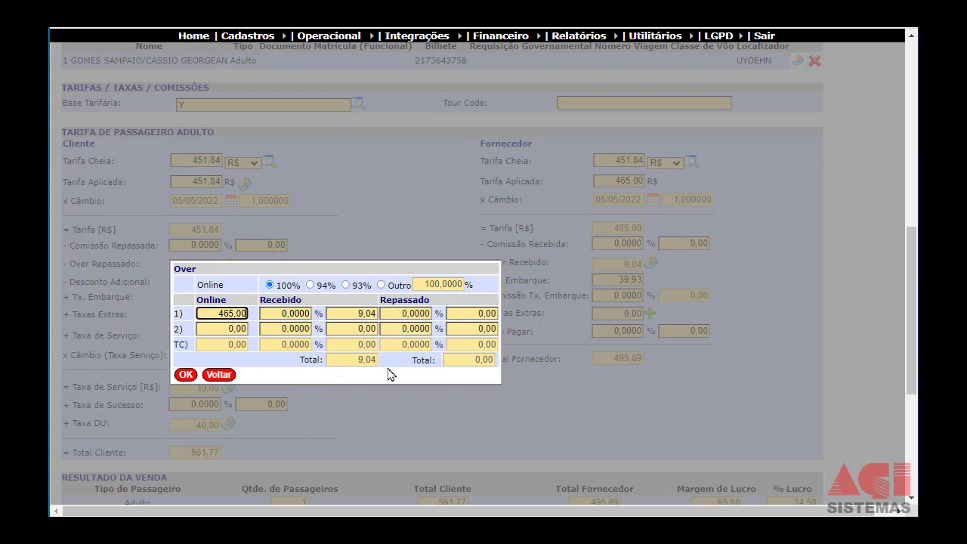
{"action": "key", "text": "Tab"}
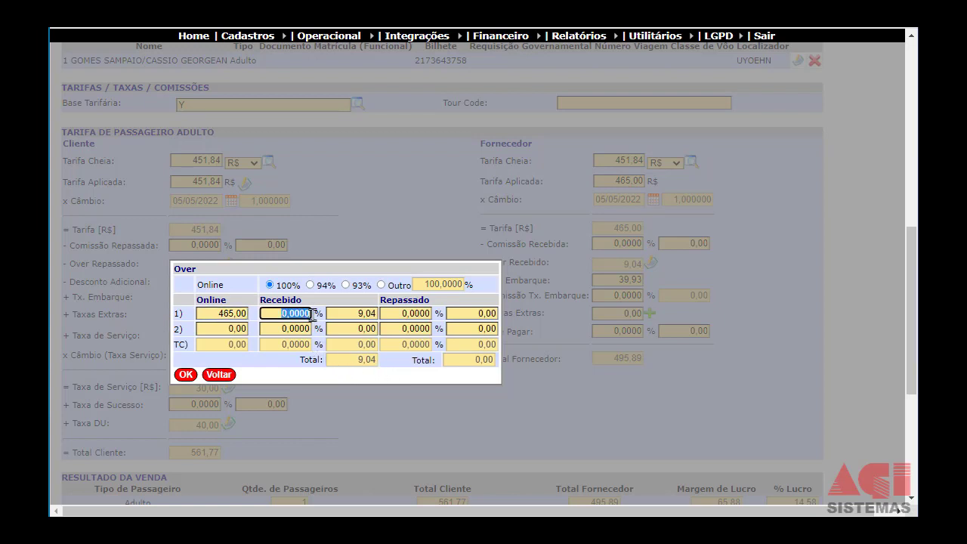
{"action": "key", "text": "Tab"}
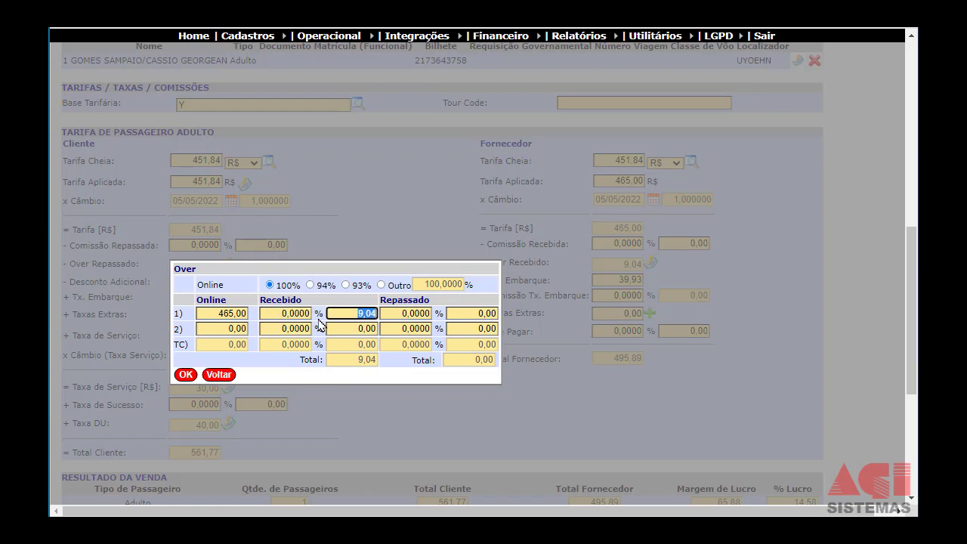
{"action": "type", "text": "6,05"}
{"action": "key", "text": "Tab"}
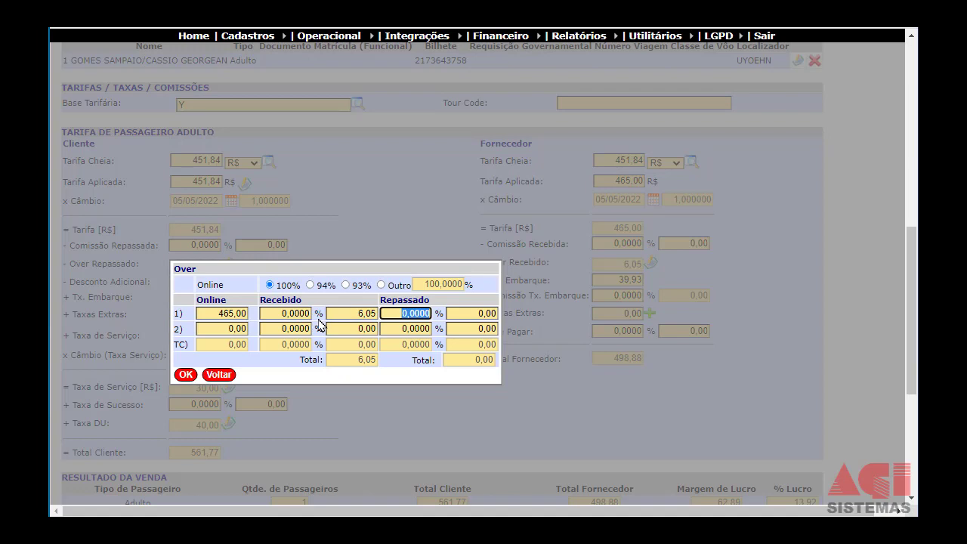
{"action": "left_click", "coordinate": [187, 375]}
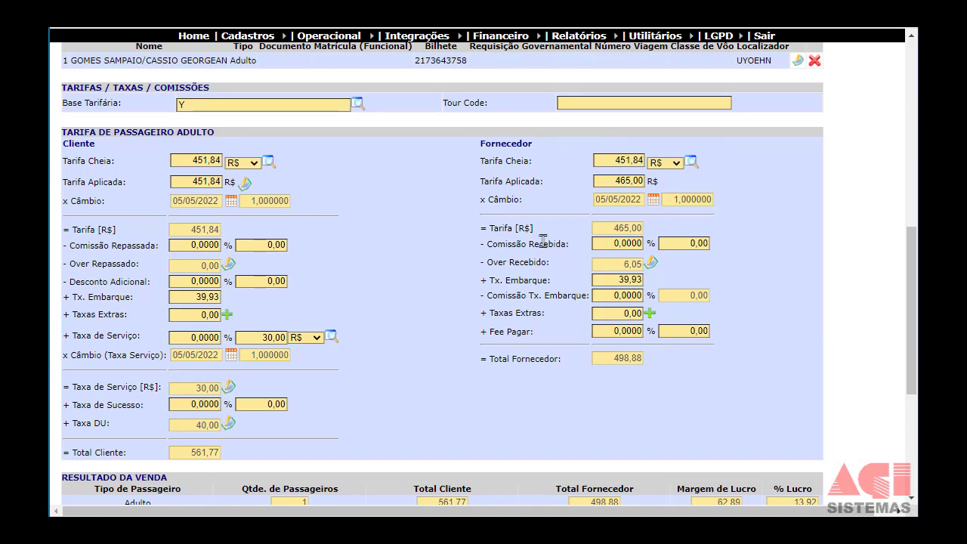
Replace the supplier payment credit with a new Crédito of 32,89 due 17/05/2022 under REXTUR ADVANCE, and save the sale
{"action": "scroll", "coordinate": [545, 253], "scroll_direction": "down", "scroll_amount": 1}
{"action": "scroll", "coordinate": [549, 258], "scroll_direction": "down", "scroll_amount": 2}
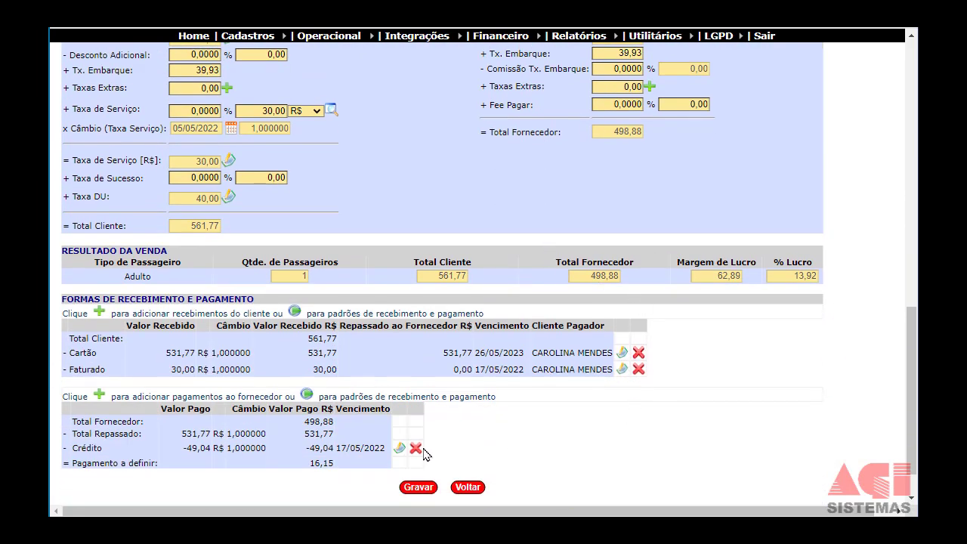
{"action": "left_click_drag", "start_coordinate": [176, 397], "coordinate": [251, 394]}
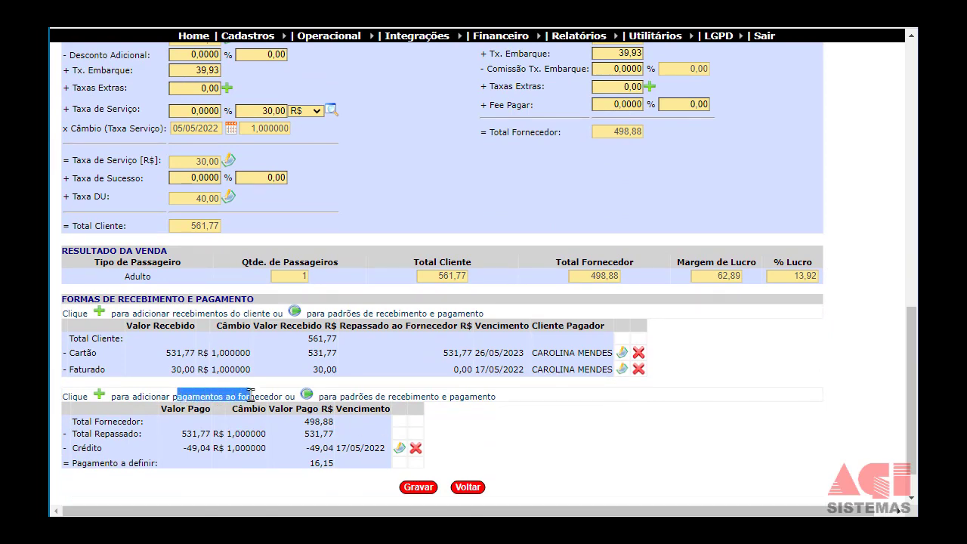
{"action": "left_click", "coordinate": [414, 449]}
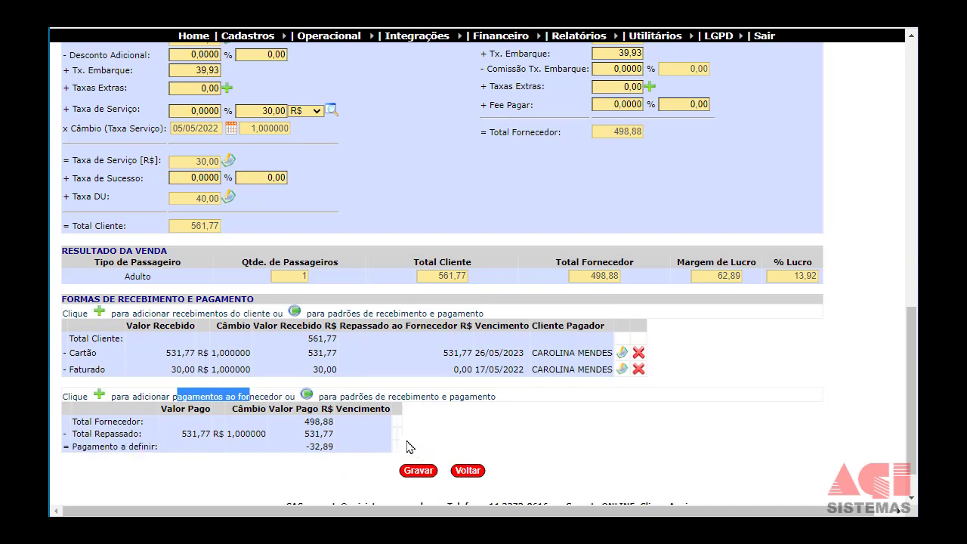
{"action": "left_click", "coordinate": [98, 396]}
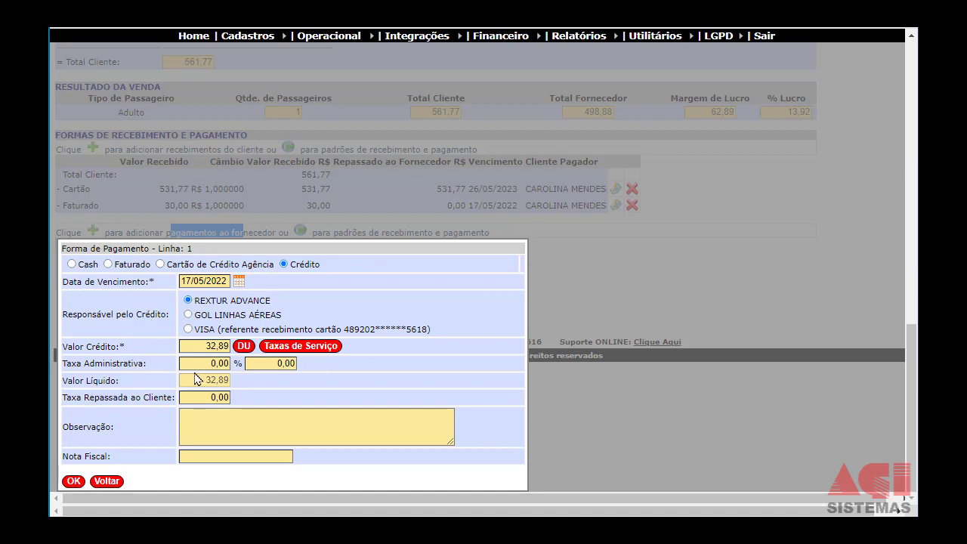
{"action": "left_click", "coordinate": [73, 481]}
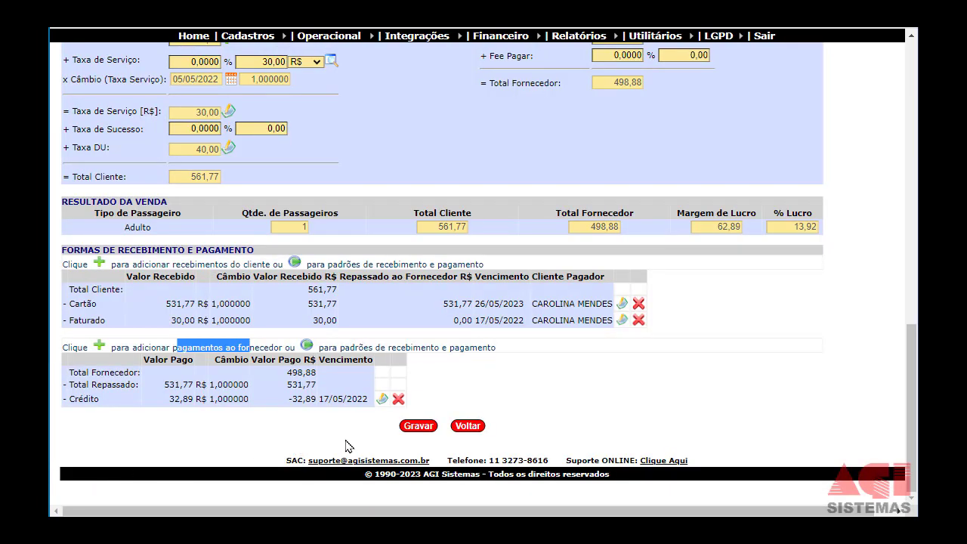
{"action": "left_click", "coordinate": [419, 428]}
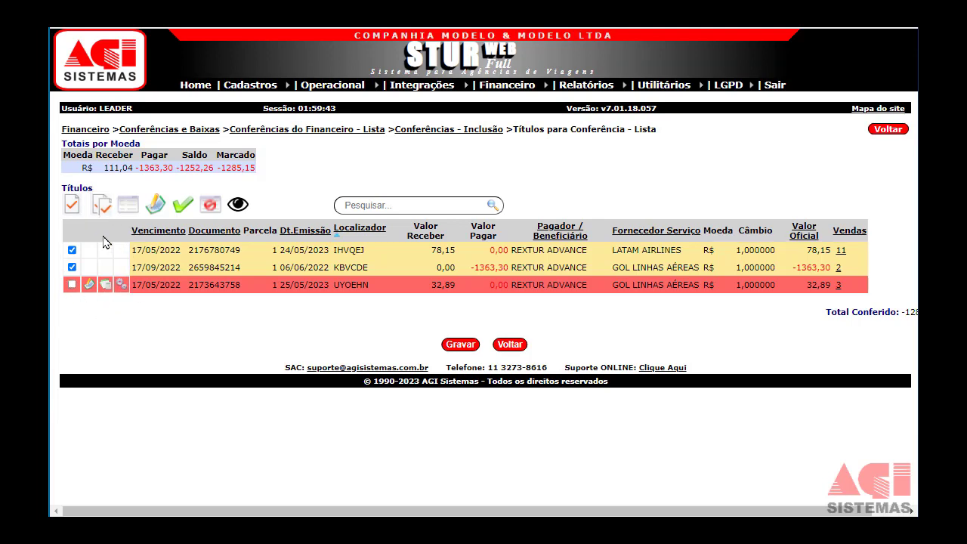
Review and save the UYOEHN title's receivable record, and split the title into 2 monthly installments
{"action": "left_click", "coordinate": [88, 288]}
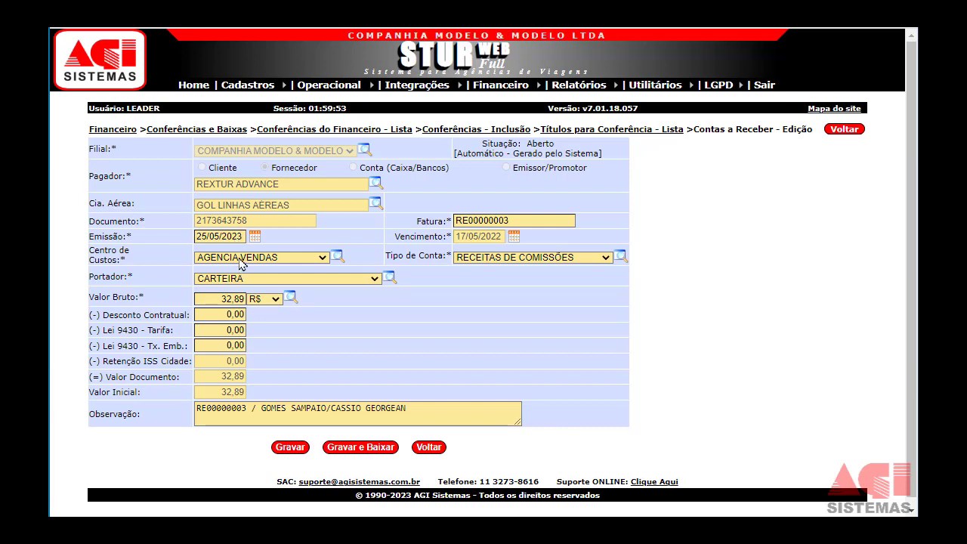
{"action": "left_click", "coordinate": [289, 451]}
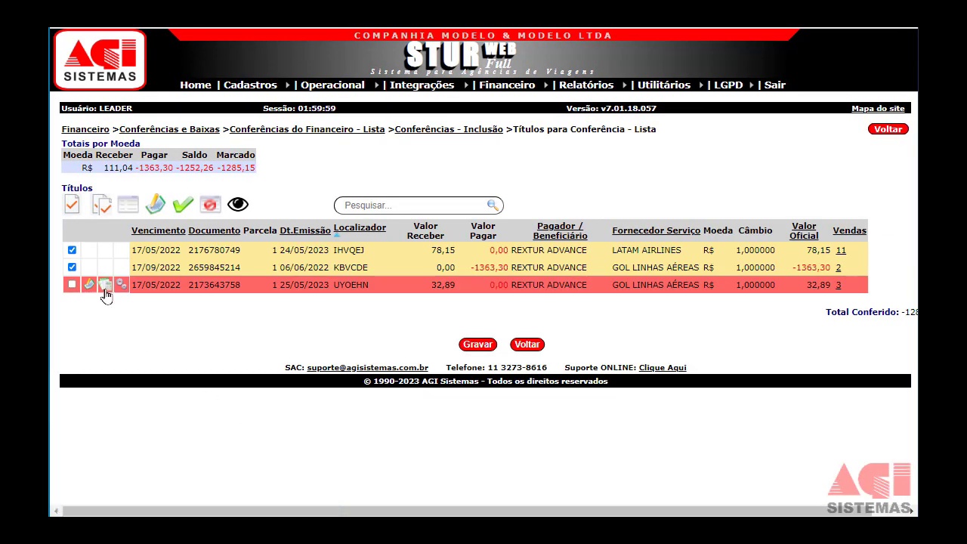
{"action": "left_click", "coordinate": [105, 291]}
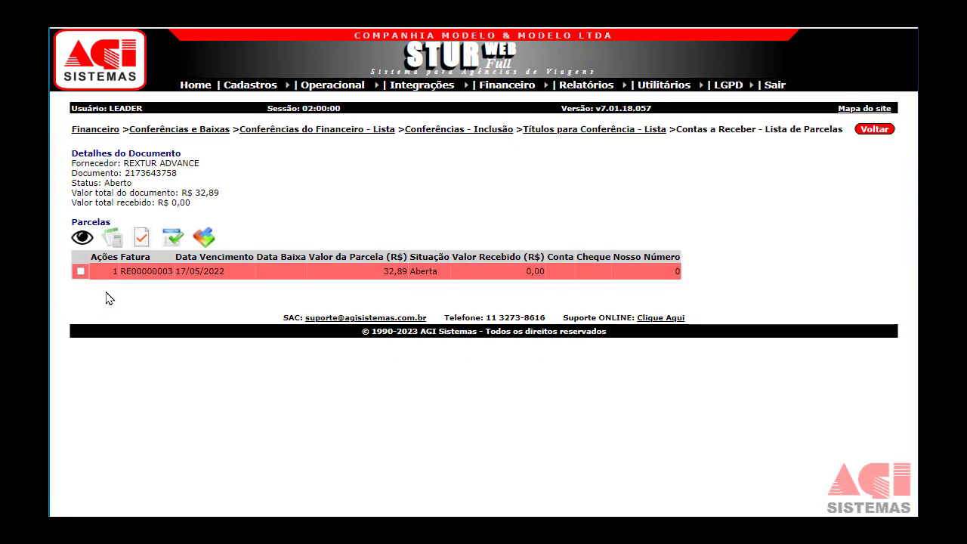
{"action": "left_click", "coordinate": [114, 240]}
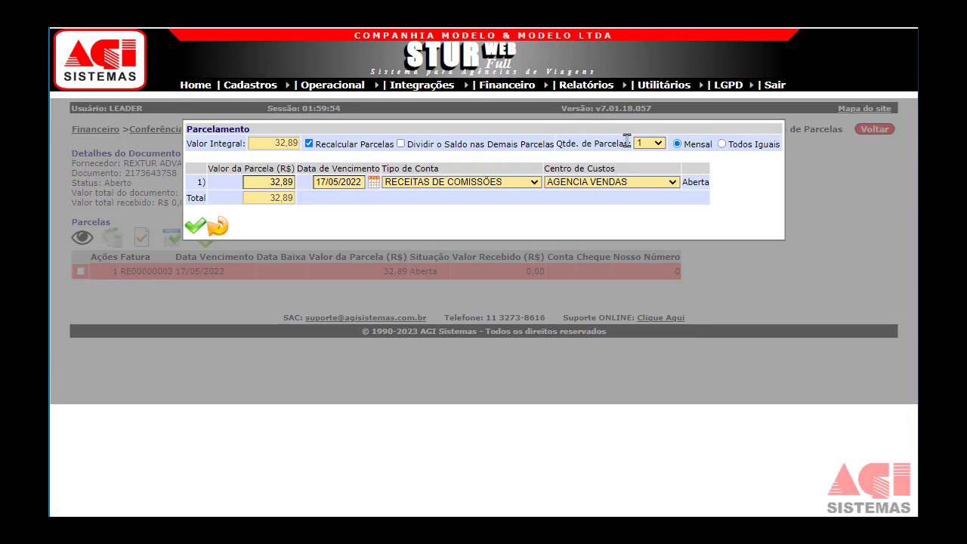
{"action": "left_click", "coordinate": [653, 145]}
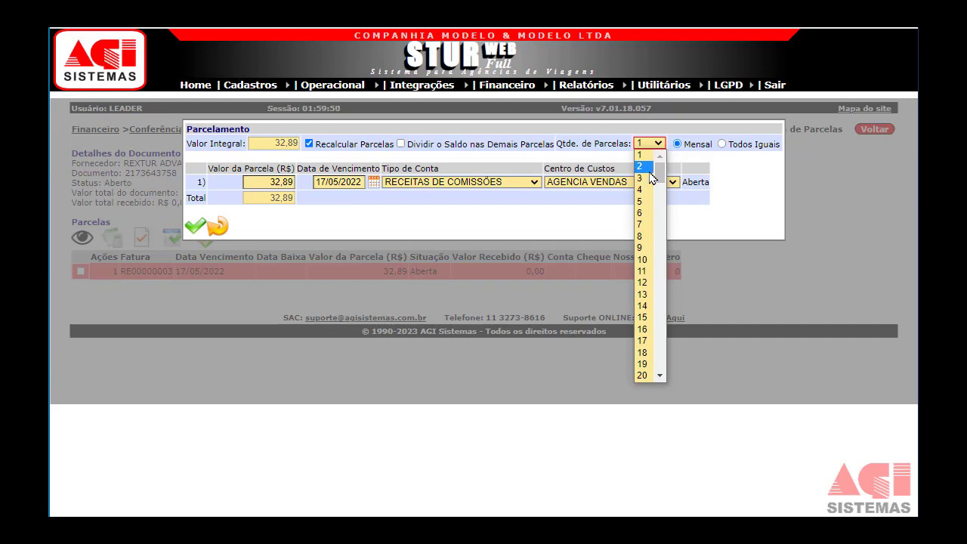
{"action": "left_click", "coordinate": [651, 171]}
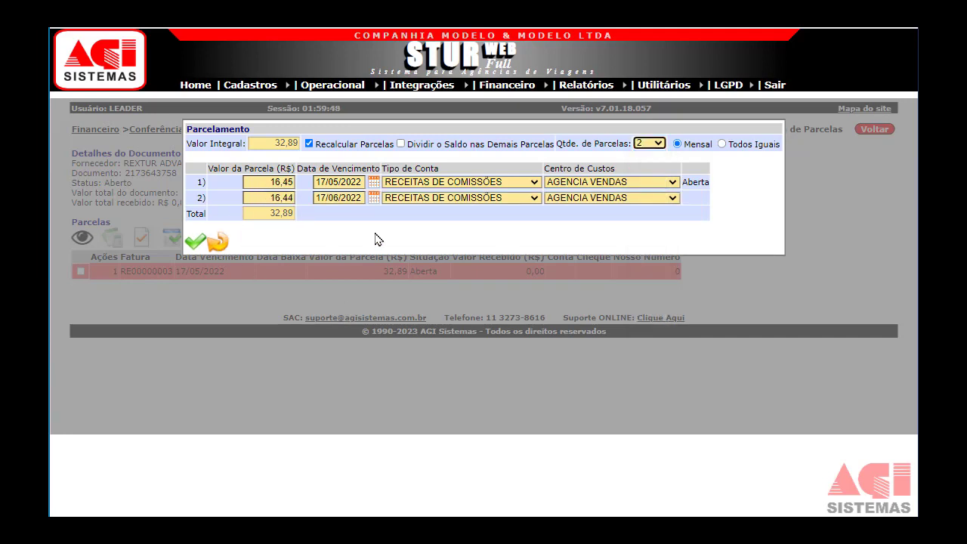
{"action": "left_click", "coordinate": [192, 242]}
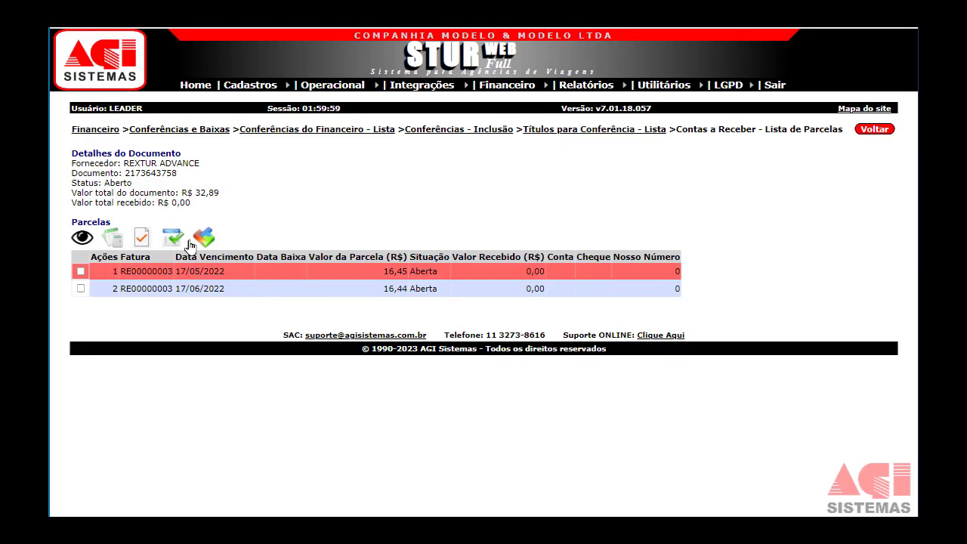
{"action": "left_click", "coordinate": [884, 133]}
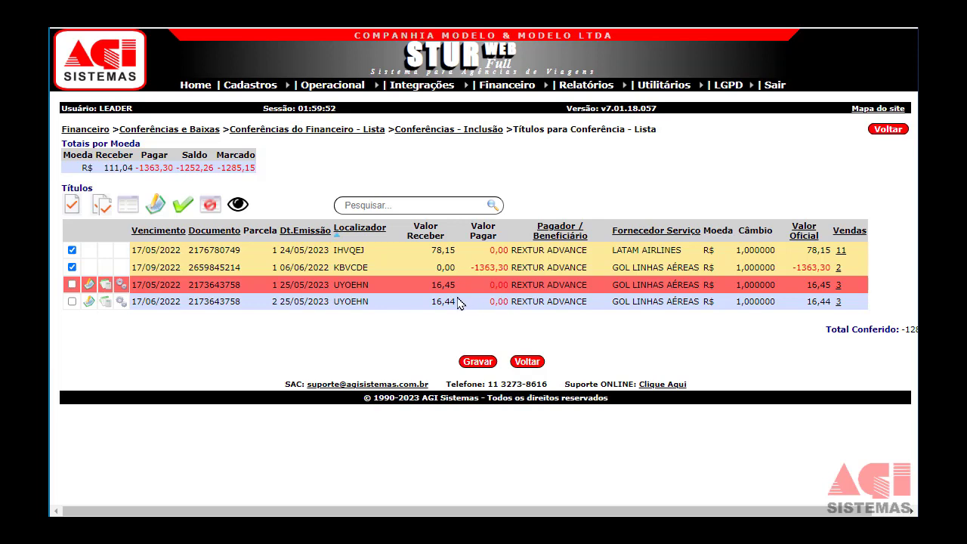
Open the supplier transfer for the first UYOEHN installment and set the new Fornecedor to REXTUR ADVANCE
{"action": "left_click_drag", "start_coordinate": [243, 230], "coordinate": [268, 229]}
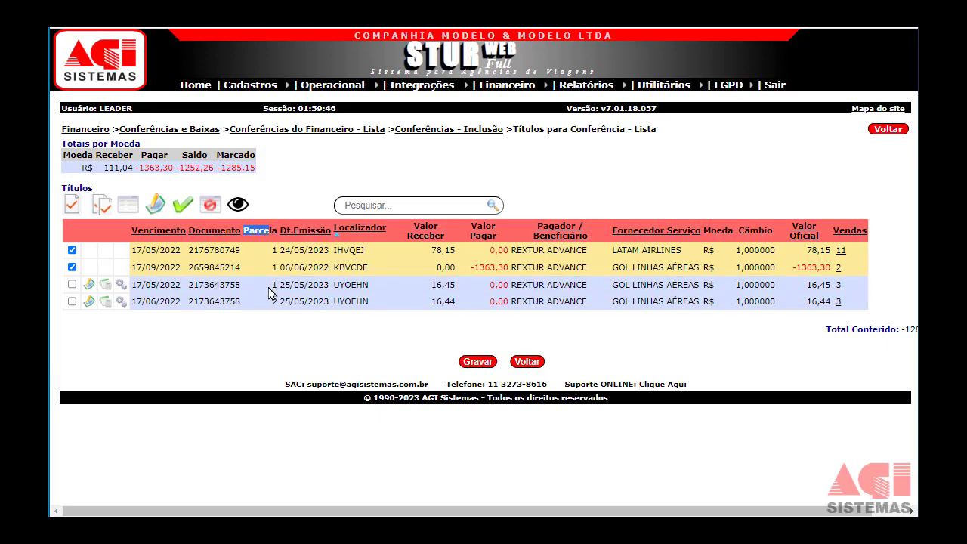
{"action": "left_click_drag", "start_coordinate": [272, 285], "coordinate": [275, 302]}
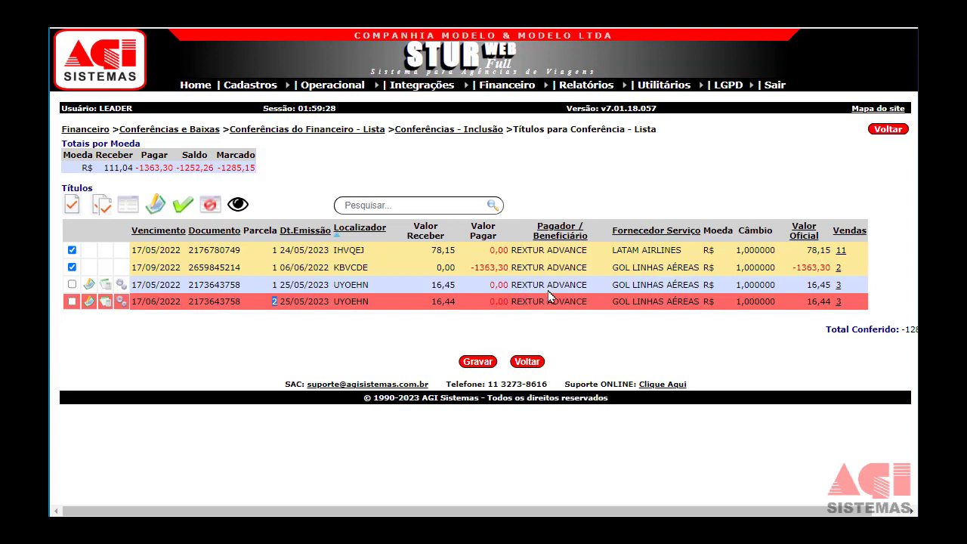
{"action": "left_click_drag", "start_coordinate": [612, 283], "coordinate": [677, 292]}
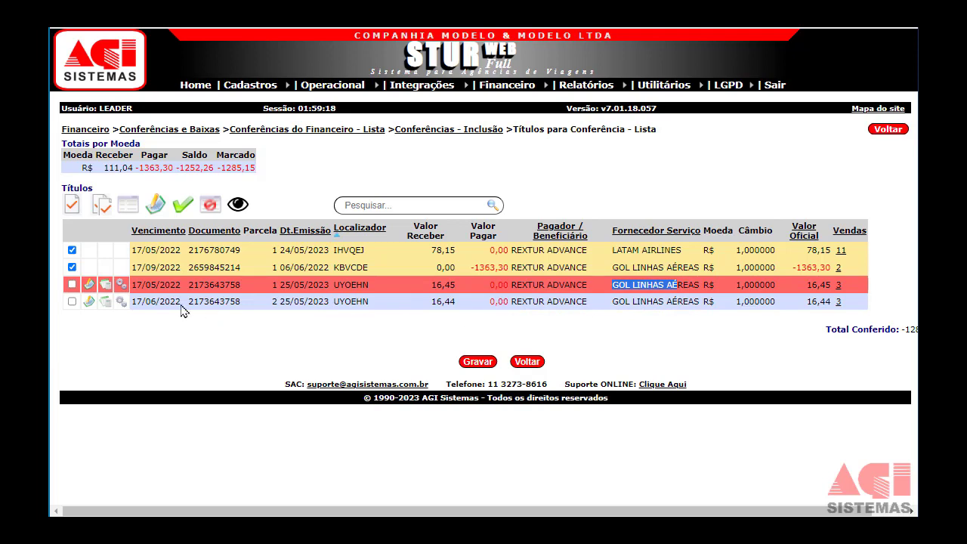
{"action": "left_click", "coordinate": [124, 290]}
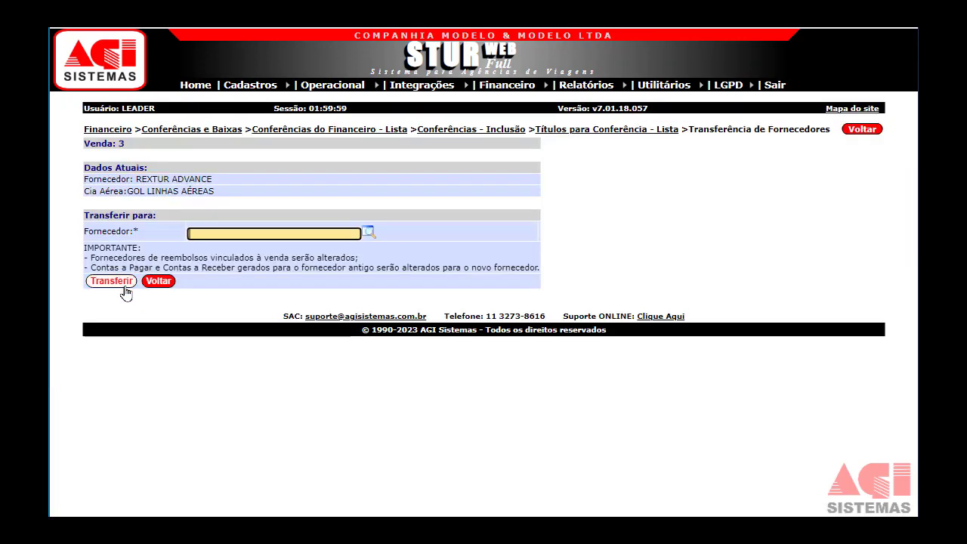
{"action": "type", "text": "rex"}
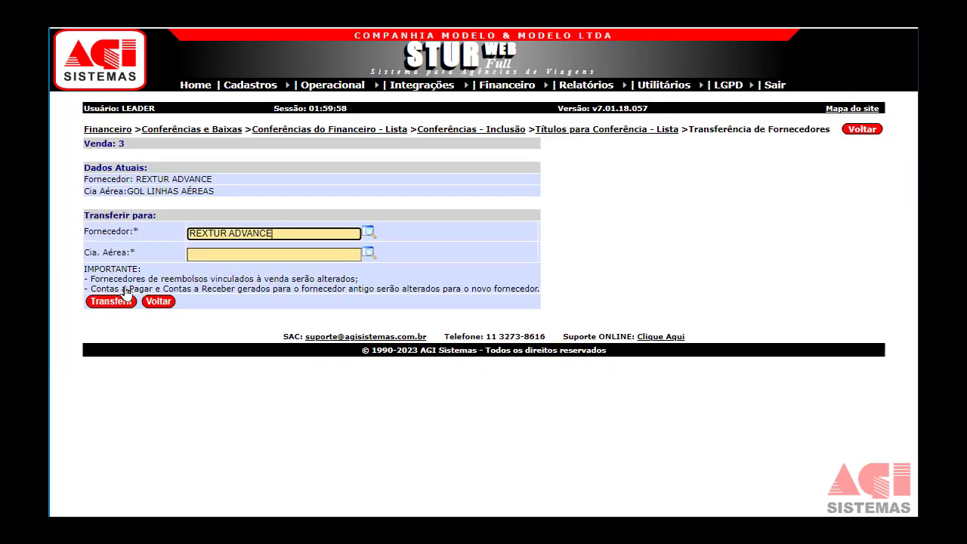
{"action": "key", "text": "Tab"}
{"action": "key", "text": "Tab"}
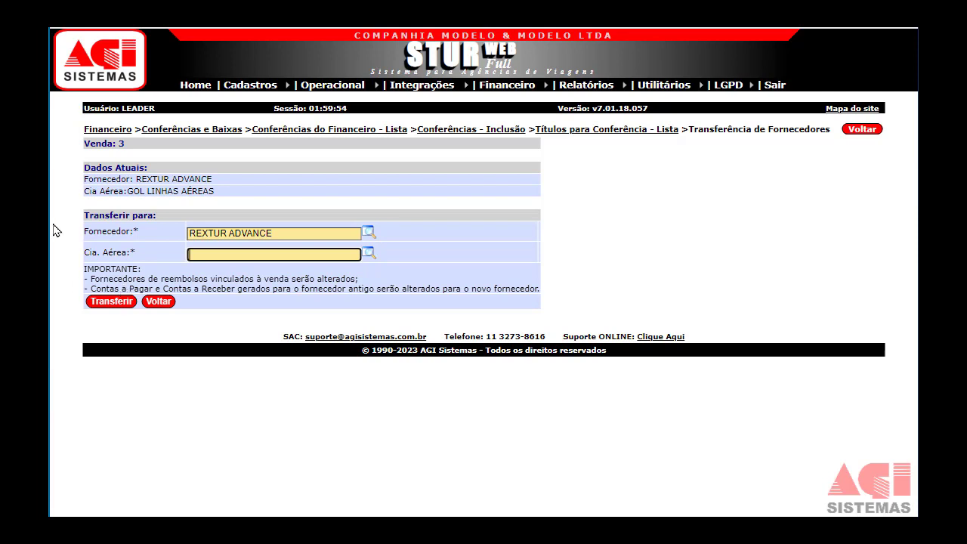
Set the new Cia. Aérea to AZUL LINHAS AÉREAS and carry out the supplier transfer for sale 3
{"action": "left_click", "coordinate": [113, 189]}
{"action": "left_click_drag", "start_coordinate": [113, 185], "coordinate": [186, 194]}
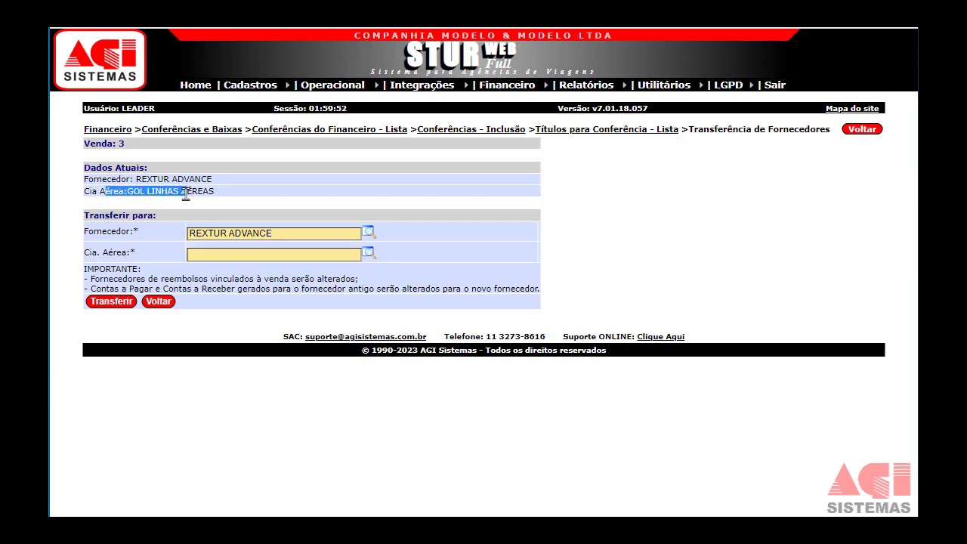
{"action": "left_click", "coordinate": [251, 253]}
{"action": "type", "text": "azul"}
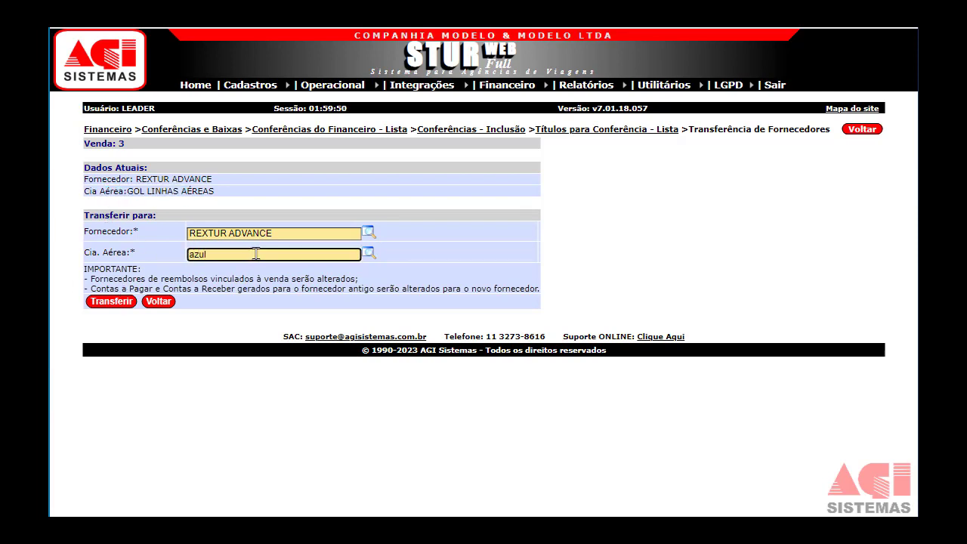
{"action": "key", "text": "Return"}
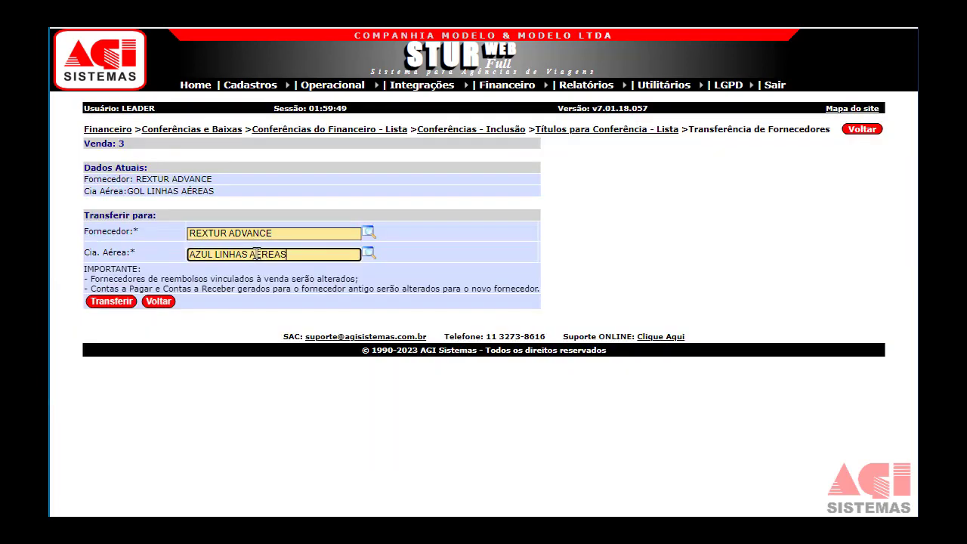
{"action": "left_click", "coordinate": [114, 302]}
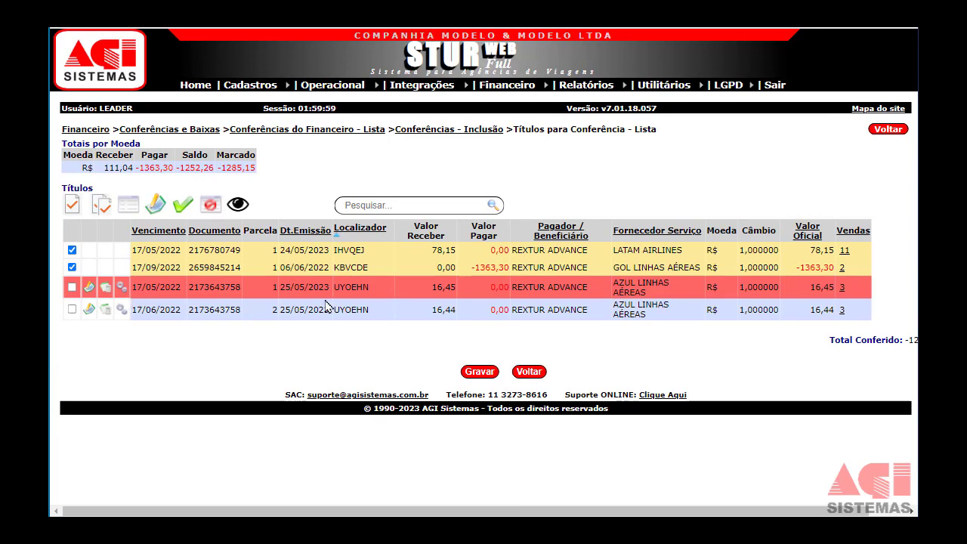
Mark both UYOEHN installments in the conference's title list
{"action": "left_click_drag", "start_coordinate": [618, 283], "coordinate": [665, 297]}
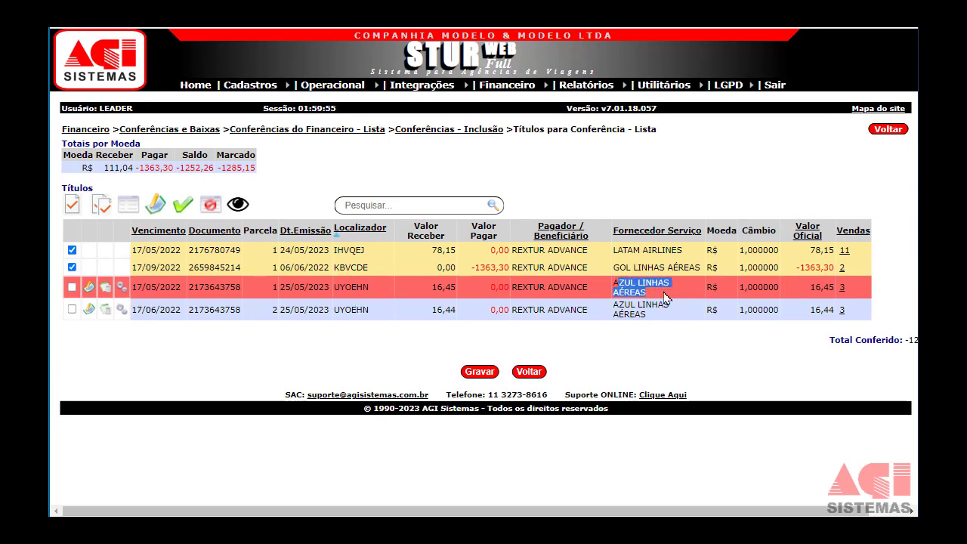
{"action": "left_click", "coordinate": [73, 288]}
{"action": "left_click", "coordinate": [72, 310]}
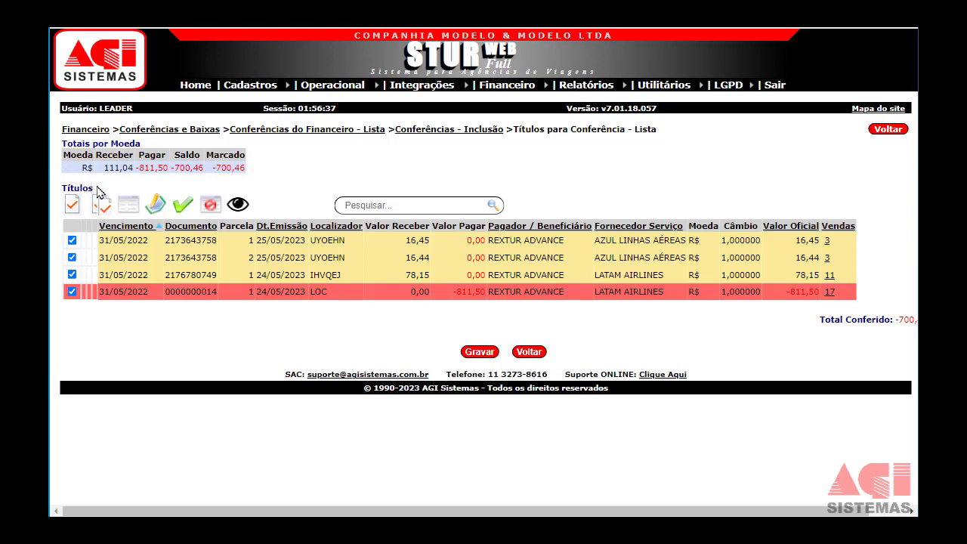
Open the bulk change for the marked titles and enable Alterar Vencimento with 31/05/2022 and Alterar Observação
{"action": "left_click", "coordinate": [150, 210]}
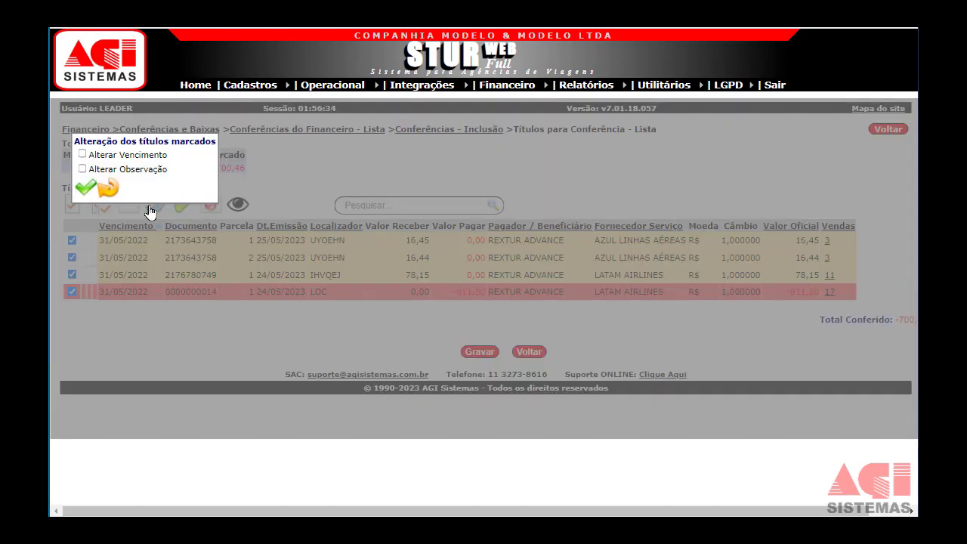
{"action": "left_click", "coordinate": [128, 155]}
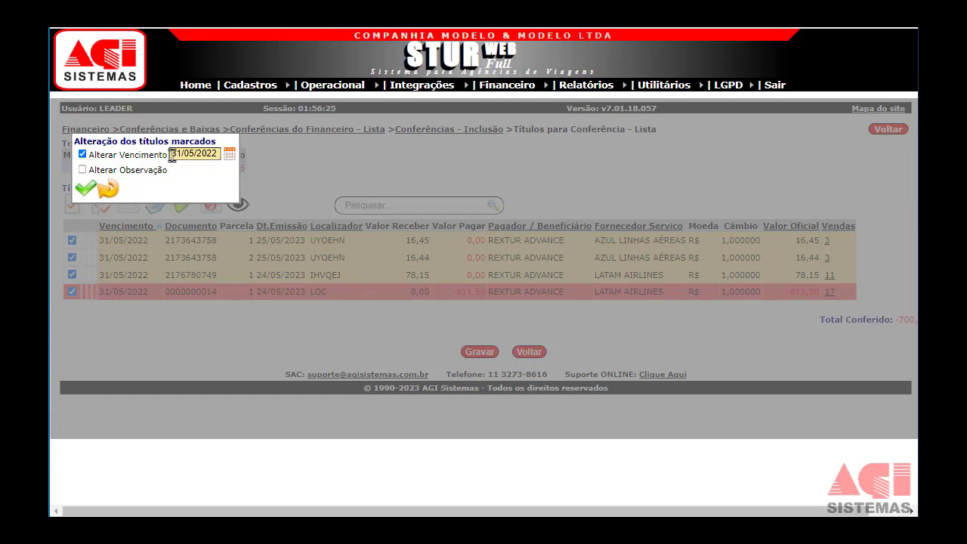
{"action": "left_click_drag", "start_coordinate": [170, 155], "coordinate": [217, 156]}
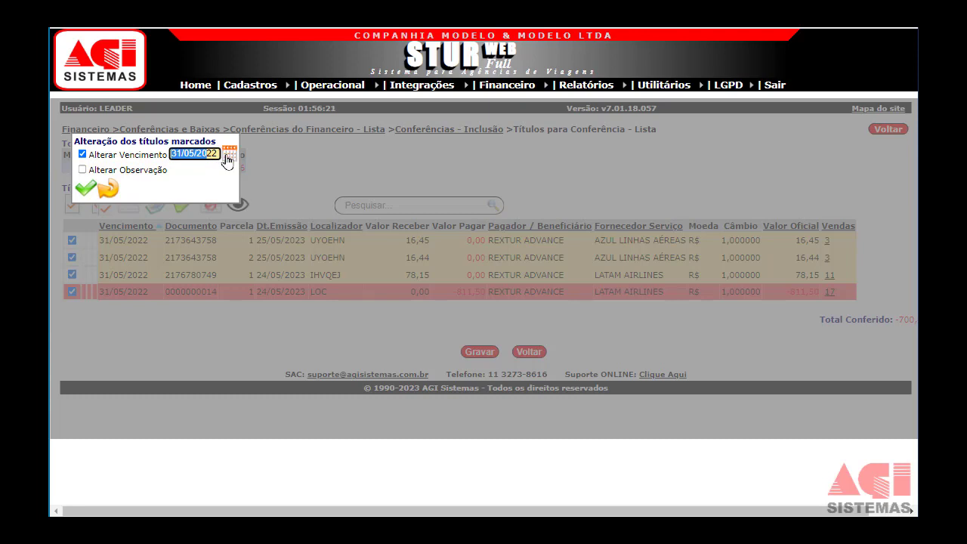
{"action": "left_click", "coordinate": [227, 158]}
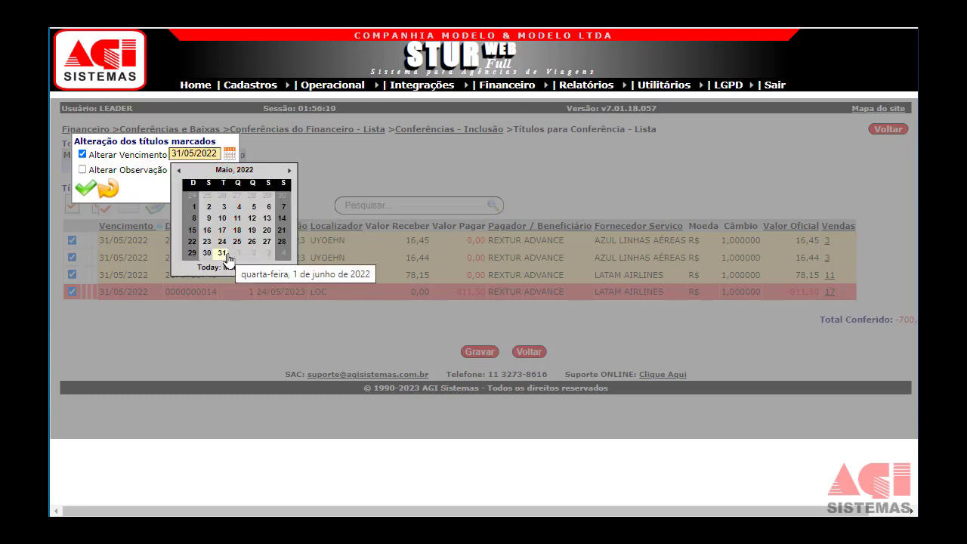
{"action": "left_click", "coordinate": [218, 144]}
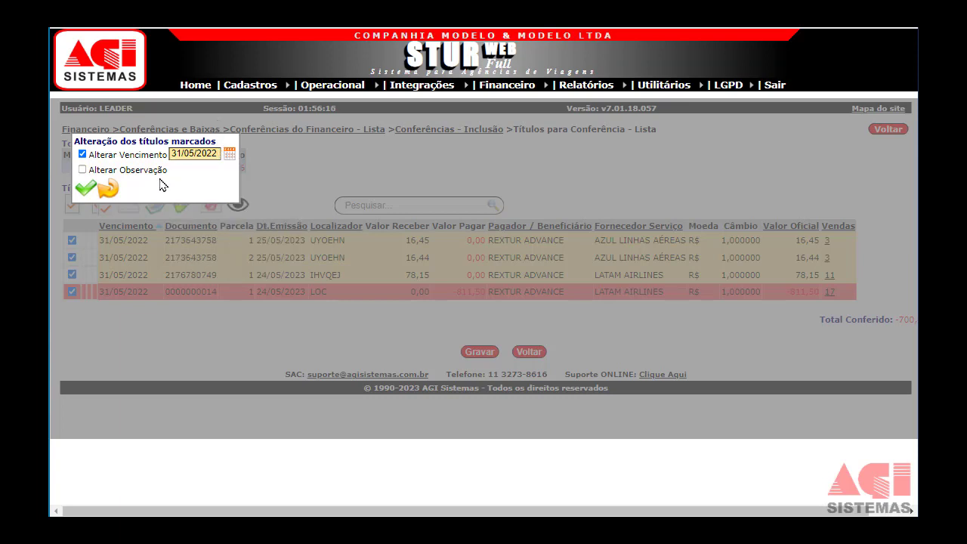
{"action": "left_click", "coordinate": [120, 174]}
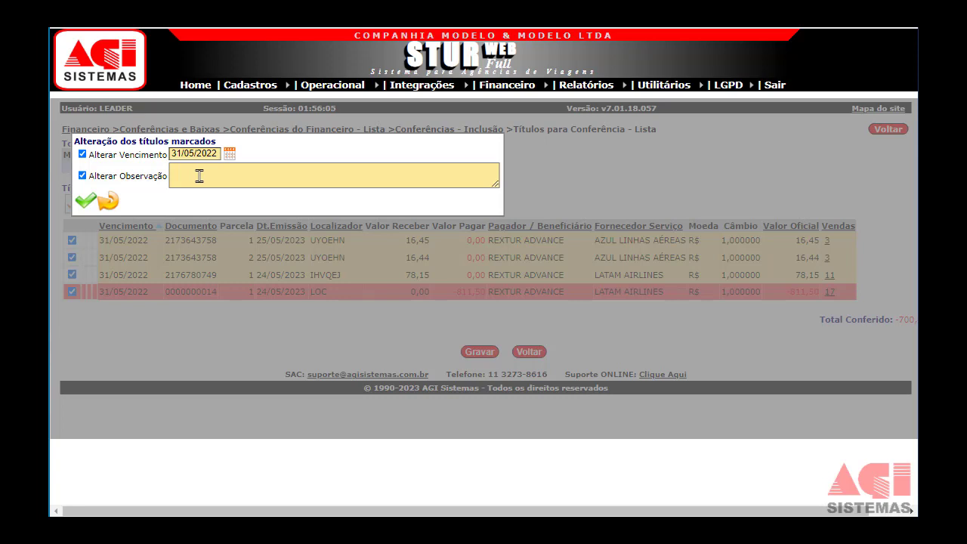
{"action": "left_click", "coordinate": [95, 201]}
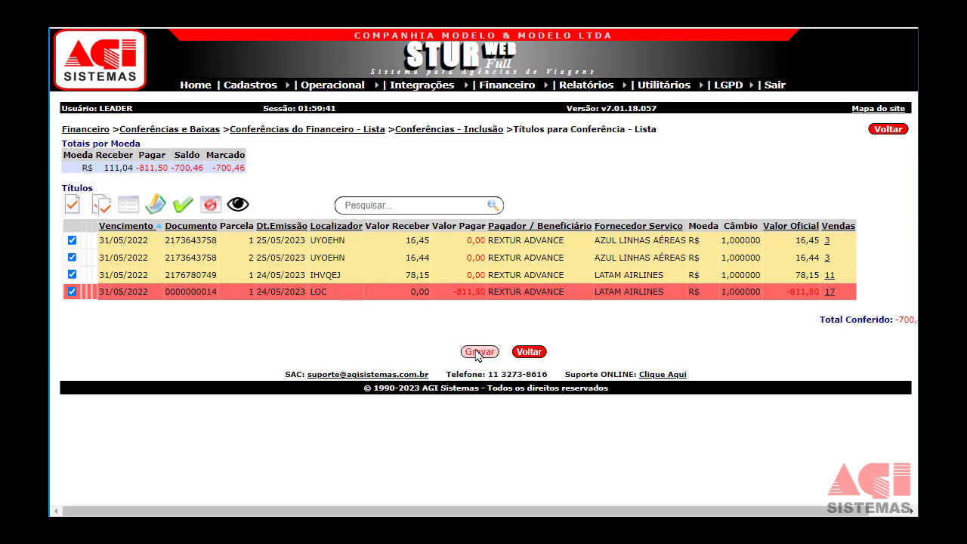
Save the conference with the marked titles and review its Fatura, number of titles and Observações Conferência fields
{"action": "left_click", "coordinate": [480, 353]}
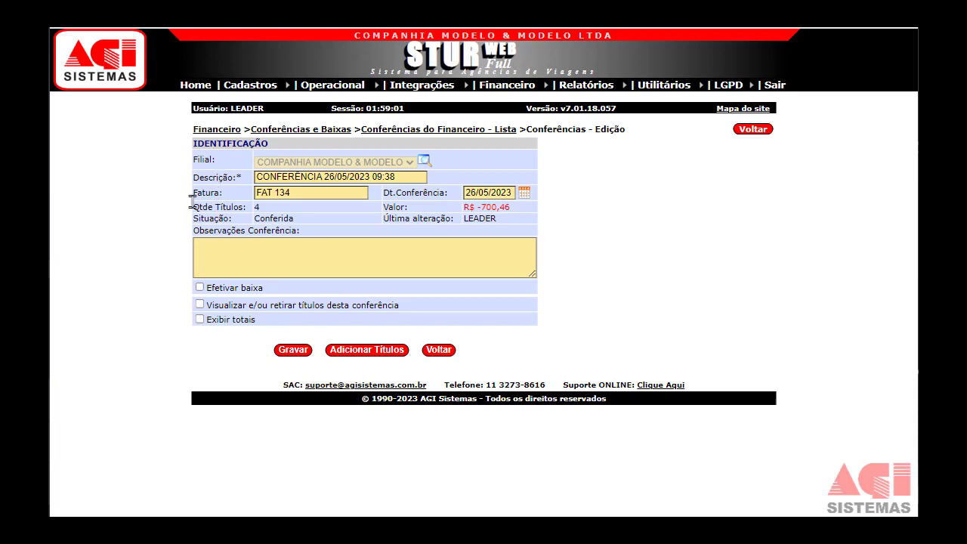
{"action": "left_click_drag", "start_coordinate": [195, 192], "coordinate": [218, 195]}
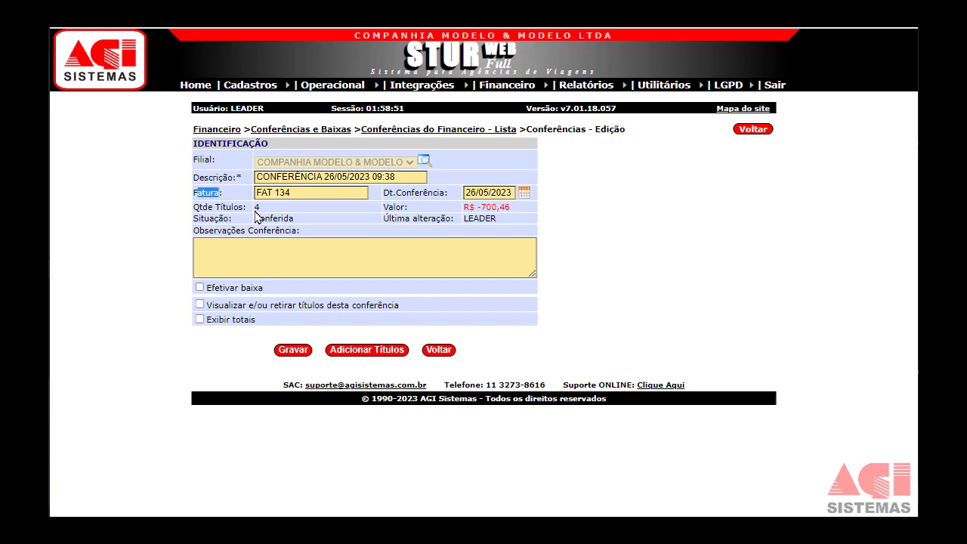
{"action": "left_click_drag", "start_coordinate": [259, 218], "coordinate": [256, 209]}
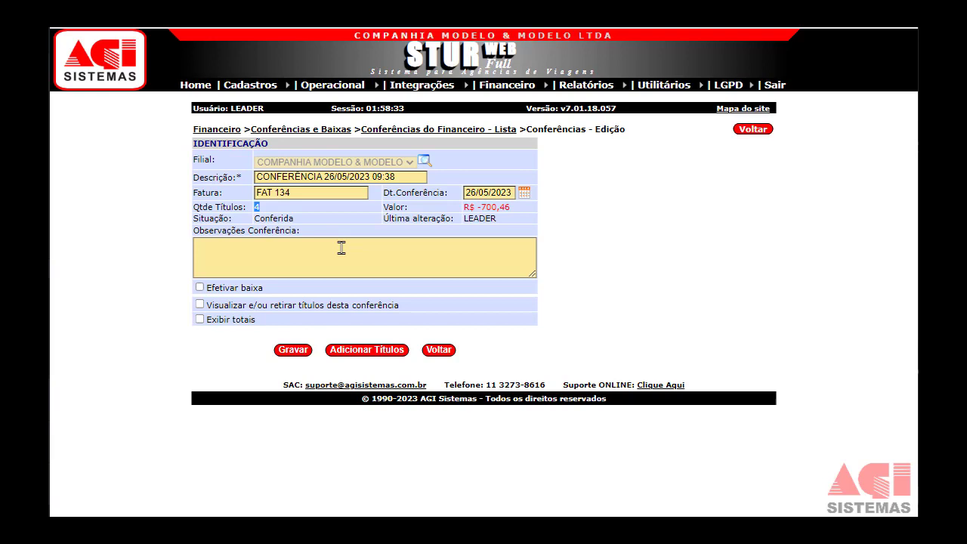
{"action": "left_click", "coordinate": [301, 243]}
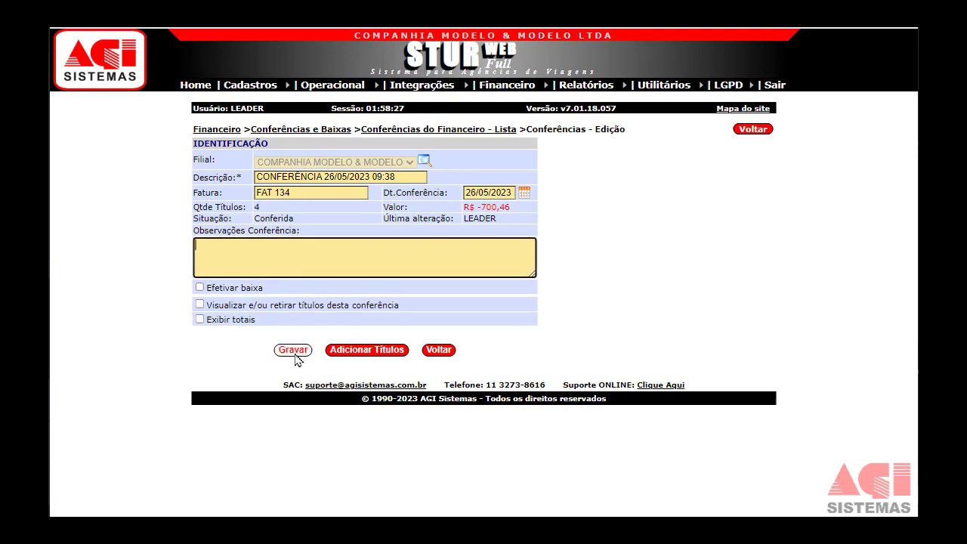
Start adding titles to the conference and restrict the filter to the single supplier REXTUR ADVANCE
{"action": "left_click", "coordinate": [356, 355]}
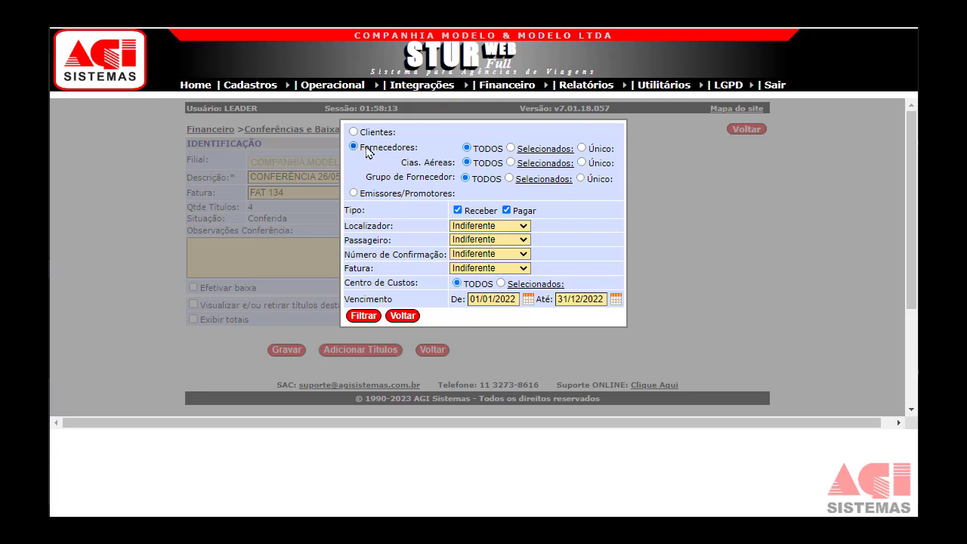
{"action": "left_click", "coordinate": [582, 148]}
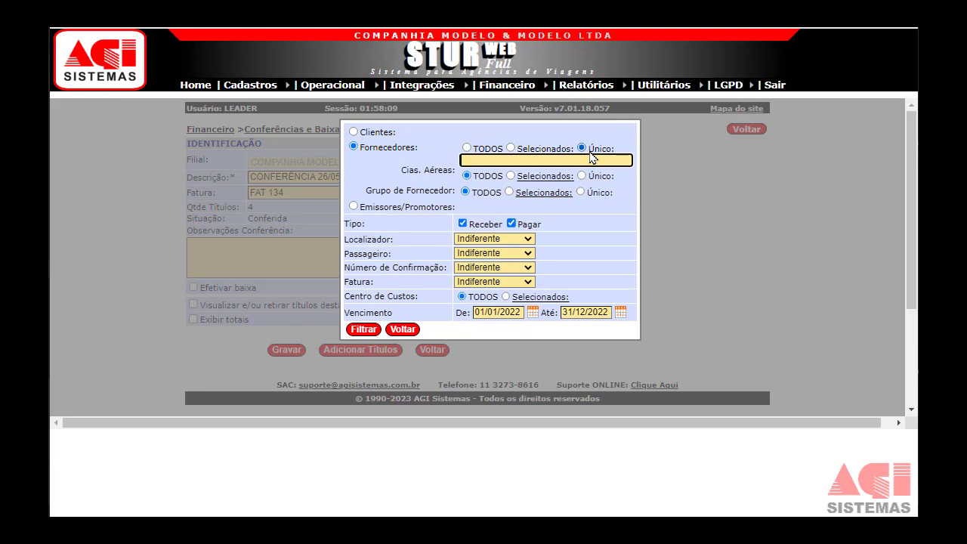
{"action": "type", "text": "rex"}
{"action": "key", "text": "Tab"}
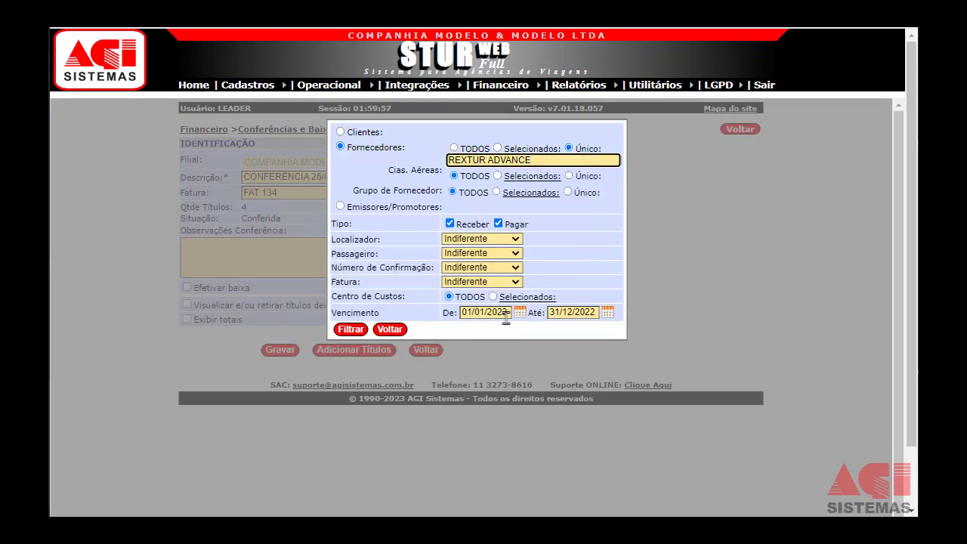
Set the Vencimento range from 01/01/2023 to 31/12/2023 and filter the titles
{"action": "left_click_drag", "start_coordinate": [504, 316], "coordinate": [510, 318]}
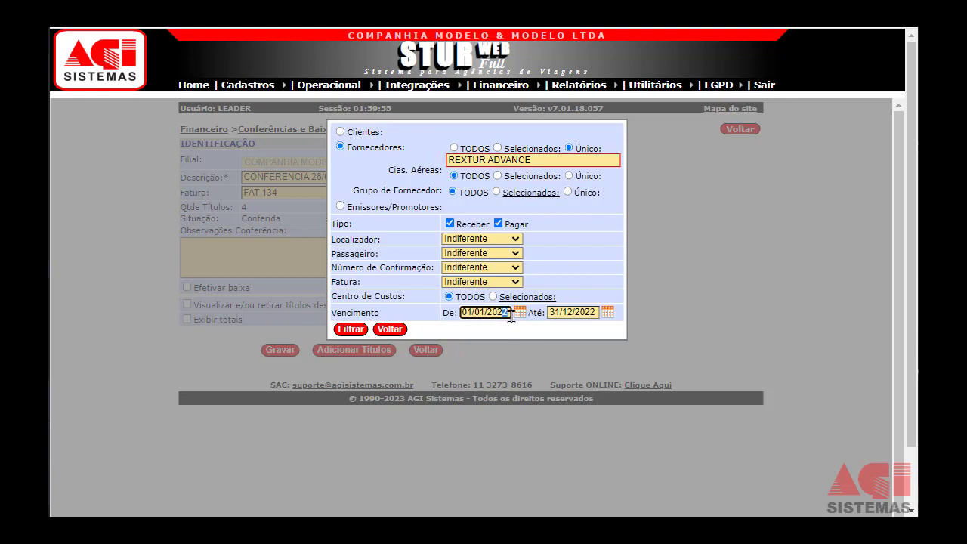
{"action": "type", "text": "3"}
{"action": "key", "text": "Tab"}
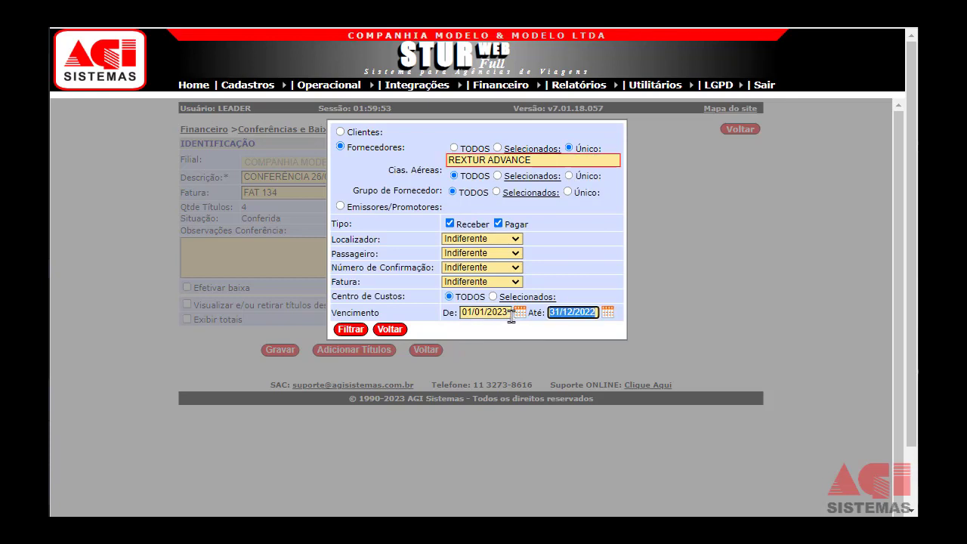
{"action": "key", "text": "End"}
{"action": "key", "text": "BackSpace"}
{"action": "type", "text": "3"}
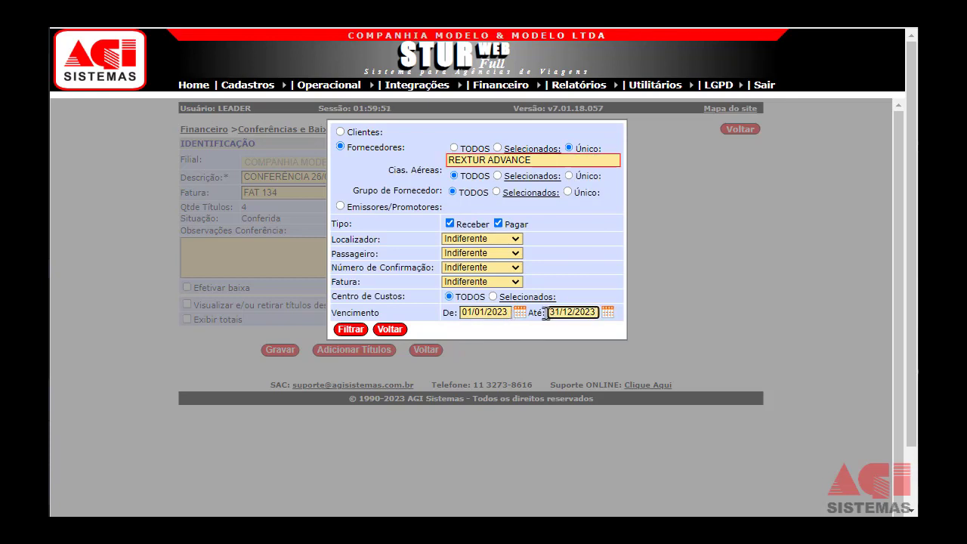
{"action": "left_click", "coordinate": [344, 335]}
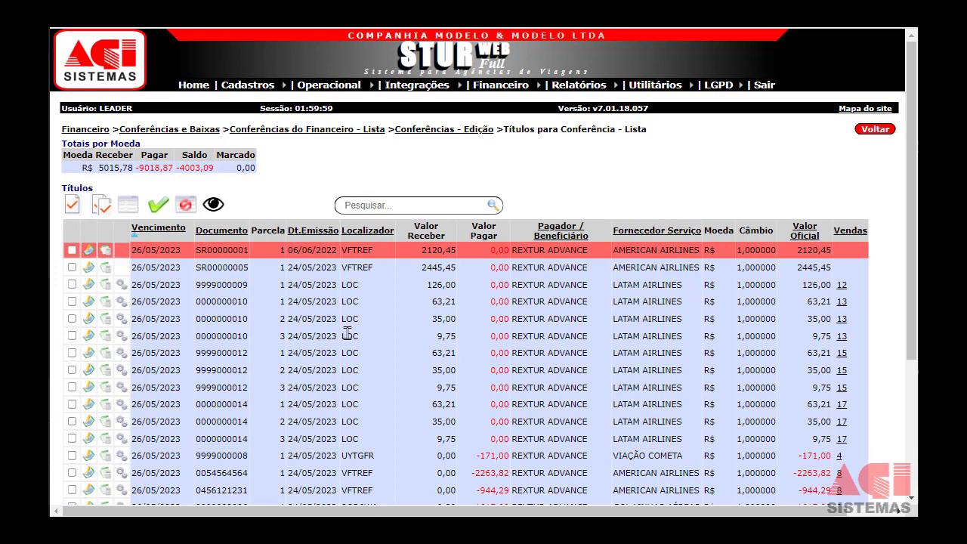
{"action": "scroll", "coordinate": [347, 333], "scroll_direction": "down", "scroll_amount": 1}
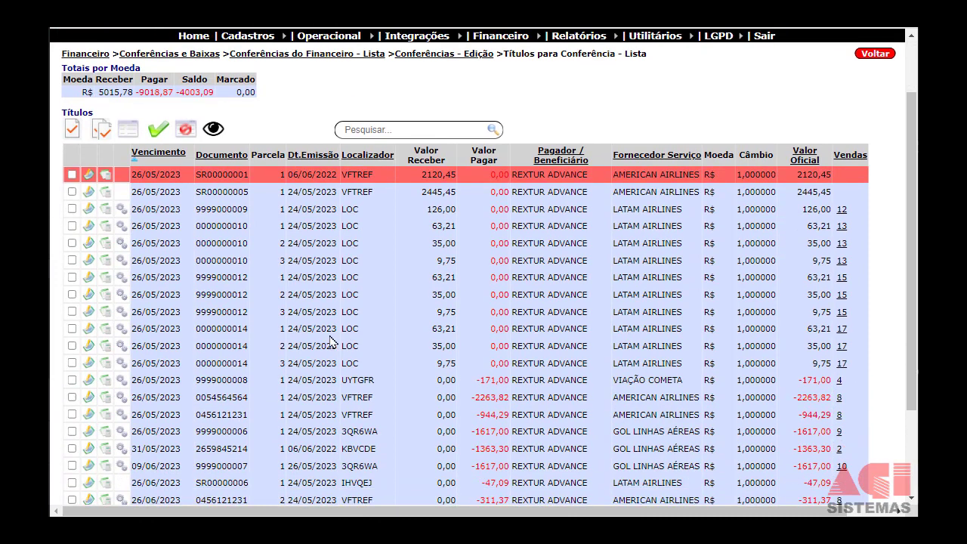
{"action": "left_click", "coordinate": [72, 259]}
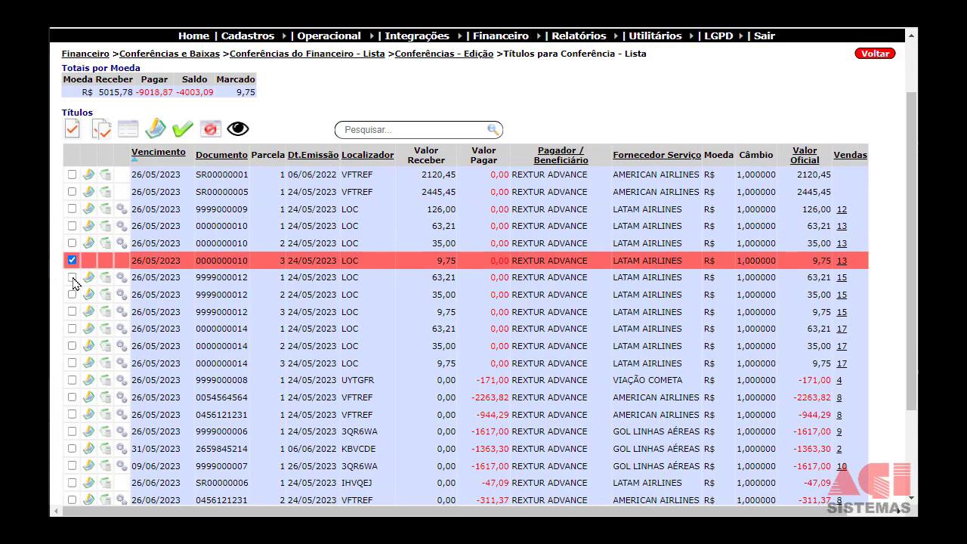
{"action": "left_click", "coordinate": [72, 277]}
{"action": "left_click", "coordinate": [72, 295]}
{"action": "left_click", "coordinate": [71, 311]}
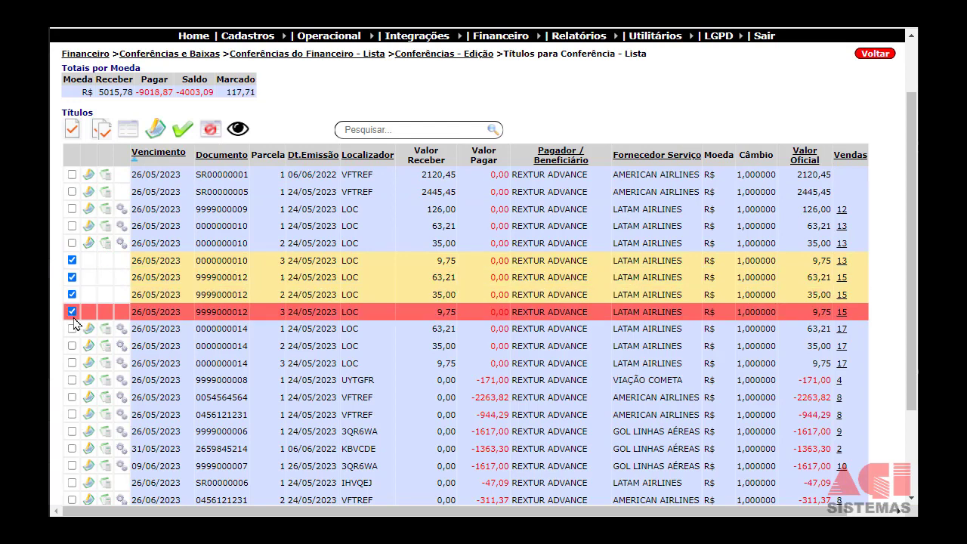
{"action": "left_click", "coordinate": [71, 329]}
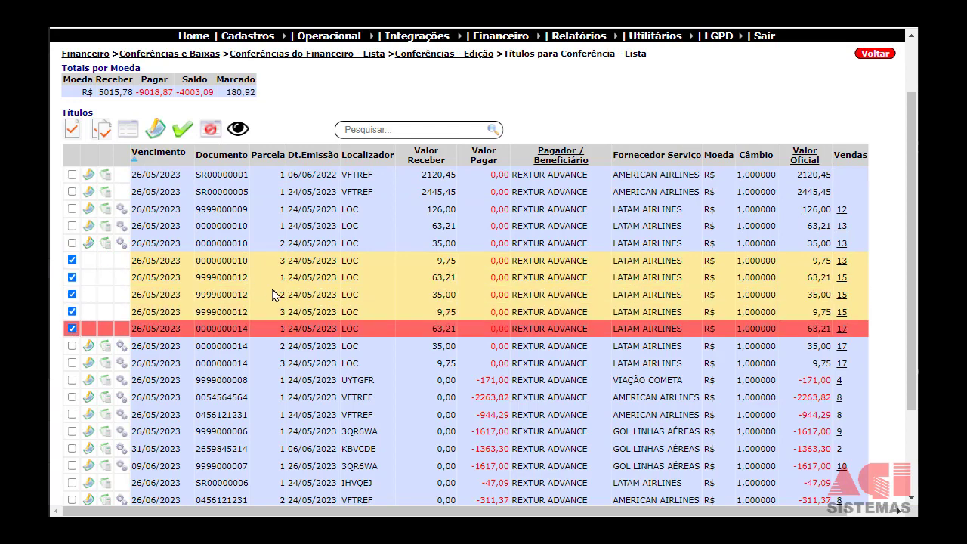
Save the marked titles to the conference and review its Total Conferido and Qtde Títulos
{"action": "scroll", "coordinate": [276, 302], "scroll_direction": "down", "scroll_amount": 3}
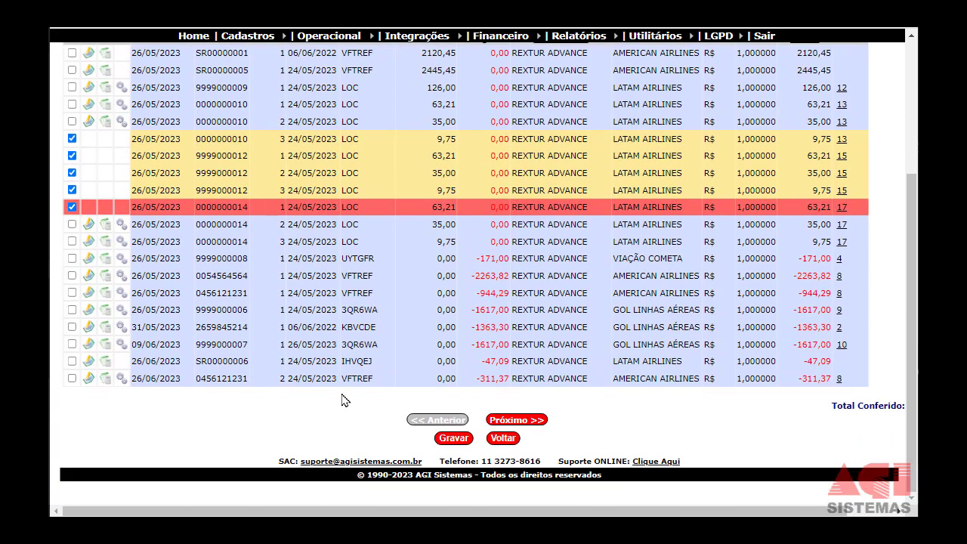
{"action": "left_click", "coordinate": [446, 440]}
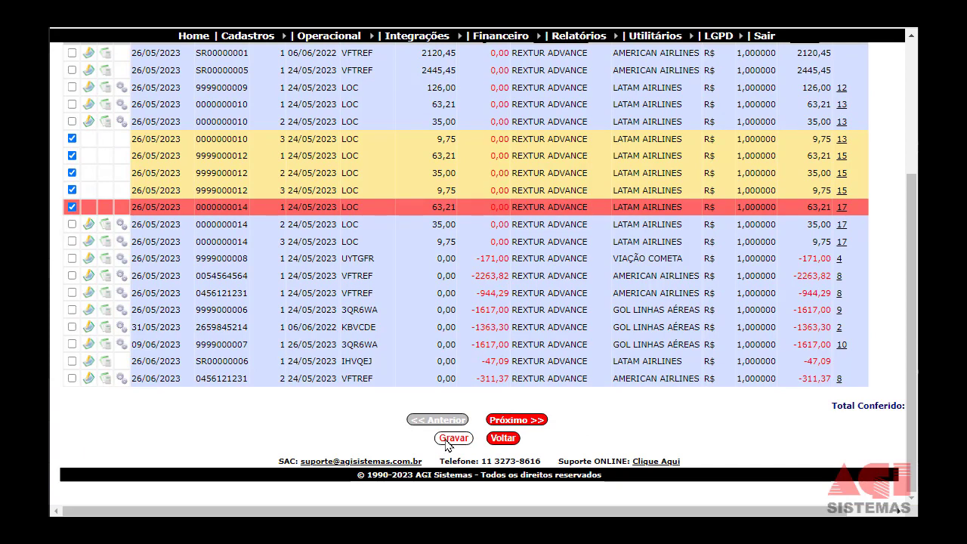
{"action": "left_click_drag", "start_coordinate": [576, 513], "coordinate": [639, 514]}
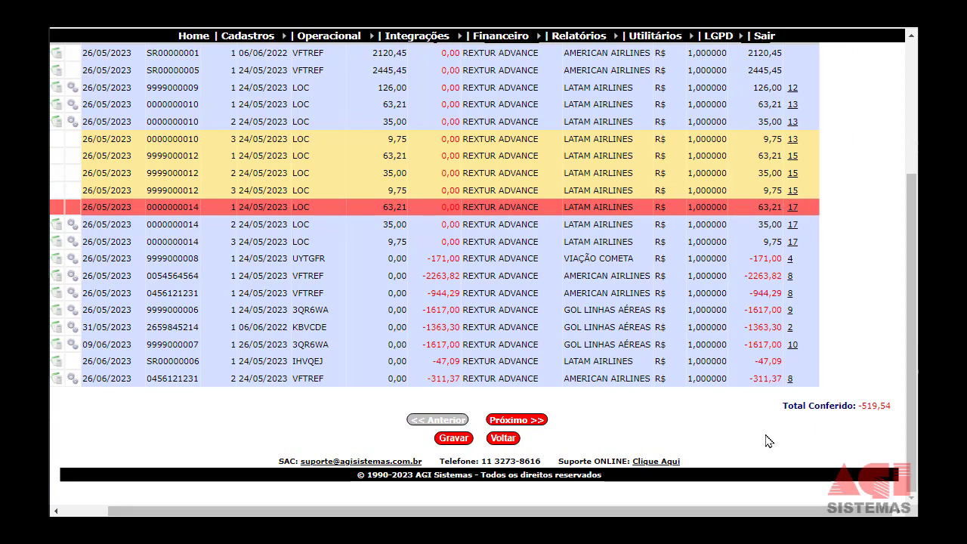
{"action": "left_click", "coordinate": [463, 444]}
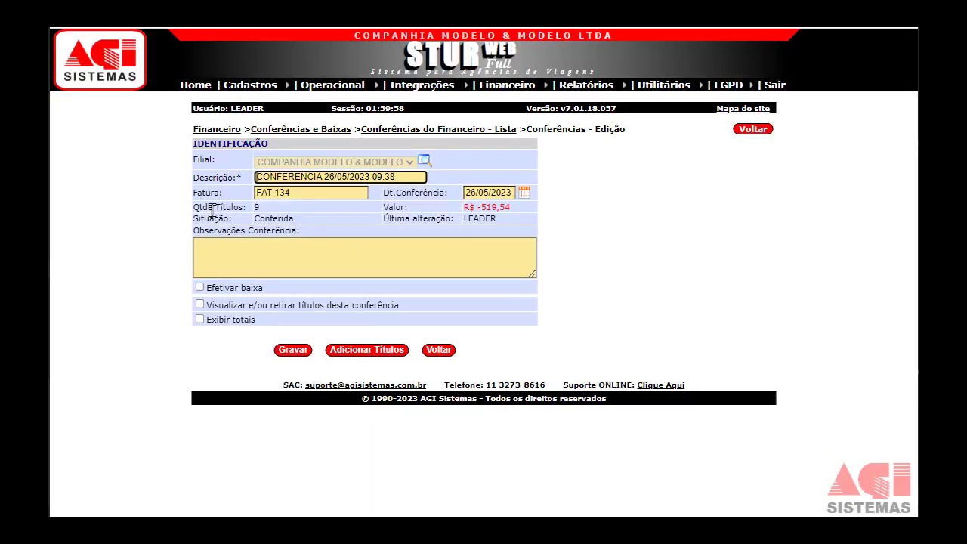
{"action": "left_click_drag", "start_coordinate": [214, 207], "coordinate": [261, 209]}
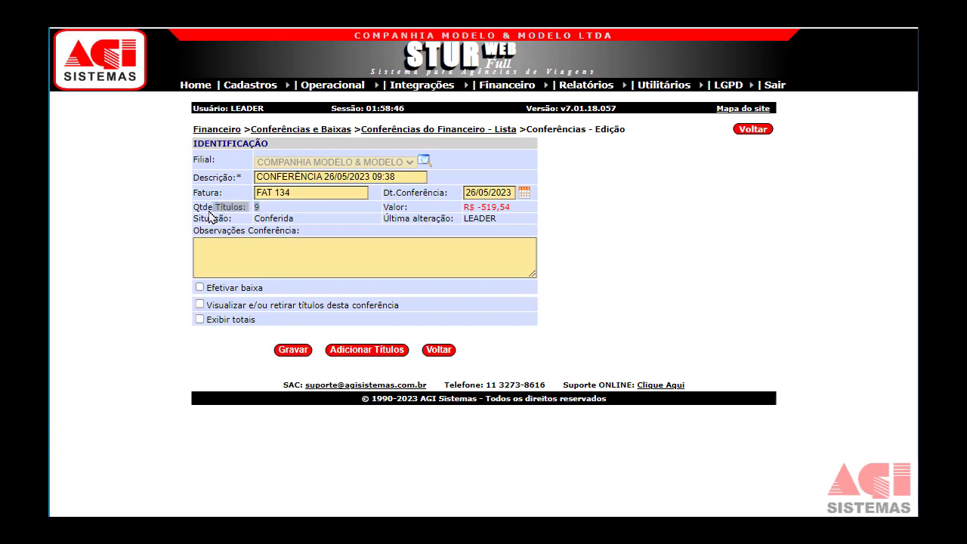
{"action": "left_click", "coordinate": [210, 218]}
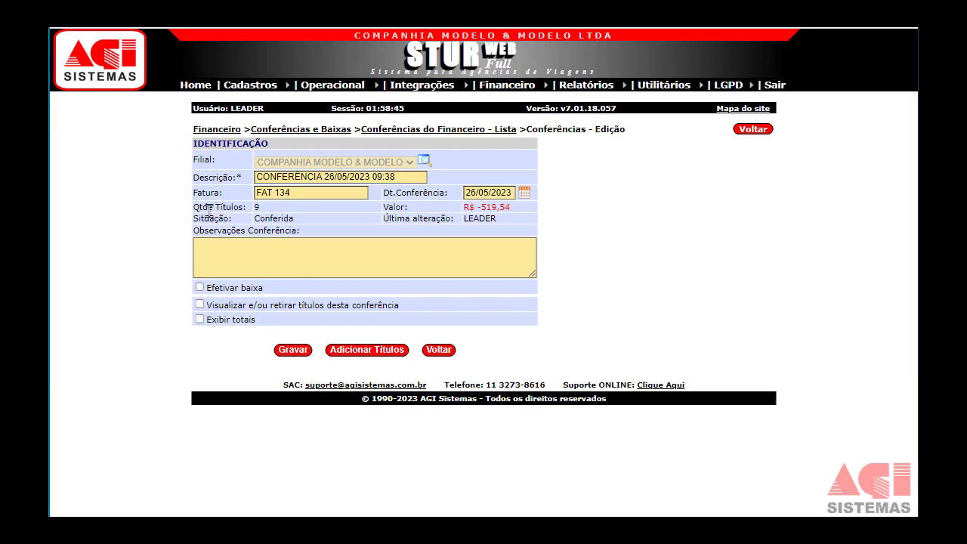
Show the conference totals by Pagador/Beneficiário and by Fornecedor de Serviço, and hide them after review
{"action": "left_click", "coordinate": [202, 320]}
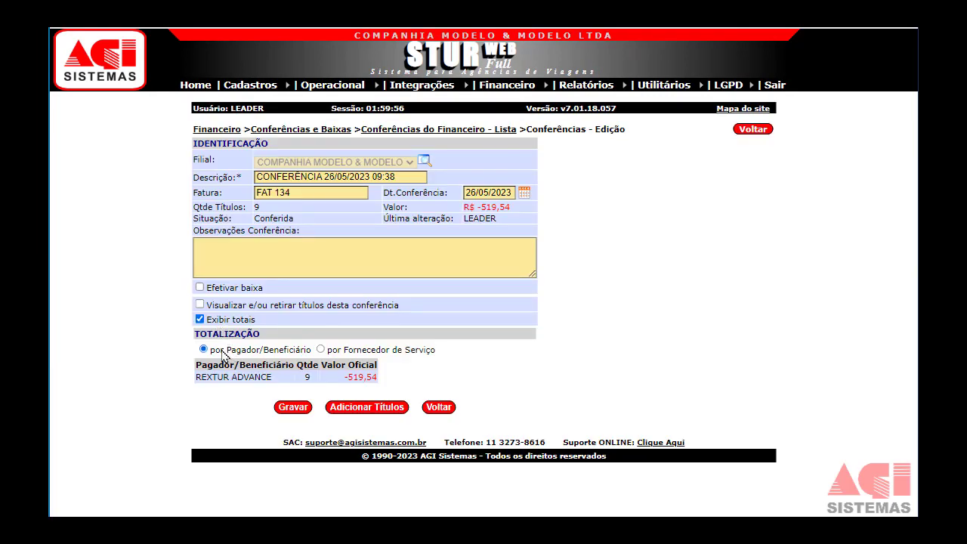
{"action": "left_click_drag", "start_coordinate": [222, 356], "coordinate": [287, 360]}
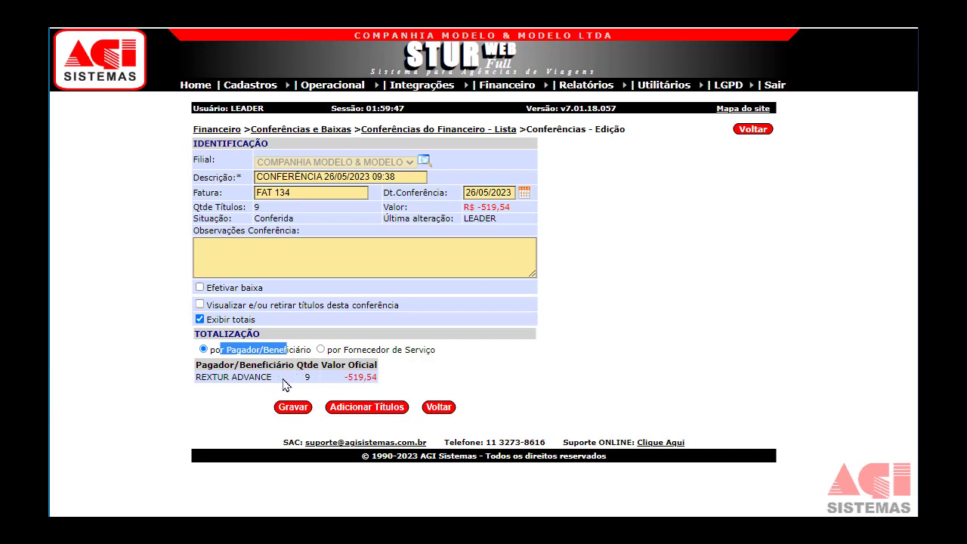
{"action": "left_click", "coordinate": [321, 350]}
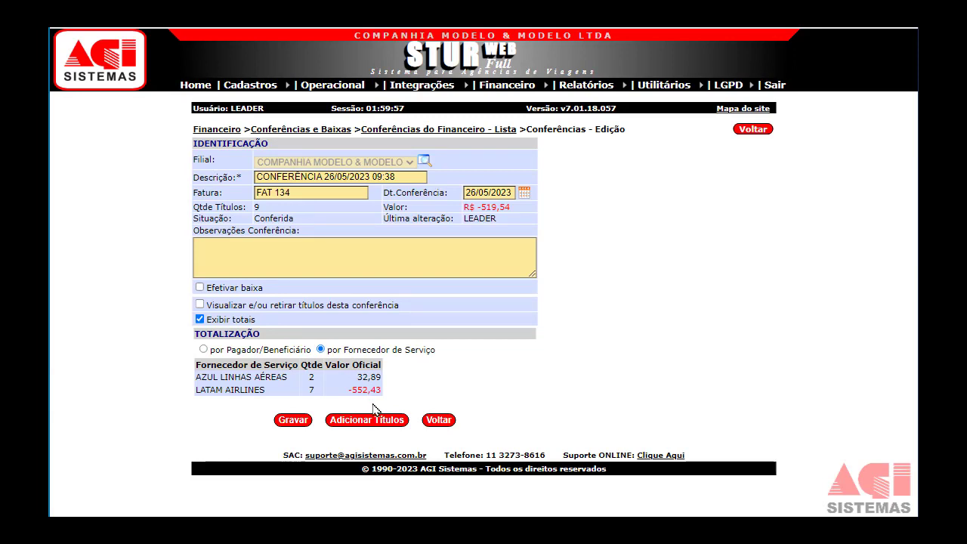
{"action": "left_click_drag", "start_coordinate": [235, 376], "coordinate": [264, 377]}
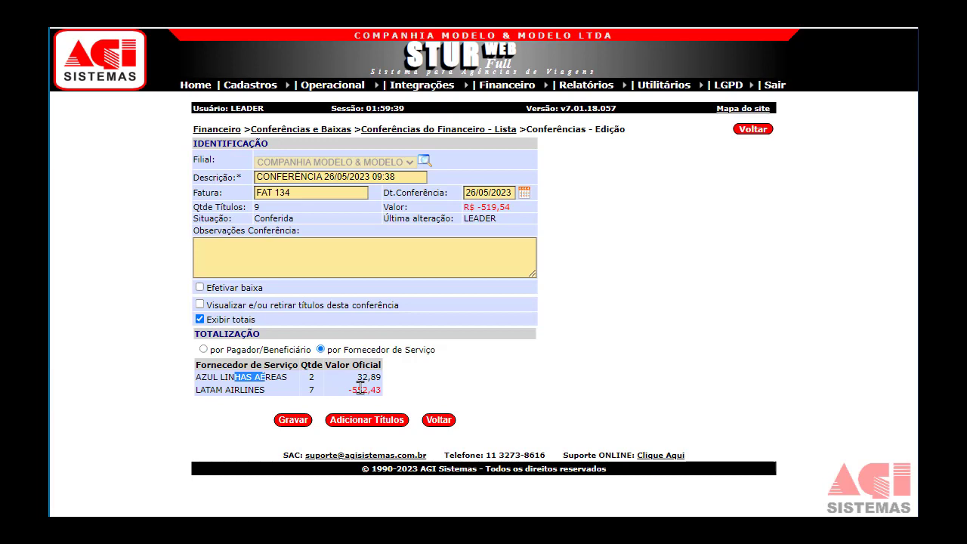
{"action": "left_click", "coordinate": [201, 319]}
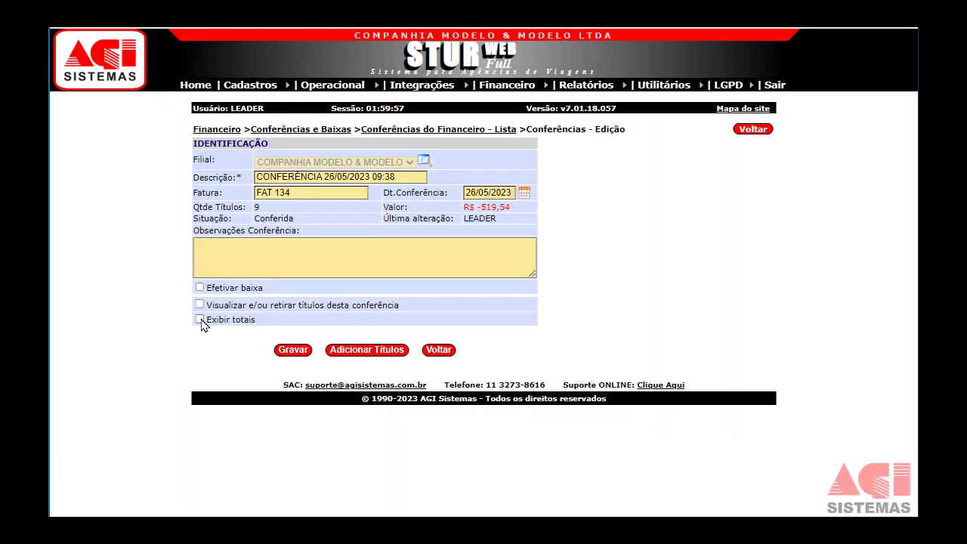
{"action": "left_click_drag", "start_coordinate": [212, 306], "coordinate": [297, 316]}
{"action": "left_click", "coordinate": [201, 306]}
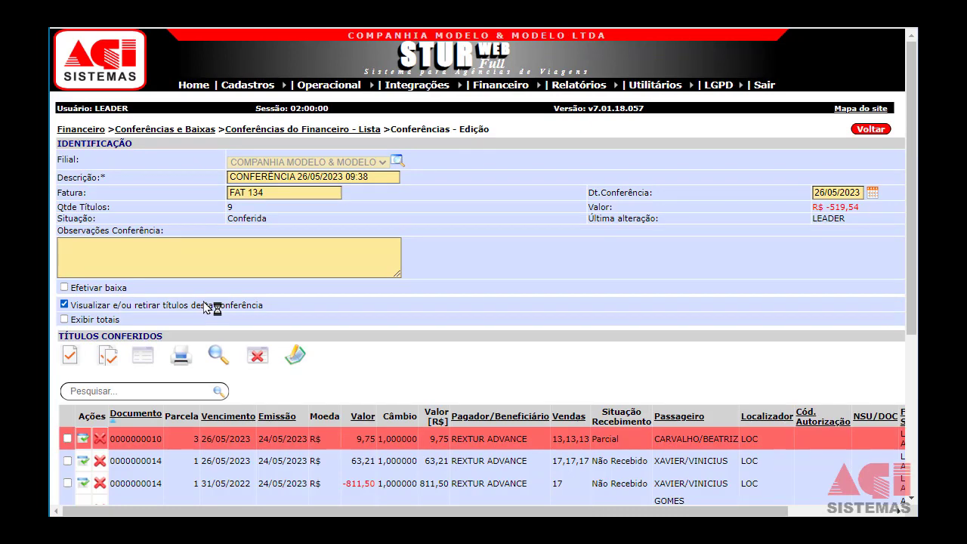
{"action": "scroll", "coordinate": [204, 307], "scroll_direction": "down", "scroll_amount": 1}
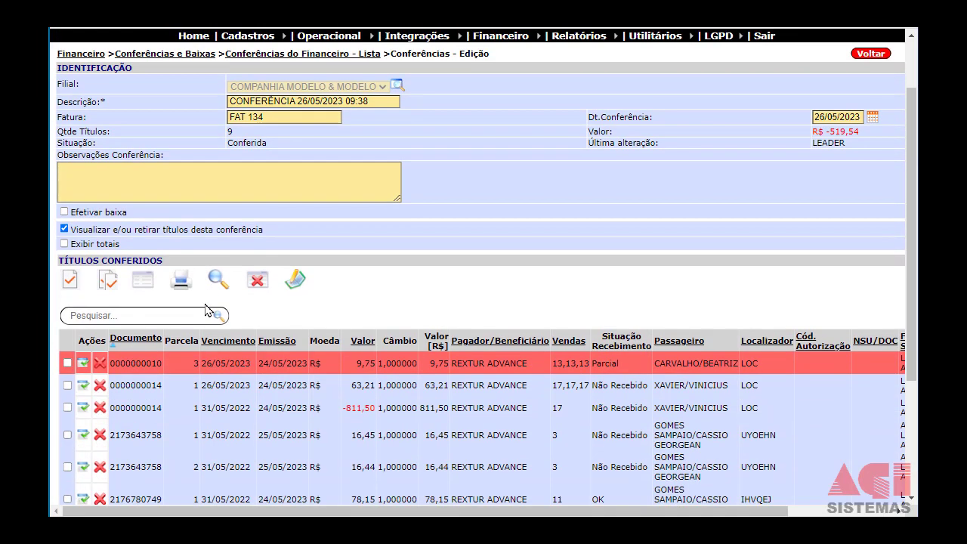
{"action": "scroll", "coordinate": [207, 311], "scroll_direction": "down", "scroll_amount": 1}
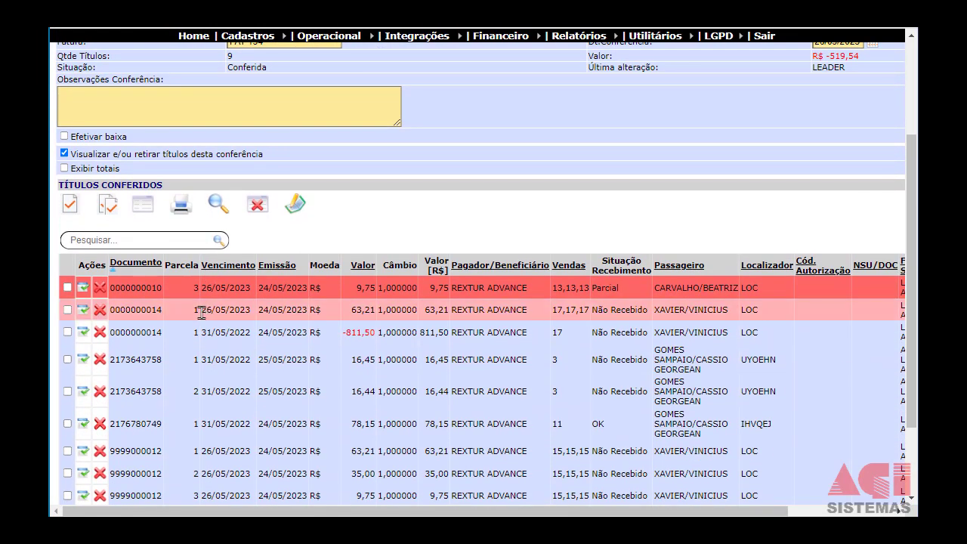
{"action": "left_click_drag", "start_coordinate": [82, 154], "coordinate": [138, 159]}
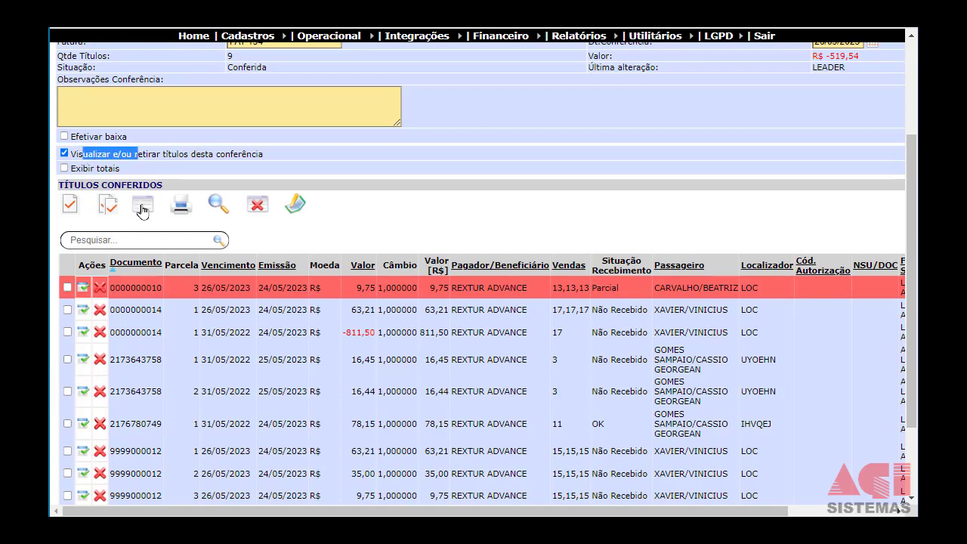
{"action": "left_click", "coordinate": [100, 288]}
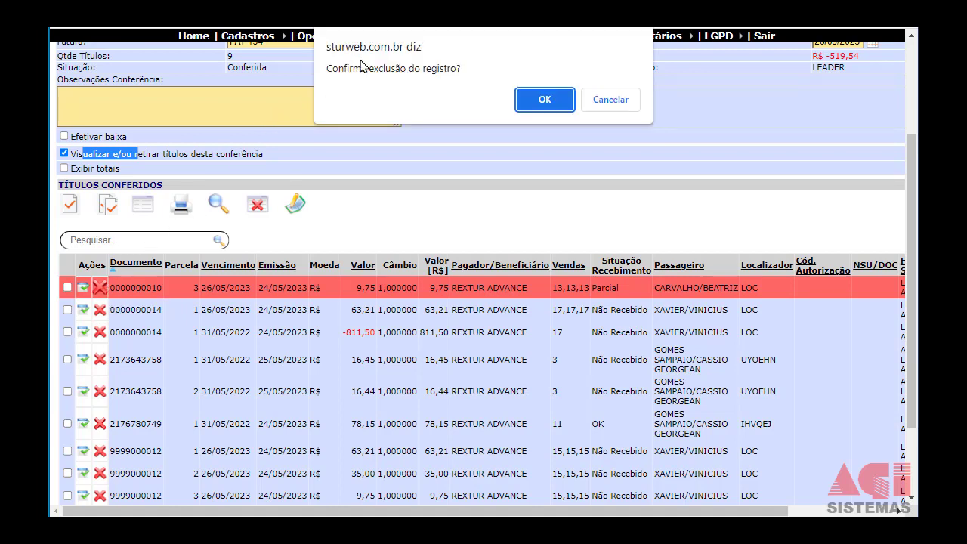
{"action": "left_click", "coordinate": [539, 106]}
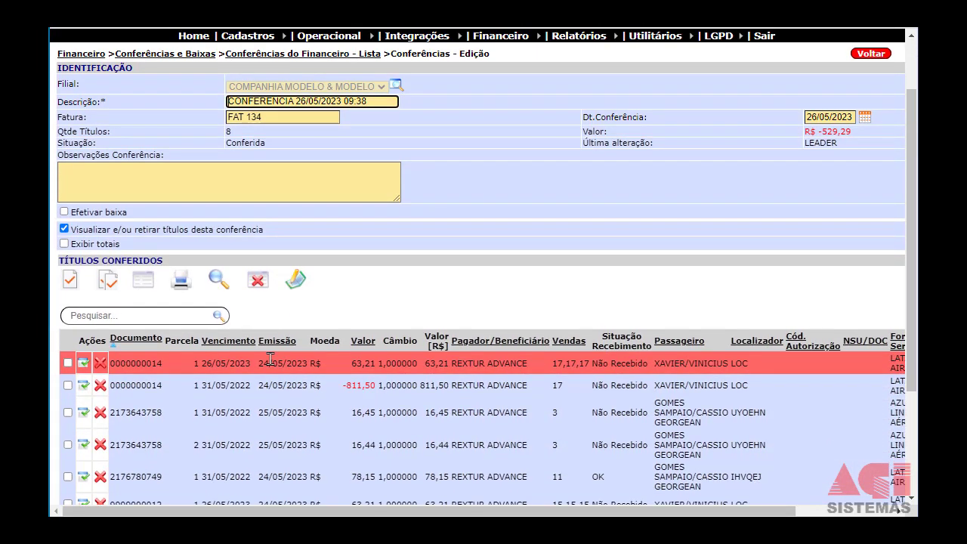
{"action": "scroll", "coordinate": [270, 360], "scroll_direction": "down", "scroll_amount": 1}
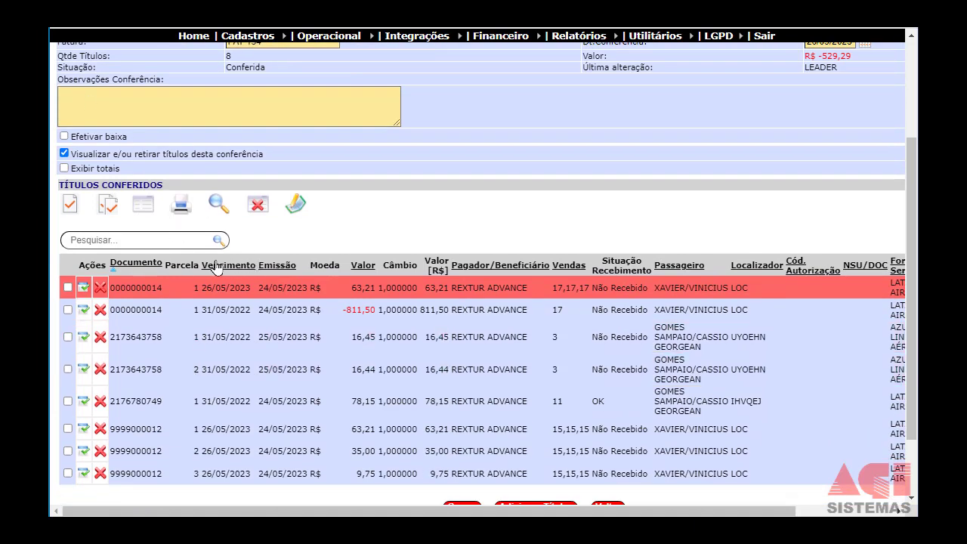
{"action": "left_click", "coordinate": [67, 288]}
{"action": "left_click", "coordinate": [67, 310]}
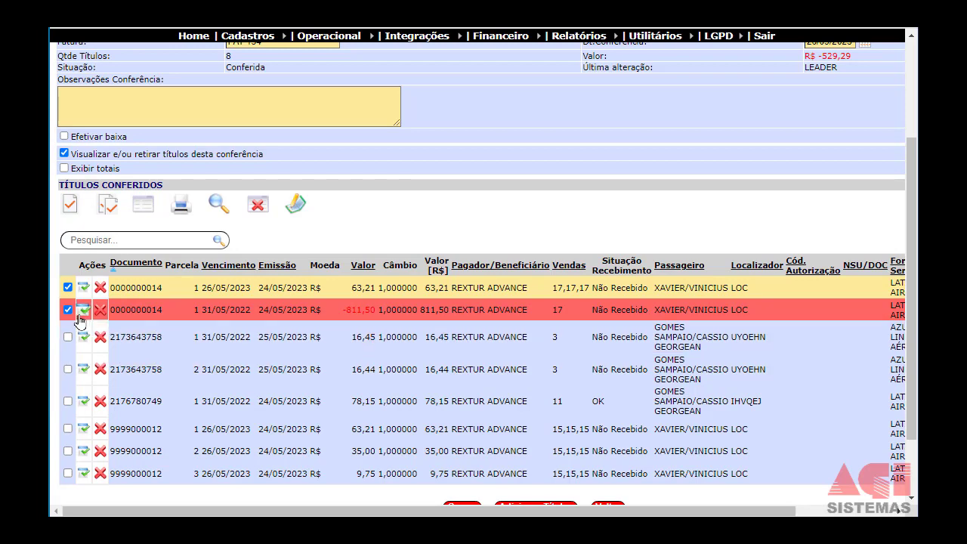
{"action": "left_click", "coordinate": [82, 338]}
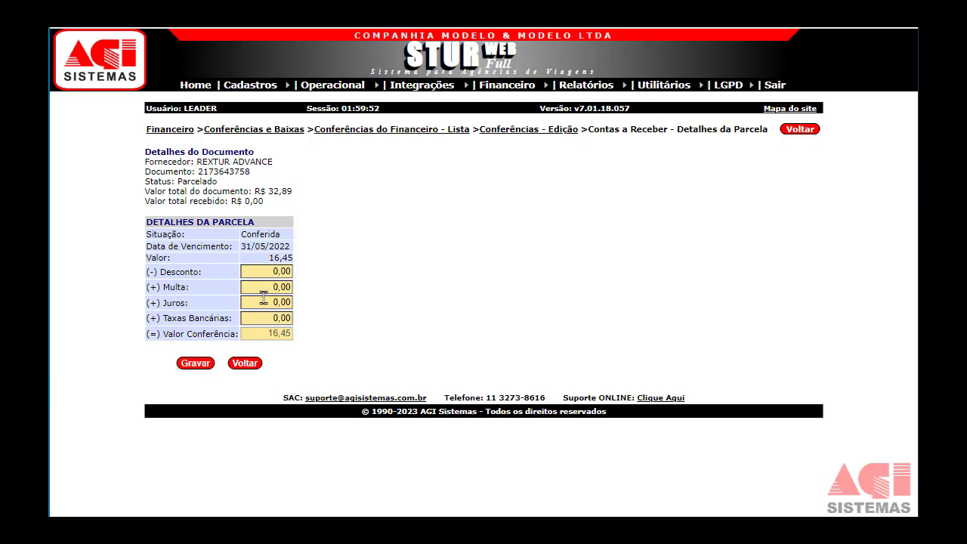
{"action": "left_click", "coordinate": [190, 366]}
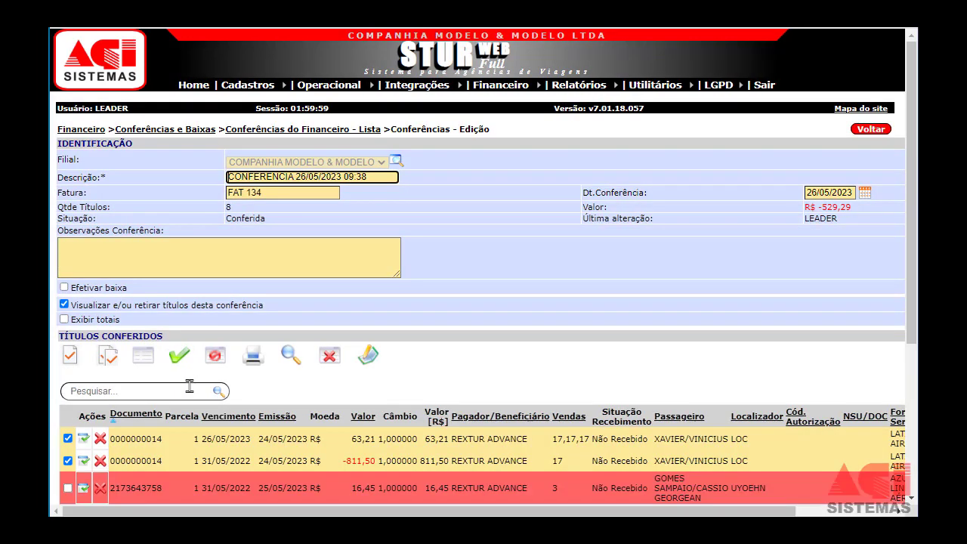
{"action": "scroll", "coordinate": [189, 386], "scroll_direction": "down", "scroll_amount": 1}
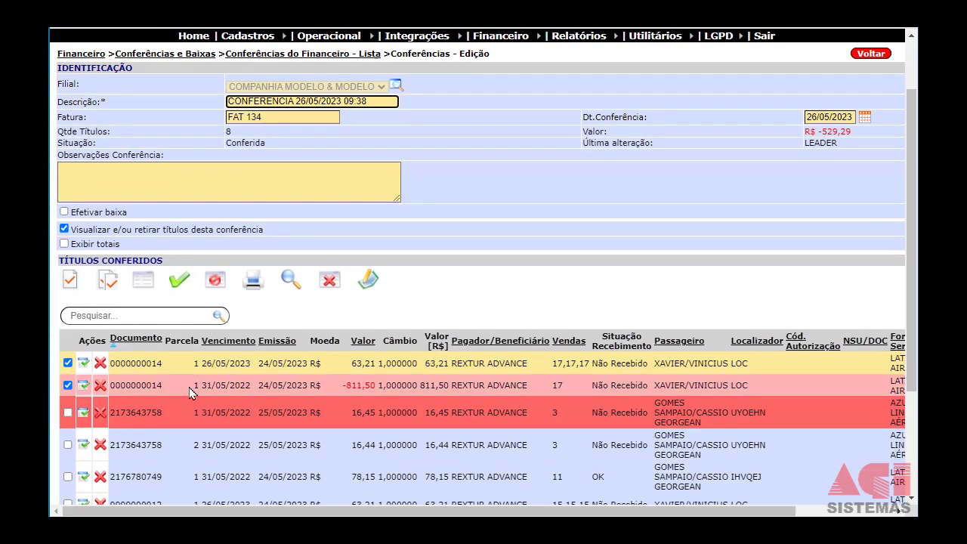
{"action": "left_click", "coordinate": [94, 231]}
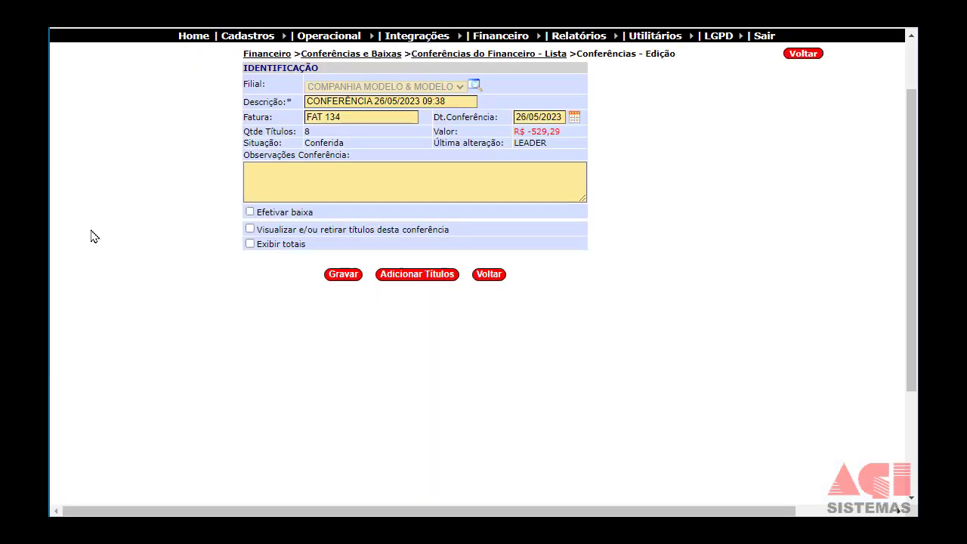
Enable Efetivar baixa for the conference and set the debit account to BANCO ITAU
{"action": "left_click_drag", "start_coordinate": [213, 295], "coordinate": [249, 297]}
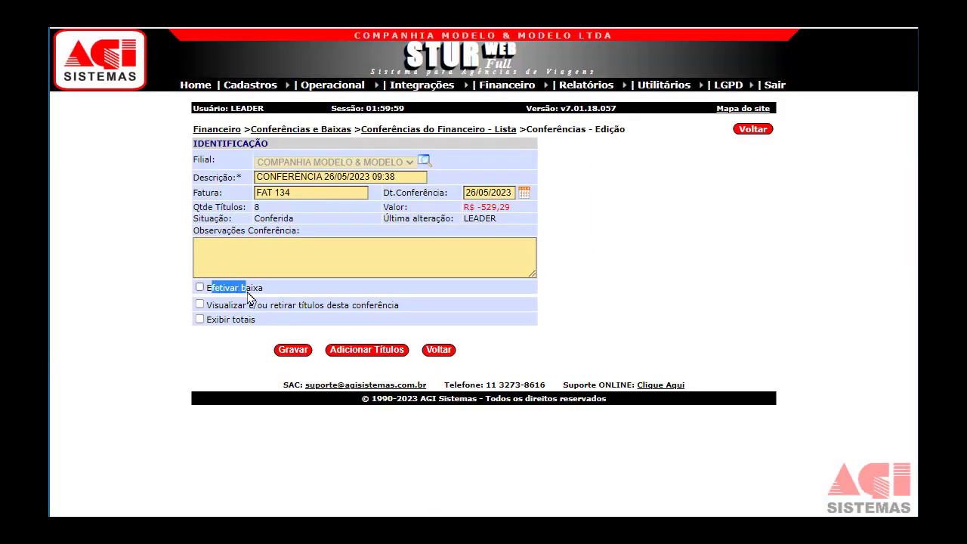
{"action": "left_click", "coordinate": [200, 287]}
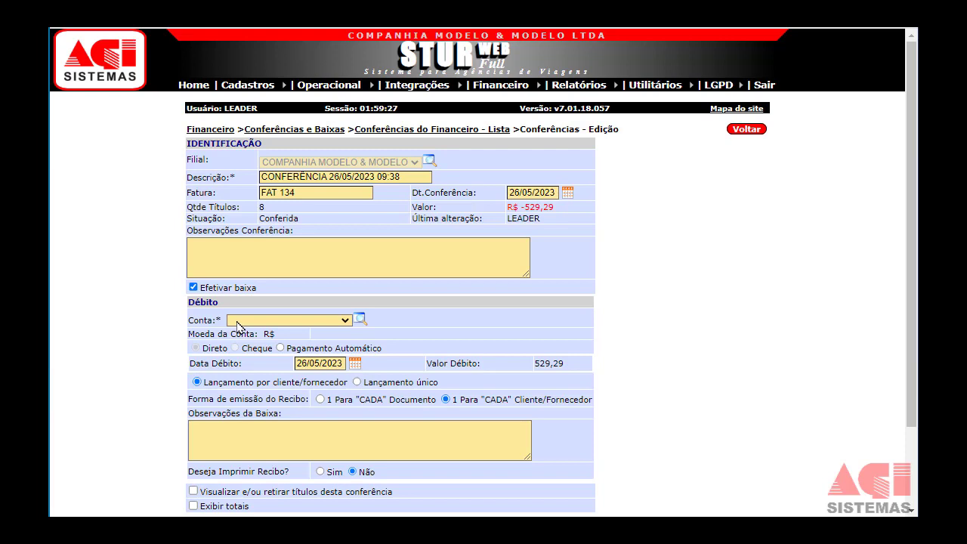
{"action": "left_click_drag", "start_coordinate": [199, 321], "coordinate": [217, 320]}
{"action": "left_click", "coordinate": [345, 323]}
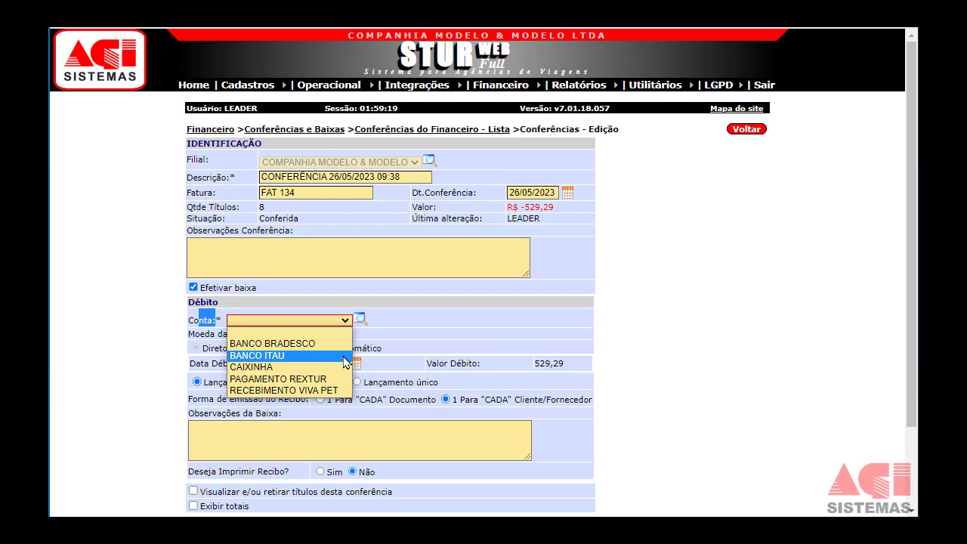
{"action": "left_click", "coordinate": [344, 363]}
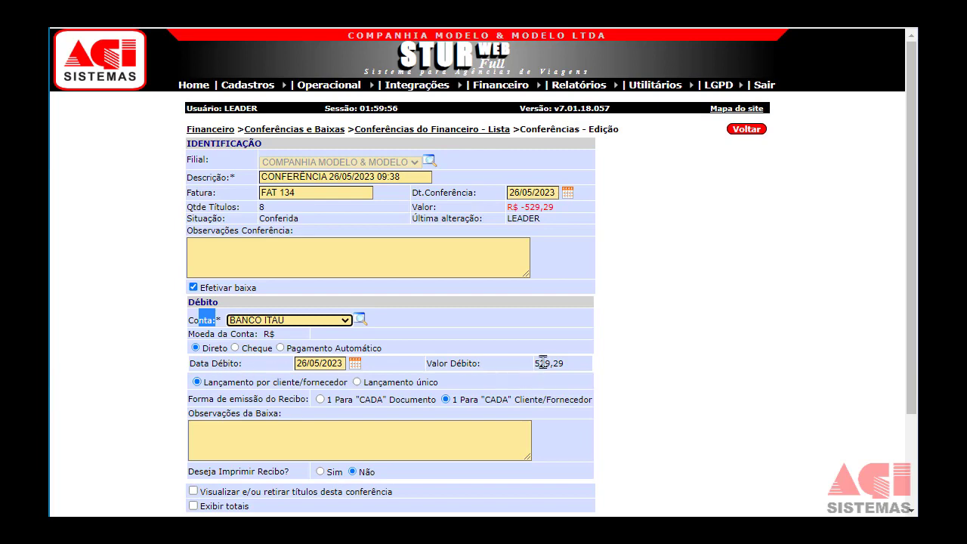
Set the debit to Lançamento único and review the Forma de emissão do Recibo and Deseja Imprimir Recibo options
{"action": "scroll", "coordinate": [341, 373], "scroll_direction": "down", "scroll_amount": 1}
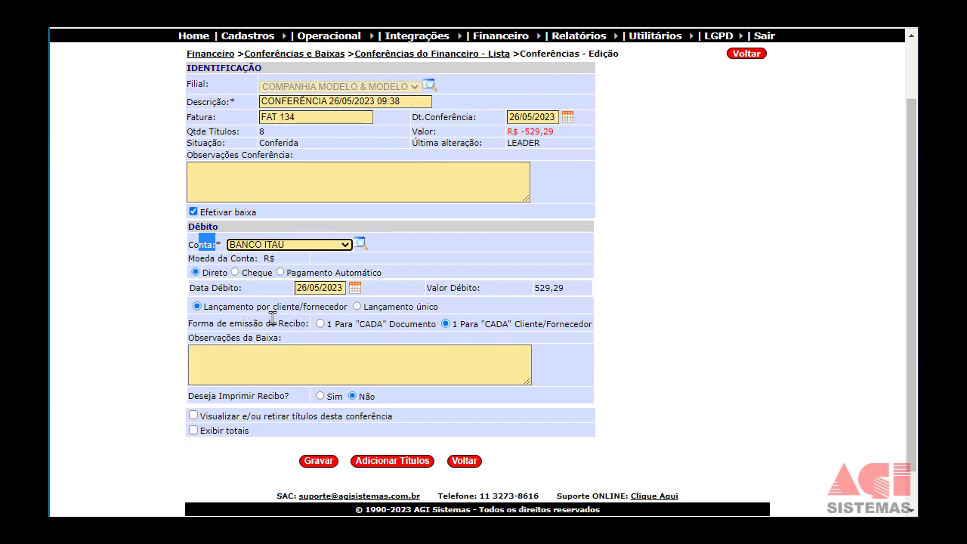
{"action": "left_click_drag", "start_coordinate": [262, 306], "coordinate": [321, 318]}
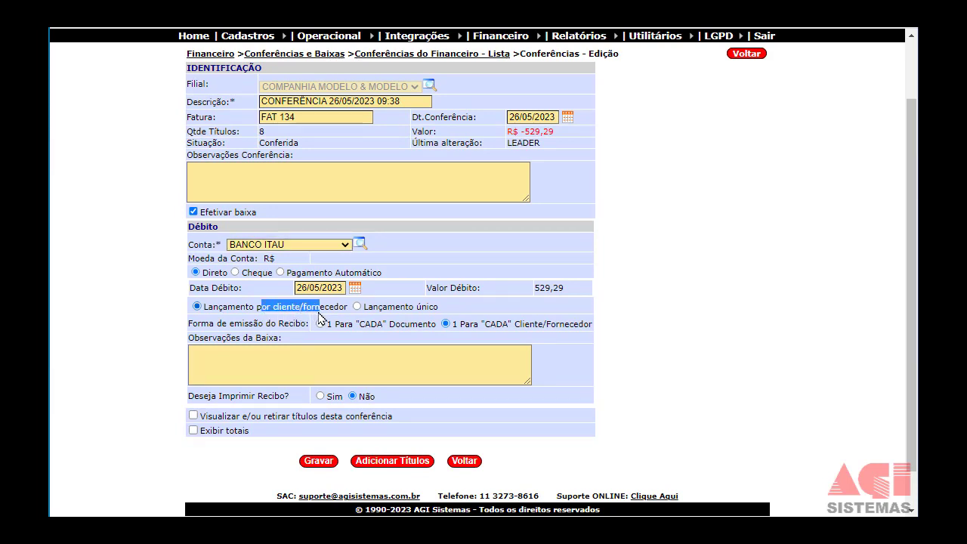
{"action": "left_click", "coordinate": [358, 307]}
{"action": "left_click_drag", "start_coordinate": [201, 324], "coordinate": [279, 334]}
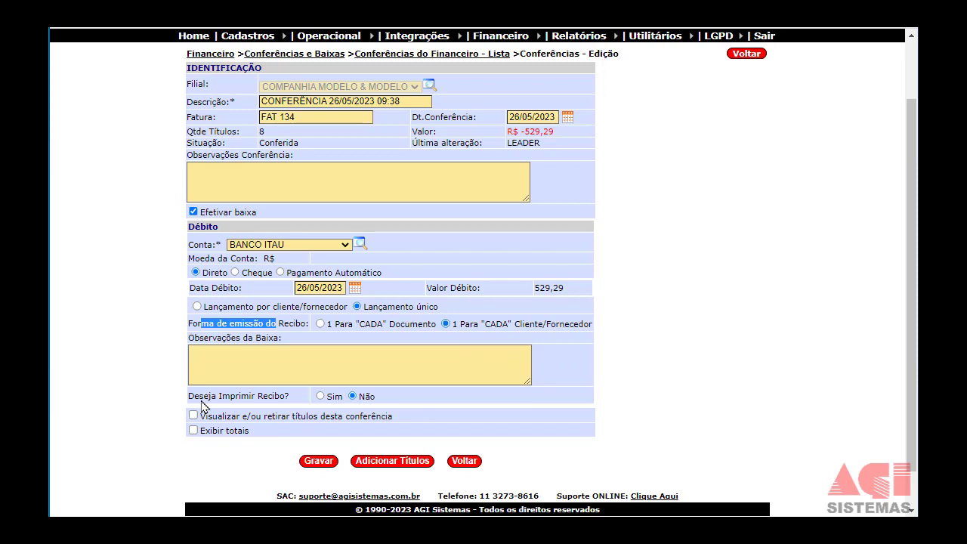
{"action": "left_click_drag", "start_coordinate": [201, 402], "coordinate": [332, 395]}
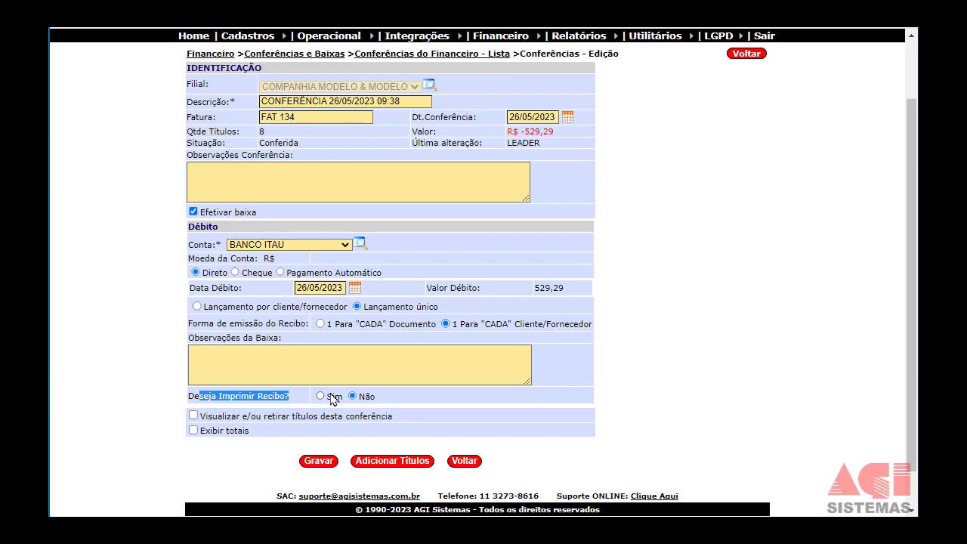
Save the FAT 134 conference and confirm the settlement of its titles
{"action": "left_click", "coordinate": [320, 467]}
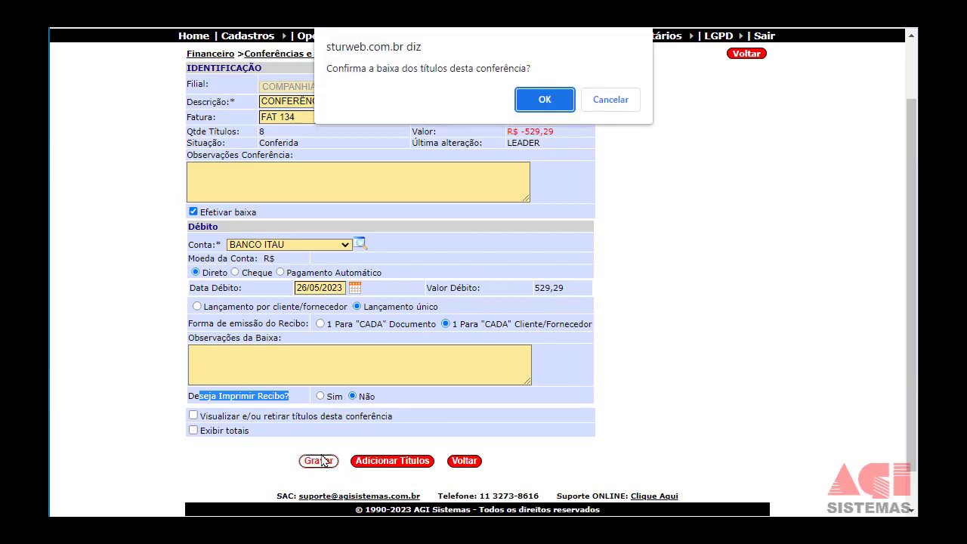
{"action": "left_click", "coordinate": [538, 100]}
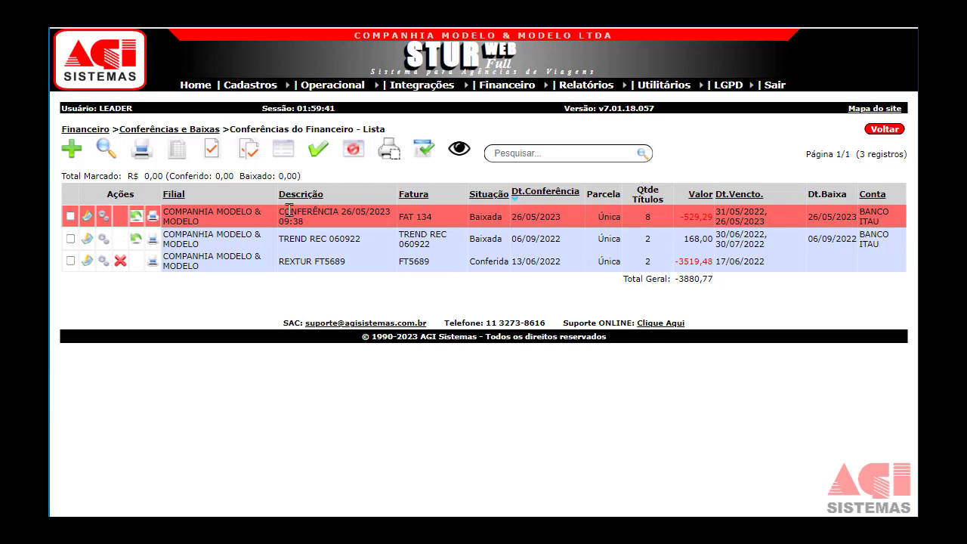
Split the REXTUR FT5689 conference into 2 monthly installments, confirm the parcelamento, and return to the conference list
{"action": "left_click", "coordinate": [103, 264]}
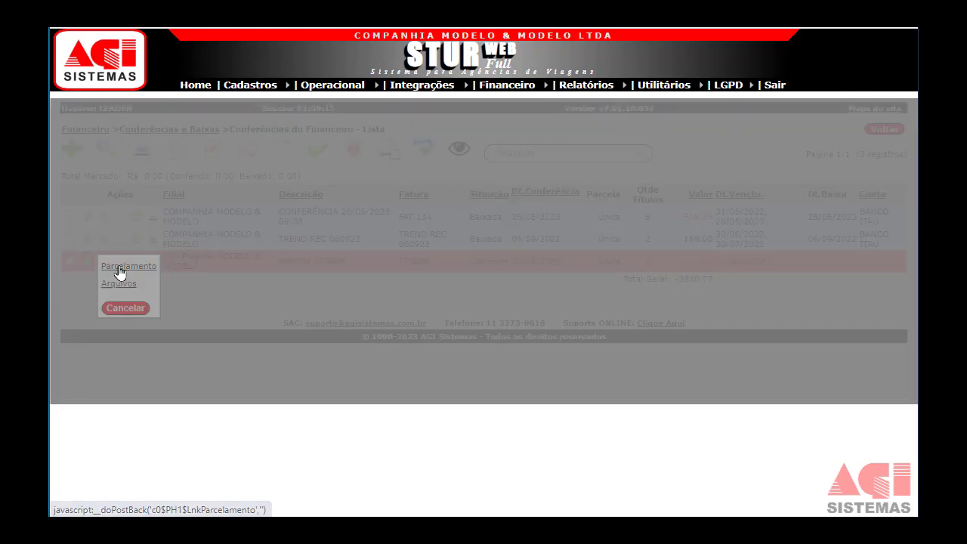
{"action": "left_click", "coordinate": [119, 268]}
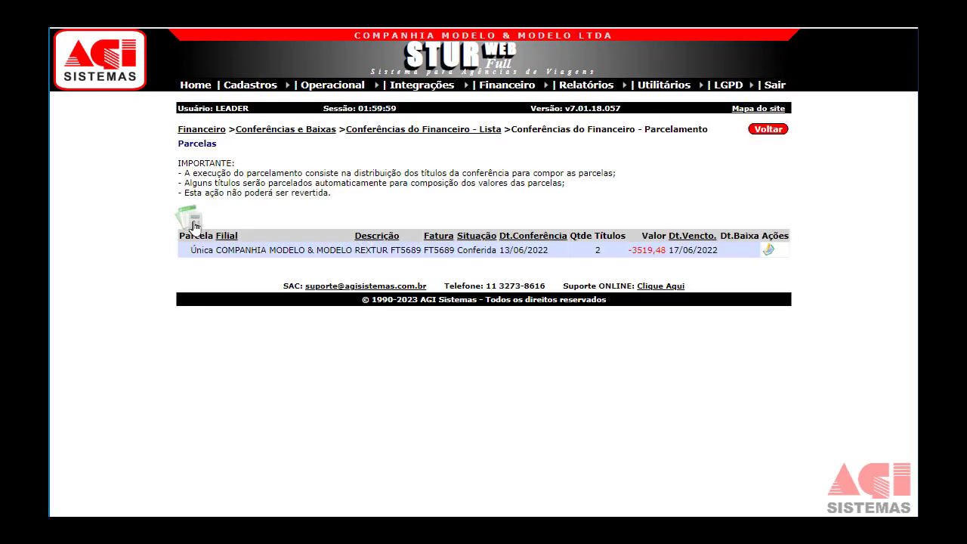
{"action": "left_click", "coordinate": [194, 227]}
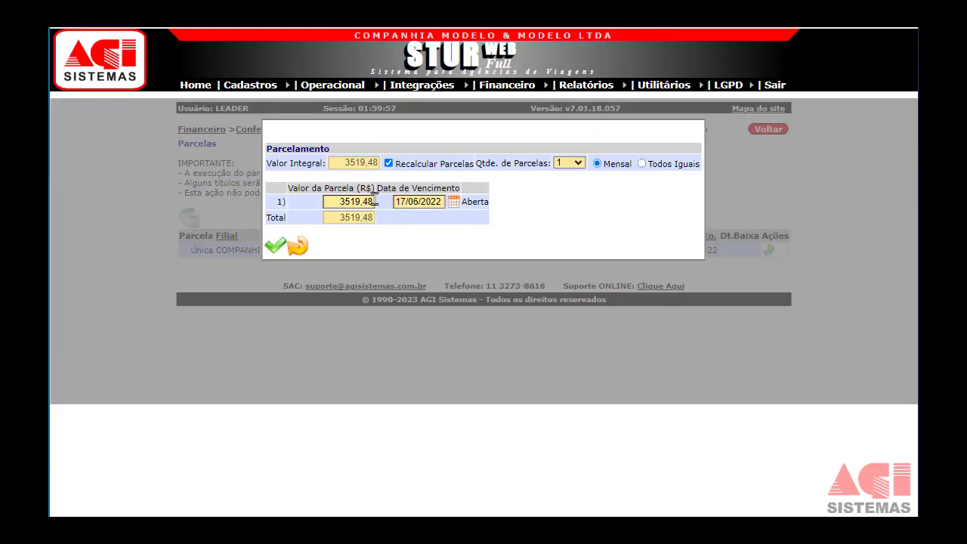
{"action": "left_click", "coordinate": [568, 163]}
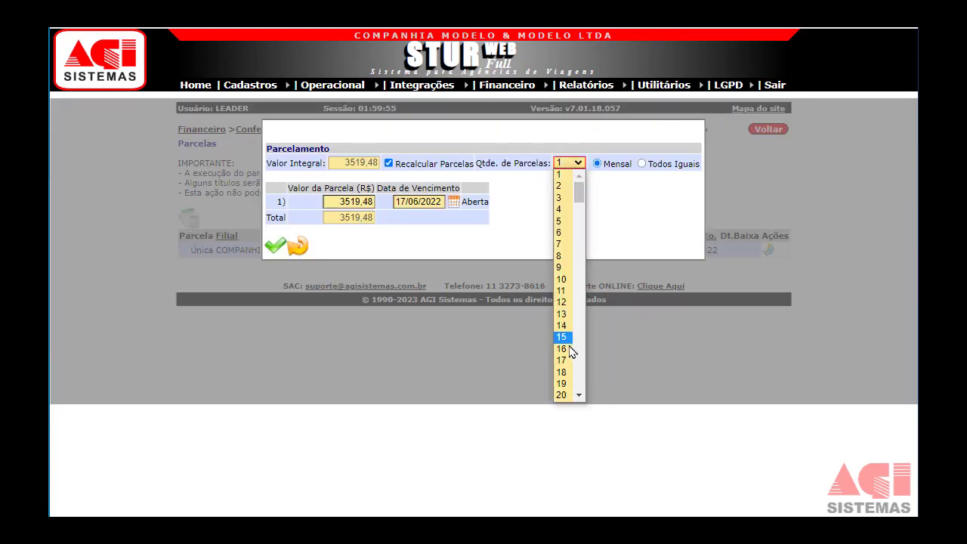
{"action": "left_click", "coordinate": [567, 186]}
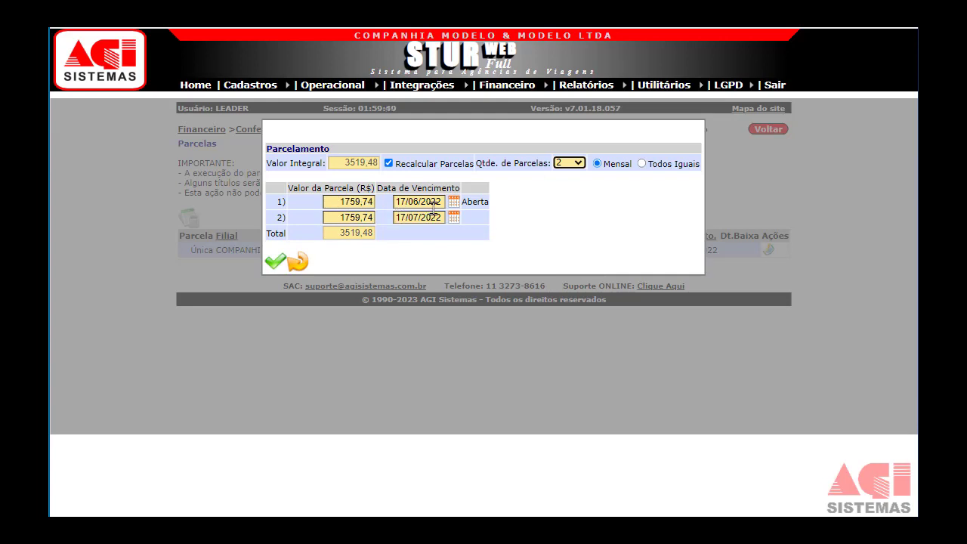
{"action": "left_click", "coordinate": [277, 262]}
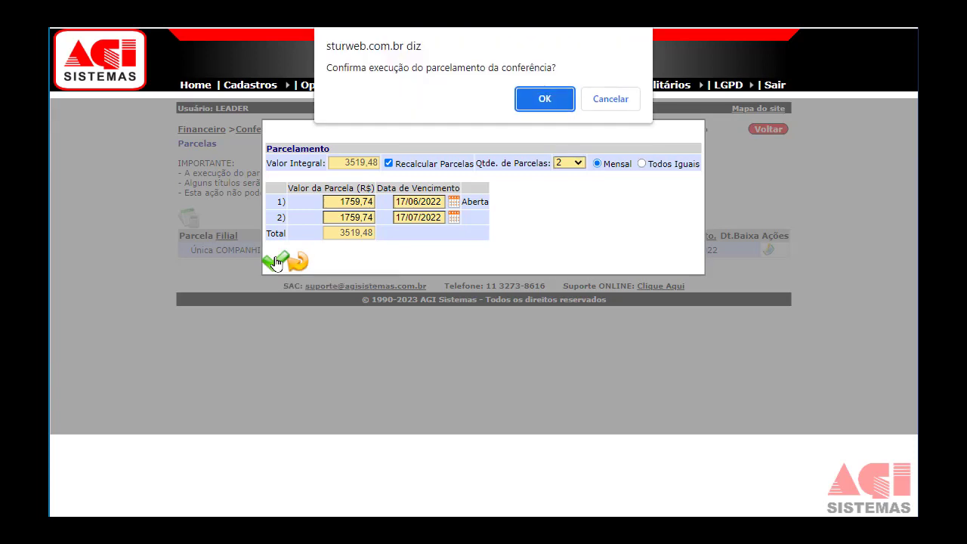
{"action": "left_click", "coordinate": [544, 104]}
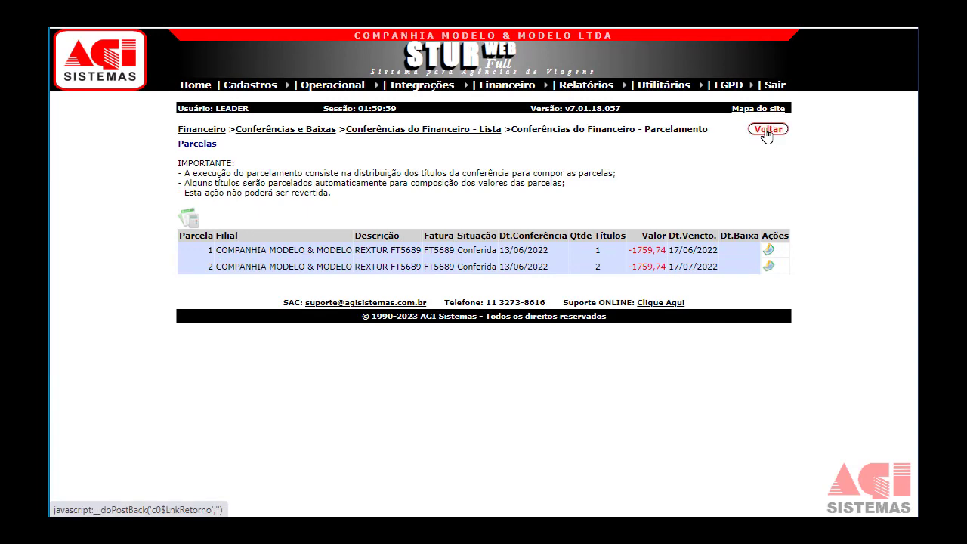
{"action": "left_click", "coordinate": [767, 132]}
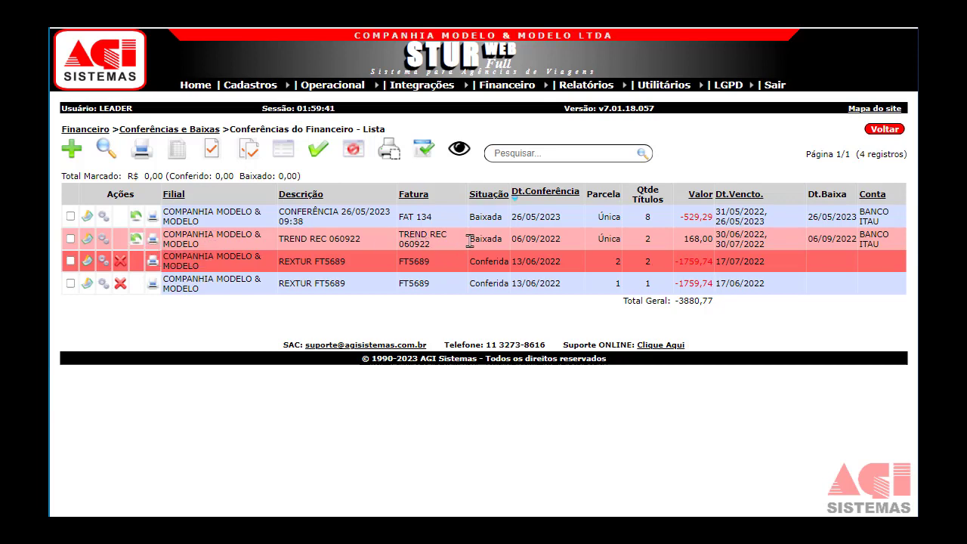
Examine the Conferida and Baixada statuses in the conference list and the report and print options offered for a conference
{"action": "left_click_drag", "start_coordinate": [469, 241], "coordinate": [493, 263]}
{"action": "left_click", "coordinate": [500, 262]}
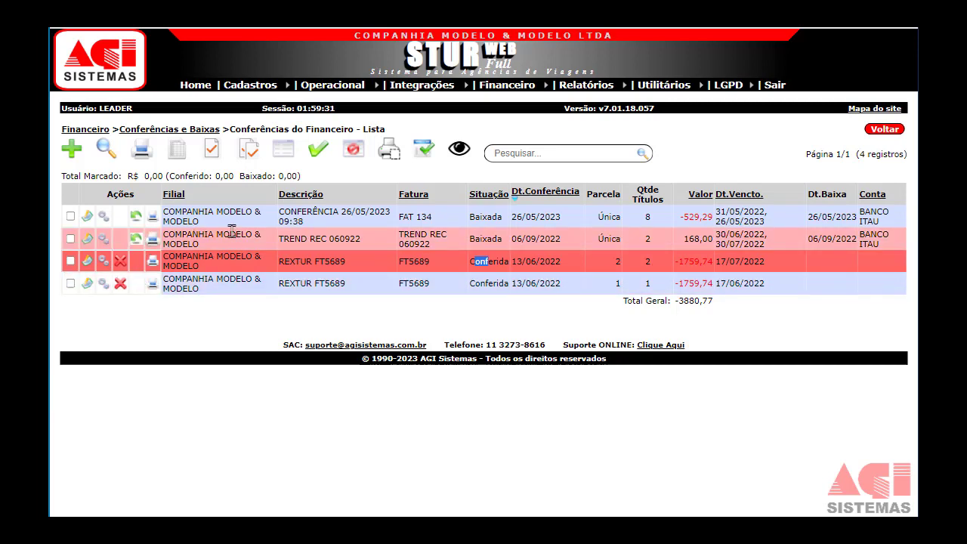
{"action": "left_click_drag", "start_coordinate": [475, 238], "coordinate": [495, 239]}
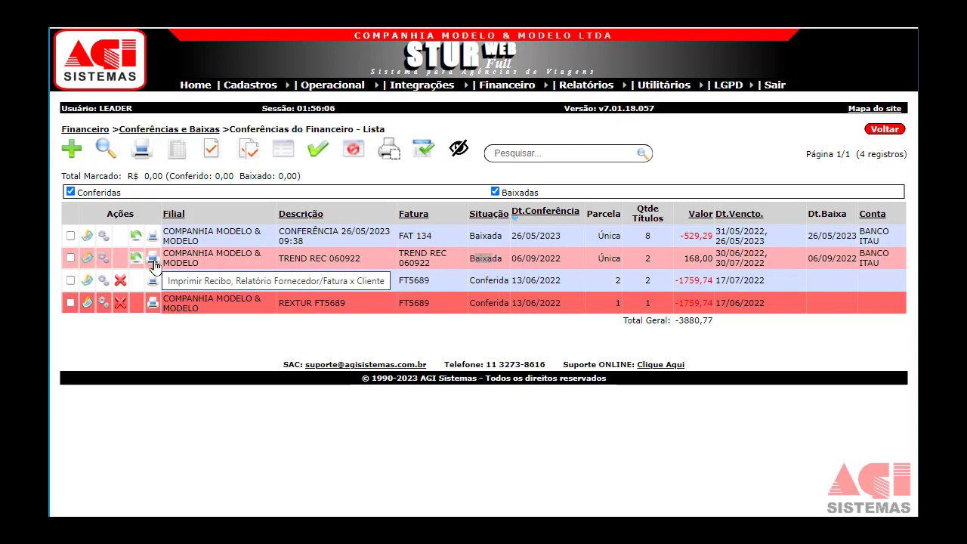
{"action": "left_click", "coordinate": [153, 260]}
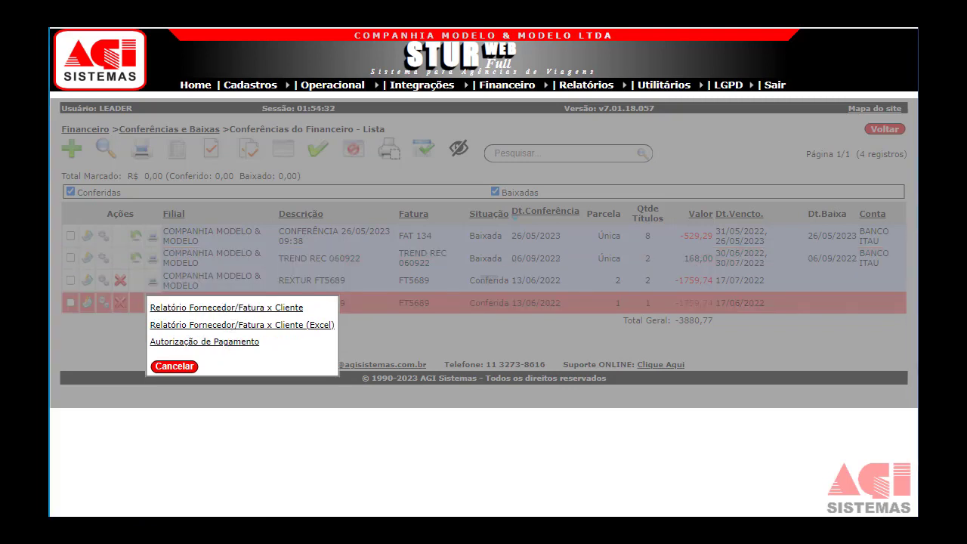
{"action": "left_click", "coordinate": [174, 367]}
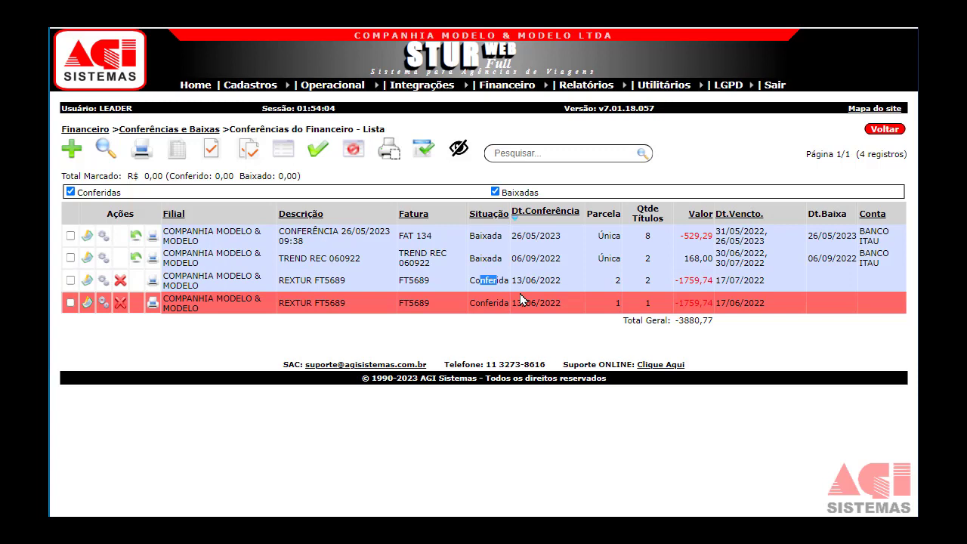
Exclude Baixadas from the conference list, hide the status filter, and mark both REXTUR FT5689 installments
{"action": "left_click", "coordinate": [495, 192]}
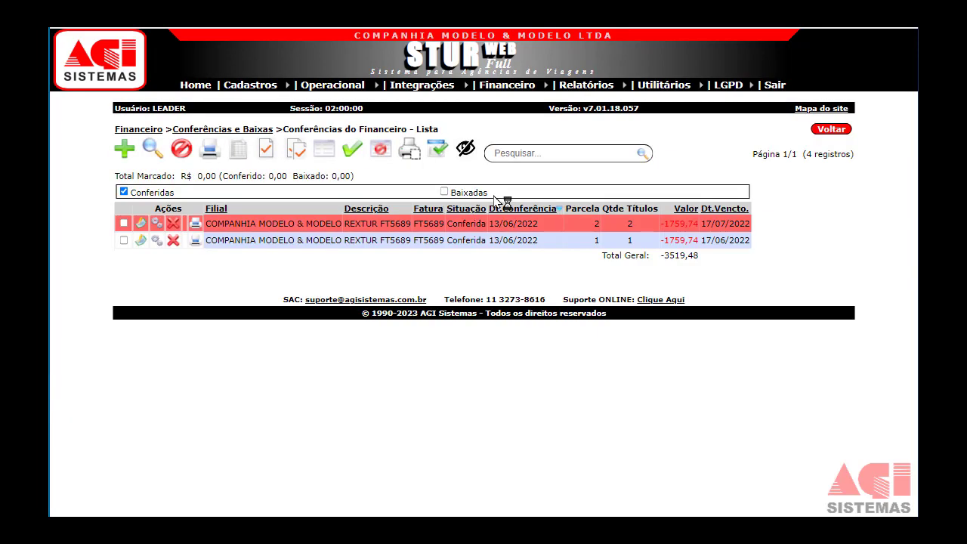
{"action": "left_click", "coordinate": [468, 150]}
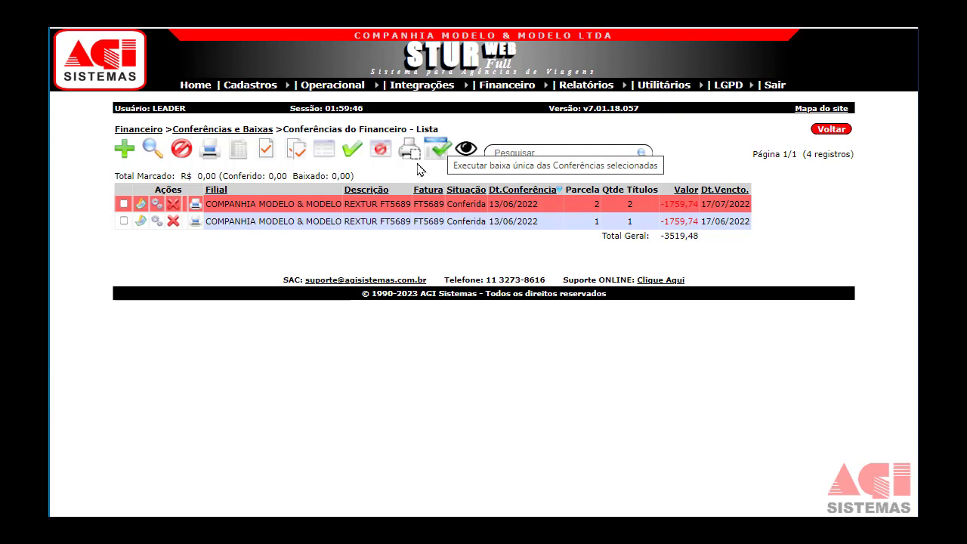
{"action": "left_click", "coordinate": [124, 205]}
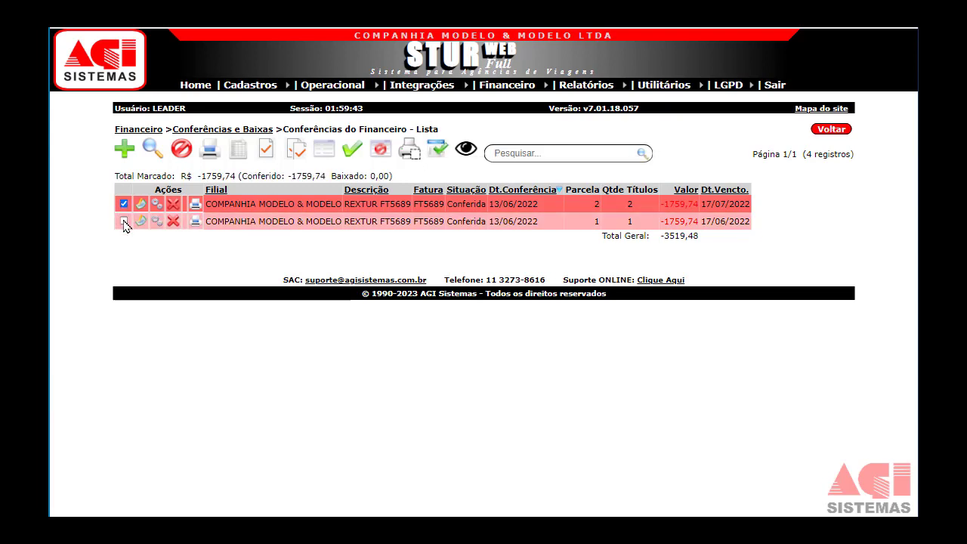
{"action": "left_click", "coordinate": [124, 222]}
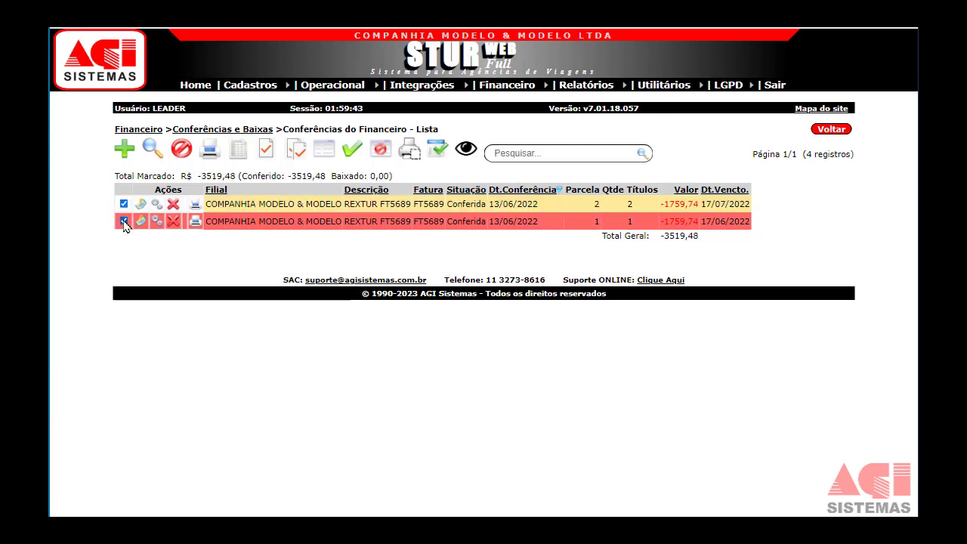
Examine the single-settlement form for the two marked conferences, trying BANCO ITAU as the debit account
{"action": "left_click", "coordinate": [440, 152]}
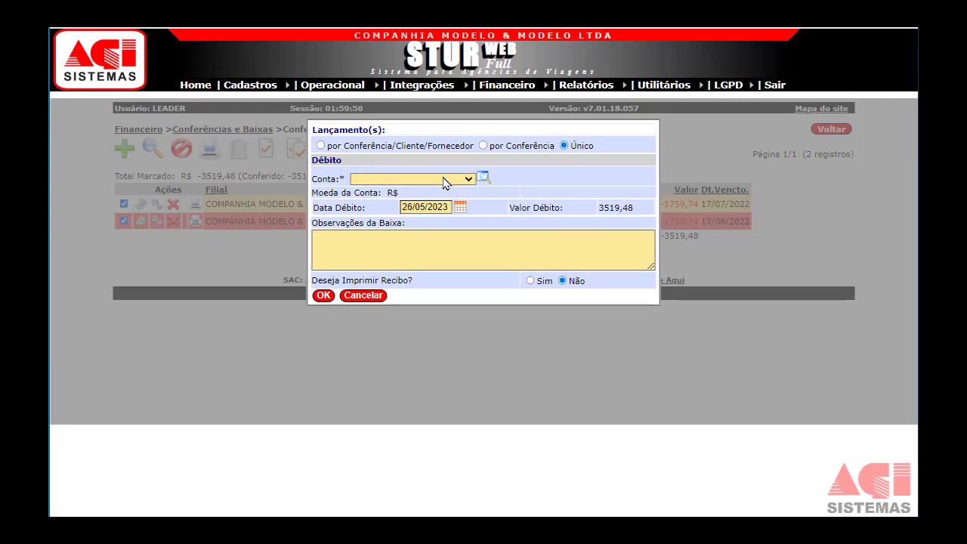
{"action": "left_click", "coordinate": [445, 186]}
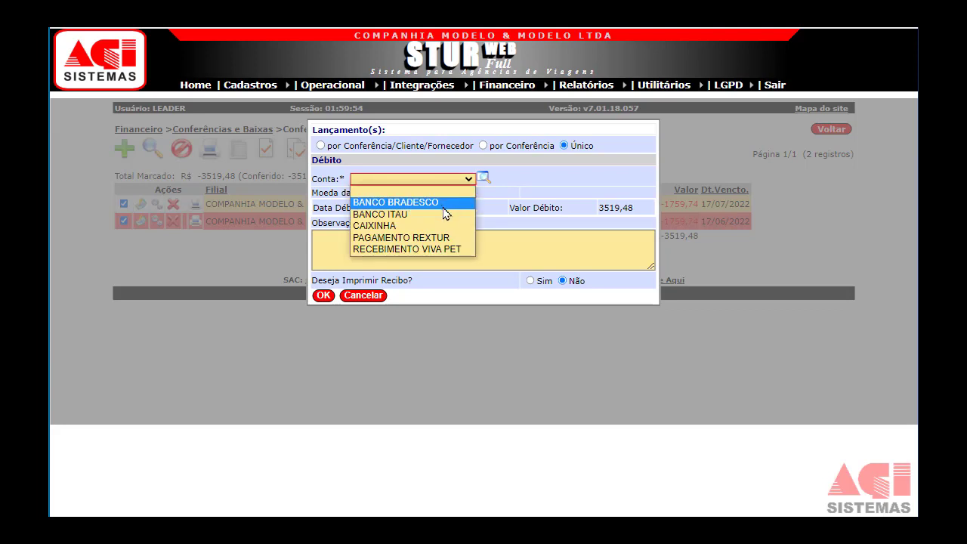
{"action": "left_click", "coordinate": [444, 215]}
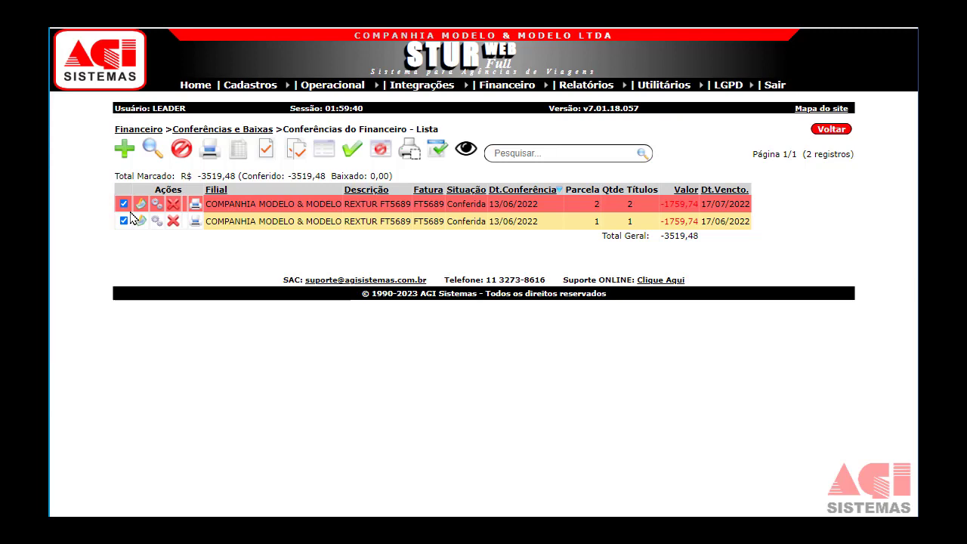
{"action": "left_click", "coordinate": [437, 155]}
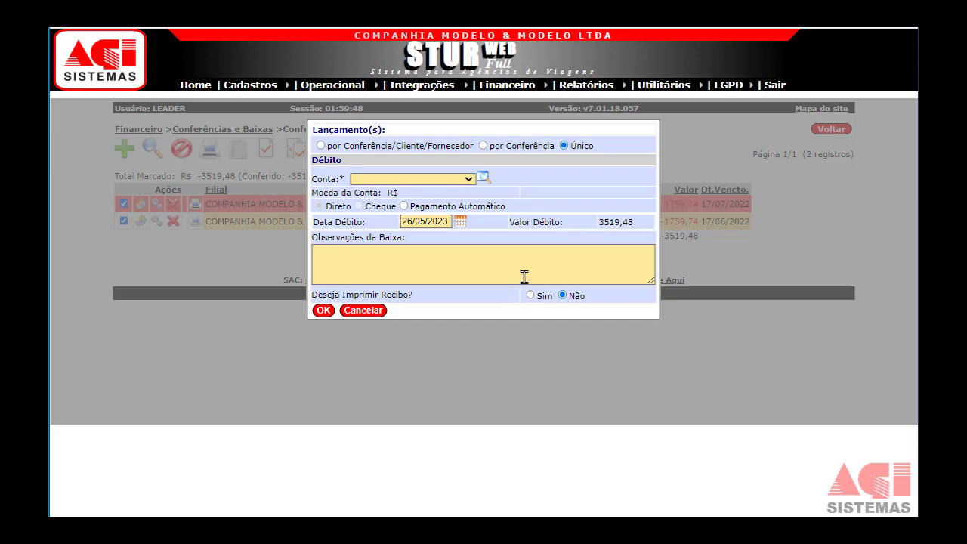
{"action": "left_click", "coordinate": [323, 310]}
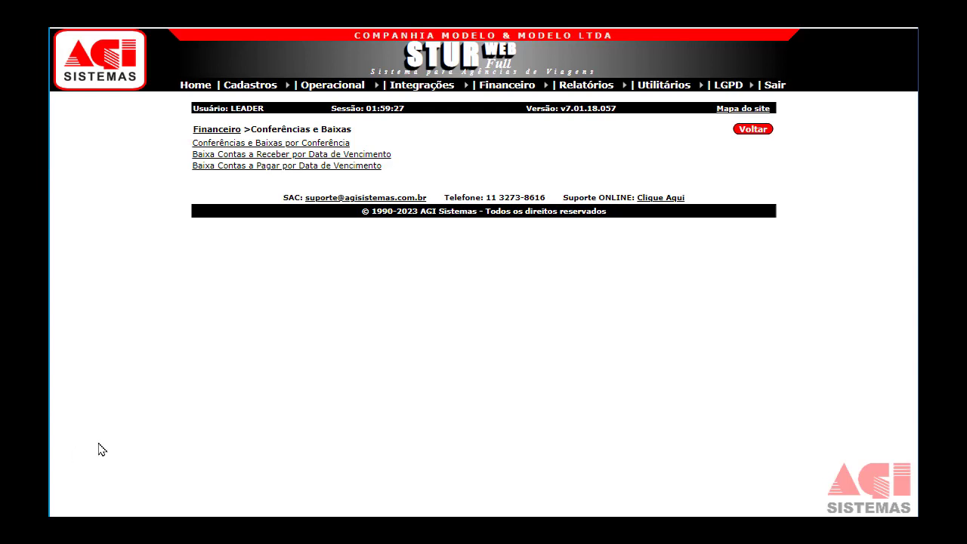
List the receivables for settlement by due date, filtering Data de Vencimento from 26/05/2023 to 26/05/2023
{"action": "left_click", "coordinate": [219, 155]}
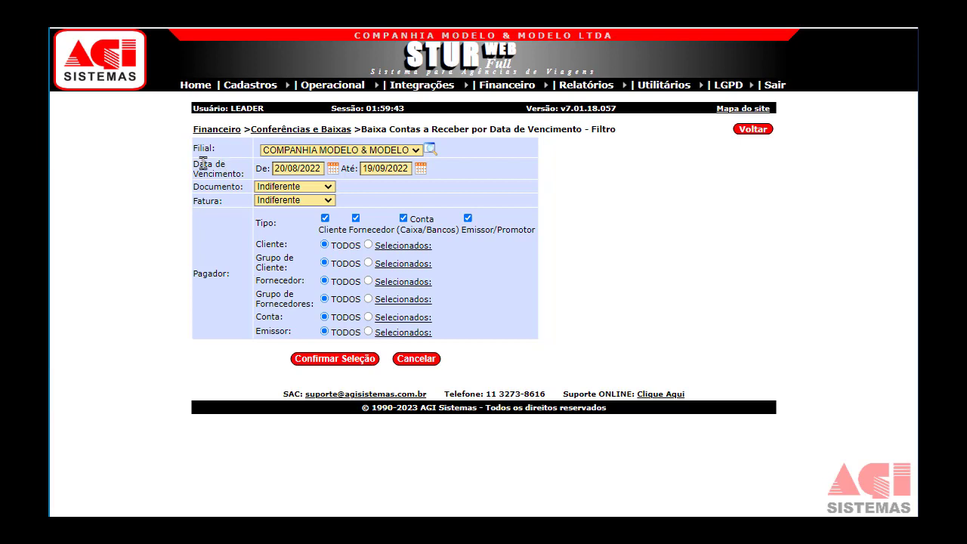
{"action": "left_click_drag", "start_coordinate": [203, 164], "coordinate": [241, 174]}
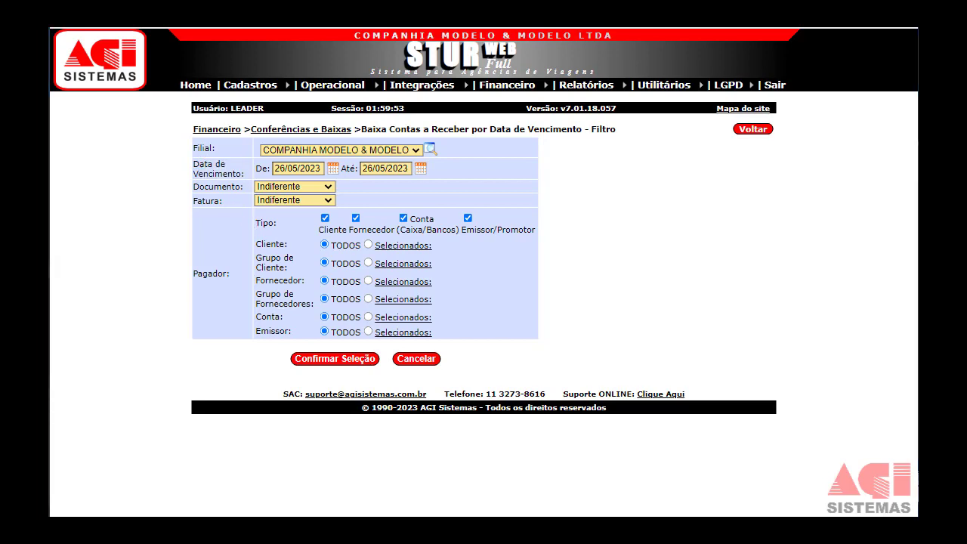
{"action": "left_click", "coordinate": [309, 361]}
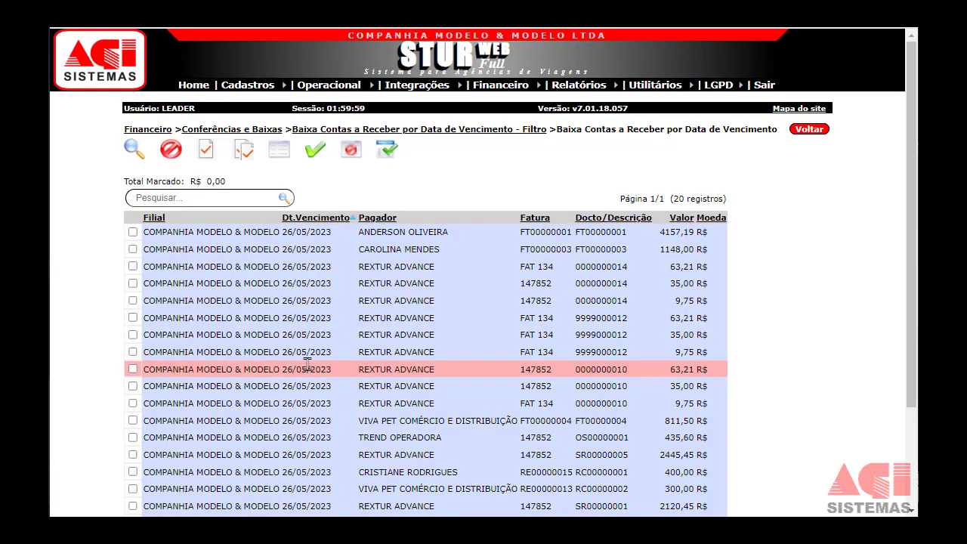
Mark the first two receivable titles, review their single-settlement form, and cancel it
{"action": "scroll", "coordinate": [310, 364], "scroll_direction": "down", "scroll_amount": 1}
{"action": "left_click", "coordinate": [133, 156]}
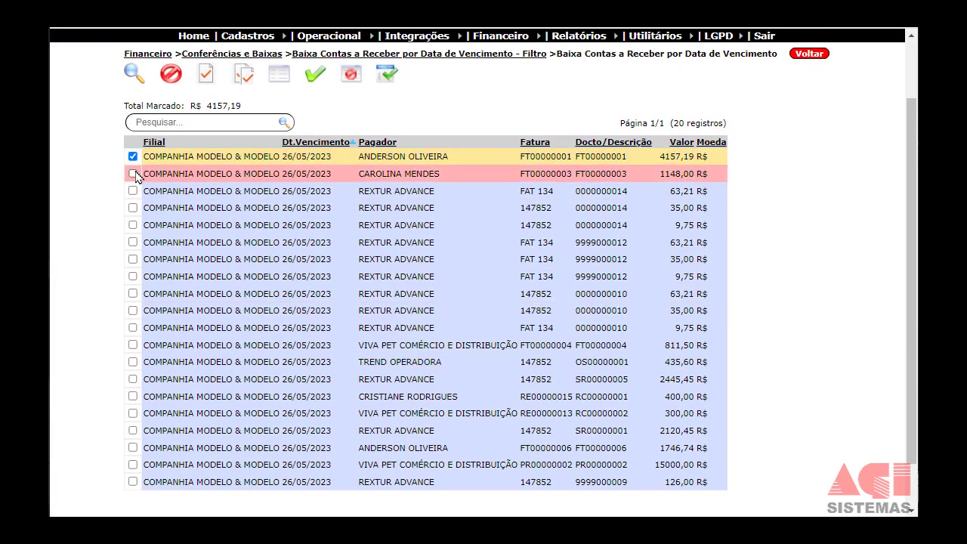
{"action": "left_click", "coordinate": [134, 173]}
{"action": "left_click", "coordinate": [377, 86]}
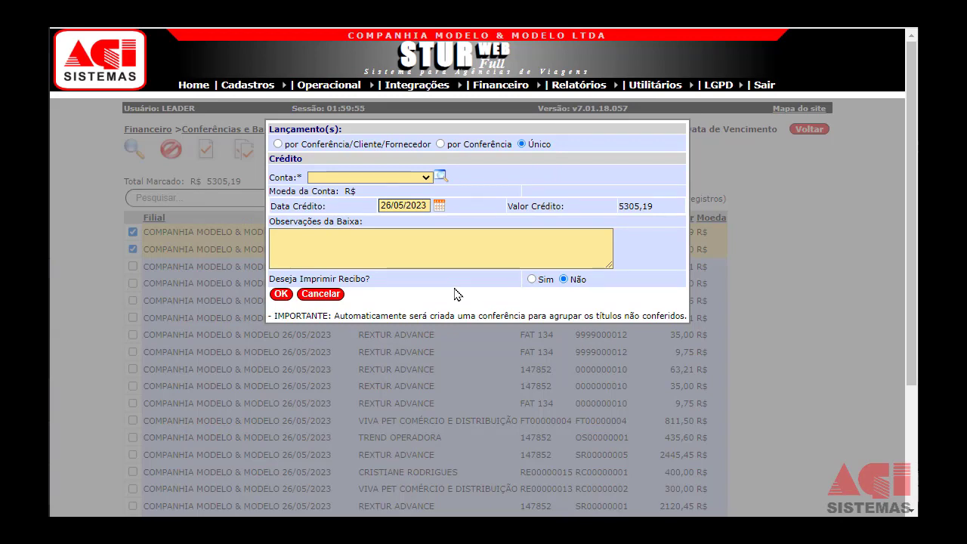
{"action": "left_click", "coordinate": [338, 296]}
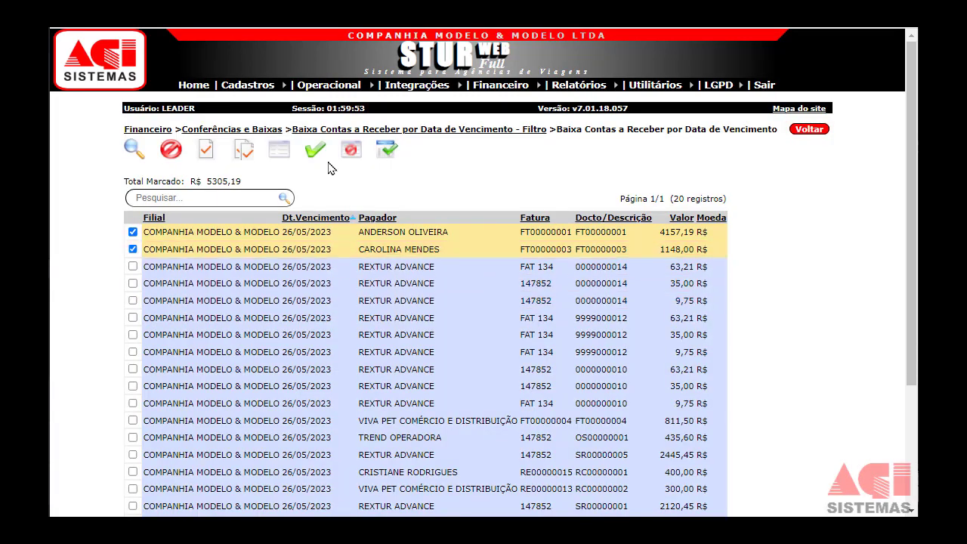
List the payables for settlement by due date, using the Data de Vencimento range 20/08/2022 to 19/09/2022
{"action": "left_click", "coordinate": [247, 129]}
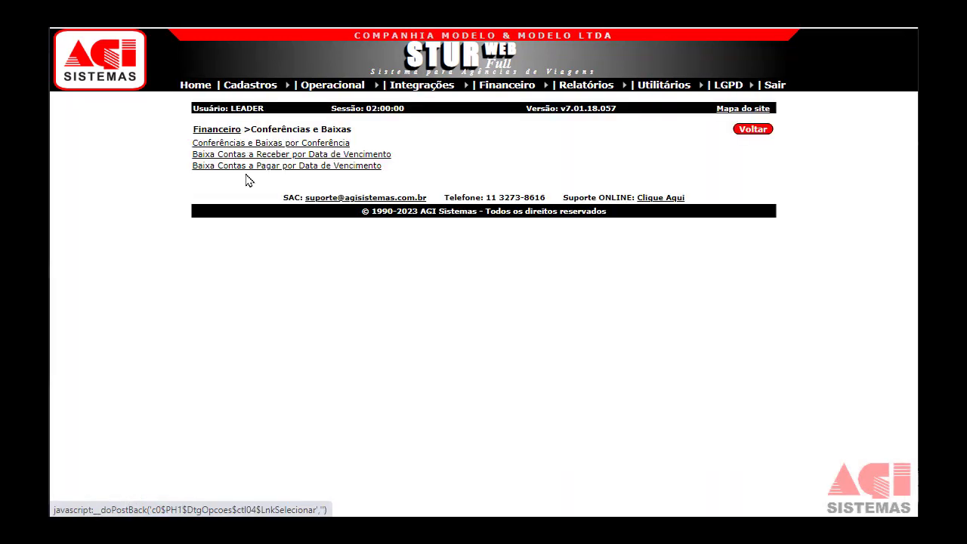
{"action": "left_click", "coordinate": [240, 170]}
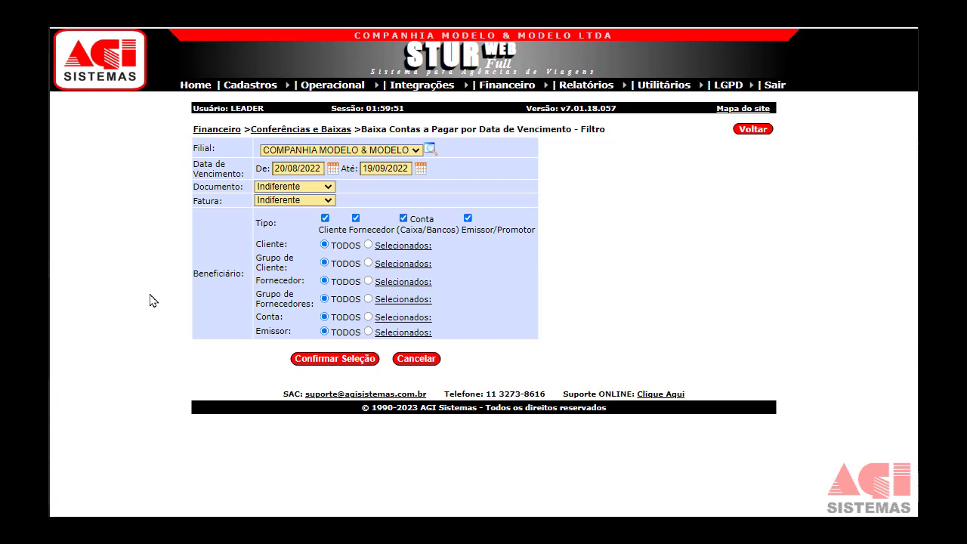
{"action": "left_click_drag", "start_coordinate": [193, 165], "coordinate": [243, 173]}
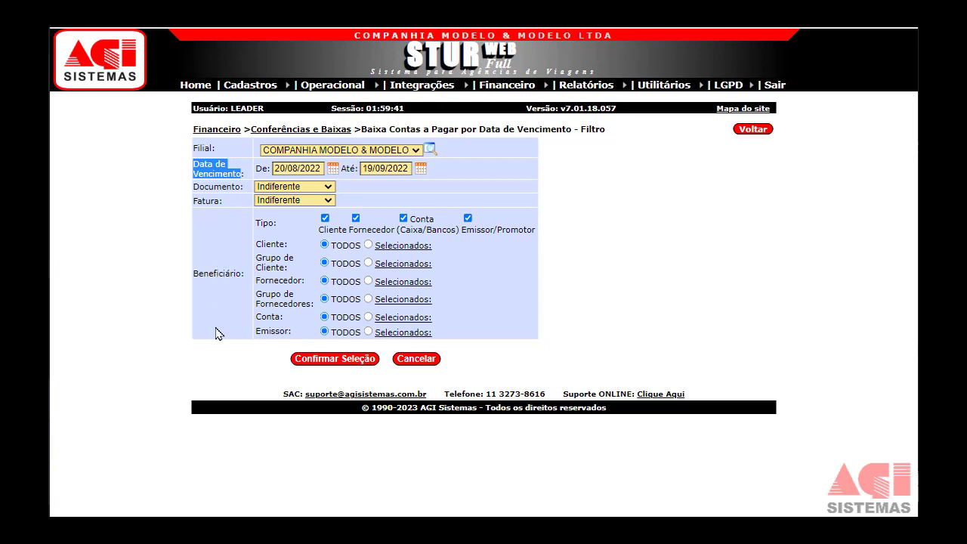
{"action": "left_click", "coordinate": [322, 362]}
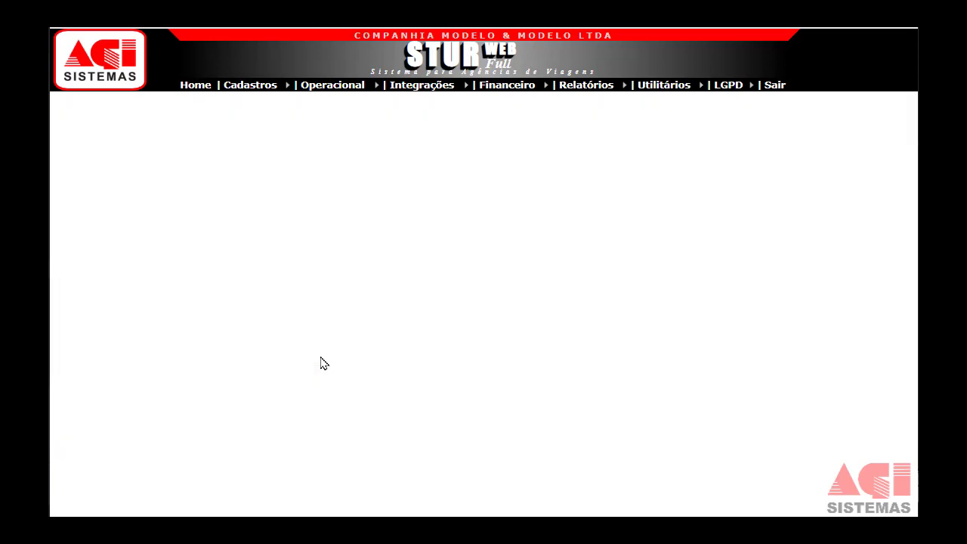
Mark the IMPRESSORA EP L32 payable and open its single-settlement form
{"action": "left_click", "coordinate": [150, 234]}
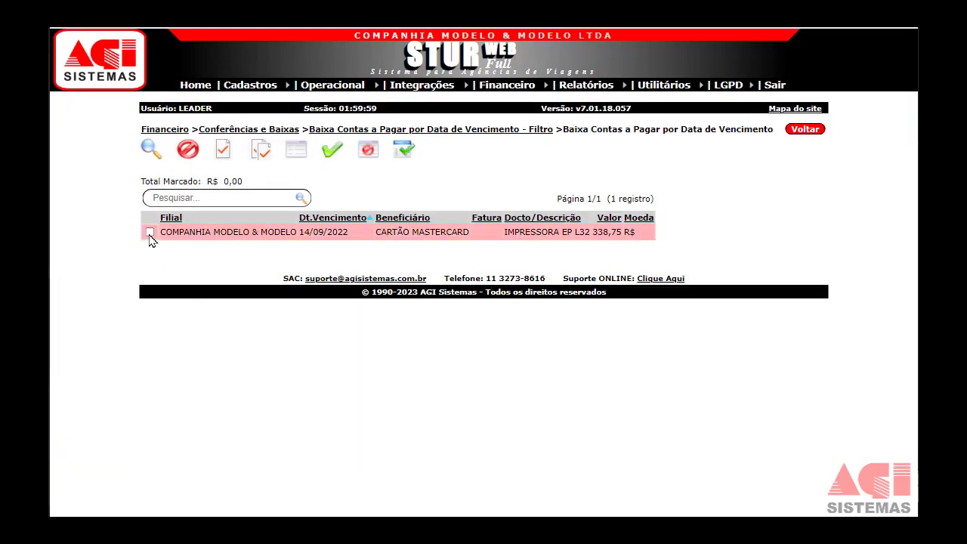
{"action": "left_click", "coordinate": [404, 157]}
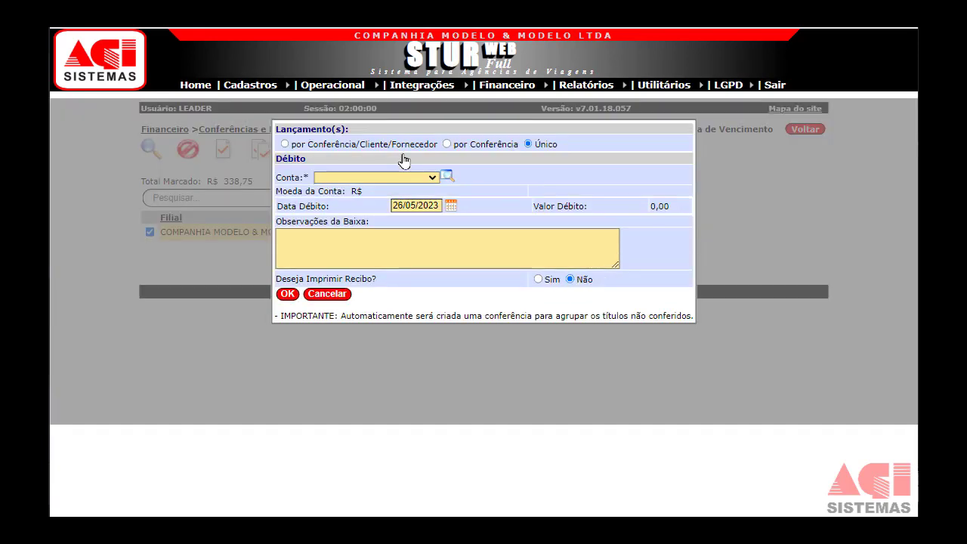